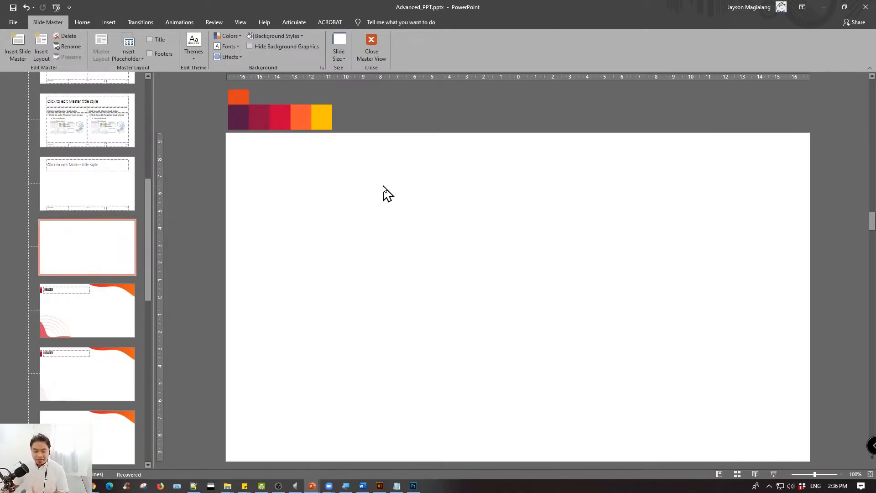
# - Insert a new layout after the blank layout and delete its title, date, footer and slide number placeholders
pyautogui.rightClick(81, 243)
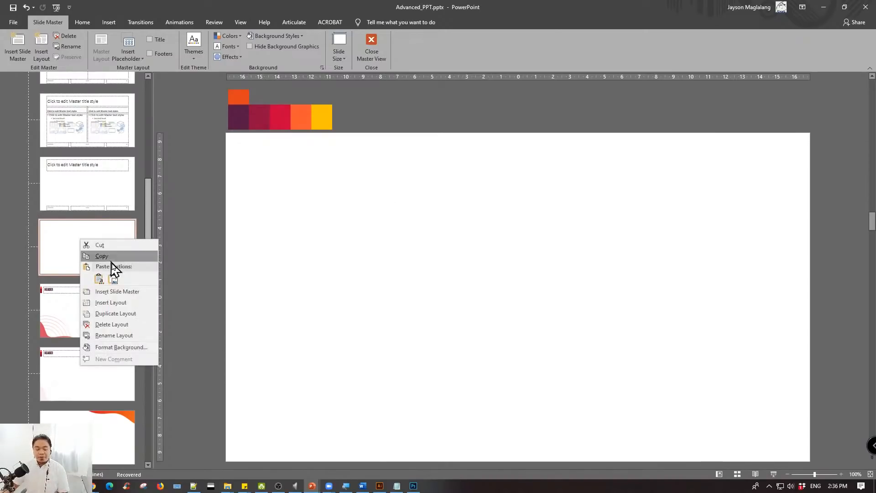
pyautogui.click(66, 239)
pyautogui.rightClick(76, 235)
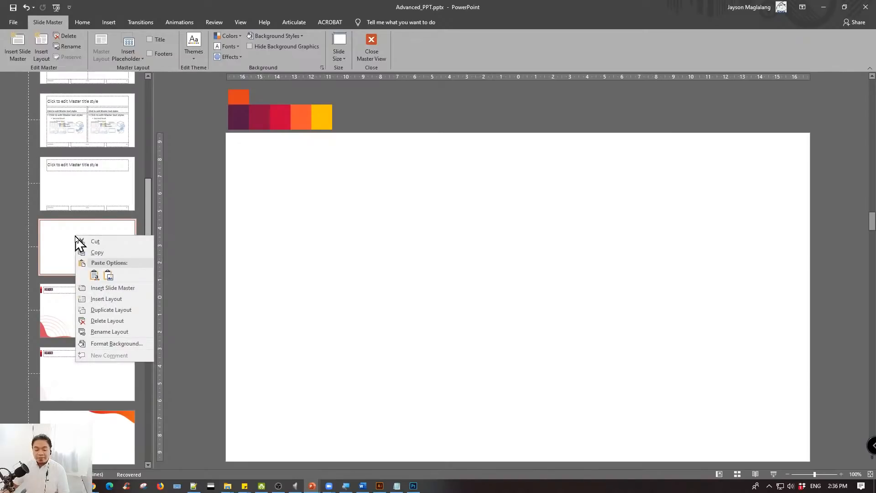
pyautogui.click(133, 302)
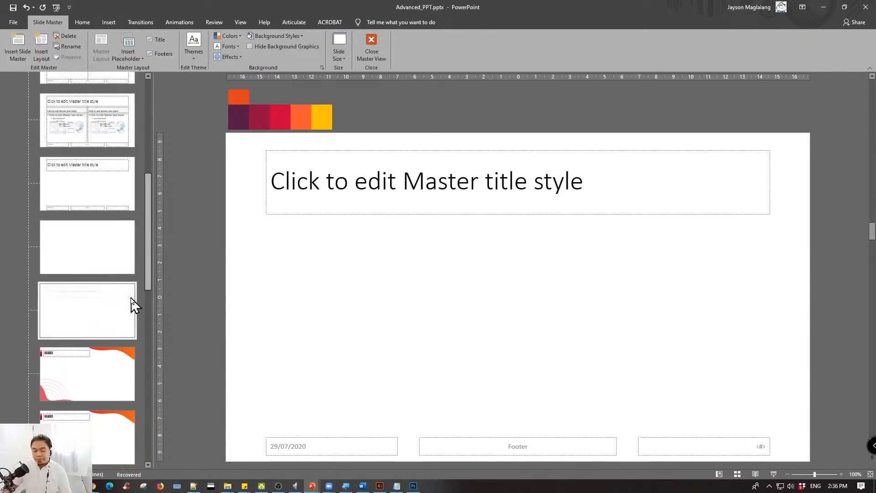
pyautogui.moveTo(225, 134); pyautogui.dragTo(821, 470)
pyautogui.press('Delete')
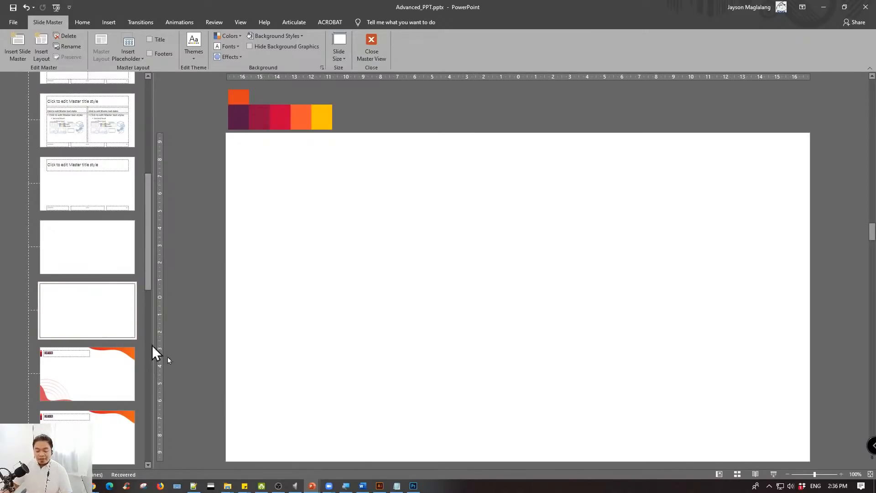
# - Look through the assets, bg and PPT folders of Webinar p3 in File Explorer for a background image
pyautogui.moveTo(227, 485)
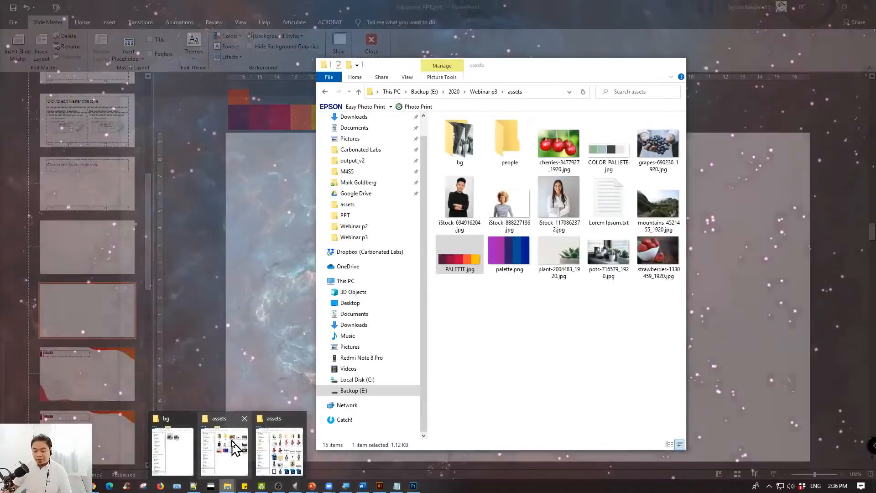
pyautogui.click(234, 446)
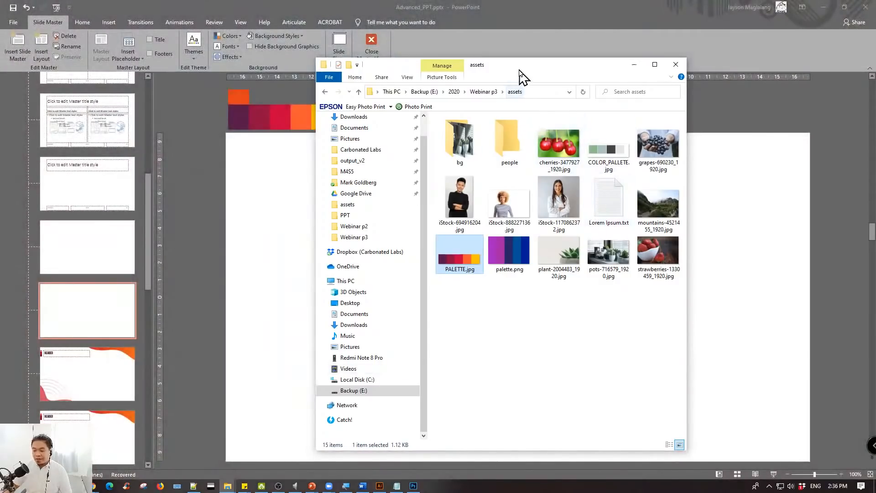
pyautogui.moveTo(522, 76); pyautogui.dragTo(611, 75)
pyautogui.doubleClick(550, 138)
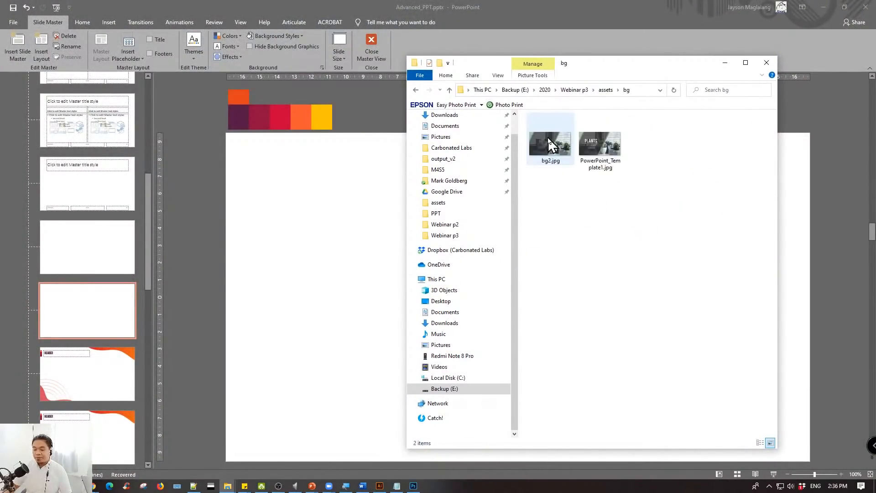
pyautogui.hotkey('alt', 'Left')
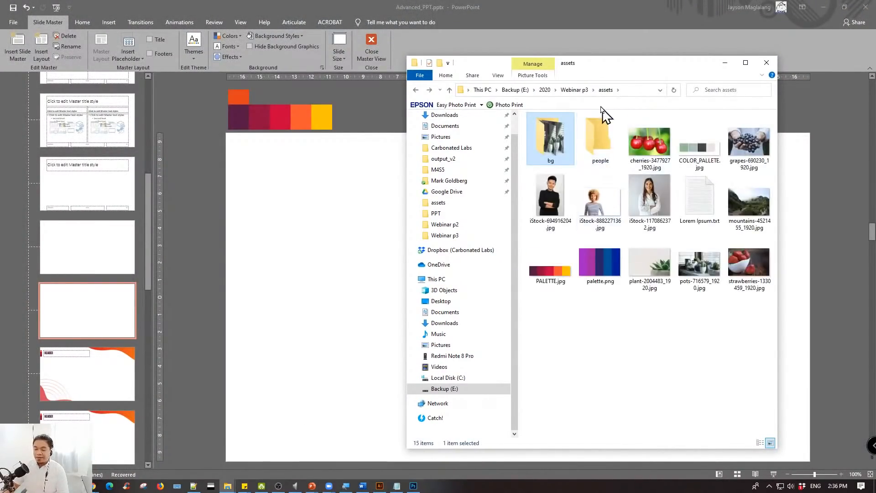
pyautogui.click(572, 92)
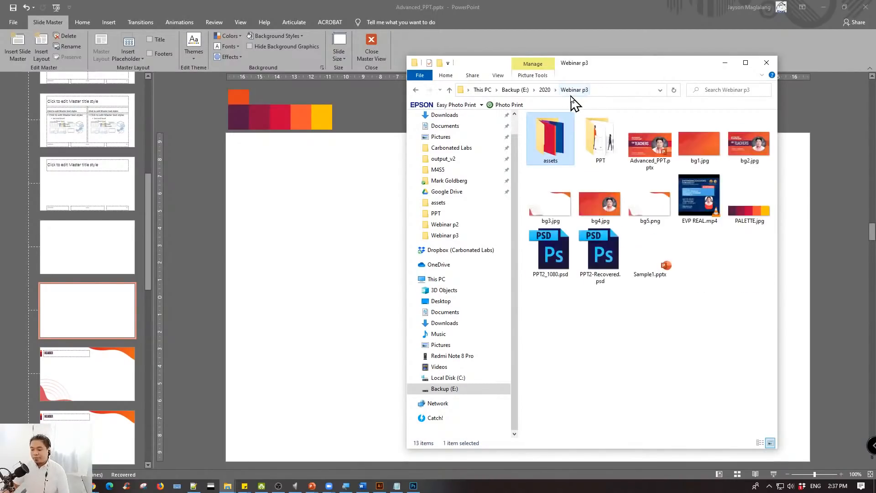
pyautogui.click(650, 208)
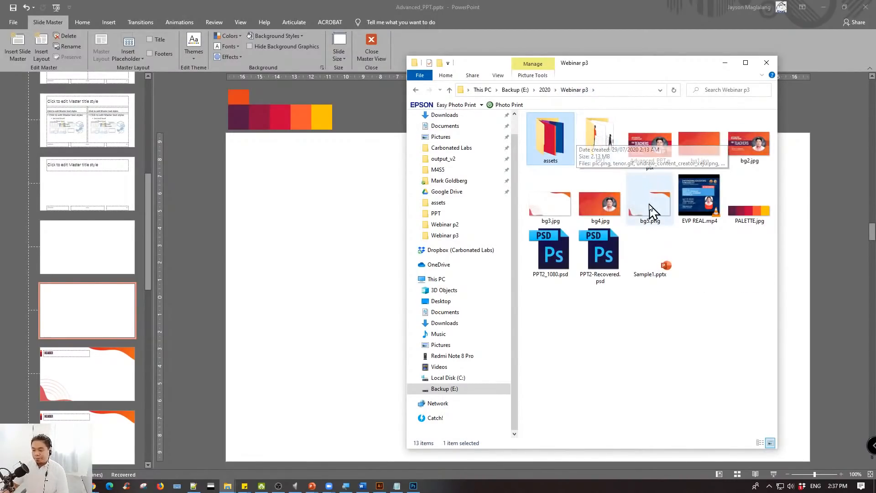
pyautogui.doubleClick(593, 132)
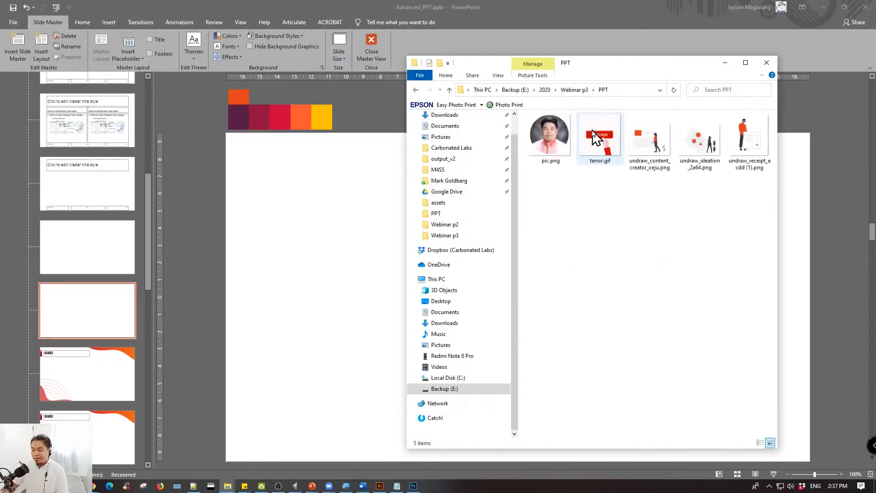
pyautogui.hotkey('alt', 'Left')
# - Place 4.jpg from the 2020 > Webinar p2 > PPT folder onto the new empty layout as a full-slide background
pyautogui.click(547, 91)
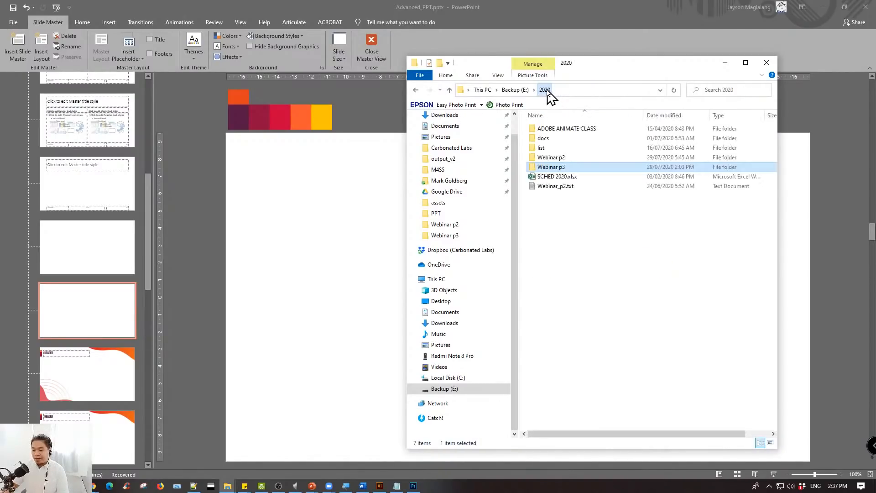
pyautogui.click(551, 158)
pyautogui.doubleClick(550, 158)
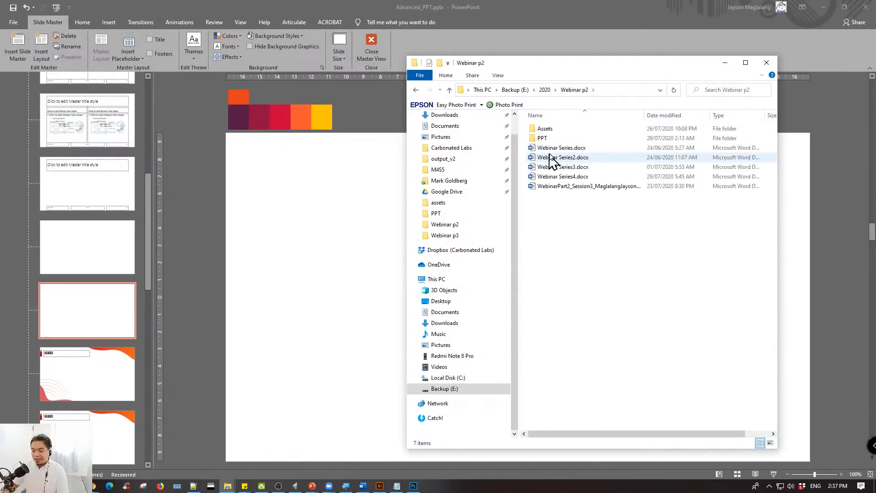
pyautogui.doubleClick(543, 137)
pyautogui.click(709, 143)
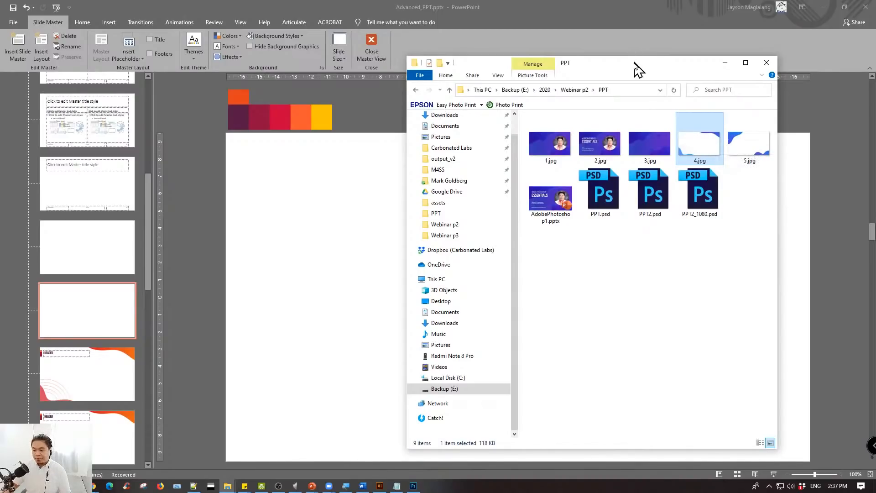
pyautogui.moveTo(635, 67); pyautogui.dragTo(607, 57)
pyautogui.moveTo(663, 137); pyautogui.dragTo(287, 228)
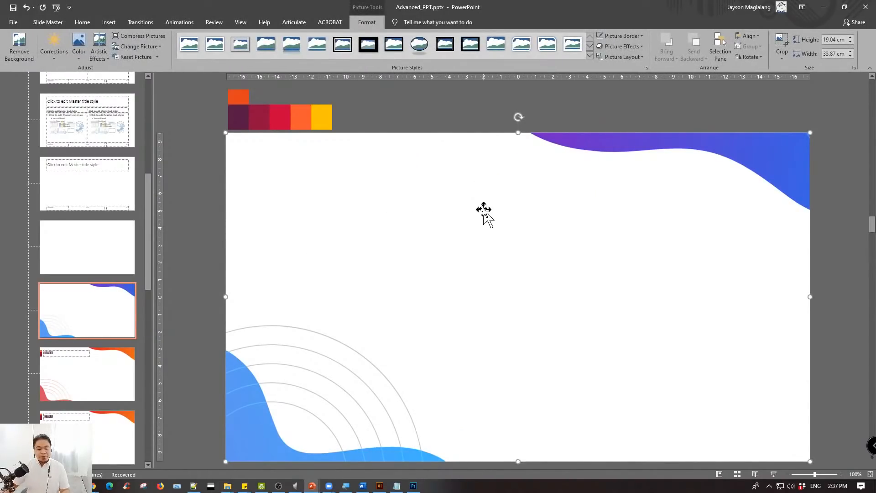
pyautogui.click(202, 210)
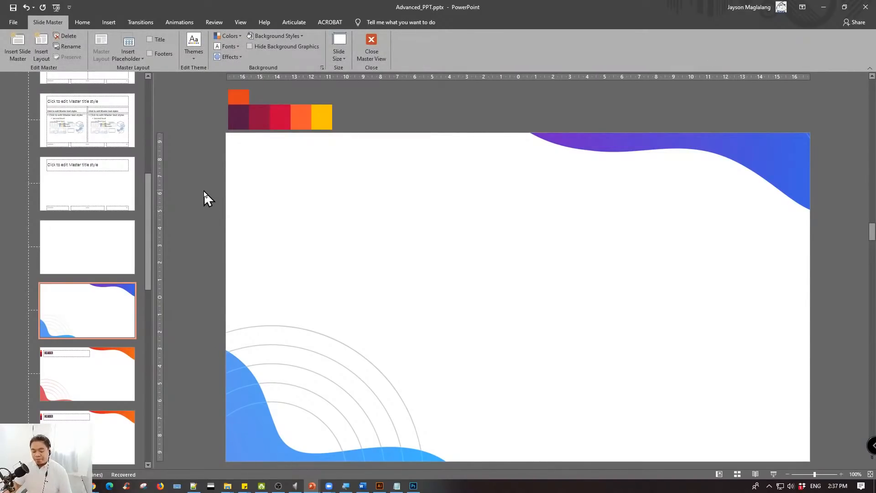
# - Examine the existing red and orange custom layouts, including the one with the HEADER title placeholder
pyautogui.scroll(-1, 90, 311)
pyautogui.scroll(-3, 91, 291)
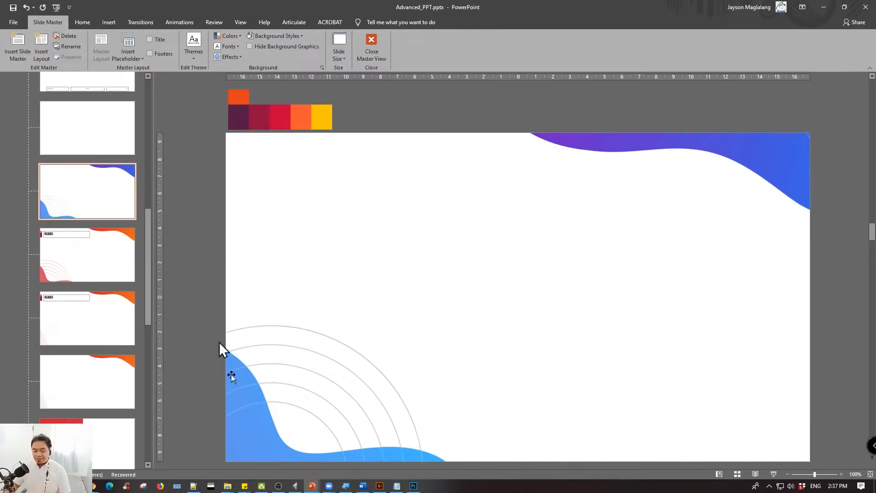
pyautogui.click(413, 485)
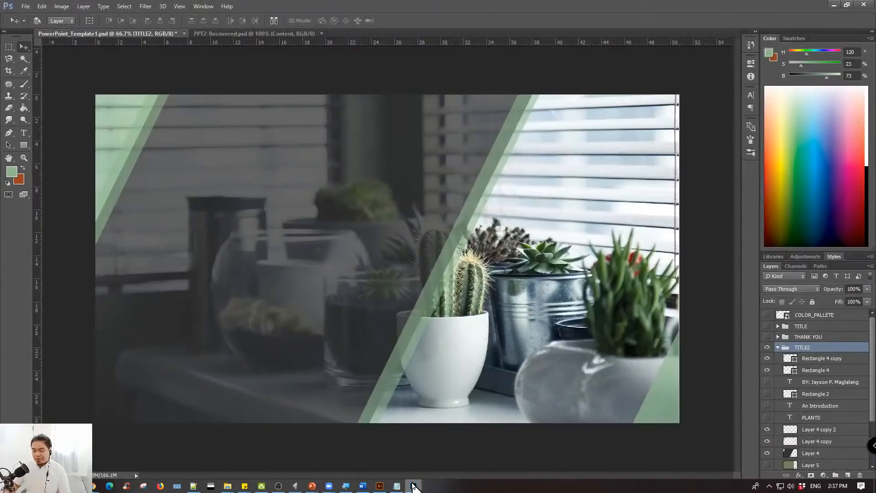
pyautogui.click(413, 485)
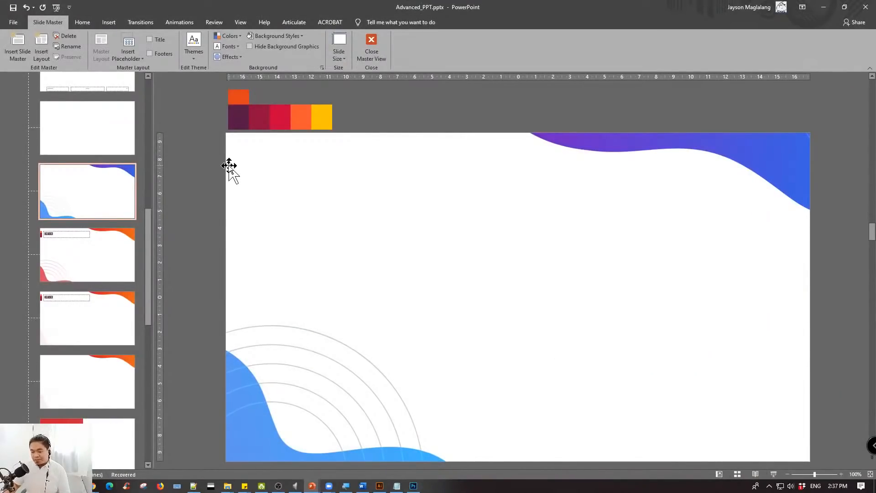
pyautogui.click(121, 251)
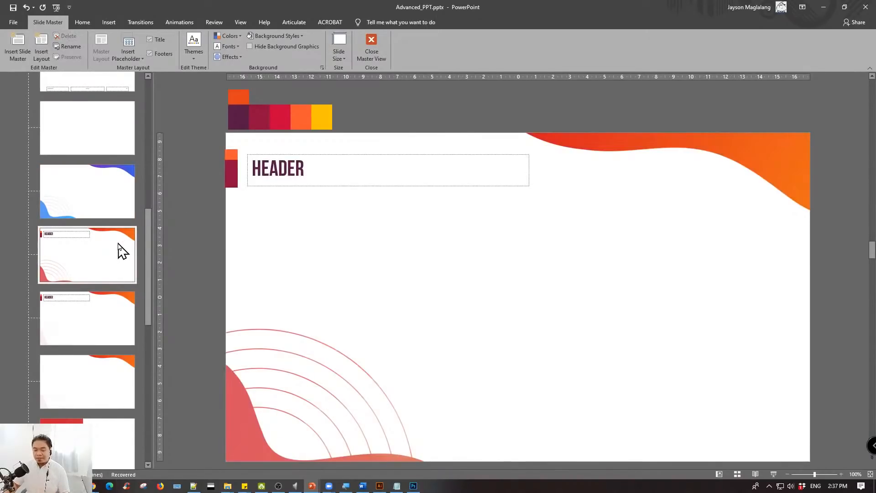
pyautogui.click(111, 324)
pyautogui.click(98, 379)
pyautogui.scroll(-3, 98, 361)
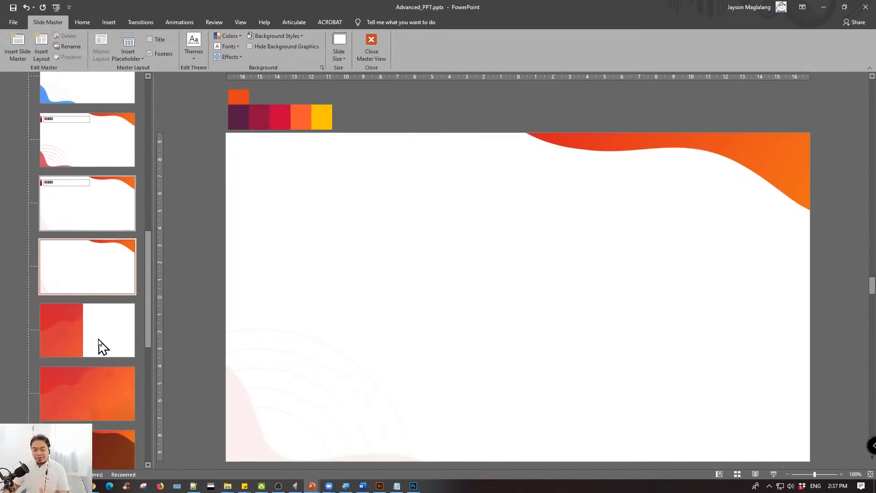
pyautogui.click(97, 325)
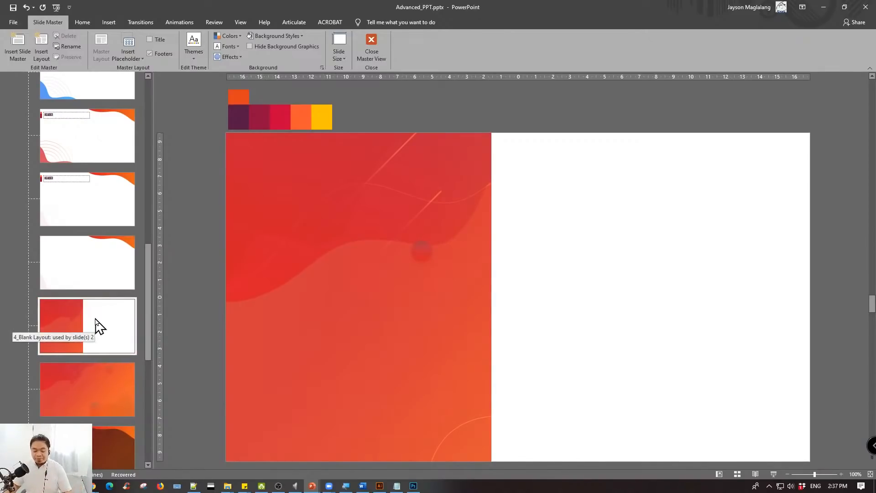
pyautogui.click(89, 376)
pyautogui.scroll(-3, 91, 372)
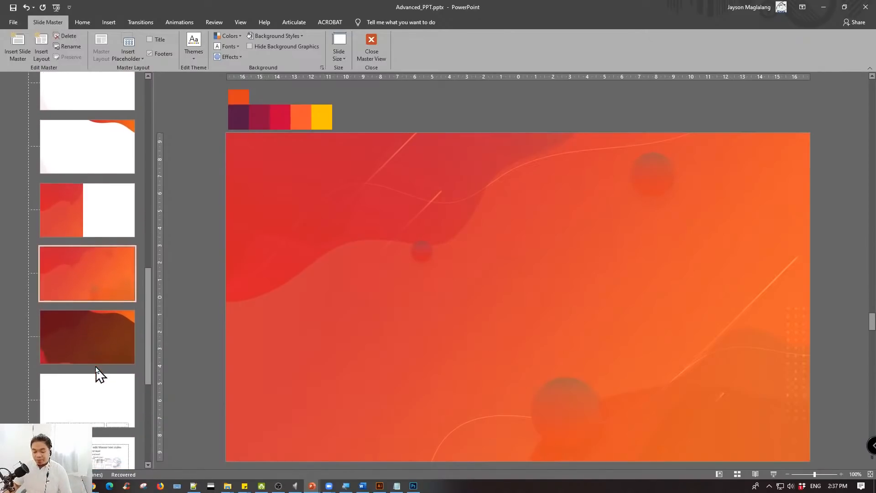
pyautogui.click(93, 339)
pyautogui.scroll(5, 93, 337)
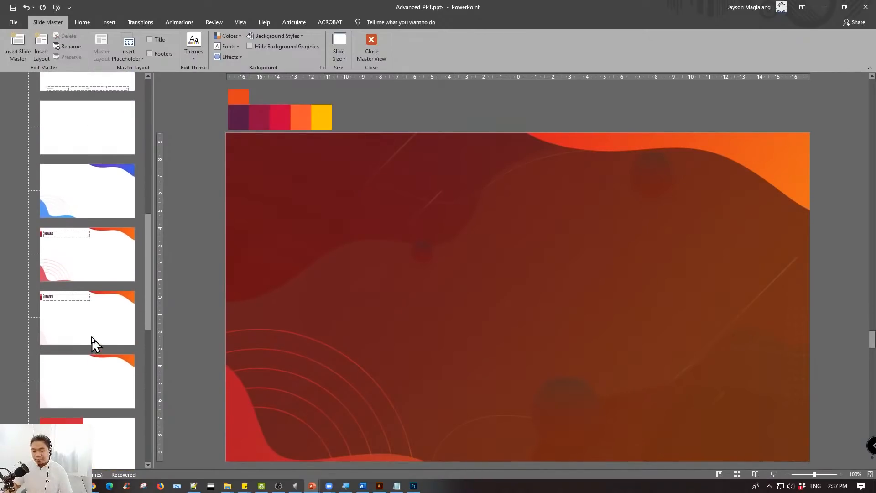
pyautogui.click(100, 277)
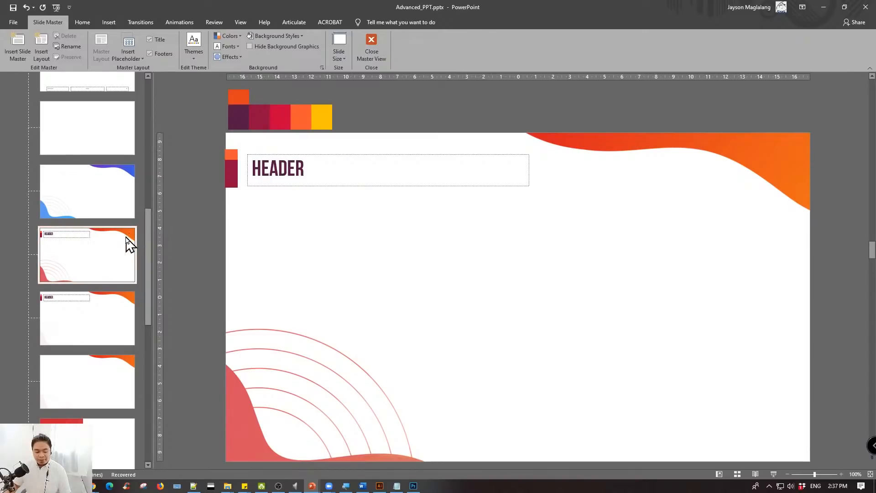
pyautogui.click(280, 154)
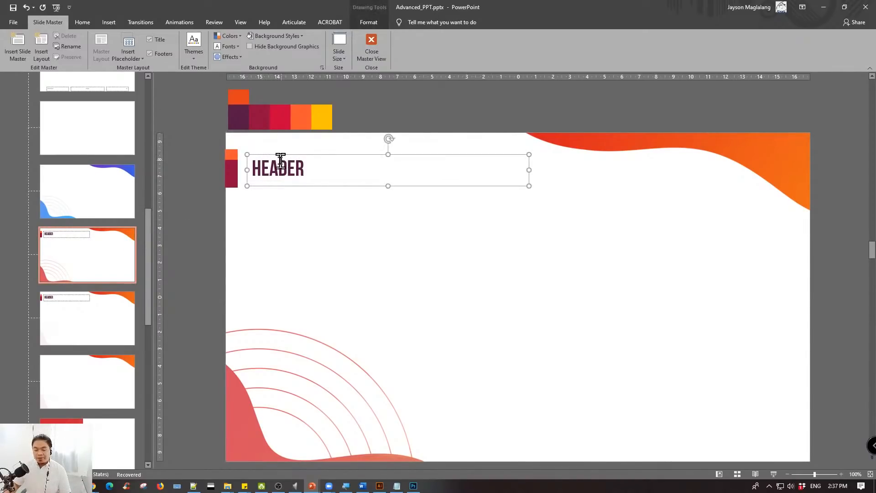
pyautogui.click(77, 231)
# - Copy the title placeholder from the title-only layout onto the new blue wave layout
pyautogui.scroll(6, 84, 256)
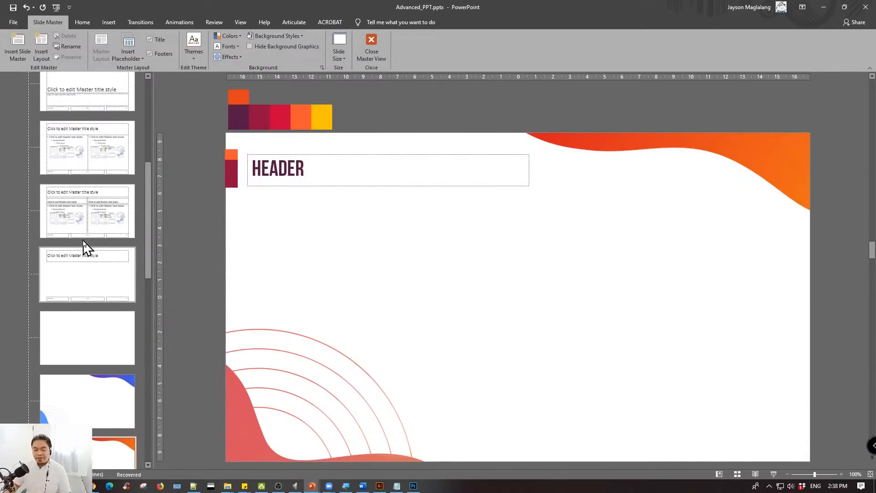
pyautogui.click(83, 337)
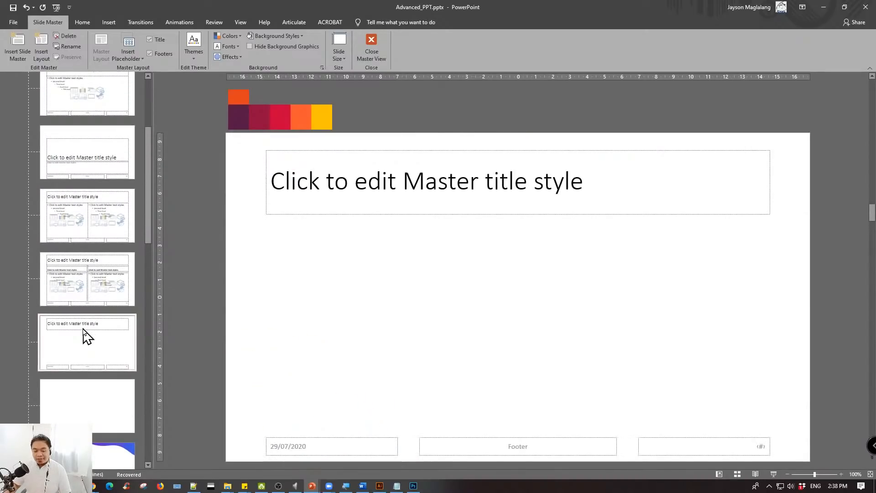
pyautogui.click(308, 148)
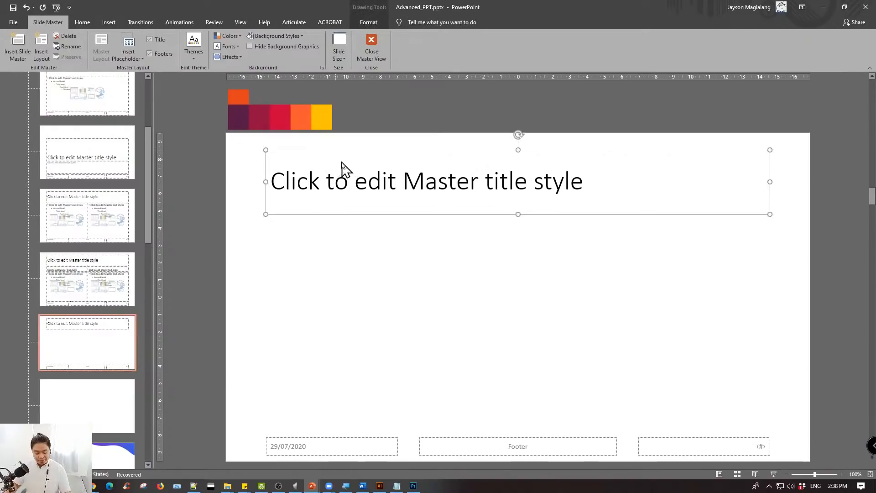
pyautogui.scroll(-4, 110, 295)
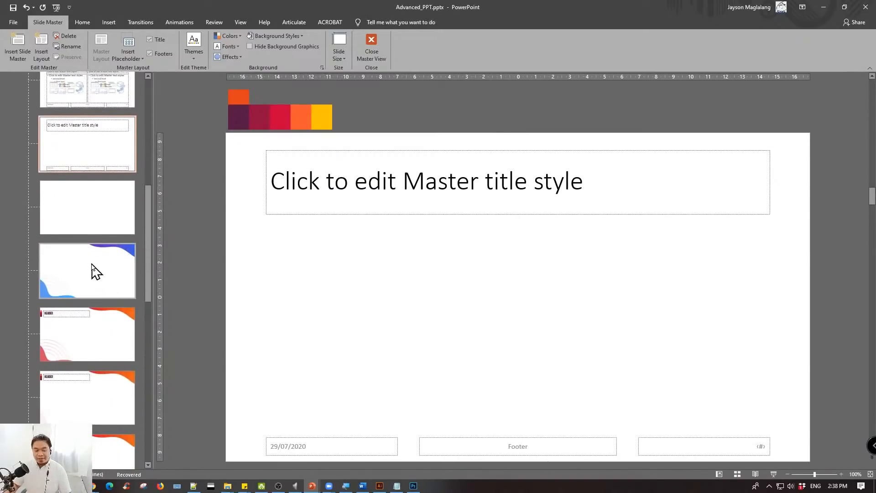
pyautogui.click(96, 268)
pyautogui.hotkey('ctrl', 'v')
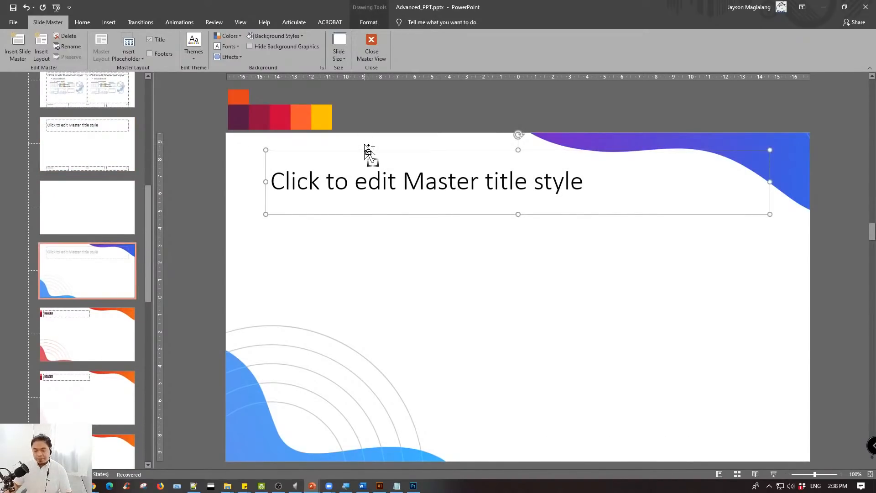
# - Set the title placeholder's font to Bebas Neue at size 32
pyautogui.click(83, 23)
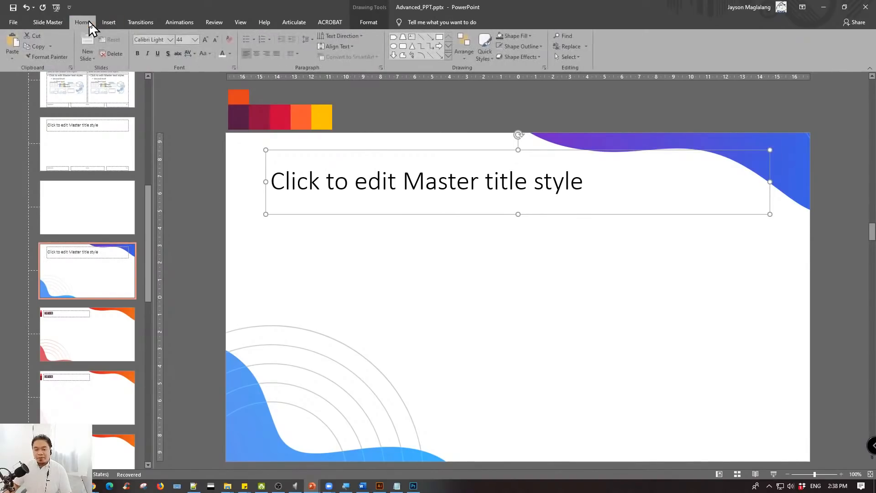
pyautogui.click(162, 40)
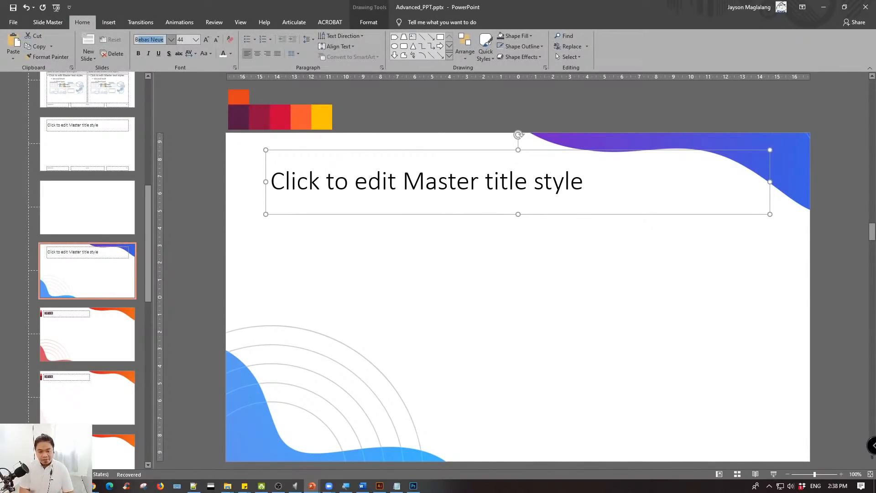
pyautogui.write('B')
pyautogui.press('Return')
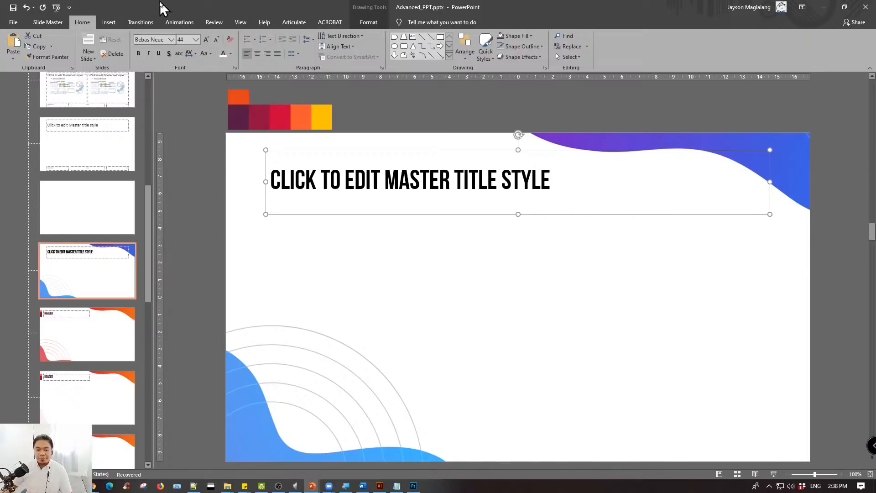
pyautogui.click(195, 40)
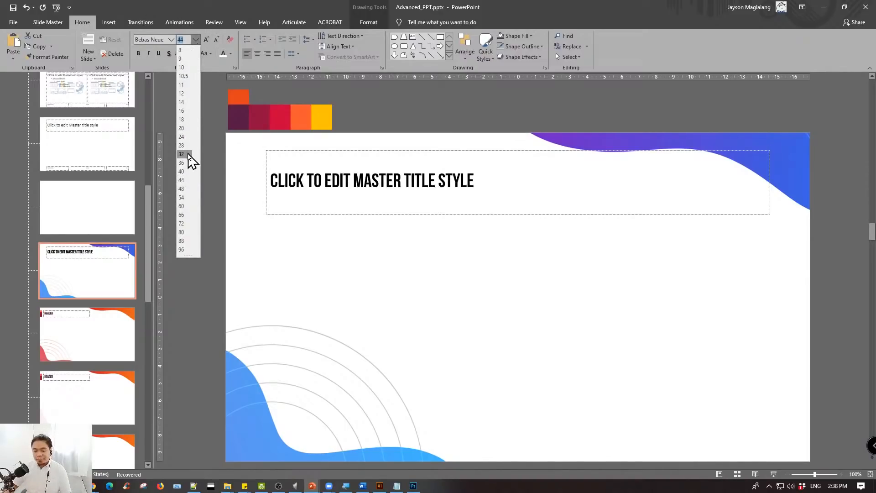
pyautogui.click(189, 155)
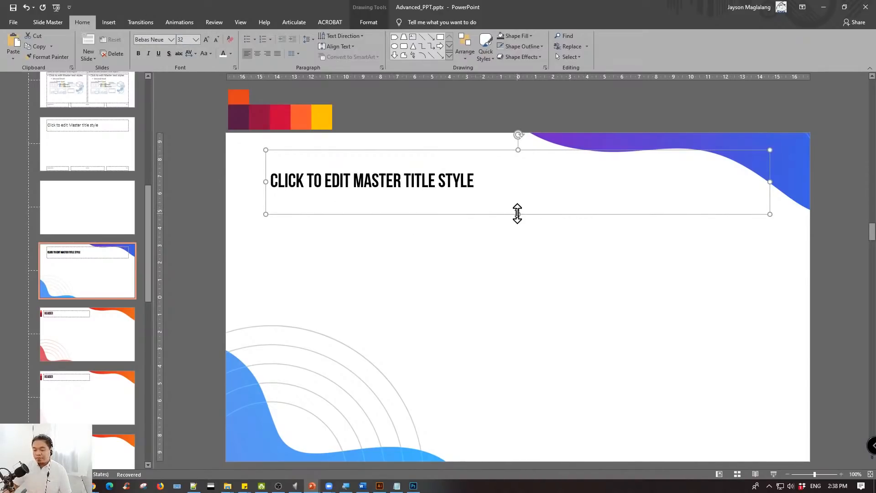
# - Reduce the height of the title placeholder and reposition it slightly lower and further left on the blue wave layout
pyautogui.moveTo(517, 213); pyautogui.dragTo(518, 183)
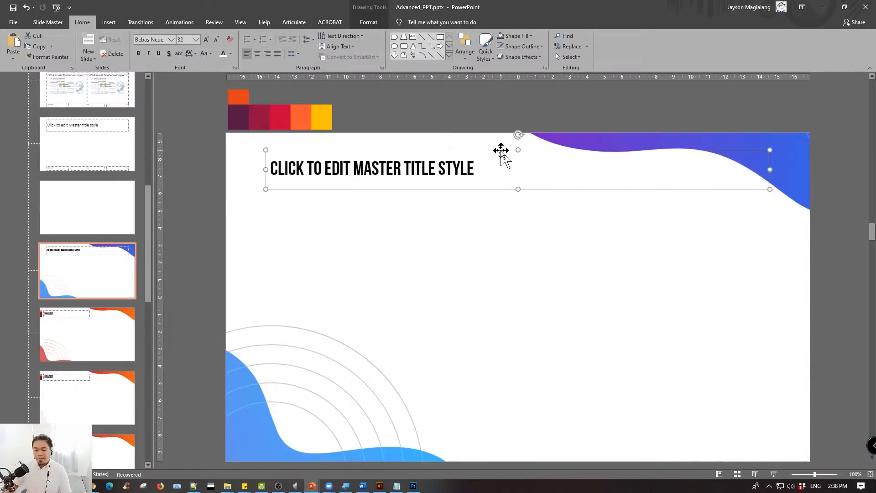
pyautogui.moveTo(501, 150); pyautogui.dragTo(489, 174)
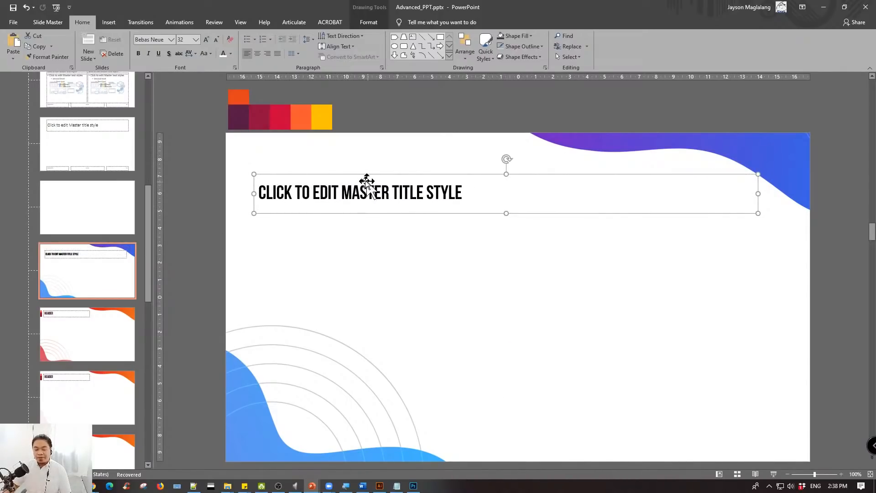
pyautogui.click(112, 157)
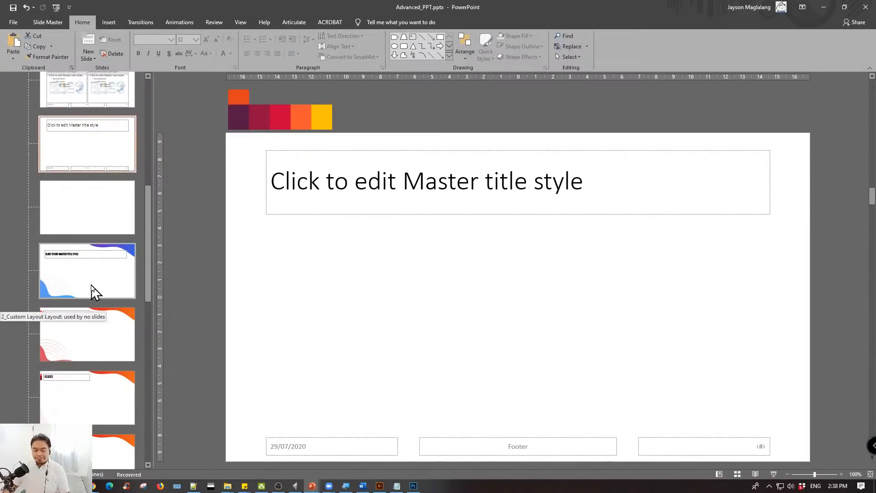
pyautogui.click(92, 292)
pyautogui.click(354, 160)
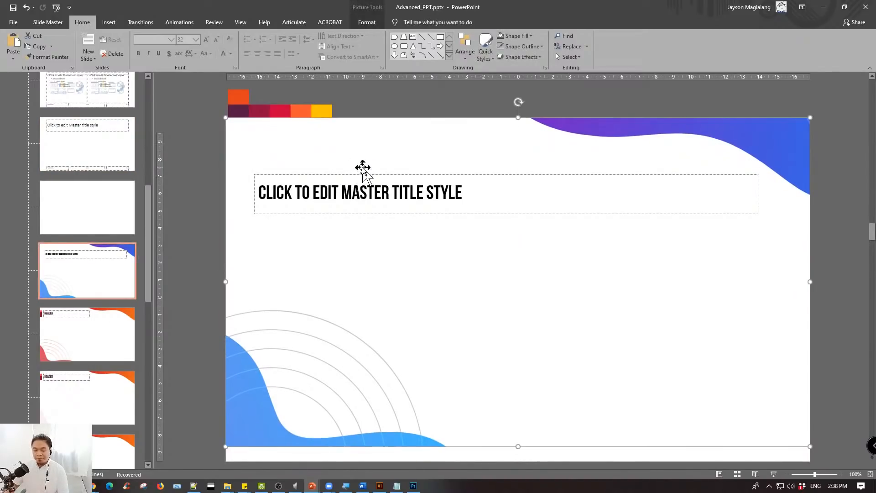
pyautogui.click(346, 173)
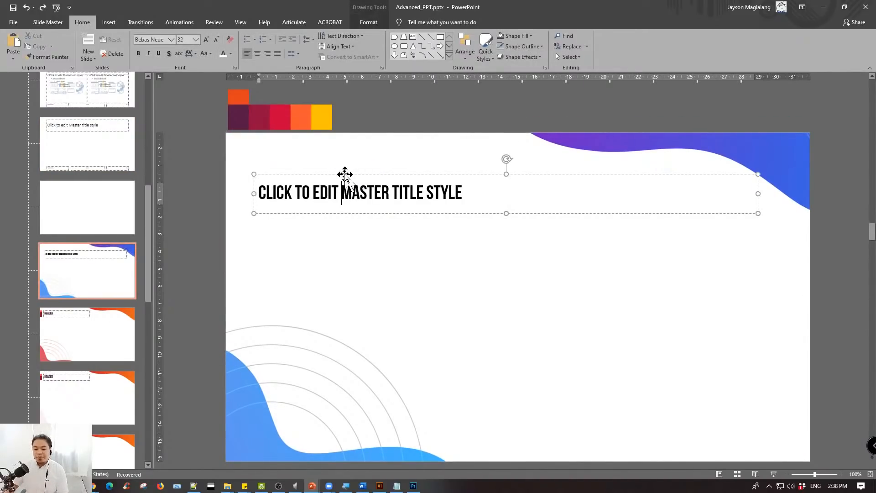
pyautogui.moveTo(345, 173)
pyautogui.mouseDown()
pyautogui.moveTo(337, 154)
pyautogui.moveTo(341, 164)
pyautogui.mouseUp()
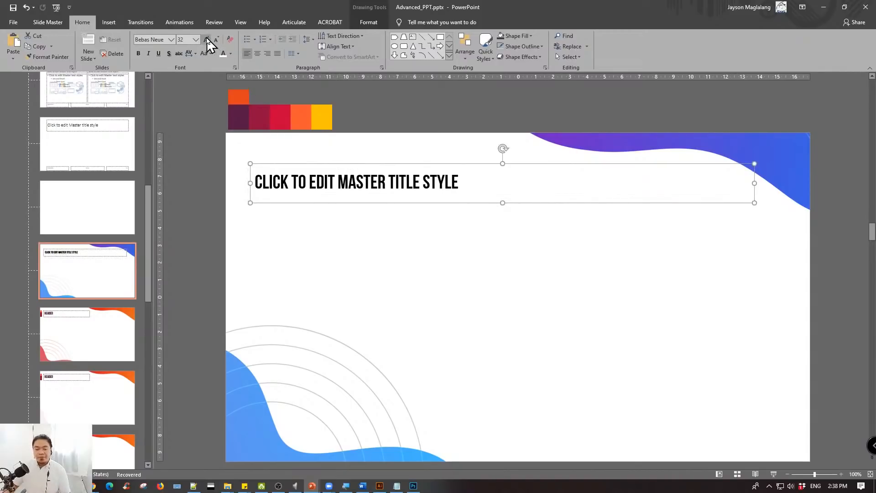
# - Color the title text yellow by sampling the yellow palette swatch with the Eyedropper
pyautogui.click(231, 54)
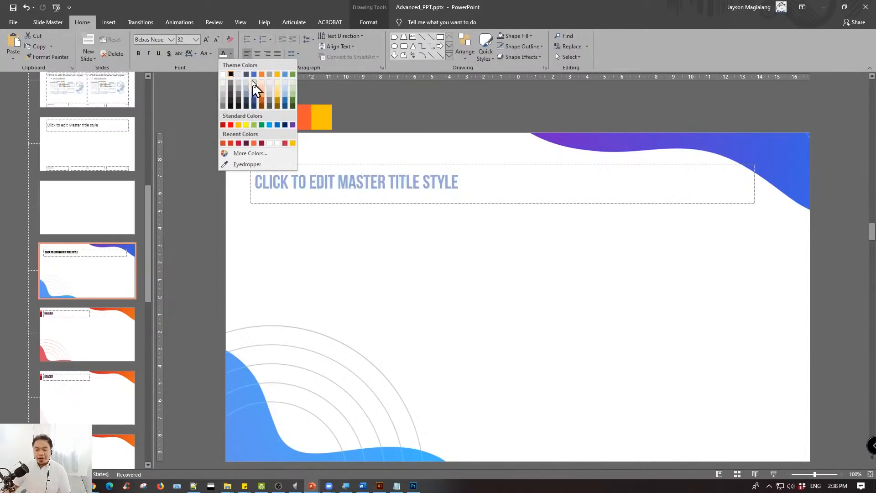
pyautogui.click(245, 165)
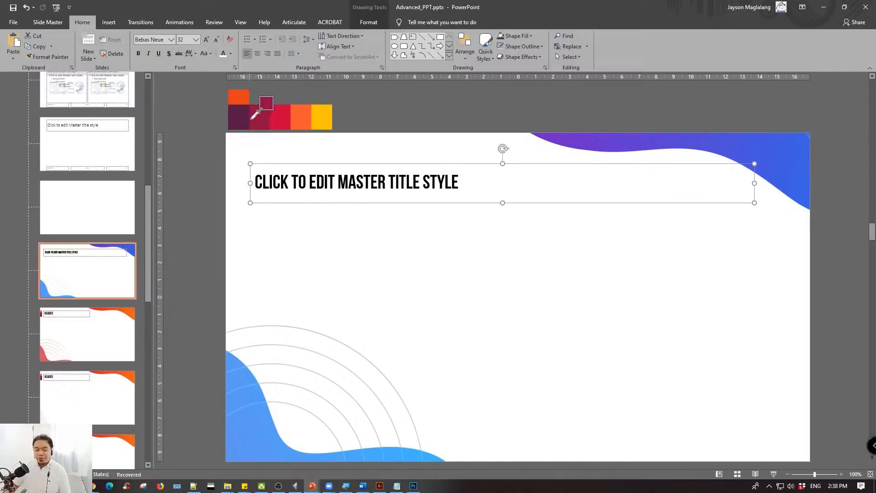
pyautogui.click(324, 120)
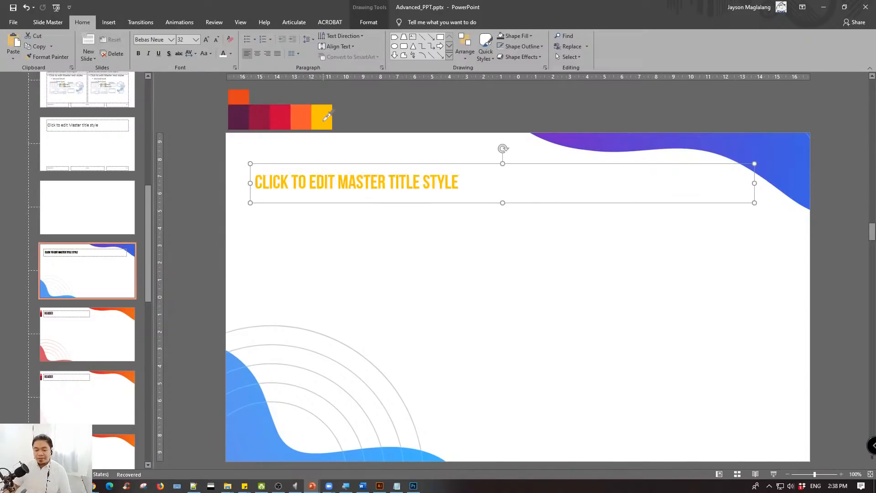
# - Color the title text dark purple by sampling the darkest palette swatch above the slide with the Eyedropper
pyautogui.click(231, 54)
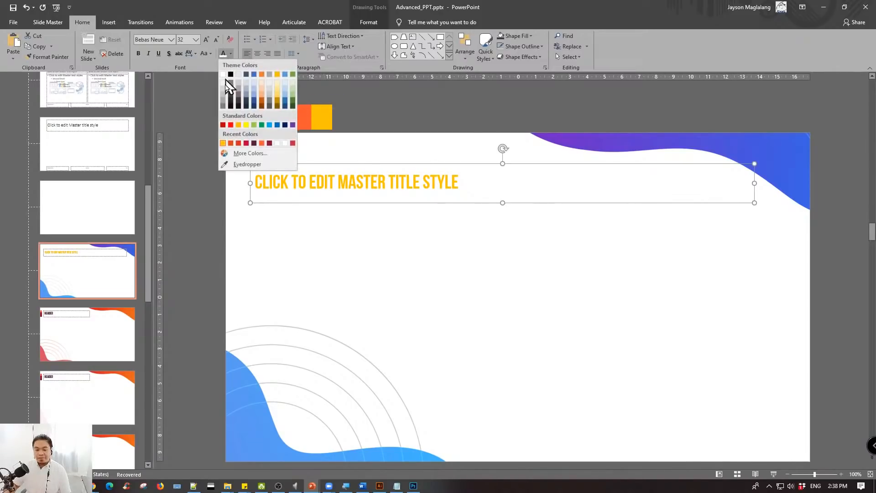
pyautogui.click(239, 172)
pyautogui.click(238, 113)
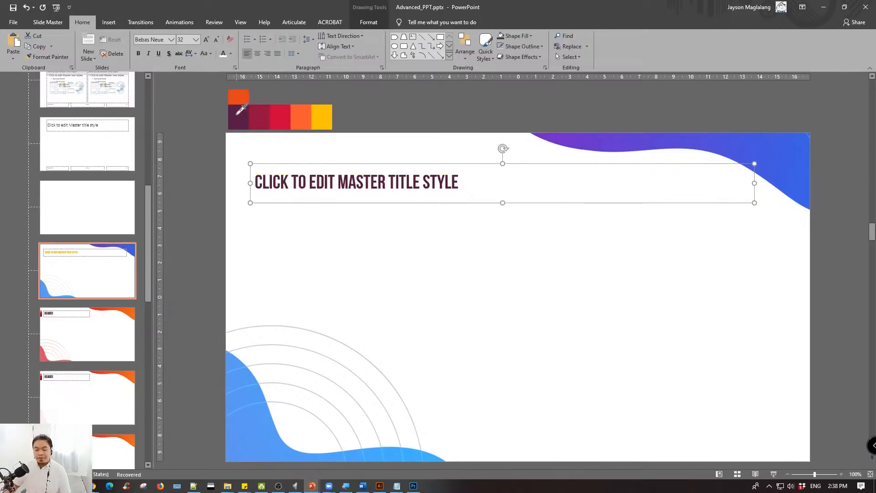
pyautogui.click(403, 107)
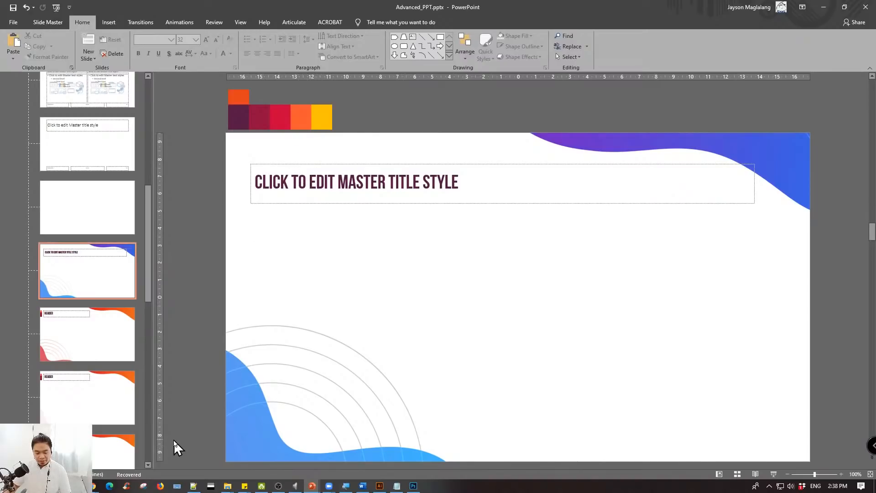
# - Close the slide master view and open the Selection Pane slide
pyautogui.click(50, 23)
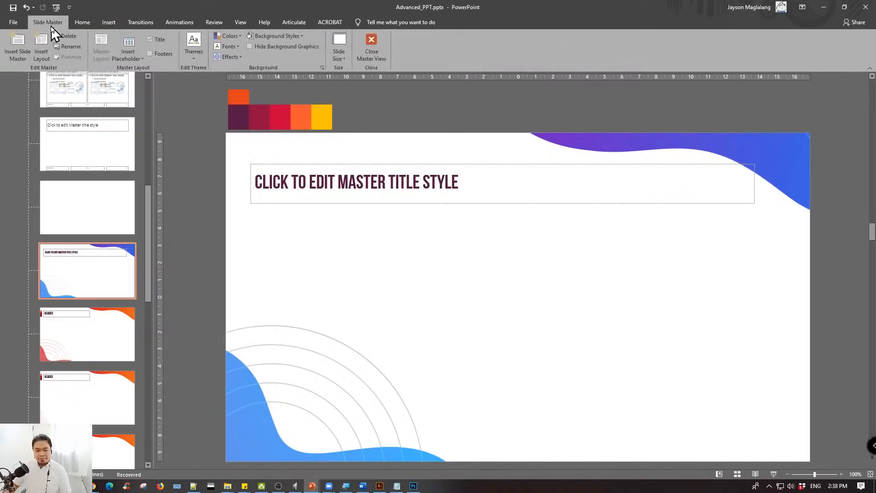
pyautogui.click(371, 42)
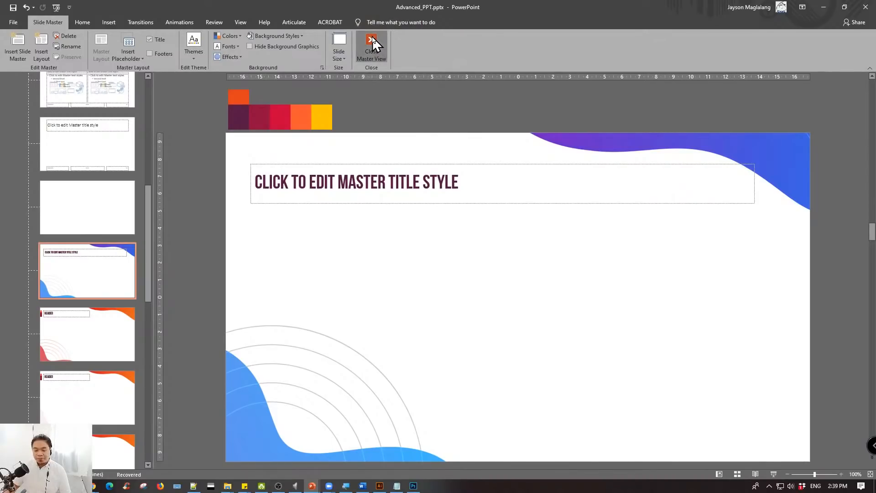
pyautogui.click(92, 215)
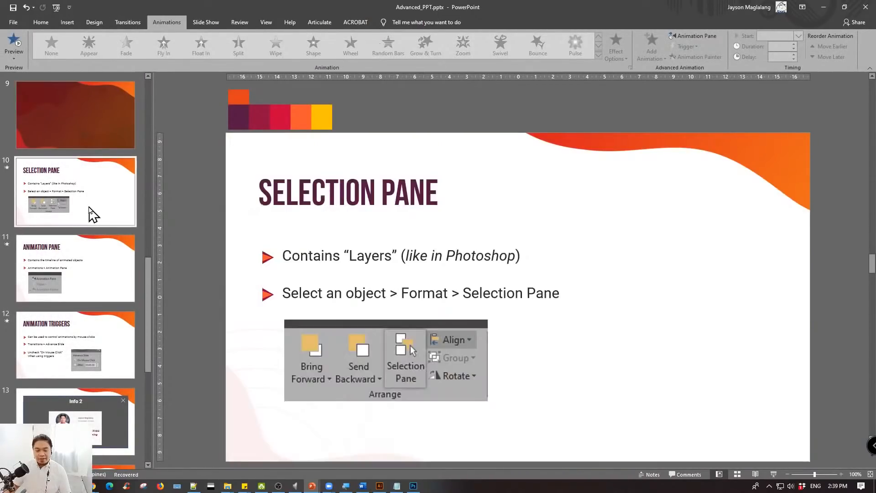
# - Insert a new slide directly after the Topics Outline slide
pyautogui.scroll(-3, 92, 213)
pyautogui.scroll(-3, 92, 214)
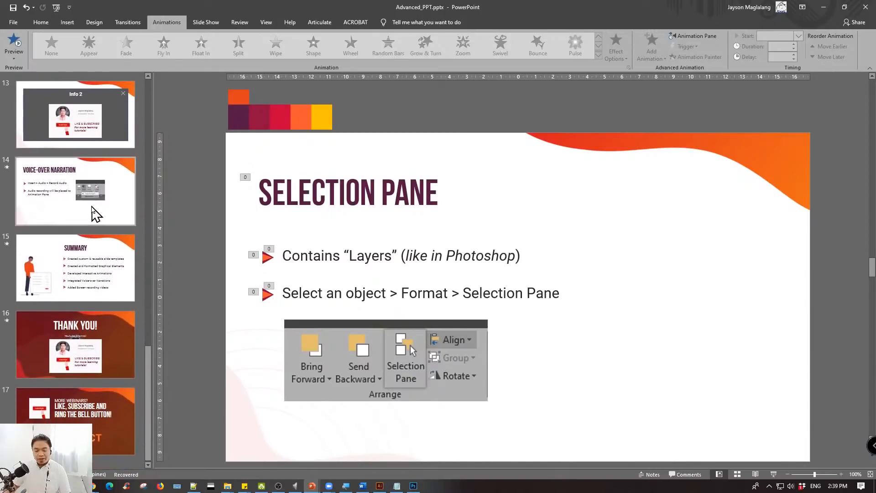
pyautogui.scroll(12, 94, 214)
pyautogui.scroll(3, 93, 214)
pyautogui.scroll(-3, 94, 214)
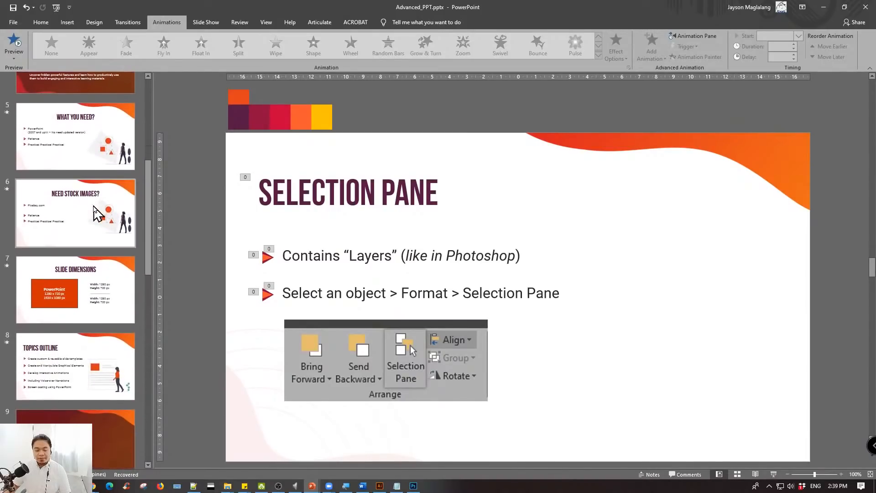
pyautogui.scroll(6, 93, 214)
pyautogui.scroll(-9, 104, 242)
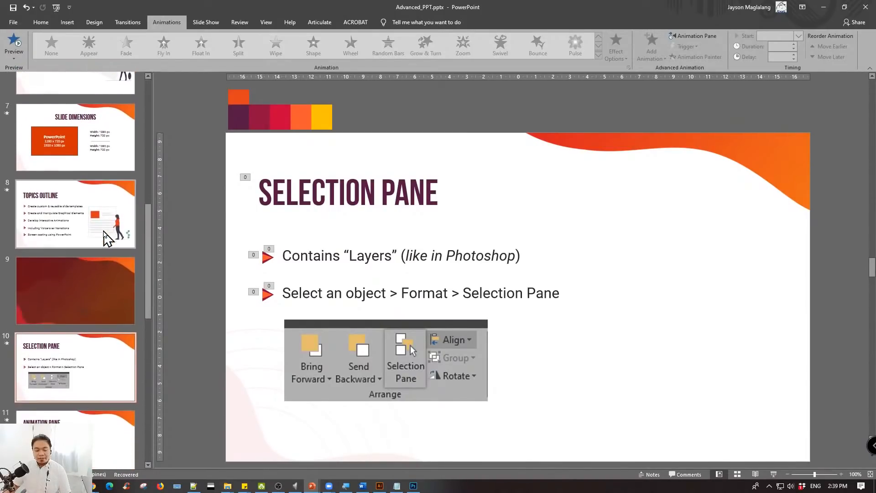
pyautogui.scroll(1, 112, 230)
pyautogui.click(105, 238)
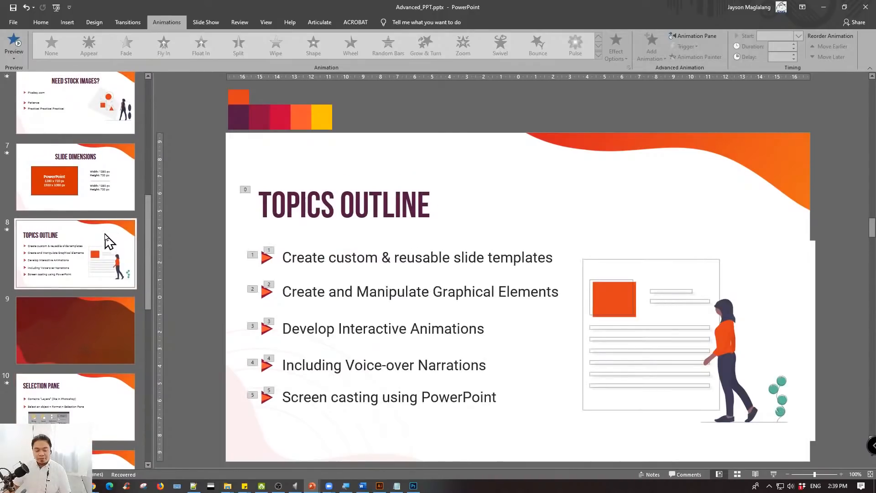
pyautogui.scroll(-8, 105, 238)
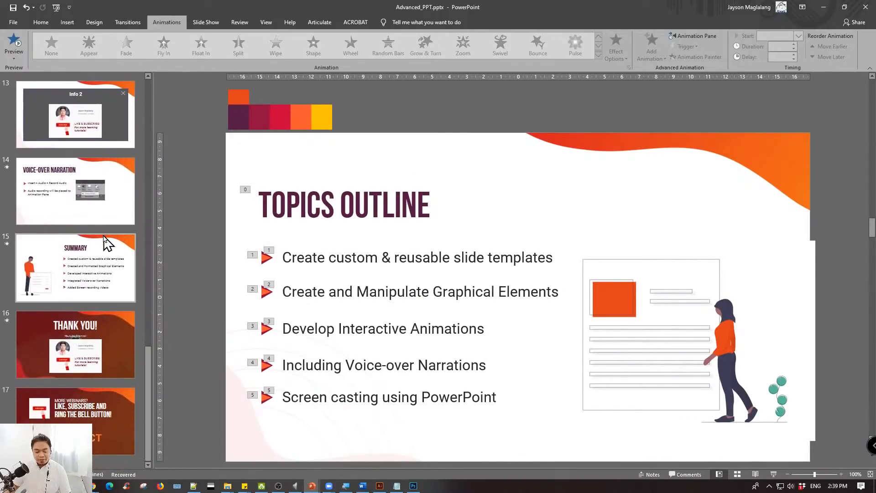
pyautogui.scroll(8, 105, 239)
pyautogui.rightClick(92, 235)
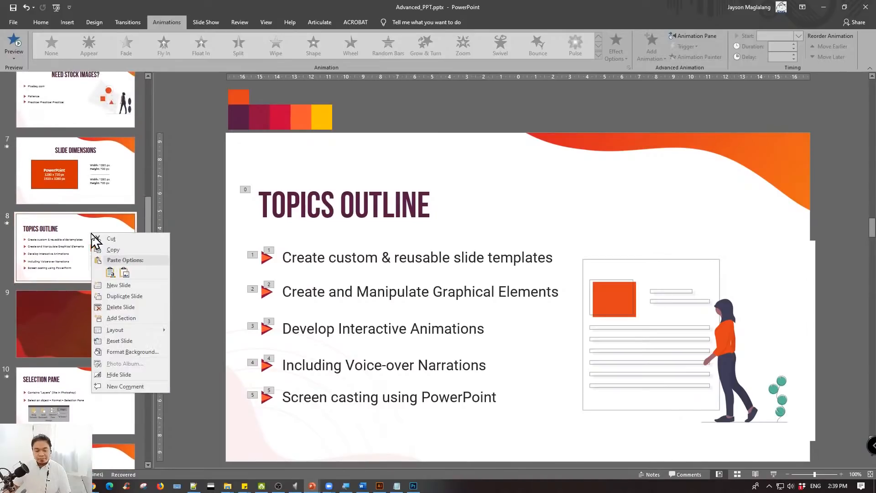
pyautogui.click(139, 285)
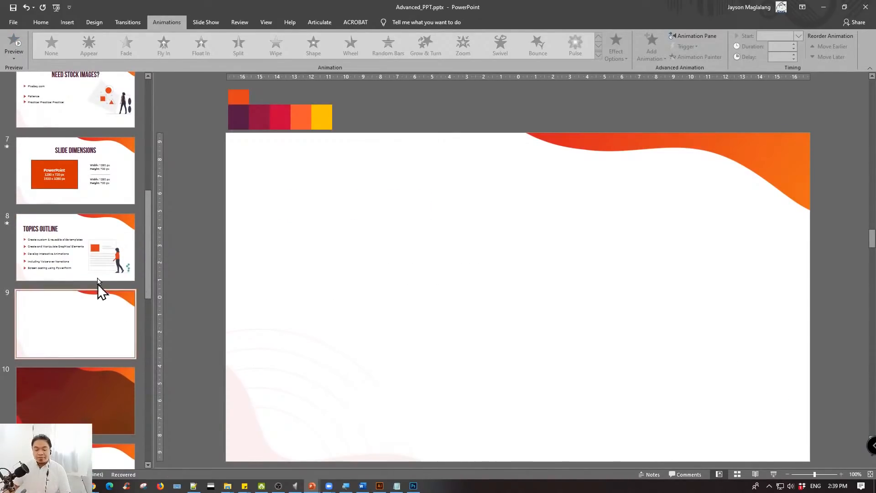
pyautogui.rightClick(95, 263)
pyautogui.click(56, 294)
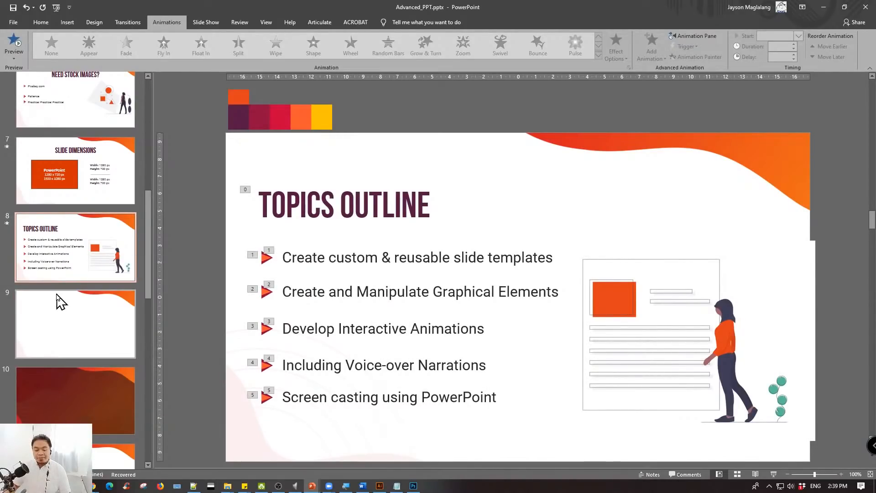
# - Apply the 2_Custom Layout layout to the blank slide following Topics Outline
pyautogui.click(110, 327)
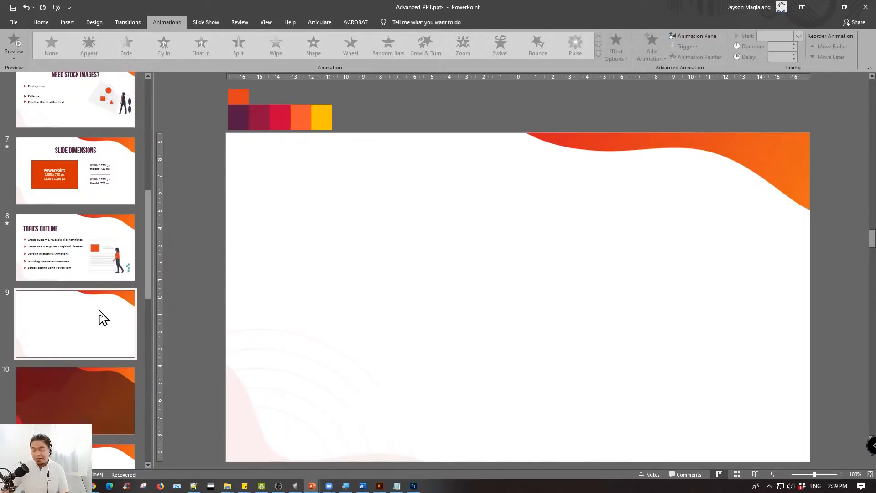
pyautogui.rightClick(100, 312)
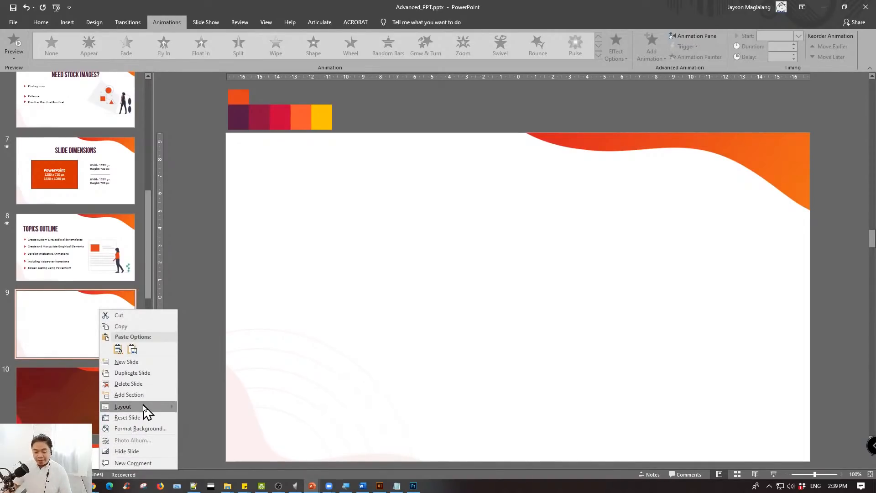
pyautogui.moveTo(148, 407)
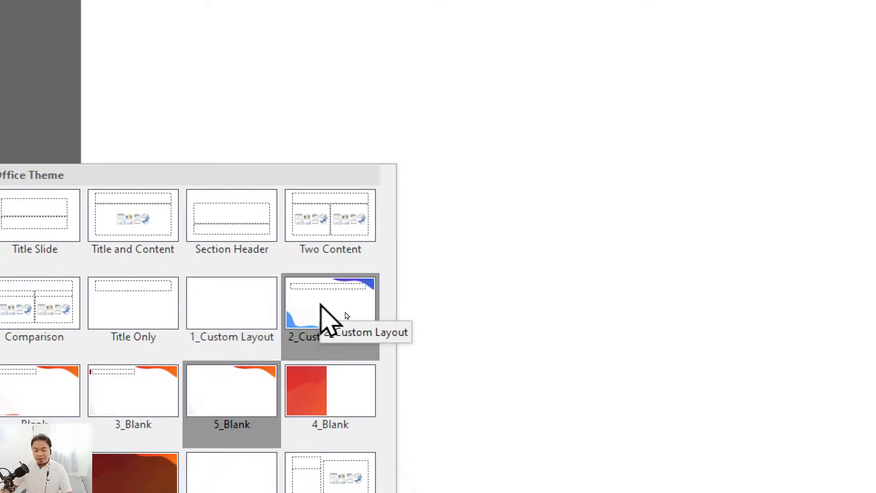
pyautogui.click(322, 305)
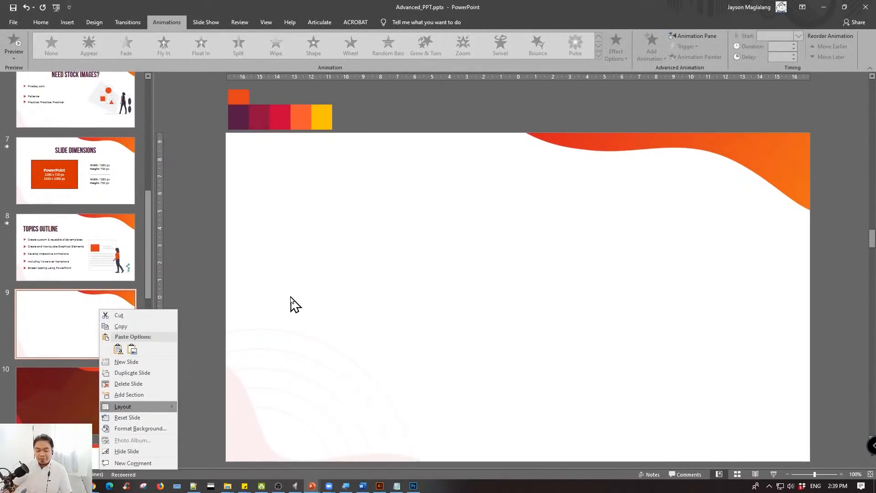
pyautogui.rightClick(69, 307)
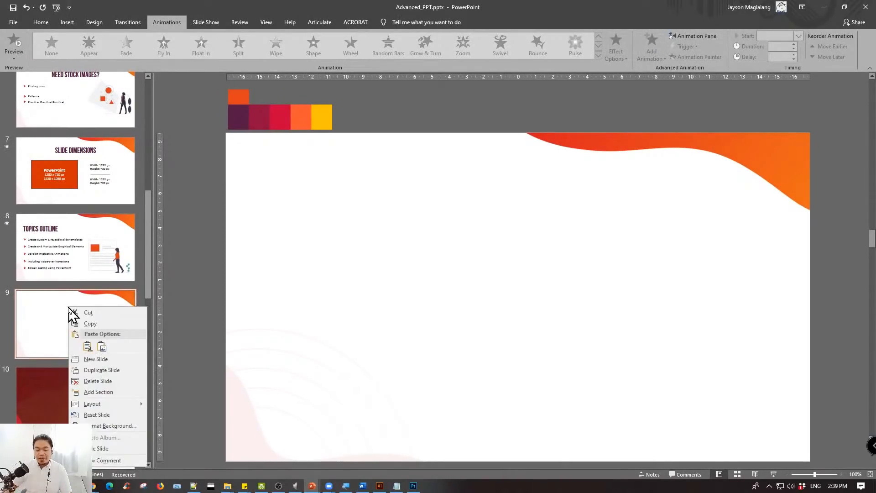
pyautogui.click(104, 322)
pyautogui.rightClick(116, 313)
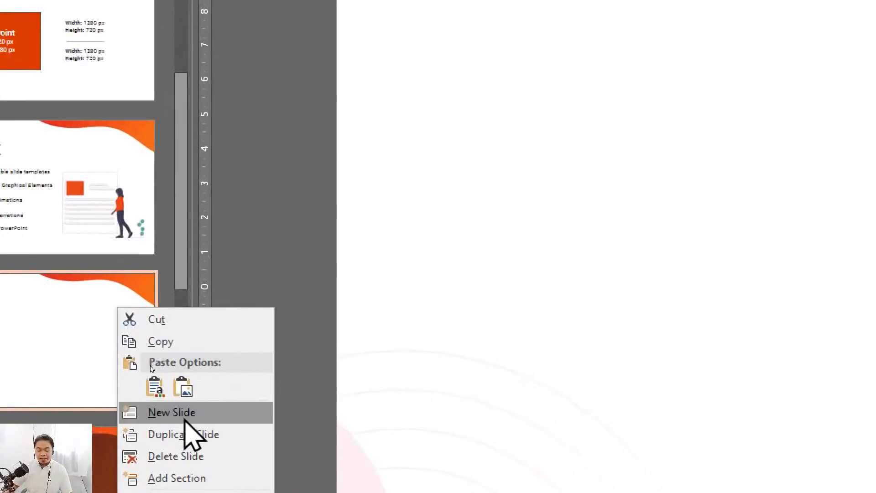
pyautogui.moveTo(220, 388)
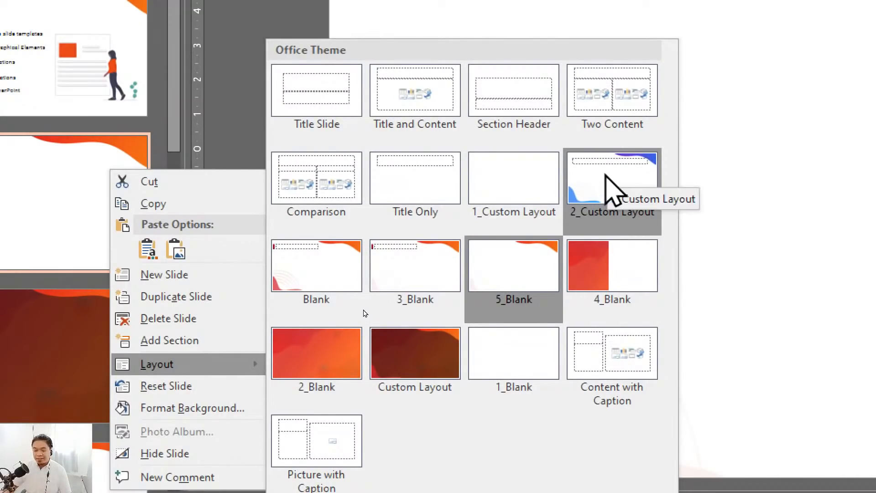
pyautogui.click(607, 181)
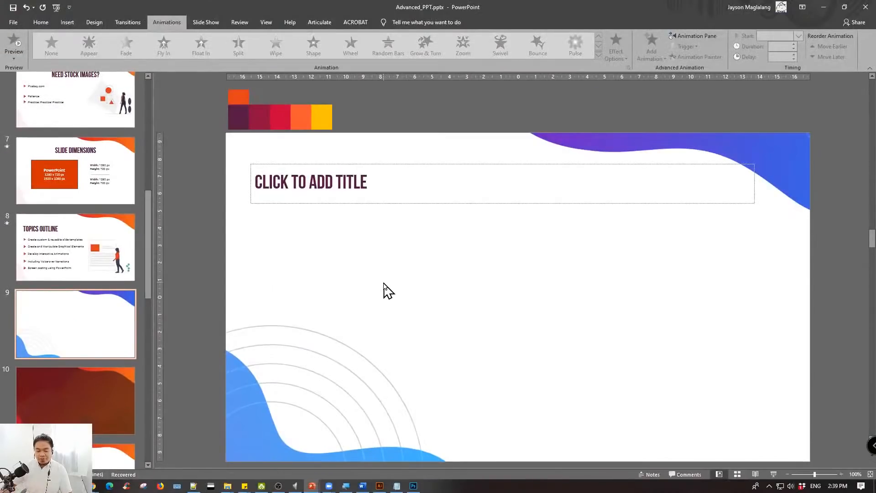
pyautogui.click(104, 319)
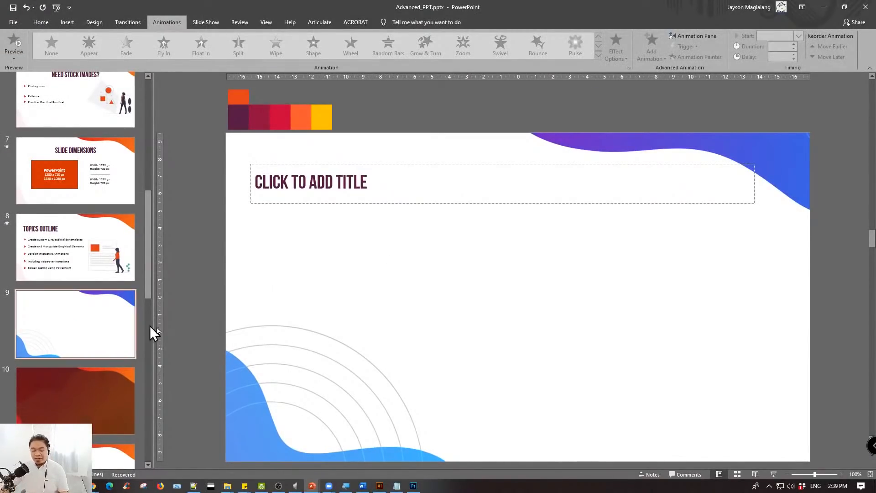
# - Look up the 4.jpg background image in the PPT folder in File Explorer and return to the PowerPoint presentation
pyautogui.moveTo(227, 485)
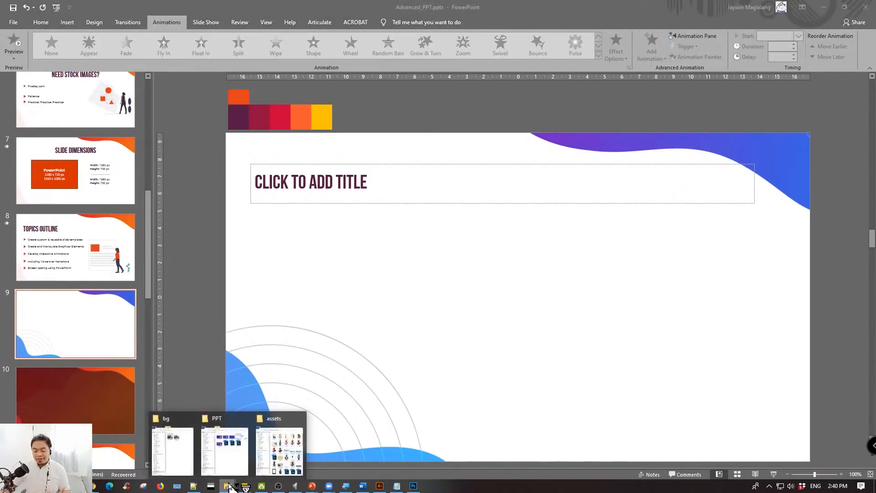
pyautogui.click(242, 447)
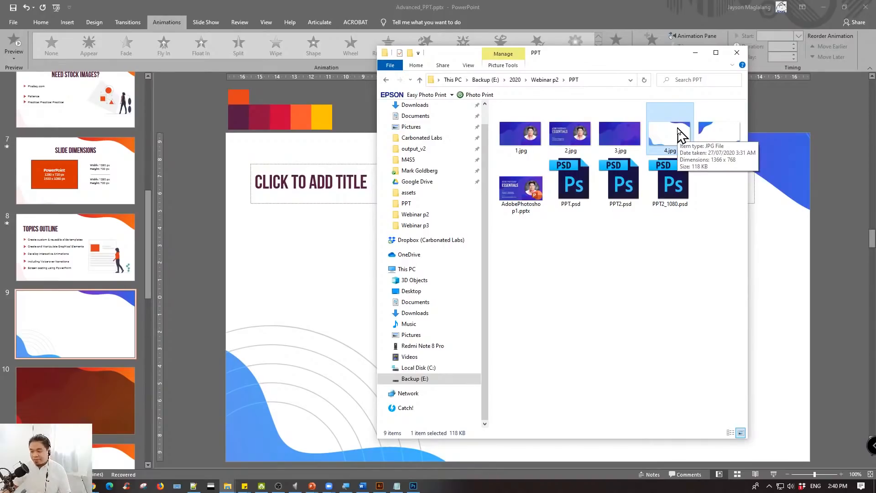
pyautogui.click(493, 1)
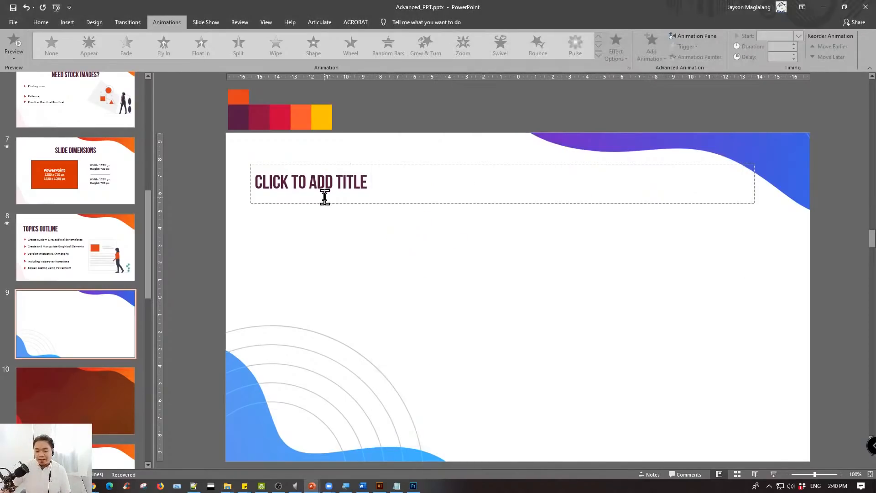
pyautogui.click(399, 187)
pyautogui.click(354, 249)
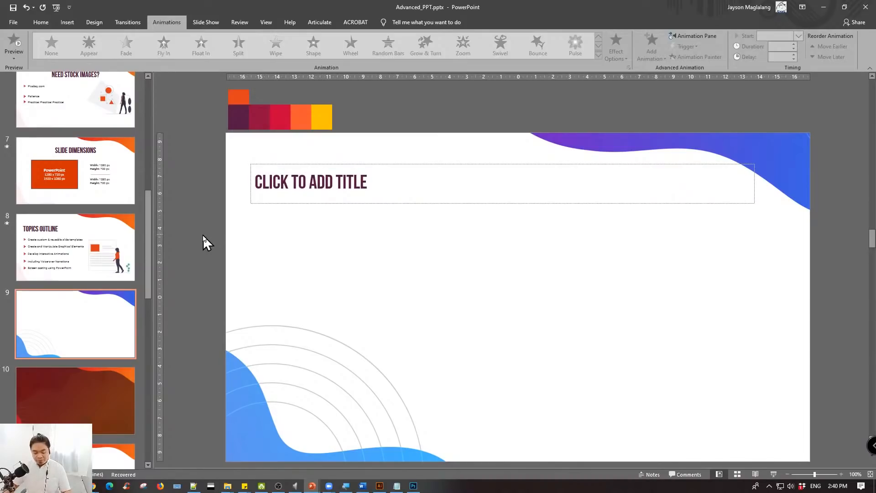
# - Preview slide 9 in the slide show, swapping Presenter View with the full-screen show, and end the show
pyautogui.hotkey('alt', 'F5')
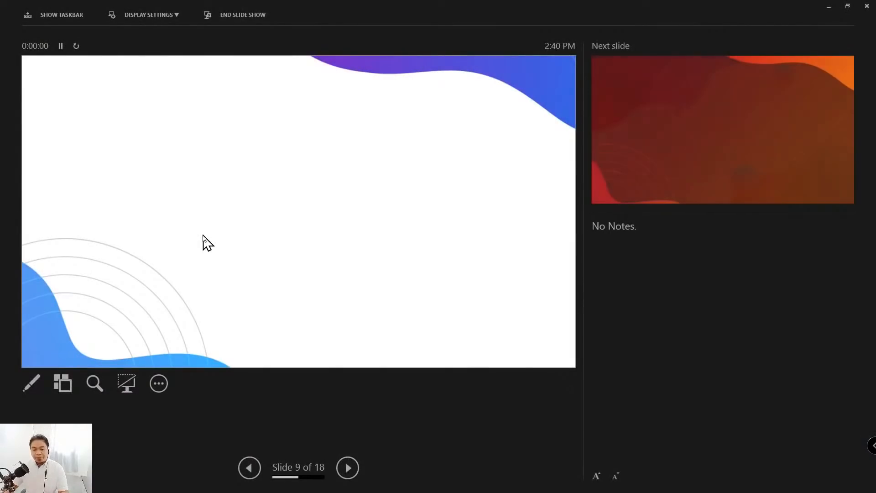
pyautogui.click(157, 16)
pyautogui.click(157, 38)
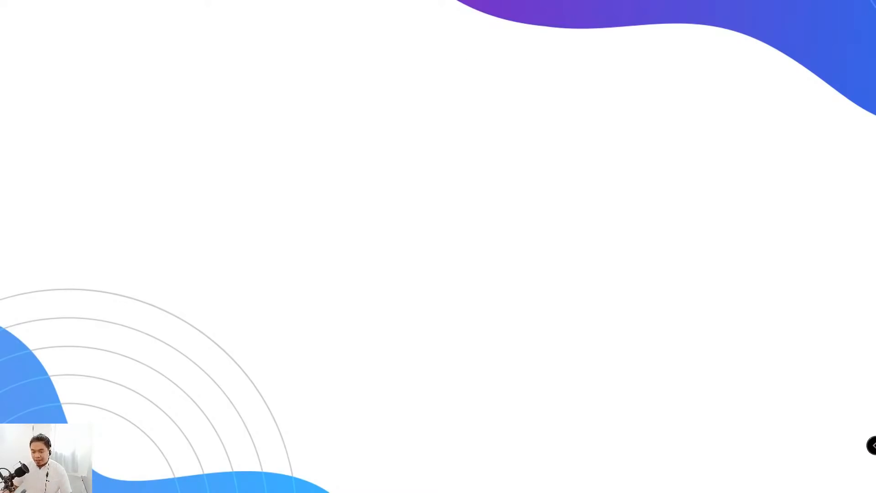
pyautogui.press('Escape')
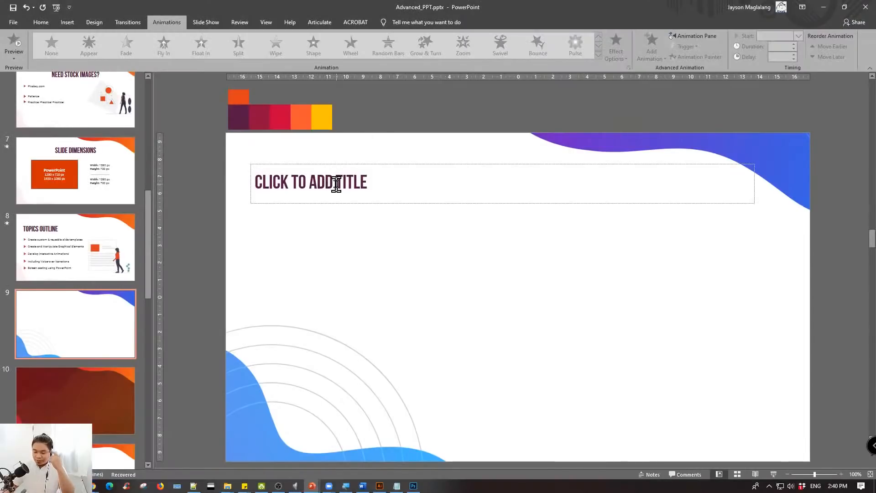
# - Enter "My tile goes here" as the title of slide 9
pyautogui.click(359, 185)
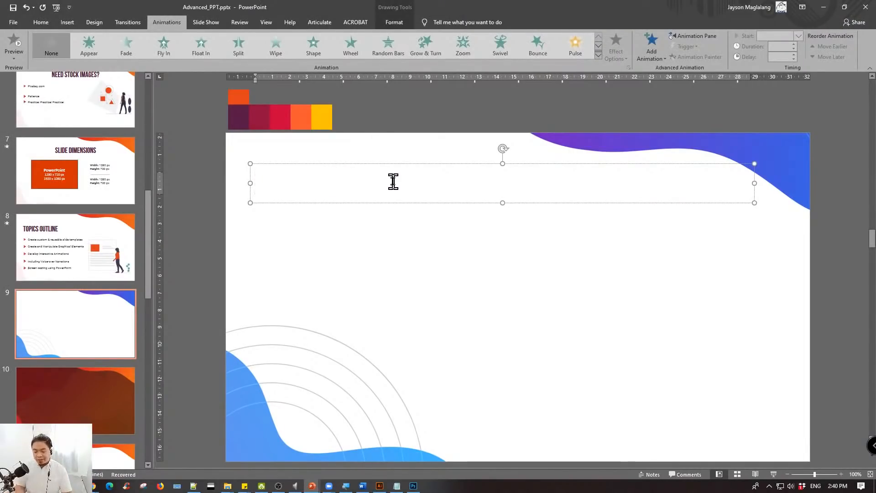
pyautogui.write('MY ')
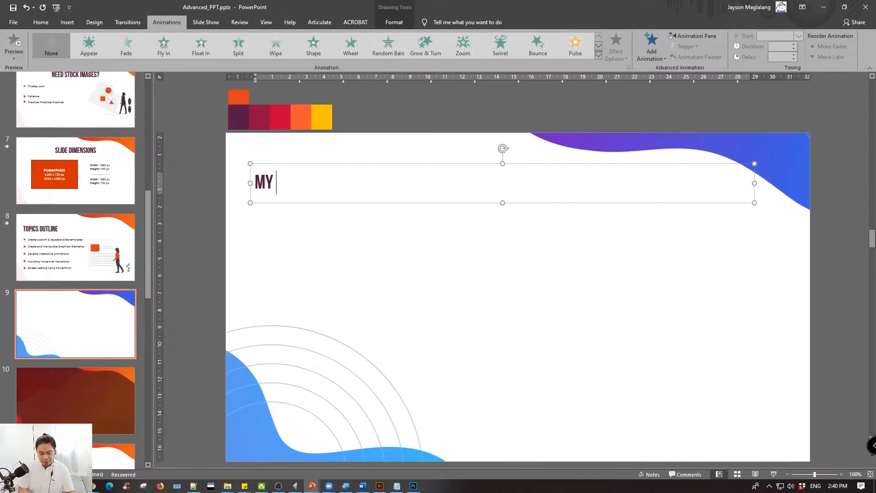
pyautogui.write('TILE GOES HERE')
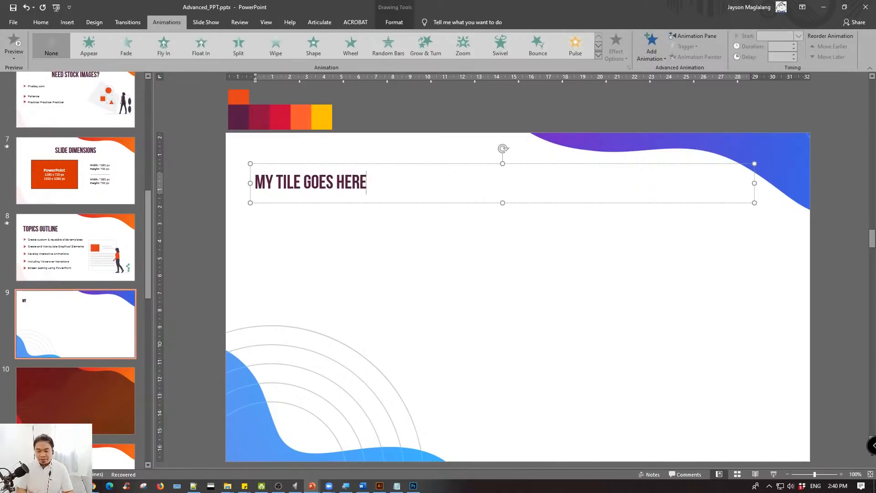
pyautogui.click(313, 242)
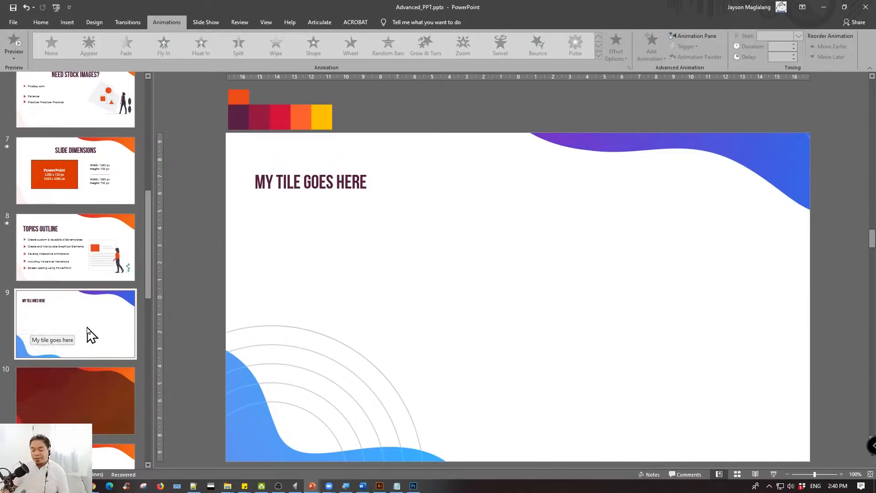
pyautogui.click(322, 165)
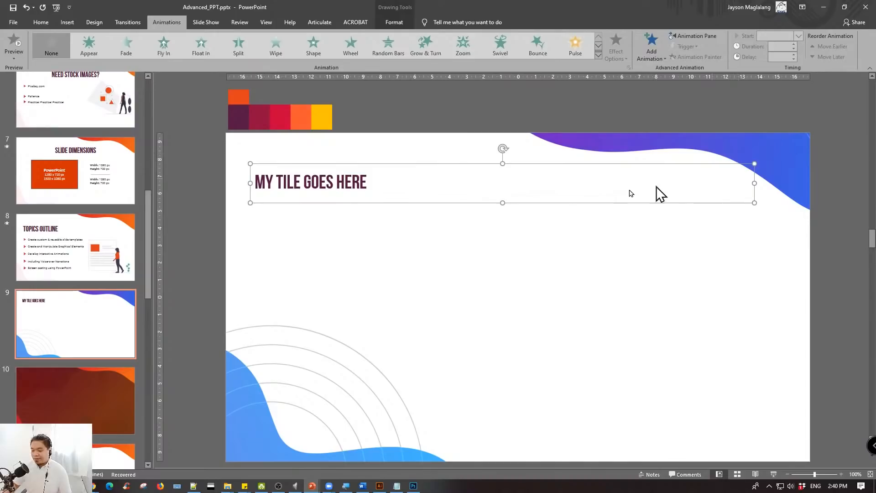
pyautogui.click(352, 257)
# - Insert a new slide after slide 9 and enter "Another title" as its title
pyautogui.rightClick(92, 310)
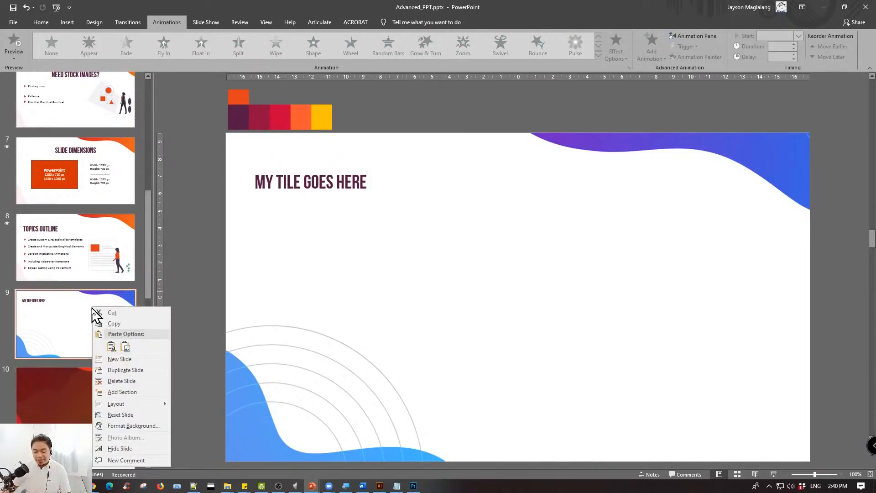
pyautogui.click(119, 358)
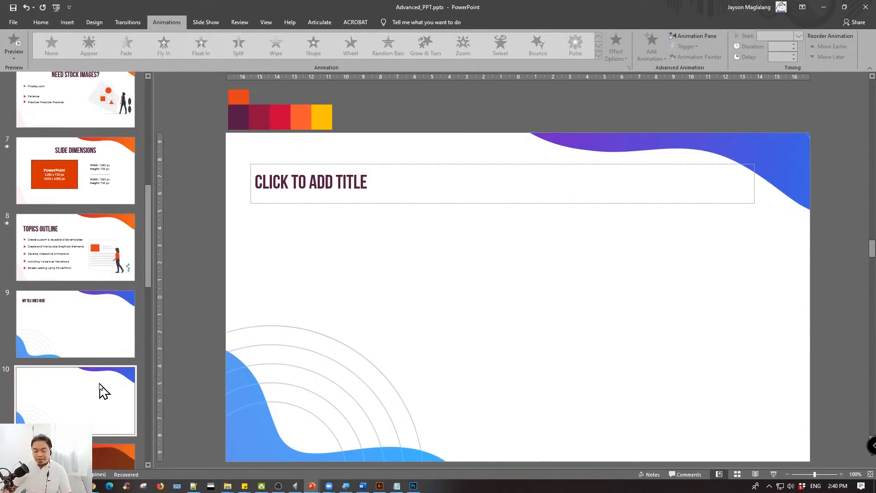
pyautogui.click(299, 184)
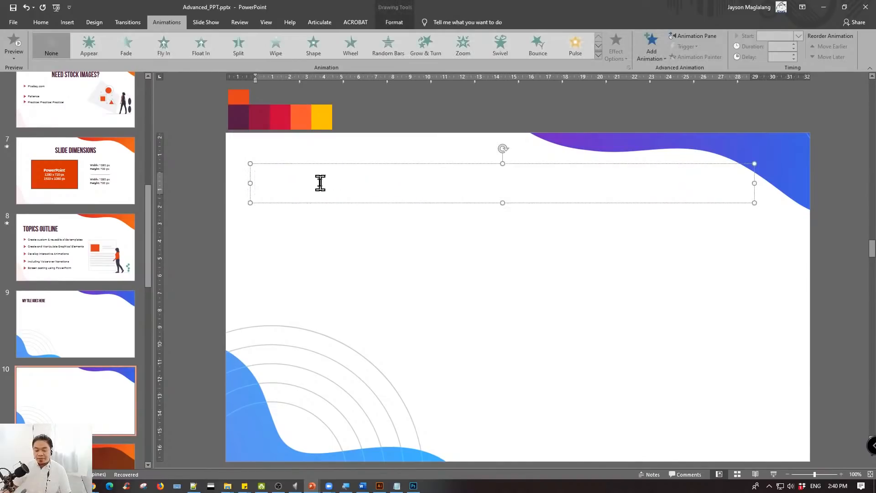
pyautogui.write('ANOTHER T')
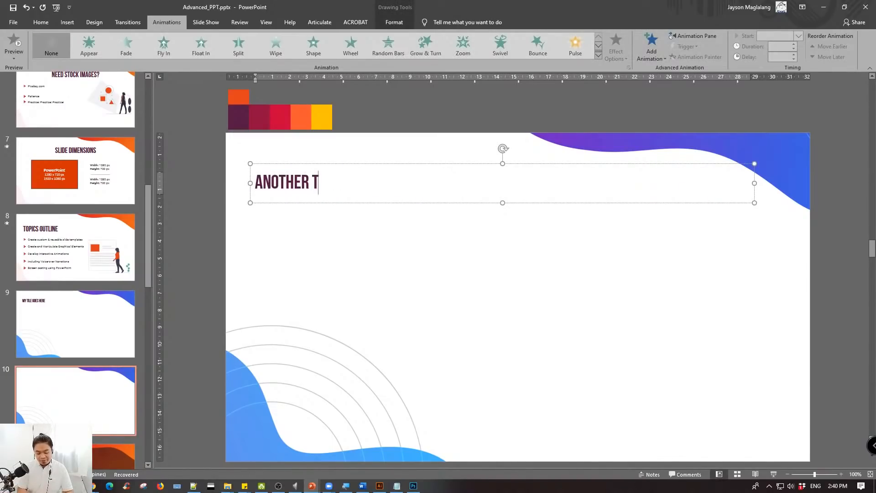
pyautogui.write('ILE')
pyautogui.press('BackSpace')
pyautogui.press('BackSpace')
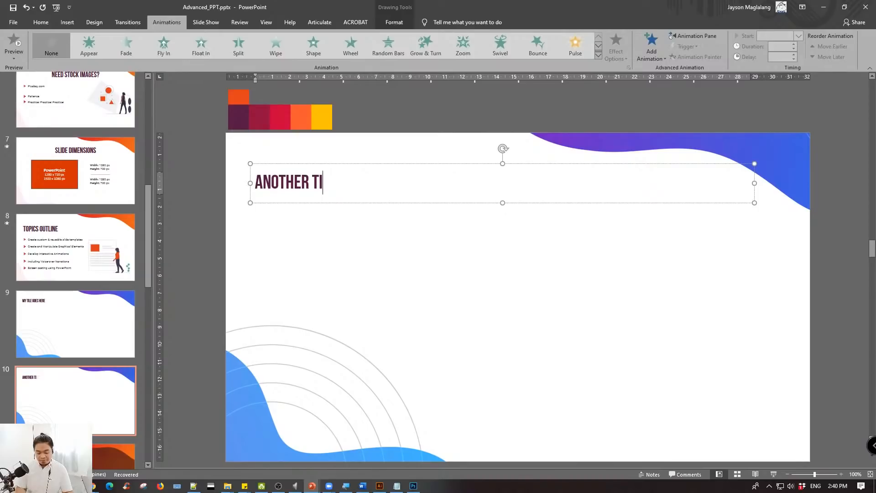
pyautogui.write('TLE')
pyautogui.click(359, 226)
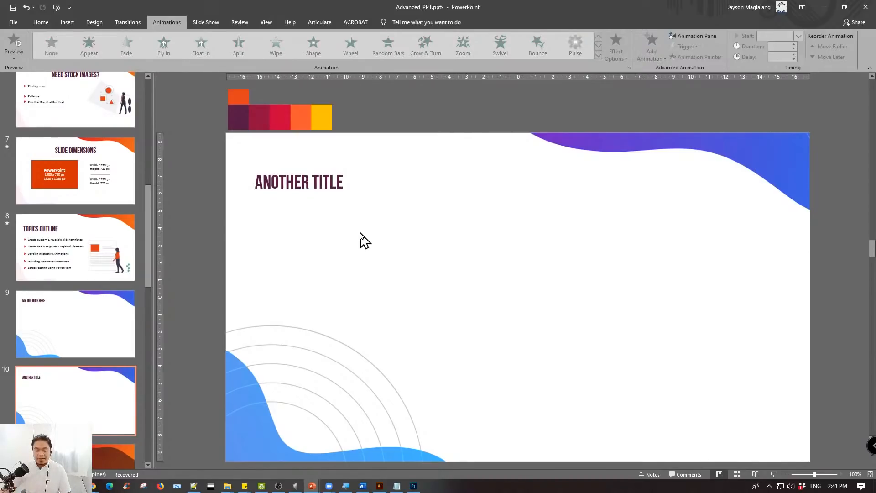
# - Preview slides 9 and 10 in the slide show with Presenter View swapped to full screen, and end the show
pyautogui.click(96, 304)
pyautogui.hotkey('shift', 'F5')
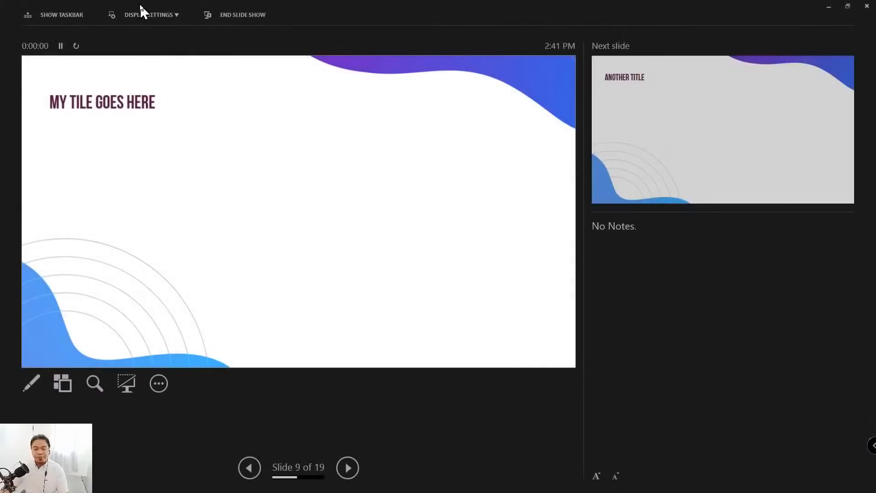
pyautogui.click(141, 11)
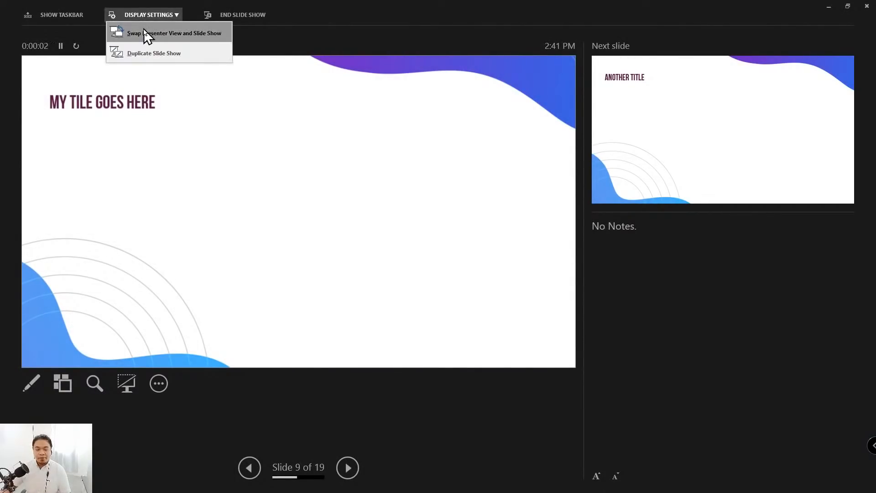
pyautogui.click(145, 32)
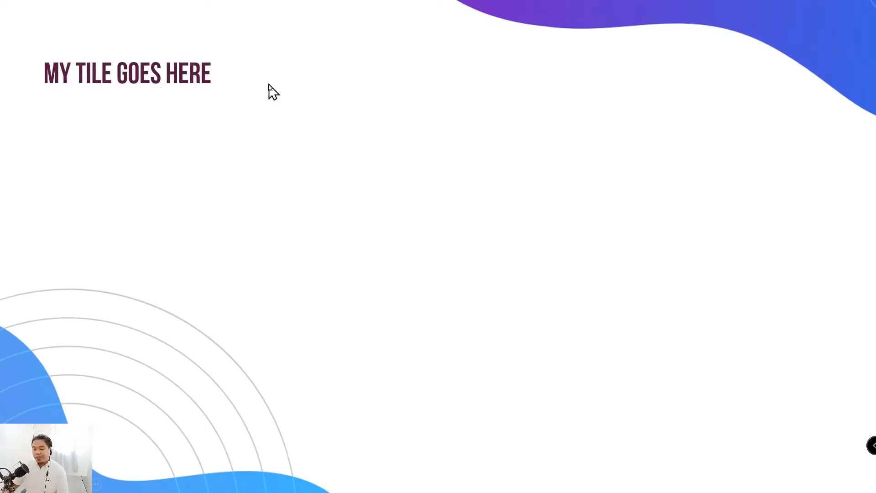
pyautogui.click(340, 144)
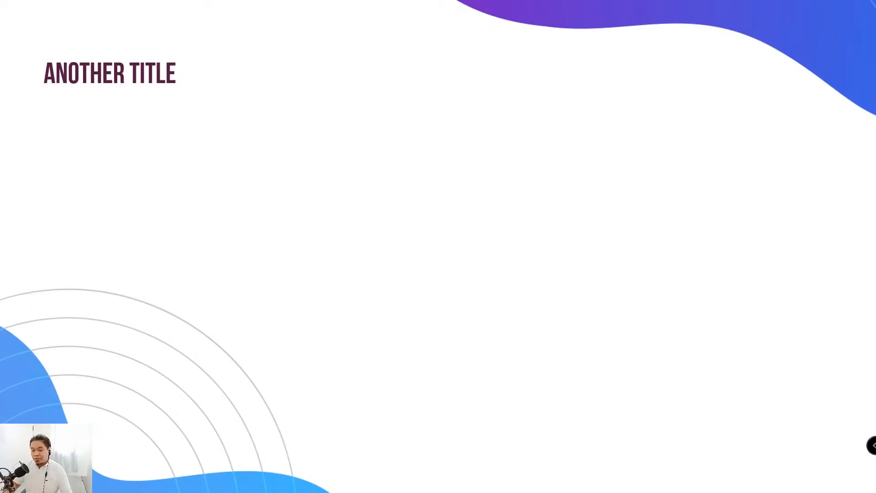
pyautogui.press('Escape')
pyautogui.click(98, 336)
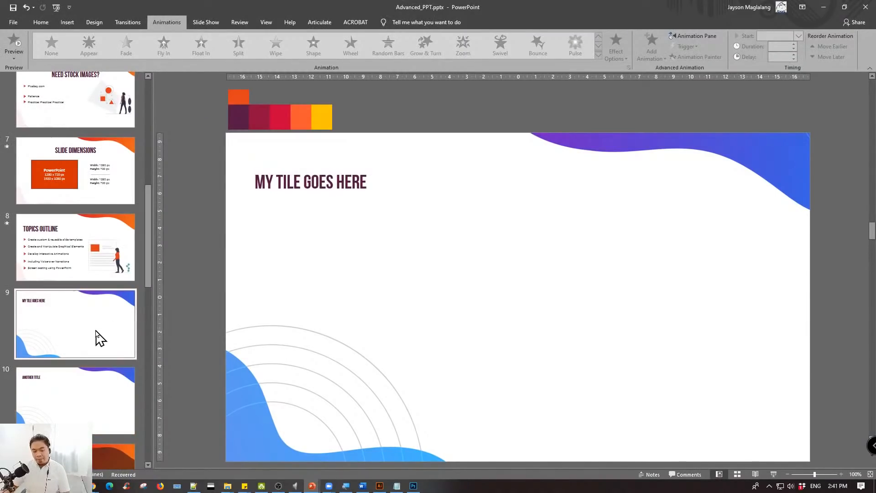
pyautogui.click(83, 385)
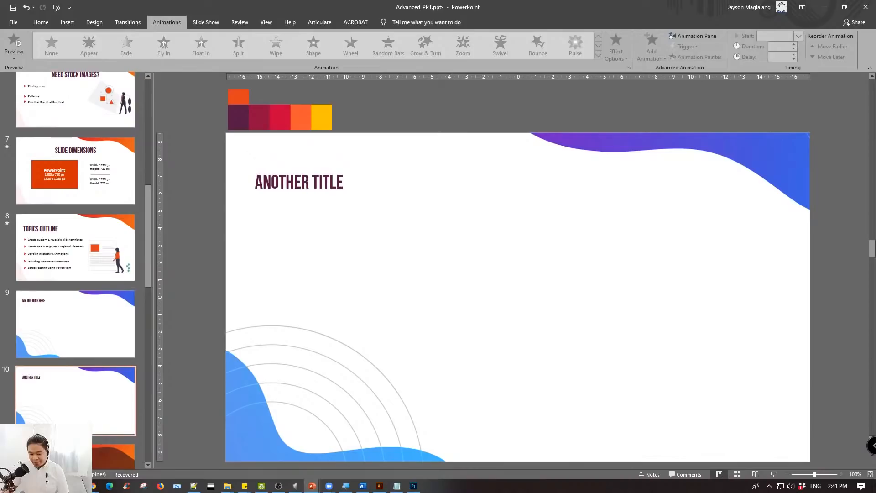
pyautogui.click(110, 333)
pyautogui.click(98, 389)
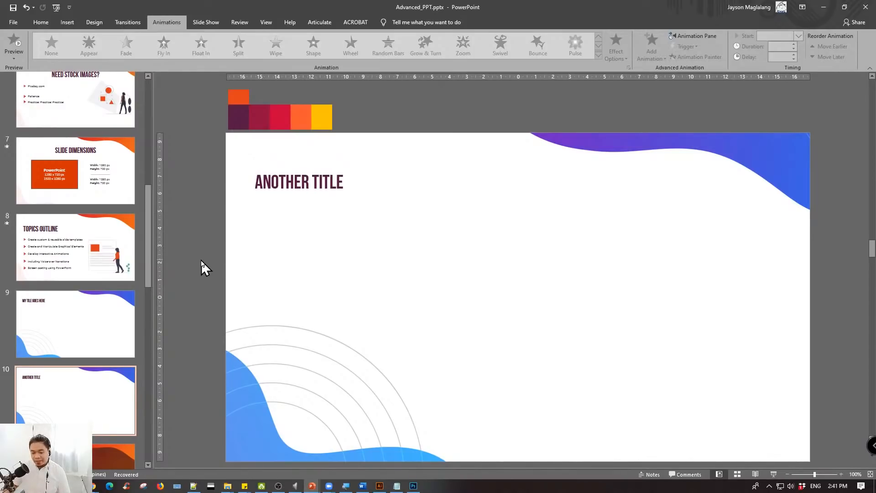
pyautogui.click(115, 312)
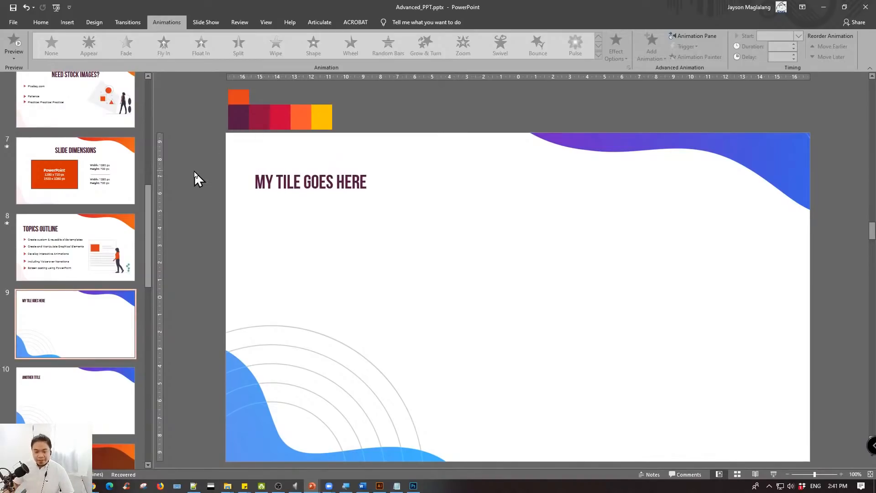
# - Compare slides 9 and 10 by switching between them, checking the shared background and title styling
pyautogui.click(96, 379)
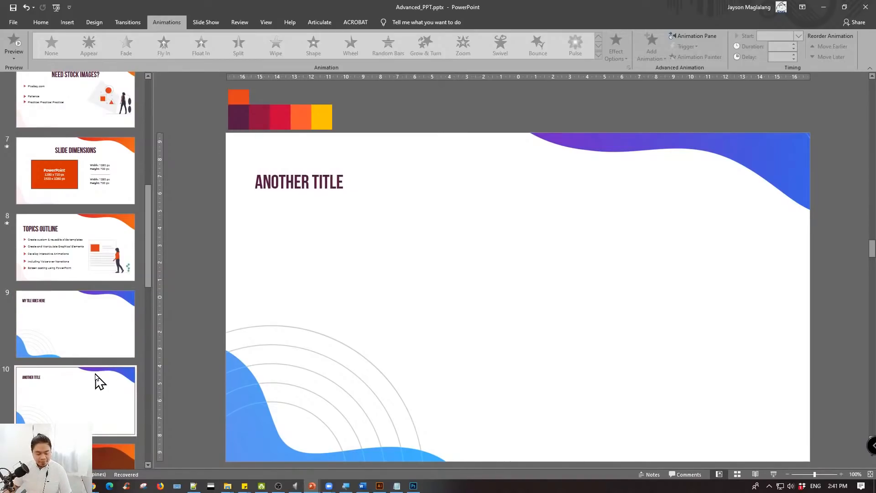
pyautogui.click(99, 320)
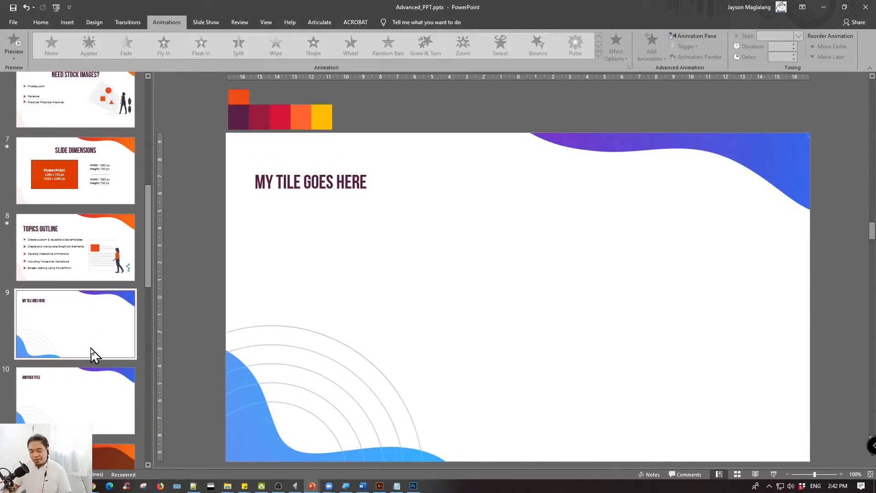
pyautogui.click(88, 386)
pyautogui.click(94, 336)
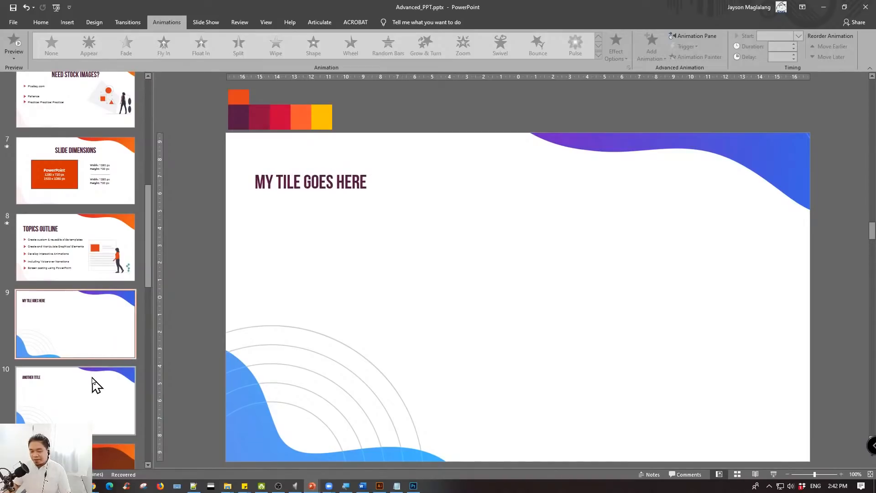
pyautogui.click(95, 384)
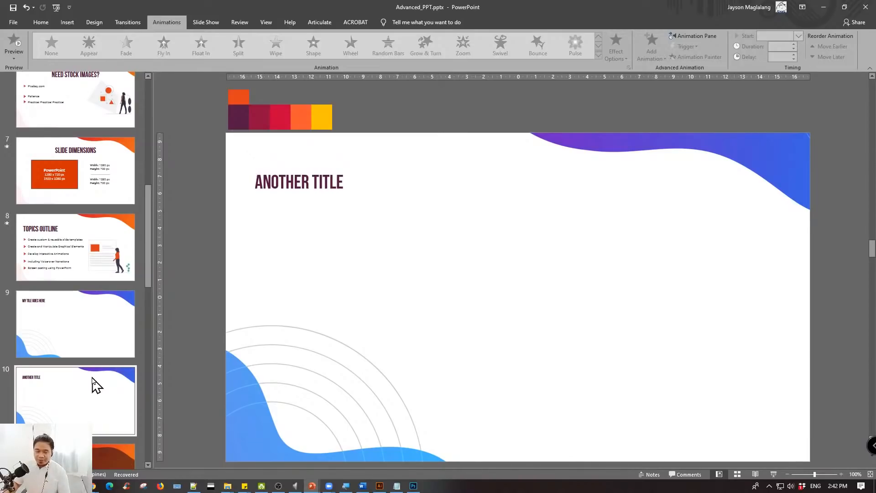
pyautogui.click(85, 346)
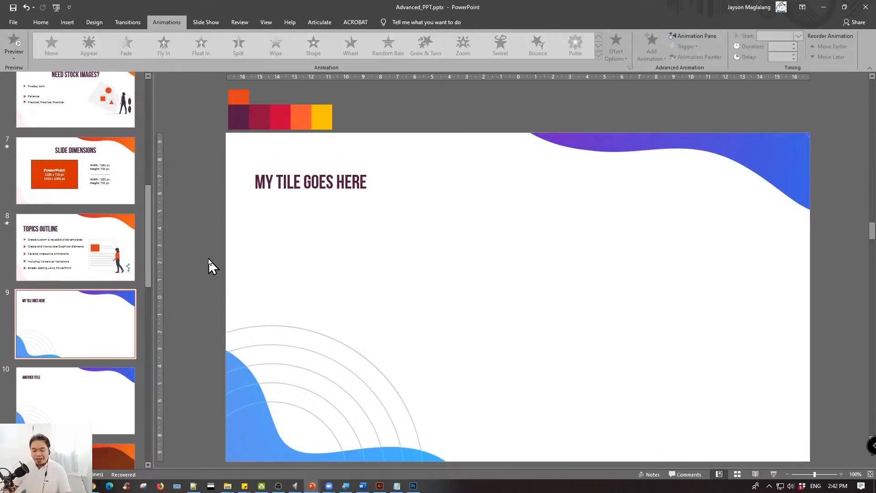
pyautogui.click(73, 379)
pyautogui.click(76, 351)
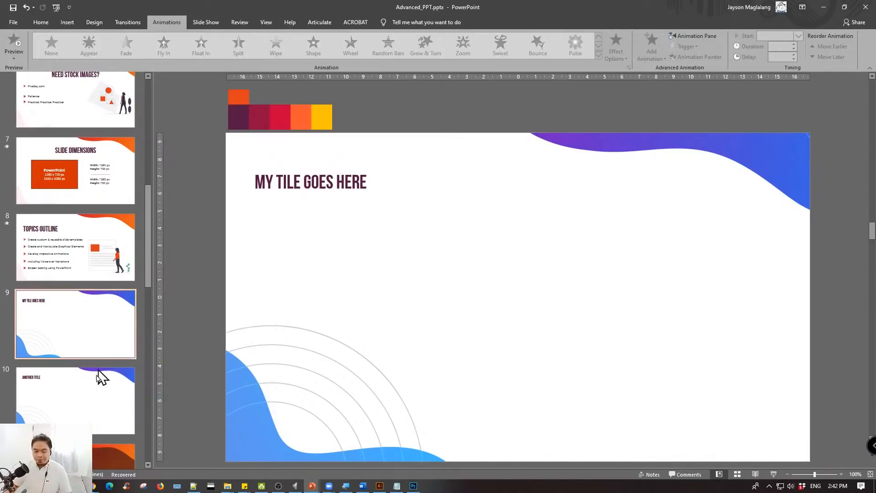
pyautogui.click(94, 391)
# - Switch the presentation to Slide Master view from slide 10
pyautogui.click(34, 22)
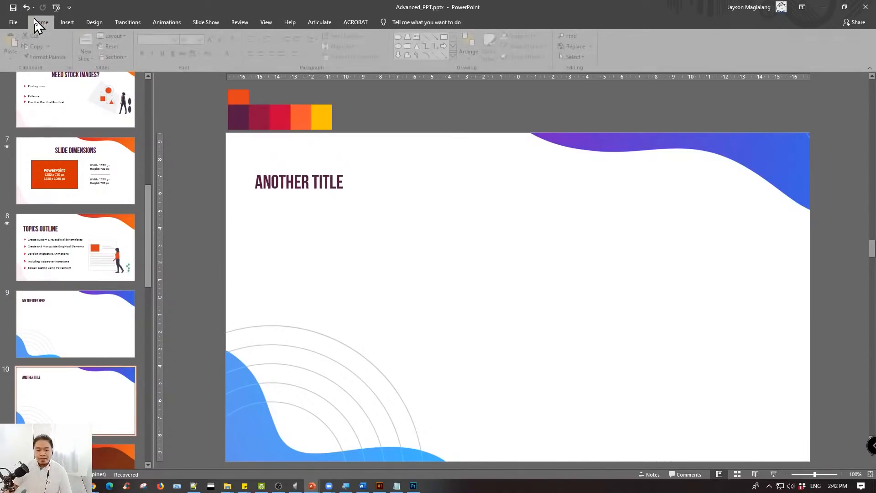
pyautogui.click(267, 22)
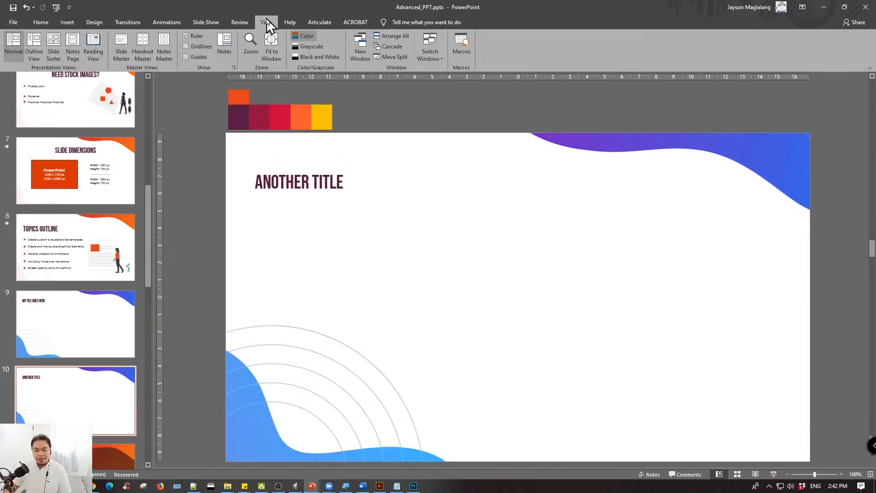
pyautogui.click(122, 45)
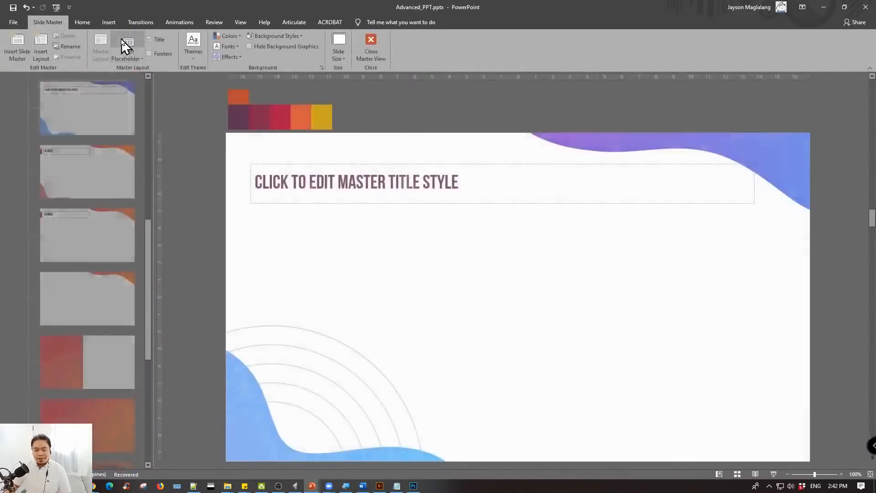
# - Examine the slide master and all its layouts, from the default ones to the custom wave and gradient backgrounds
pyautogui.moveTo(149, 245); pyautogui.dragTo(152, 87)
pyautogui.scroll(-10, 78, 129)
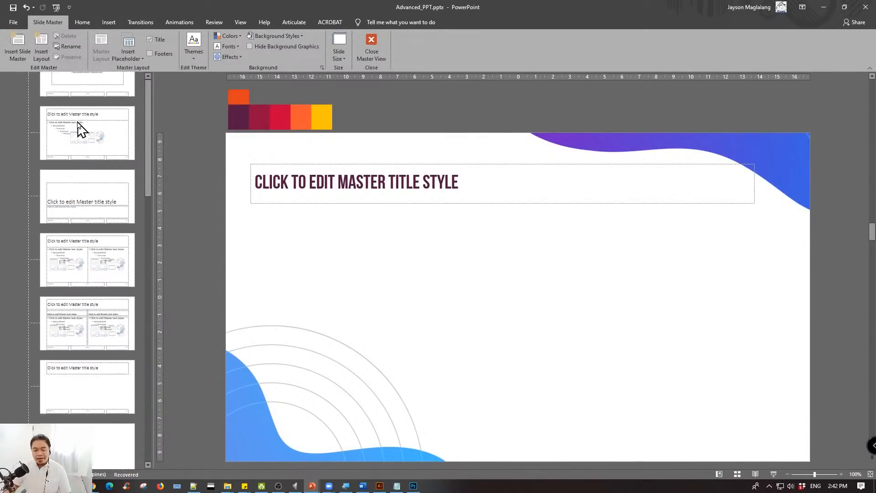
pyautogui.scroll(-5, 78, 121)
pyautogui.scroll(10, 79, 132)
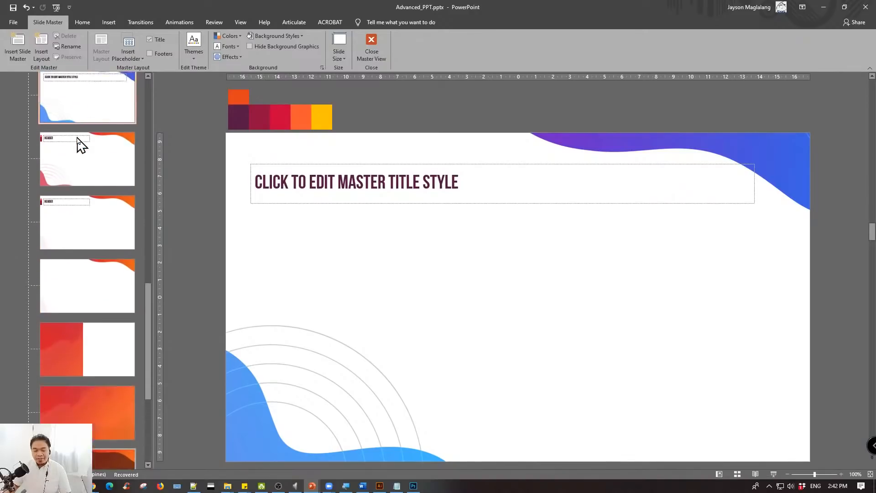
pyautogui.scroll(5, 79, 146)
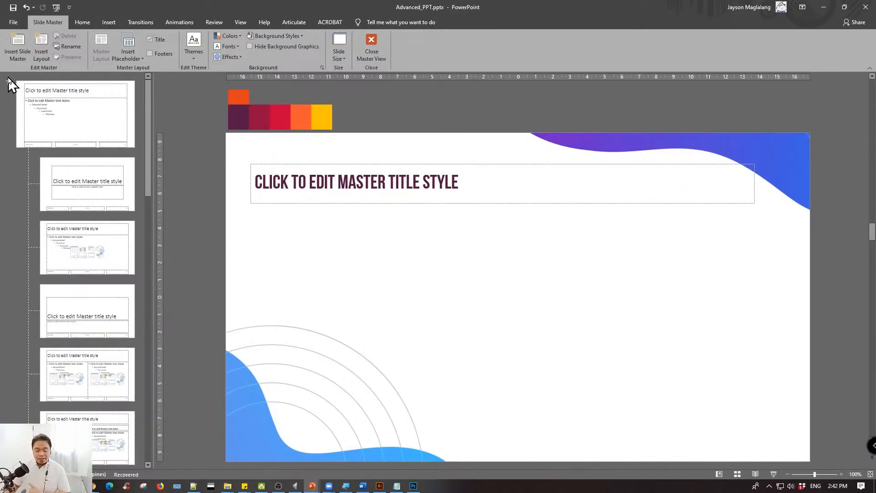
pyautogui.scroll(-8, 145, 155)
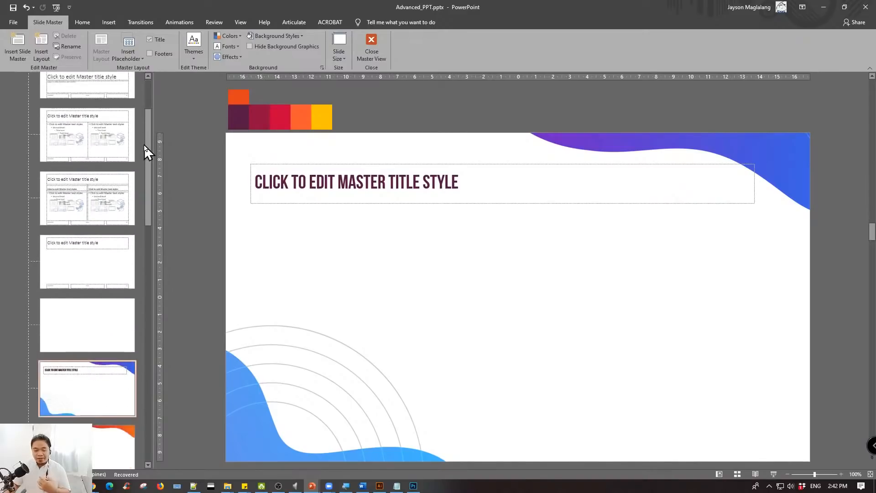
pyautogui.scroll(-5, 143, 142)
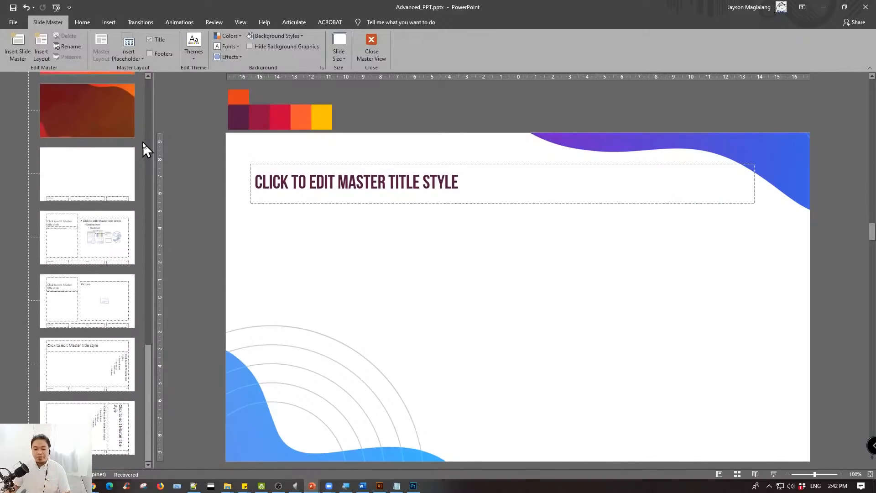
pyautogui.scroll(6, 143, 142)
pyautogui.scroll(-7, 148, 140)
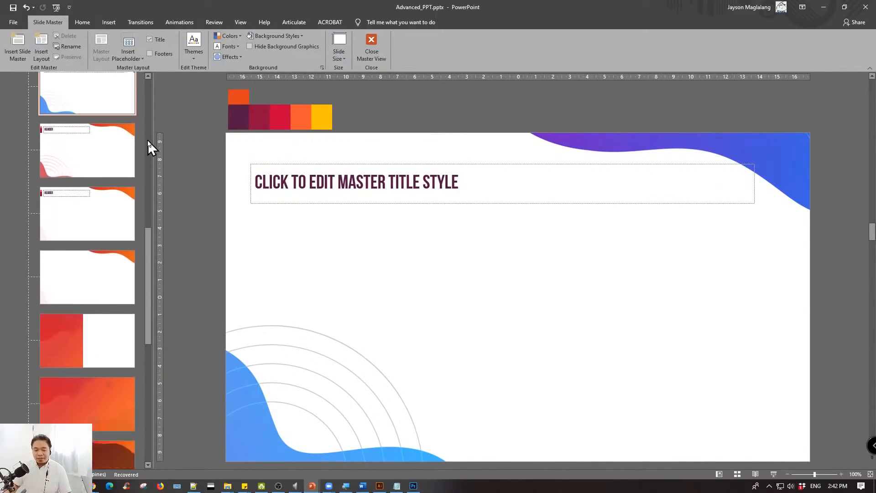
pyautogui.scroll(3, 149, 140)
pyautogui.scroll(-2, 101, 200)
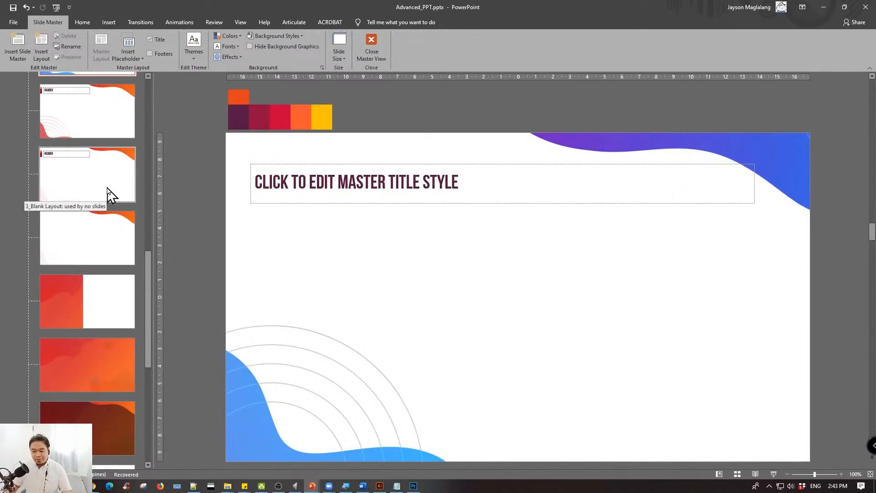
# - Select the parent slide master above the layouts and bring up its available commands
pyautogui.scroll(15, 109, 194)
pyautogui.rightClick(75, 106)
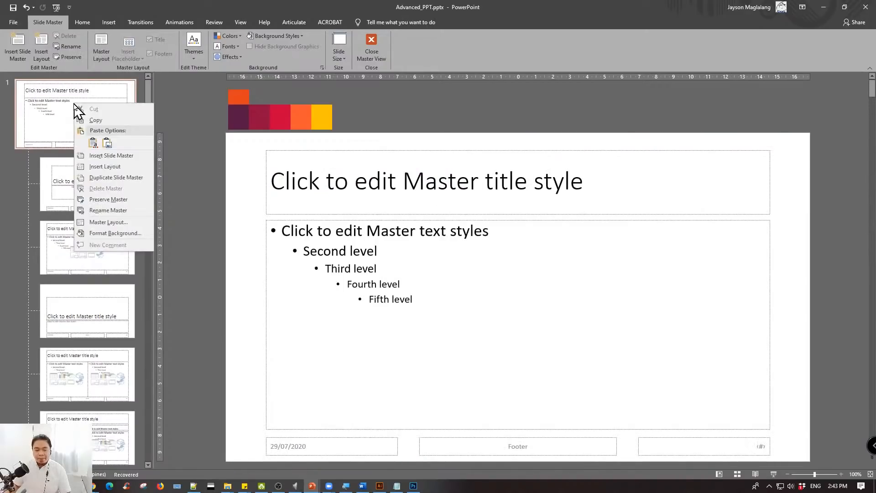
pyautogui.rightClick(55, 112)
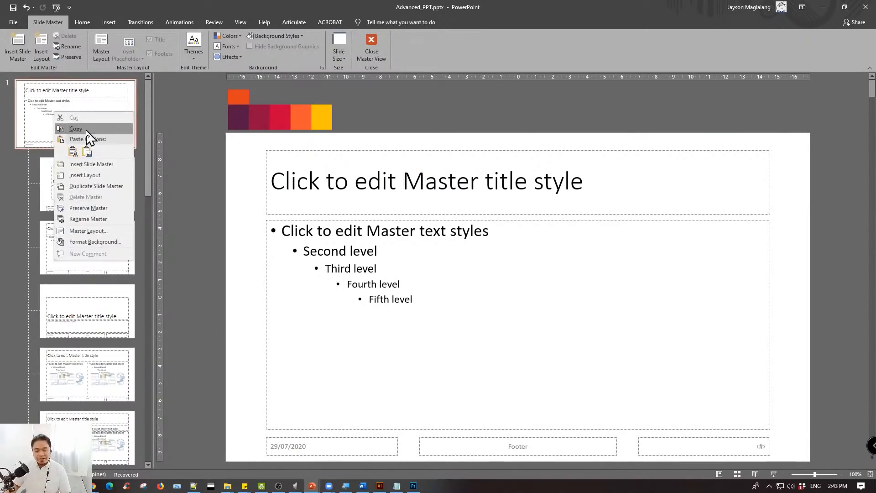
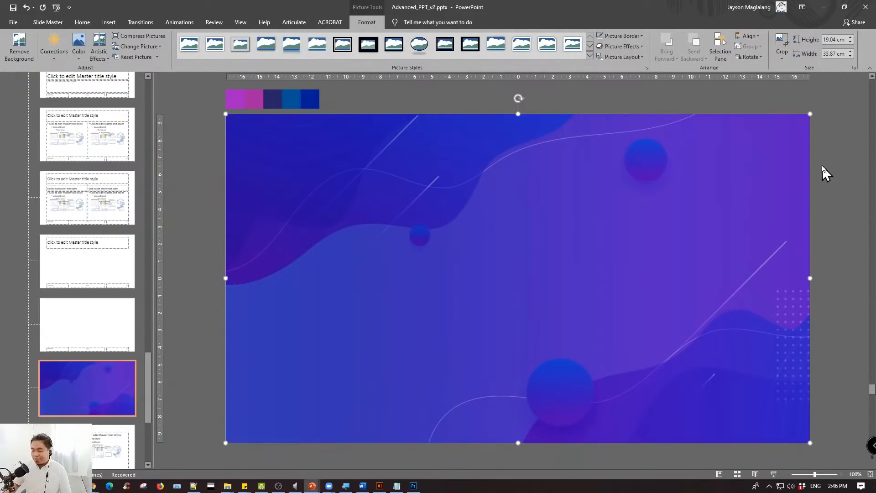
# - Insert a new layout after the blue-purple gradient layout and delete its title and footer placeholders
pyautogui.click(822, 165)
pyautogui.click(470, 253)
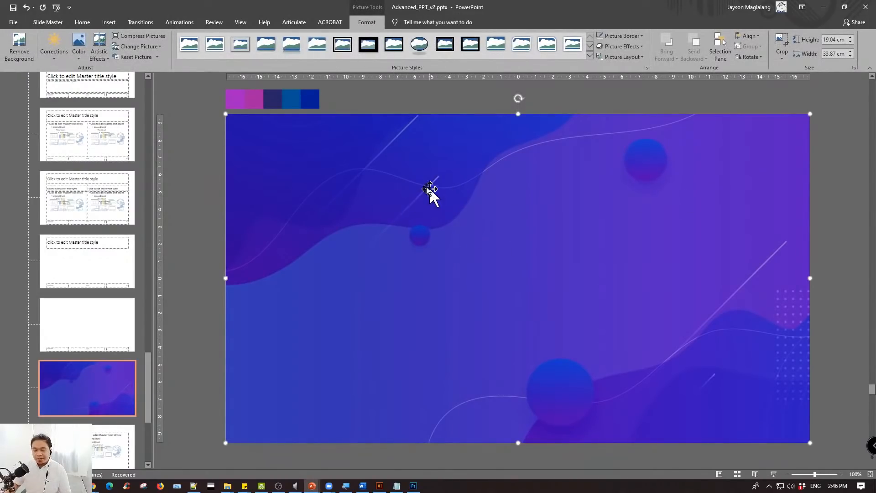
pyautogui.click(210, 267)
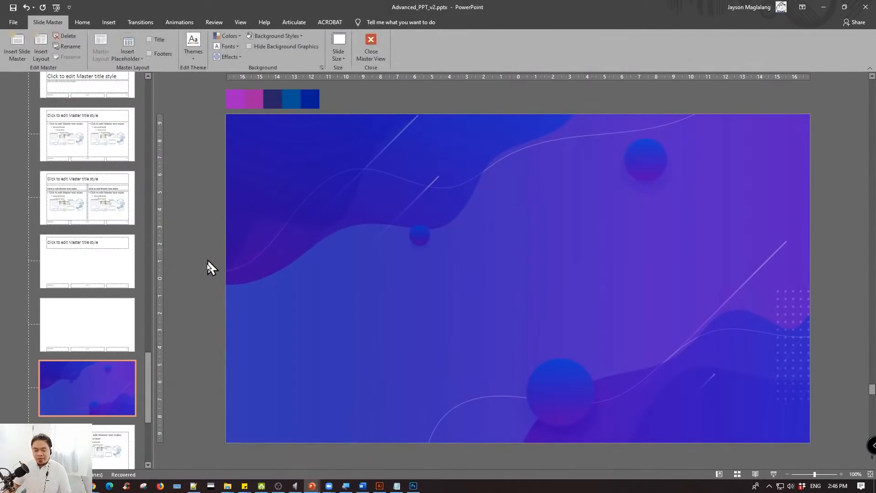
pyautogui.rightClick(110, 368)
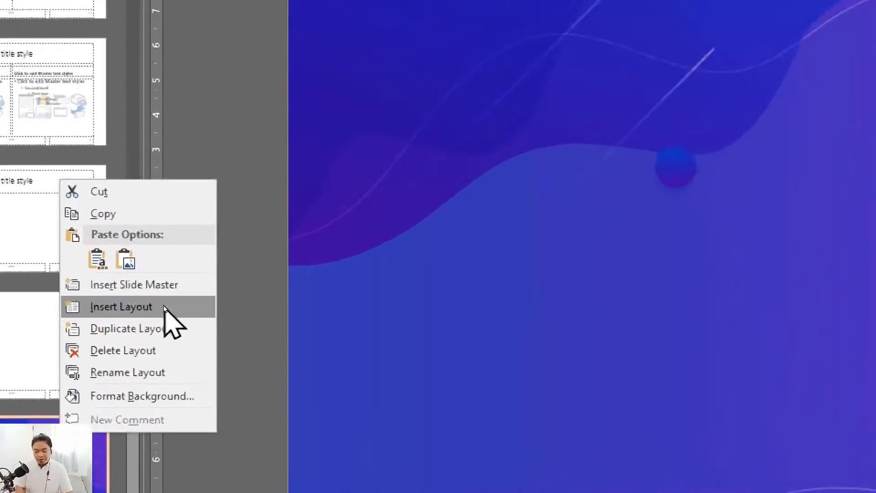
pyautogui.click(160, 307)
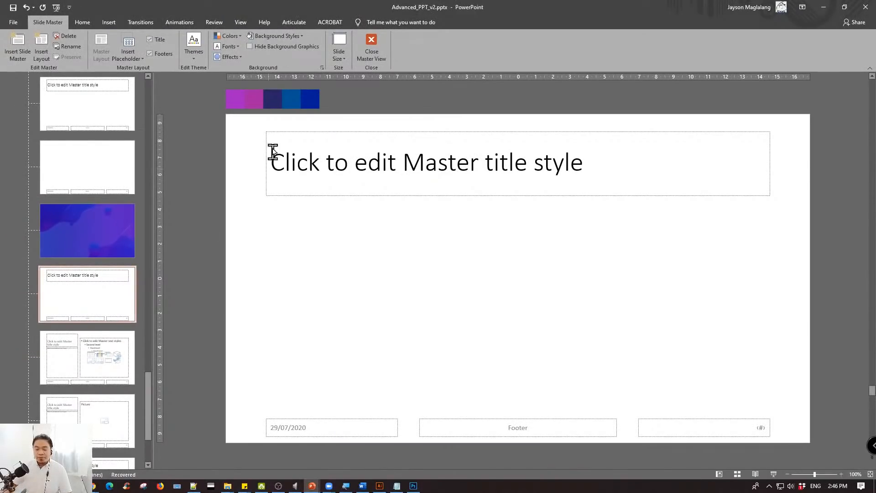
pyautogui.moveTo(214, 114); pyautogui.dragTo(869, 459)
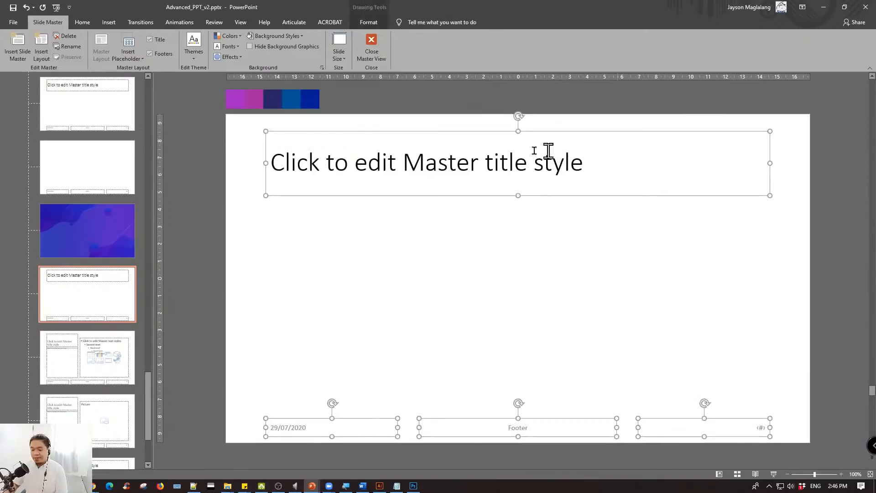
pyautogui.press('Delete')
# - Place the image 4.jpg from the PPT folder on the empty layout as its full-slide background
pyautogui.click(227, 485)
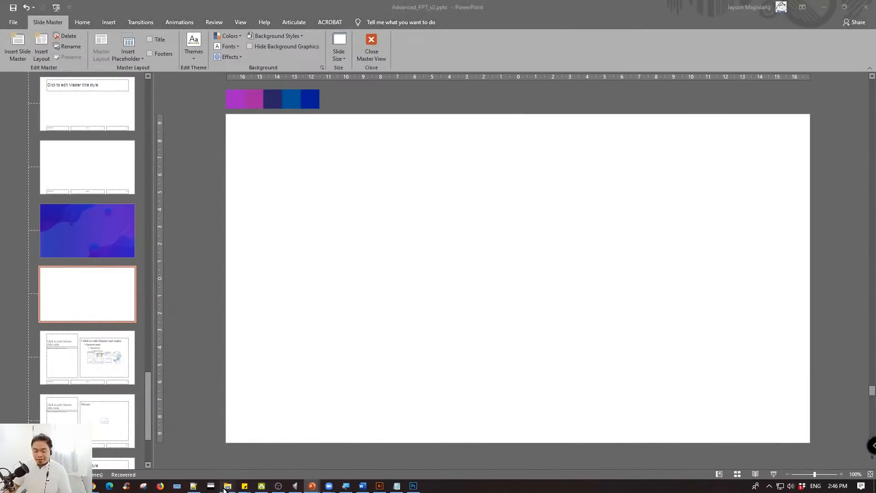
pyautogui.click(226, 472)
pyautogui.click(666, 130)
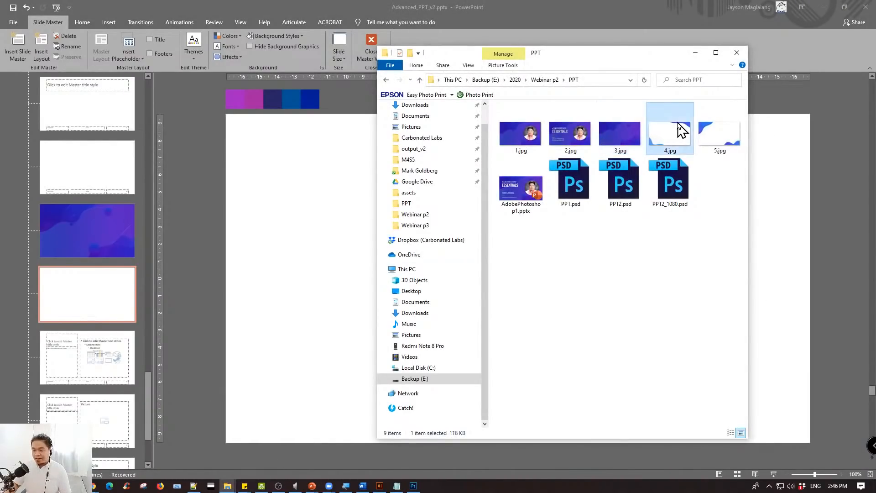
pyautogui.moveTo(666, 133); pyautogui.dragTo(314, 206)
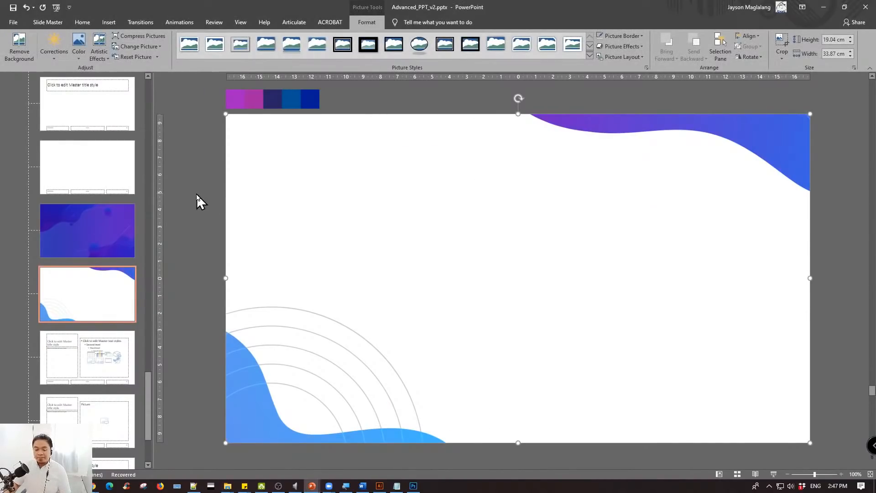
pyautogui.click(206, 197)
# - Insert another layout directly below the blue-purple gradient layout and clear all of its placeholders
pyautogui.click(109, 239)
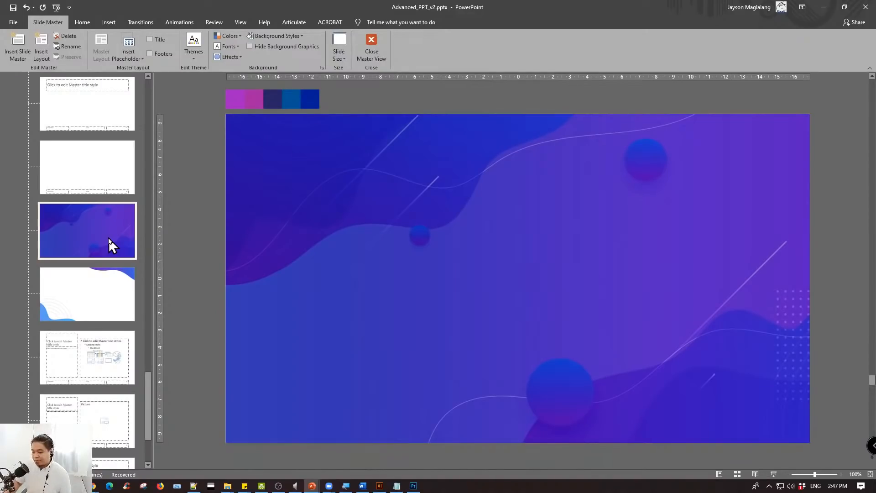
pyautogui.rightClick(108, 238)
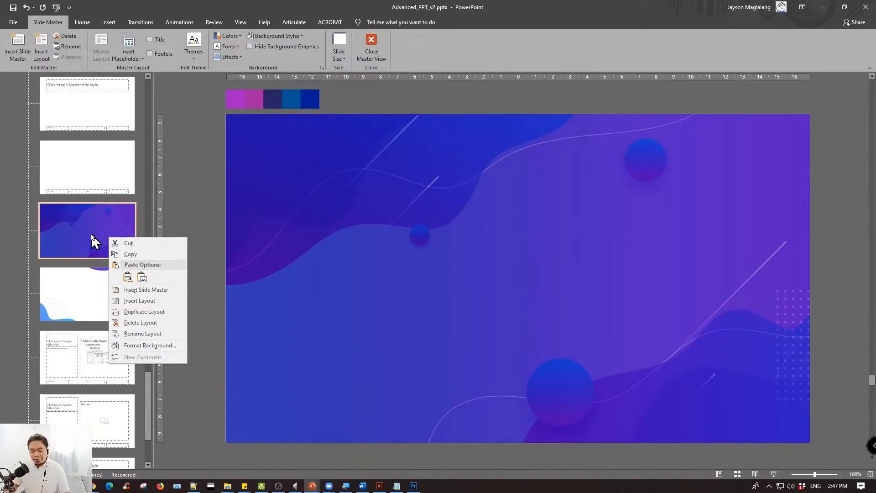
pyautogui.click(91, 221)
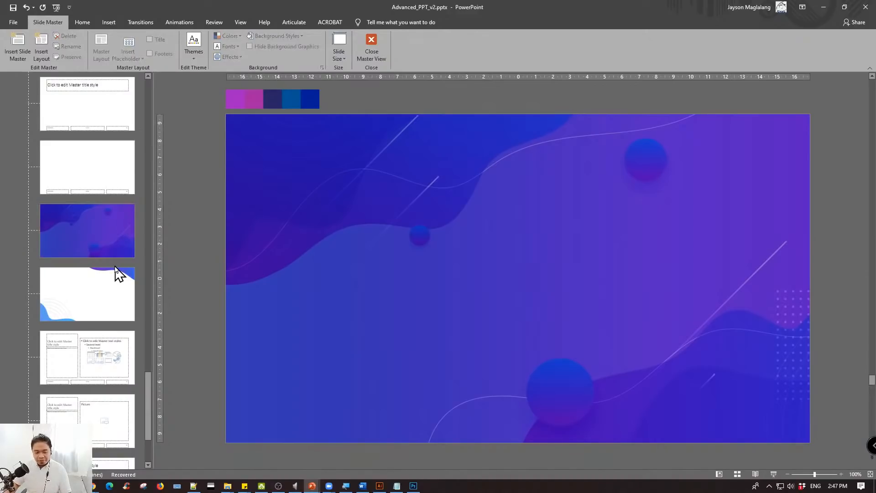
pyautogui.click(105, 301)
pyautogui.click(106, 251)
pyautogui.rightClick(105, 250)
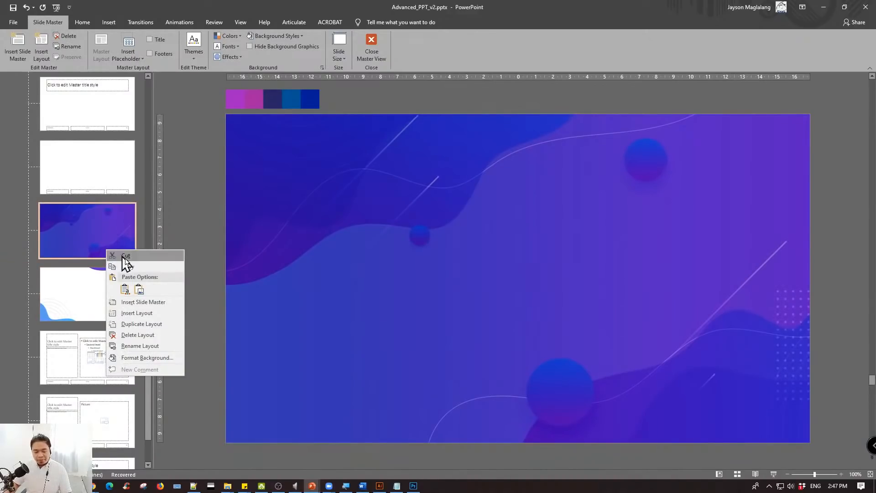
pyautogui.click(135, 313)
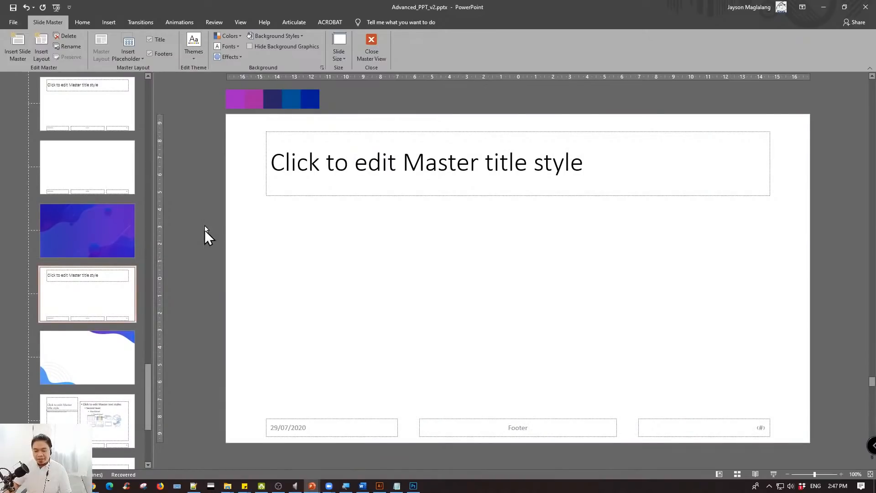
pyautogui.moveTo(209, 132); pyautogui.dragTo(828, 450)
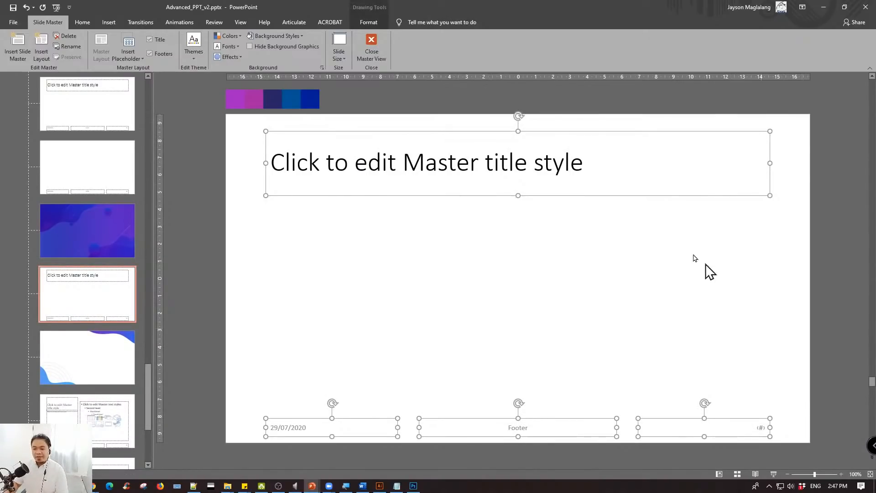
pyautogui.press('Delete')
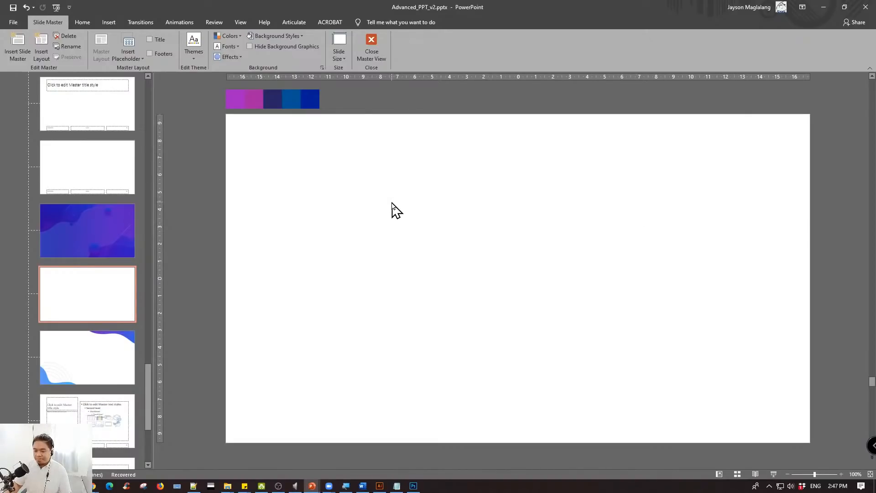
# - Add the mountains photo from the Webinar p3 assets folder to the empty layout
pyautogui.click(227, 486)
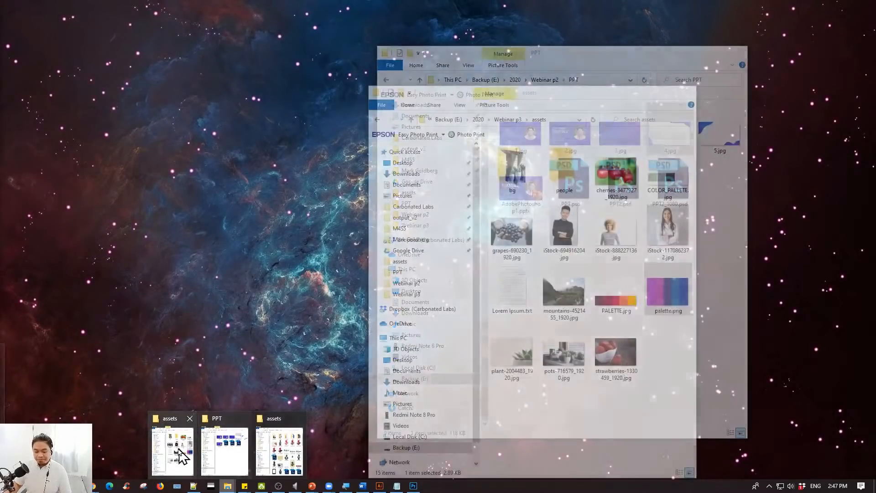
pyautogui.click(177, 447)
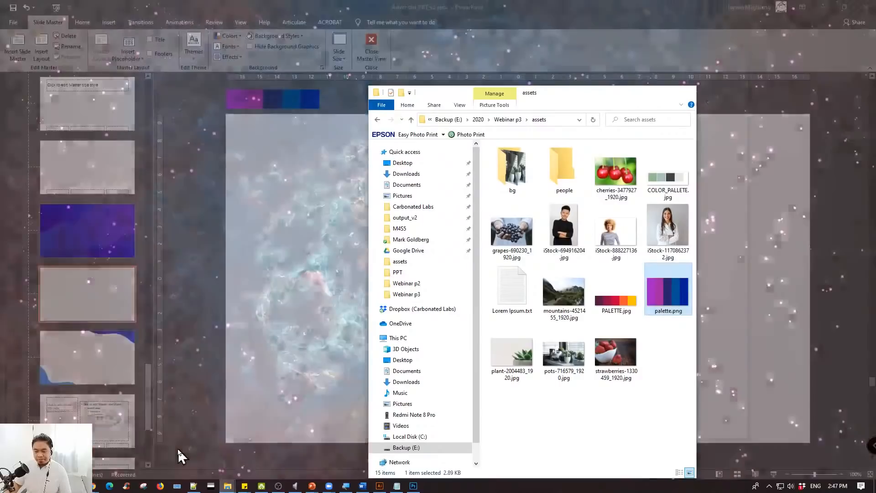
pyautogui.moveTo(555, 88); pyautogui.dragTo(513, 80)
pyautogui.moveTo(648, 142); pyautogui.dragTo(780, 137)
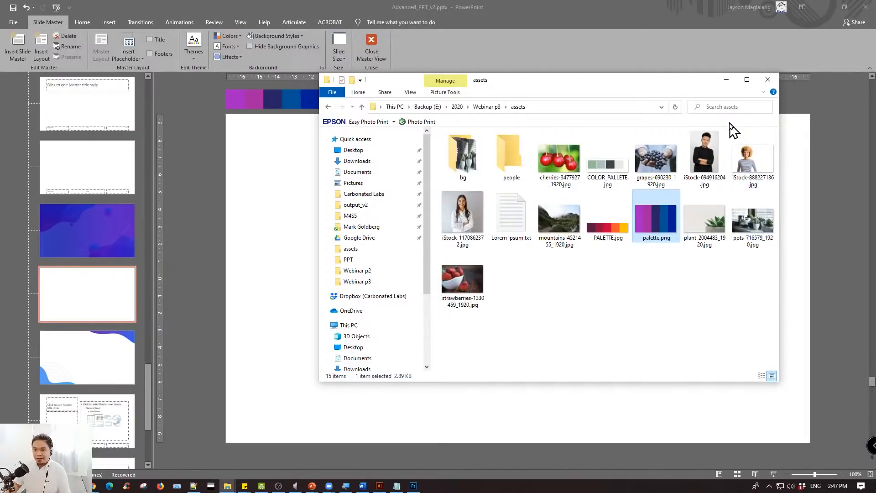
pyautogui.click(575, 242)
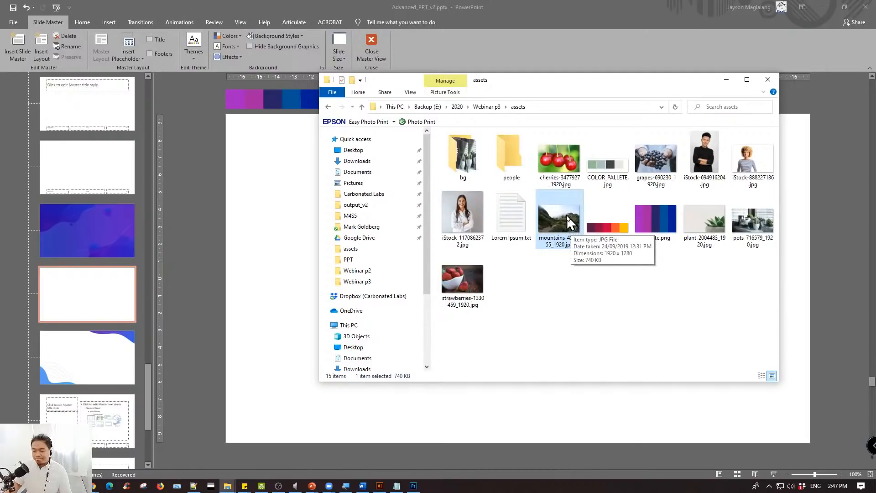
pyautogui.moveTo(566, 215); pyautogui.dragTo(283, 244)
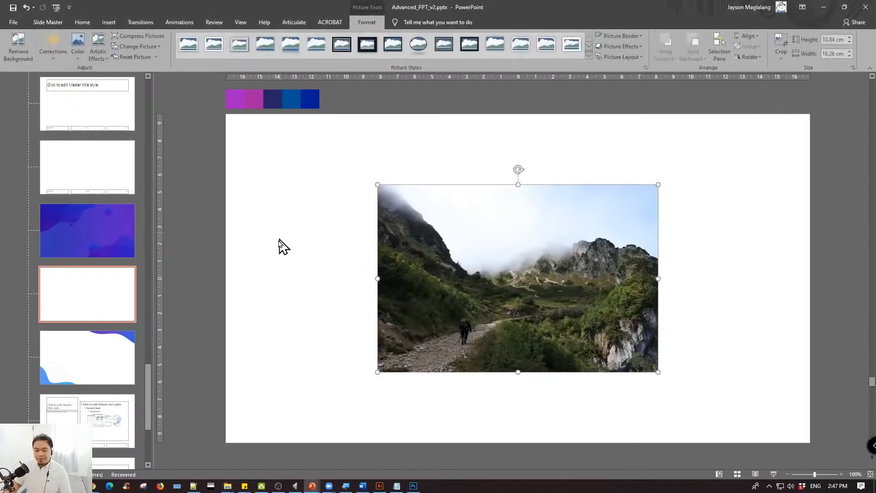
# - Scale the mountains photo from the slide's upper-left corner to the full 33.87 cm width and crop off the part overhanging the lower edge
pyautogui.moveTo(529, 240); pyautogui.dragTo(399, 173)
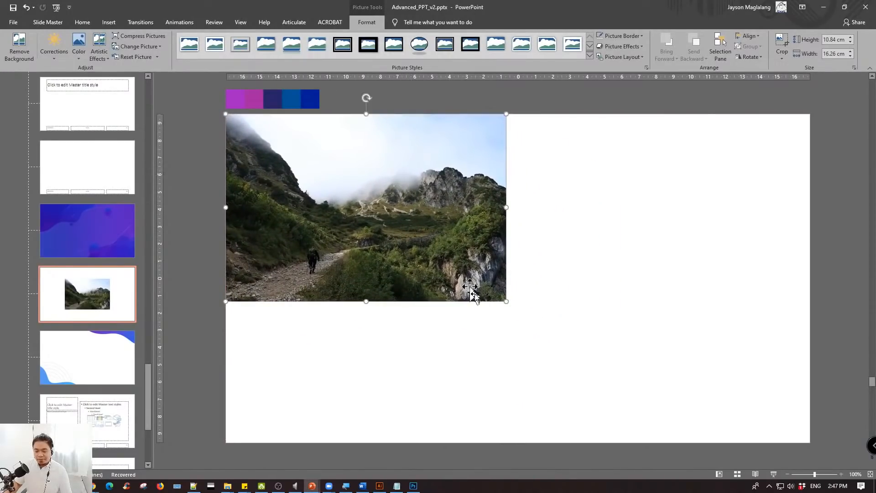
pyautogui.moveTo(505, 302); pyautogui.dragTo(810, 415)
pyautogui.scroll(-5, 562, 276)
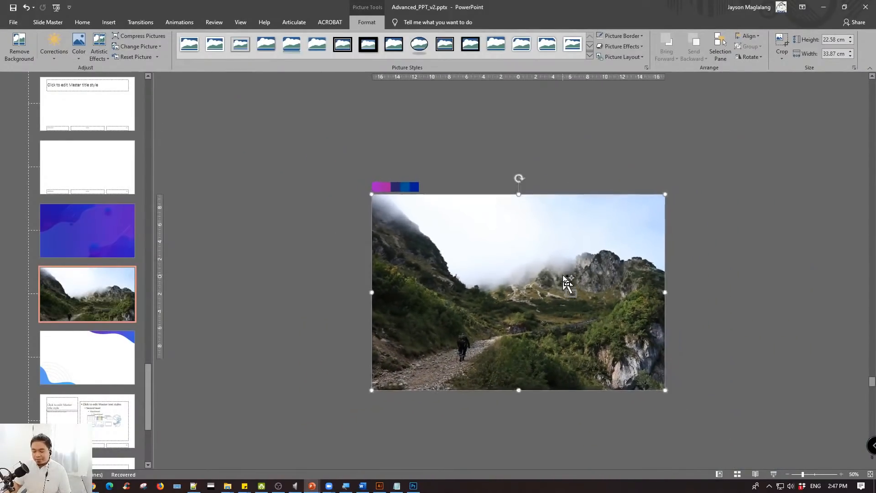
pyautogui.scroll(3, 563, 276)
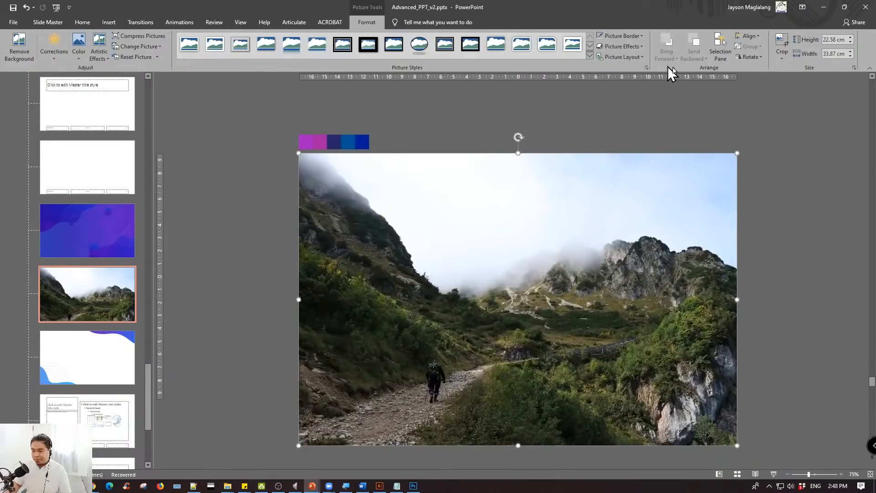
pyautogui.click(780, 40)
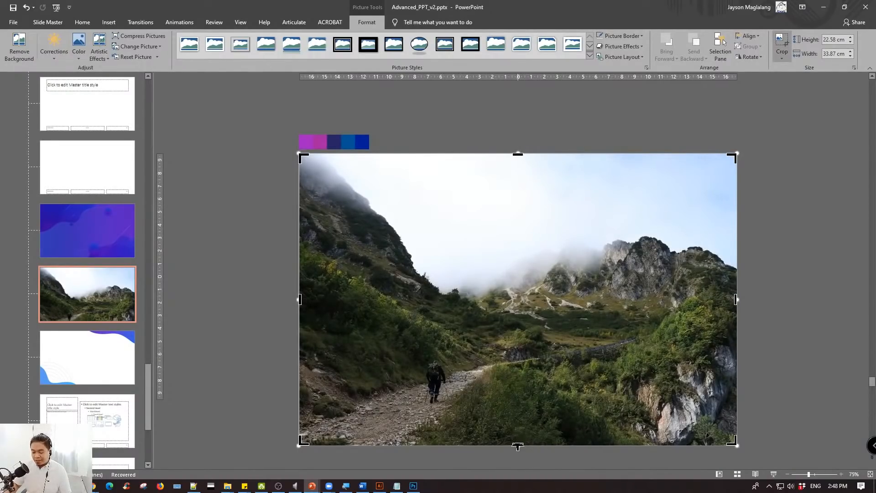
pyautogui.moveTo(518, 446); pyautogui.dragTo(518, 400)
pyautogui.click(287, 305)
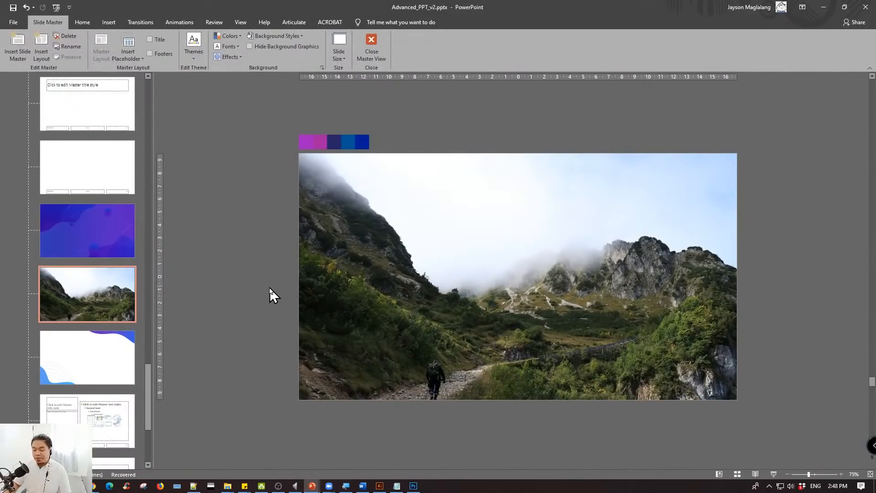
pyautogui.click(363, 241)
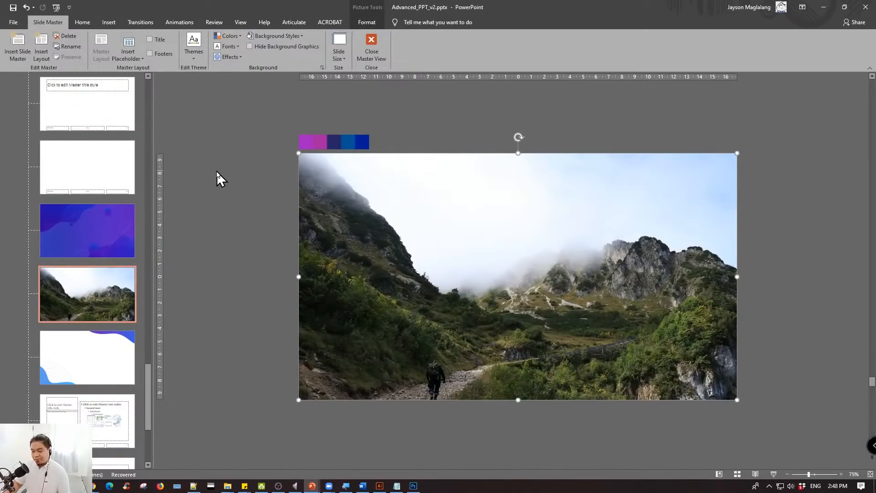
pyautogui.click(245, 165)
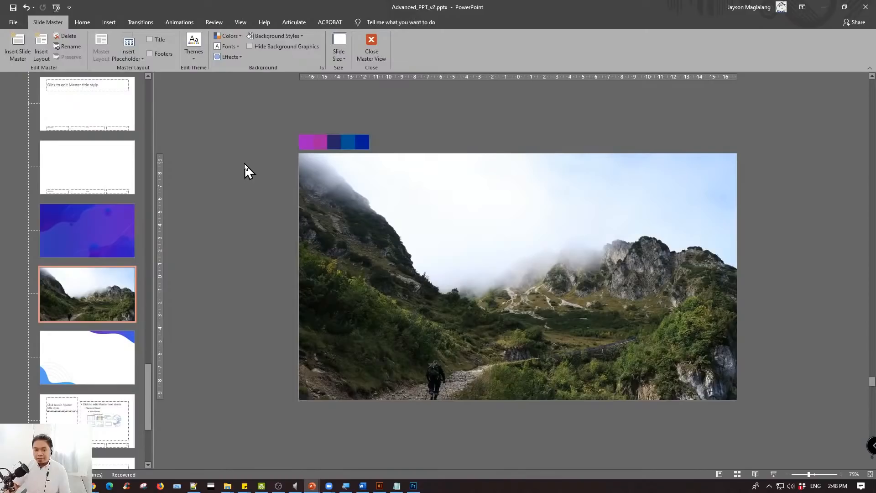
# - Draw a parallelogram about 12.5 cm wide and 18.3 cm high over the mountains photo, left of centre, down to the slide's lower edge
pyautogui.click(108, 23)
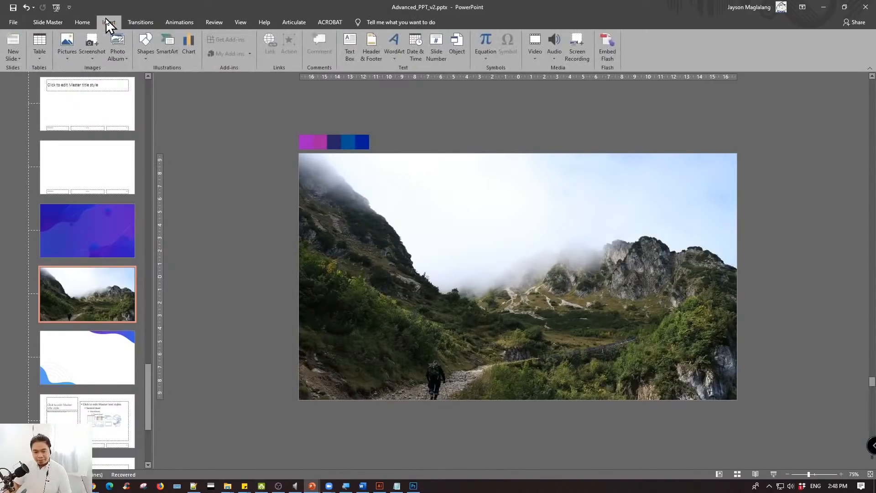
pyautogui.click(145, 45)
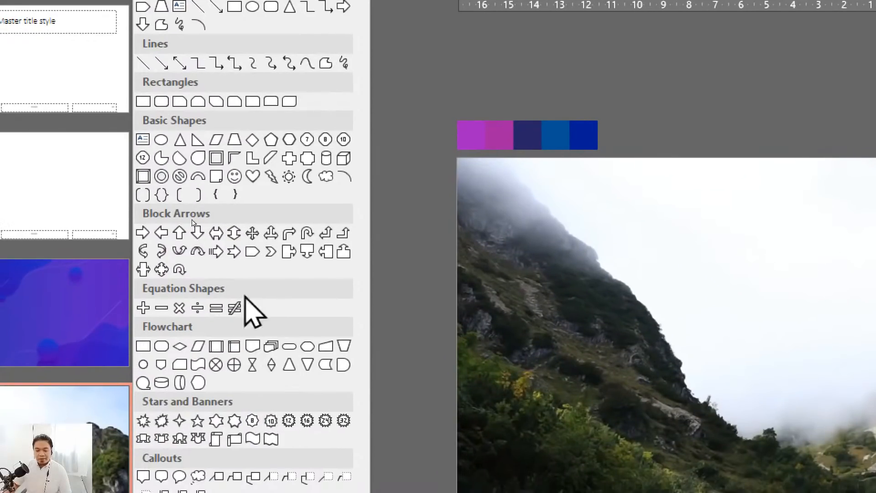
pyautogui.click(215, 139)
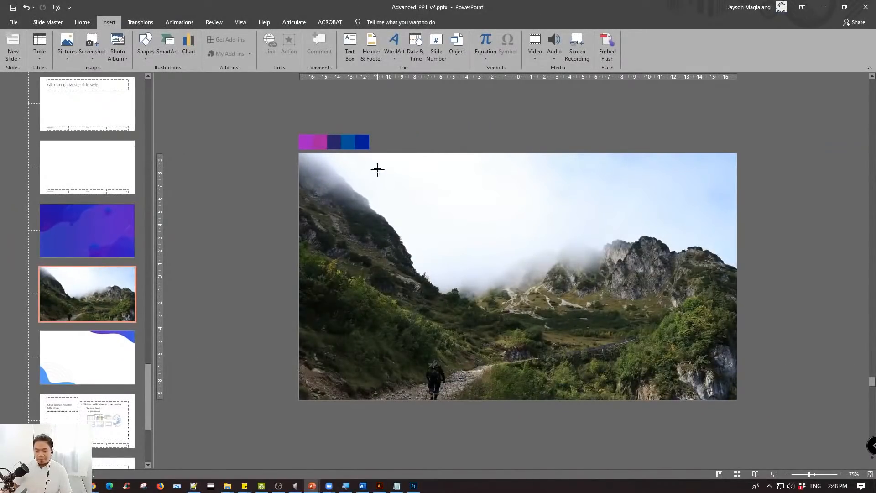
pyautogui.moveTo(375, 162); pyautogui.dragTo(537, 399)
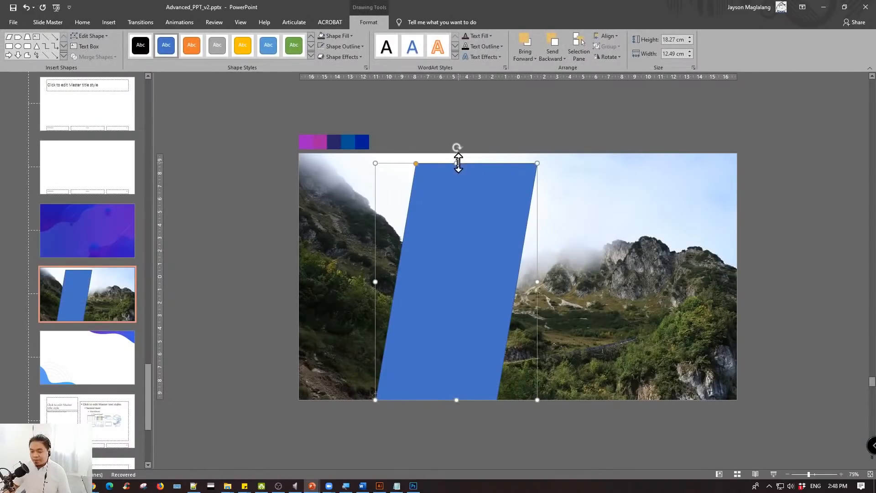
# - Stretch the parallelogram up to the slide's upper edge, about 19.05 cm high, and widen it leftward to about 17.4 cm
pyautogui.moveTo(458, 163); pyautogui.dragTo(460, 153)
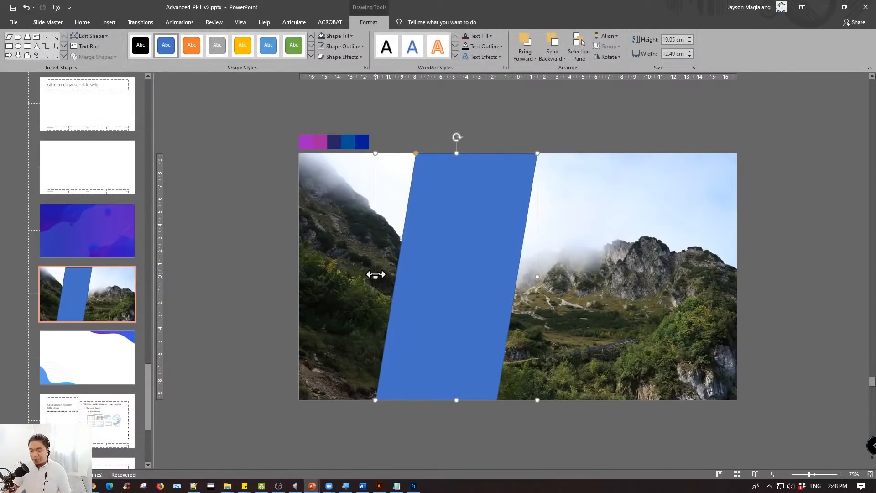
pyautogui.moveTo(375, 276); pyautogui.dragTo(311, 276)
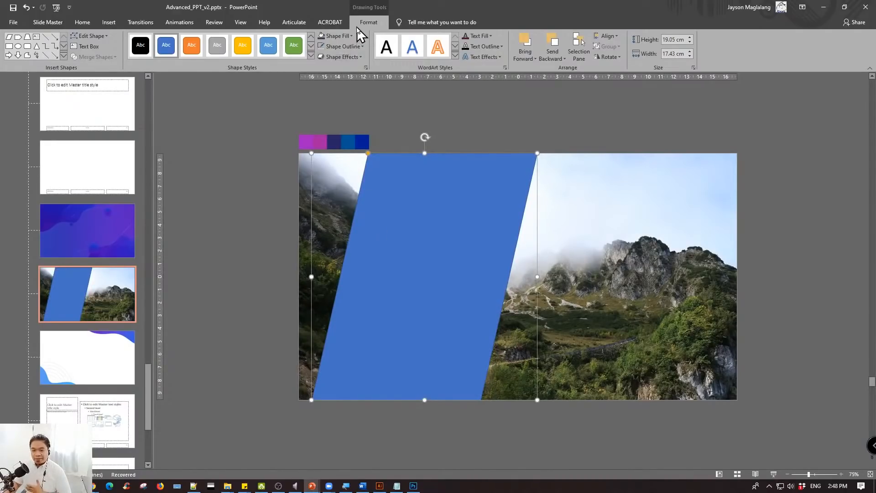
pyautogui.click(59, 23)
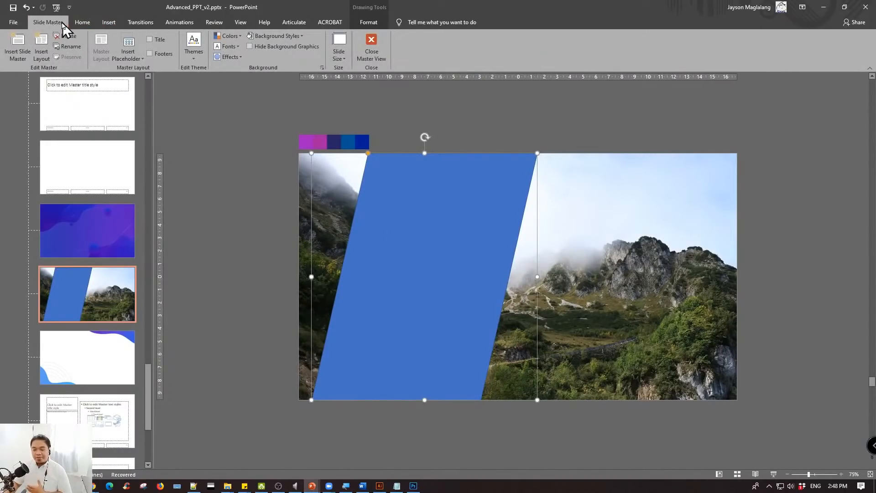
pyautogui.click(255, 233)
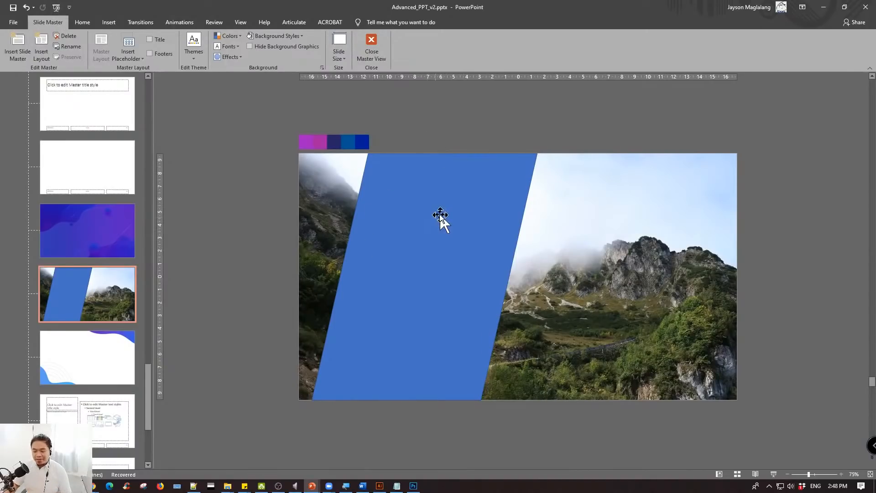
# - Widen the parallelogram on the mountains layout to about 19 cm and remove its outline by setting it to No line
pyautogui.click(440, 218)
pyautogui.moveTo(458, 219)
pyautogui.mouseDown()
pyautogui.moveTo(523, 215)
pyautogui.moveTo(448, 222)
pyautogui.moveTo(458, 221)
pyautogui.mouseUp()
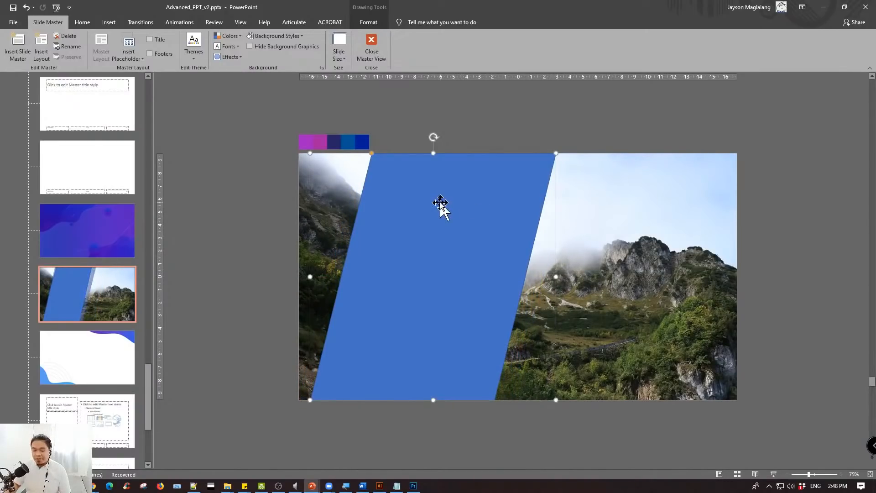
pyautogui.rightClick(441, 206)
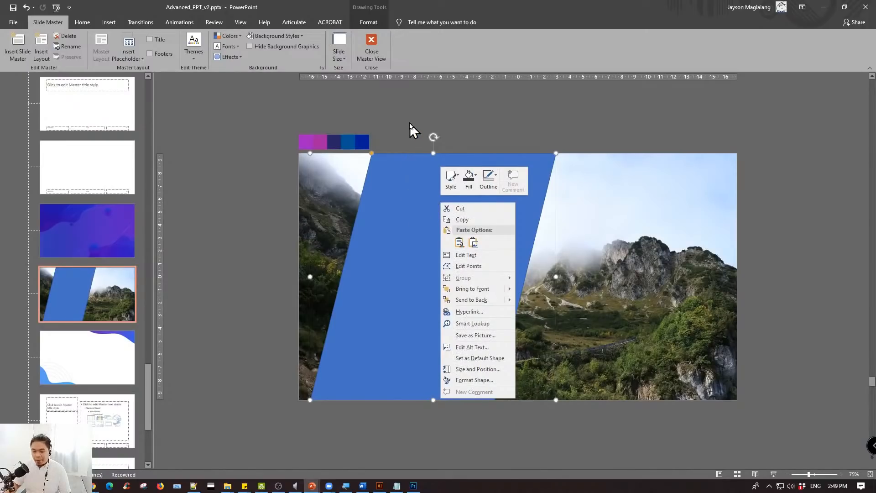
pyautogui.click(411, 176)
pyautogui.rightClick(411, 174)
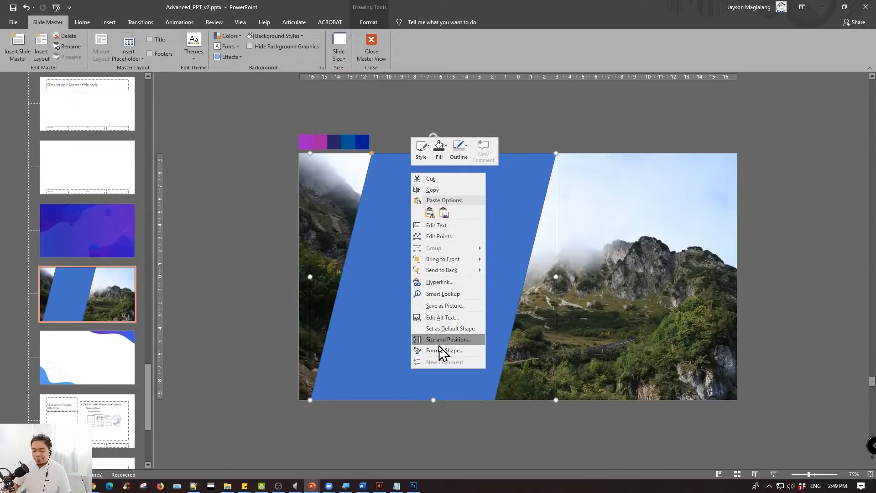
pyautogui.click(462, 350)
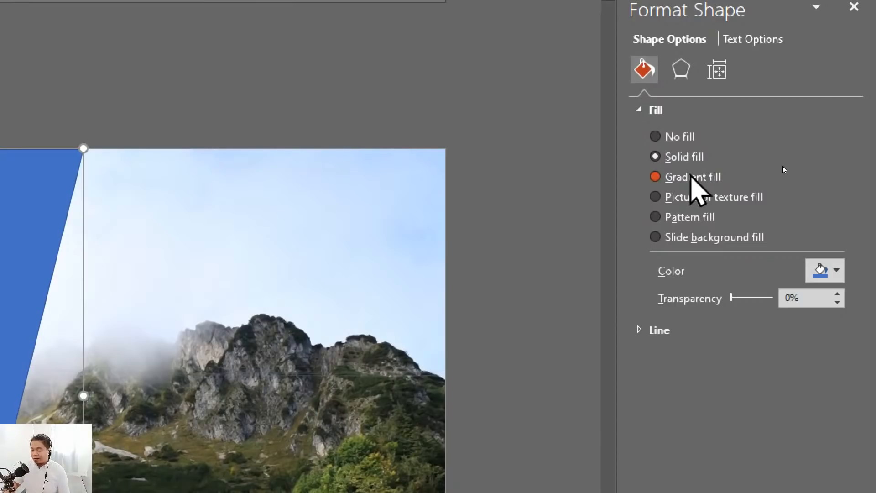
pyautogui.click(639, 331)
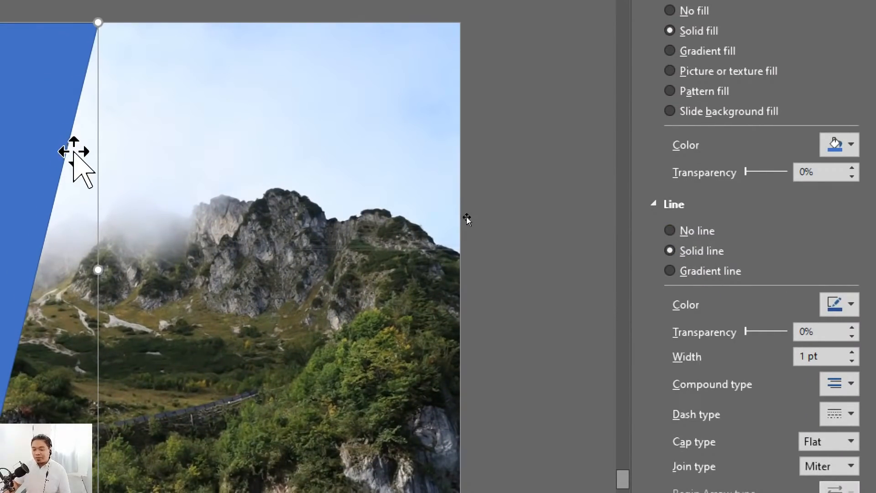
pyautogui.click(670, 231)
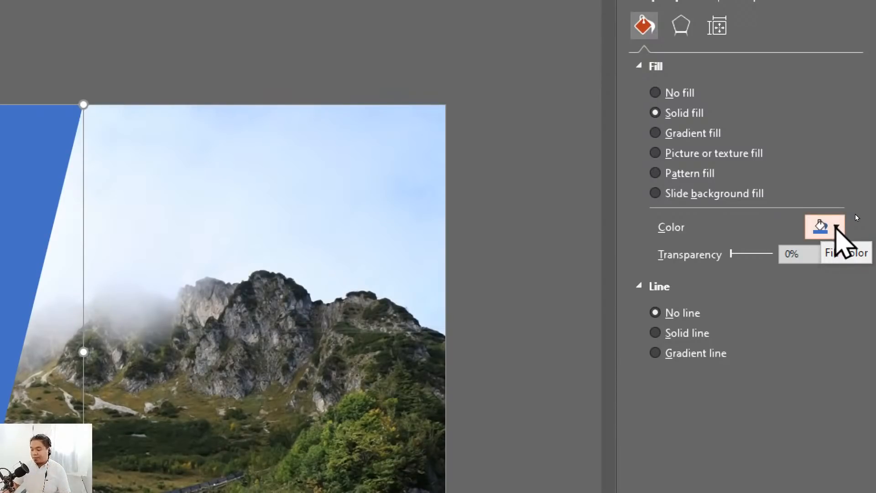
# - Try the Eyedropper for the parallelogram's fill colour by sampling the shape's own blue, and deselect the shape
pyautogui.click(836, 226)
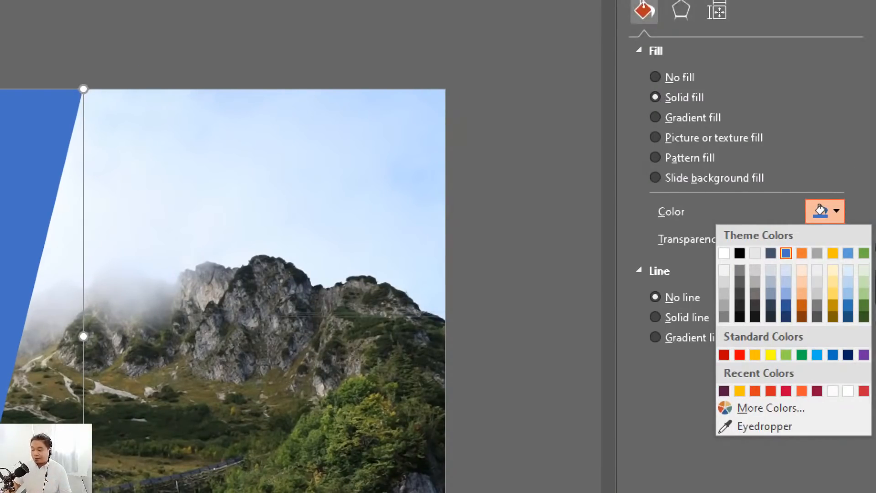
pyautogui.click(846, 188)
pyautogui.click(846, 188)
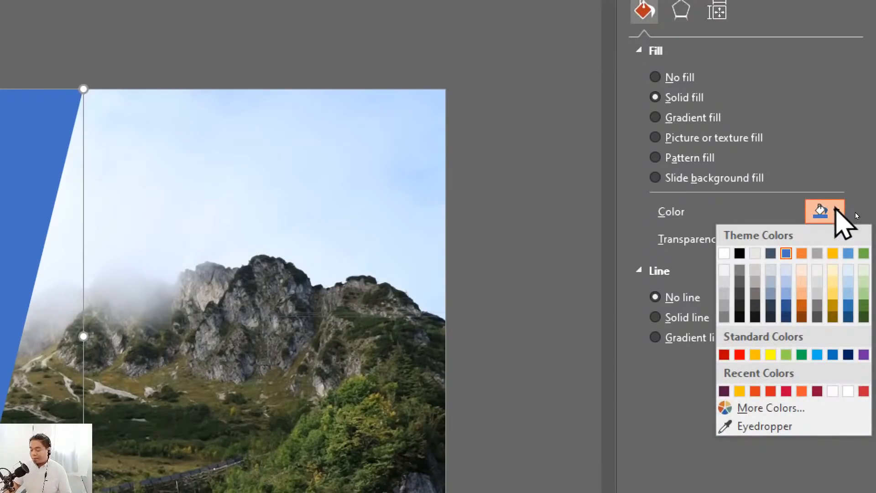
pyautogui.click(757, 426)
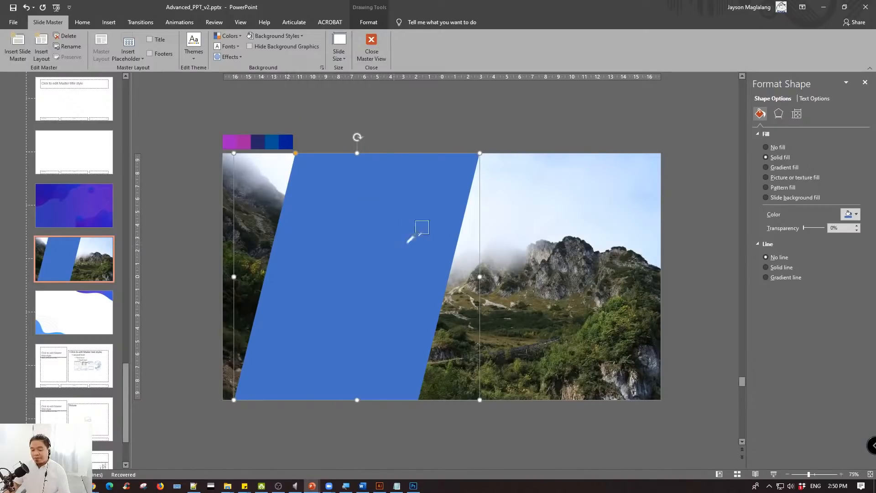
pyautogui.click(361, 247)
pyautogui.click(393, 135)
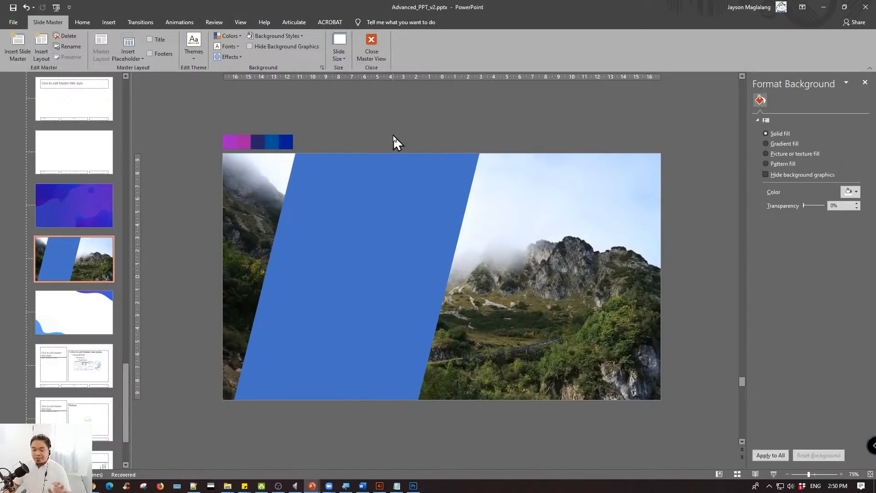
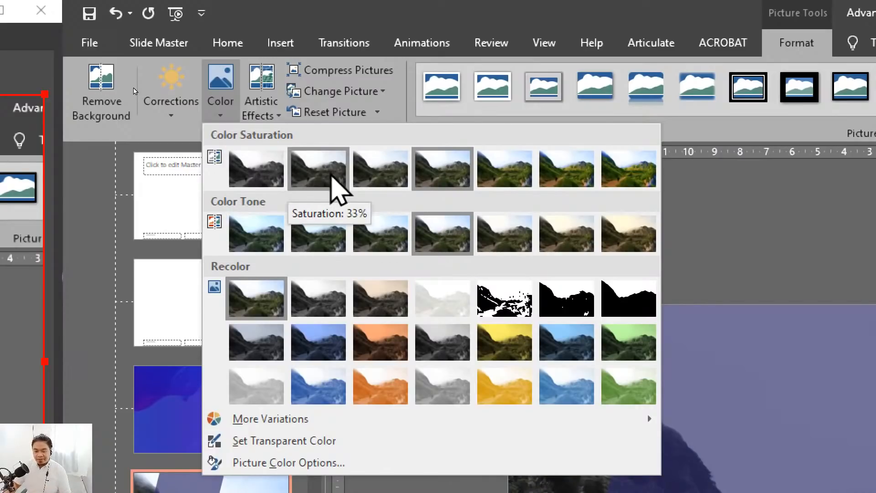
# - Turn the mountains photo black and white with the lowest color saturation preset
pyautogui.click(241, 178)
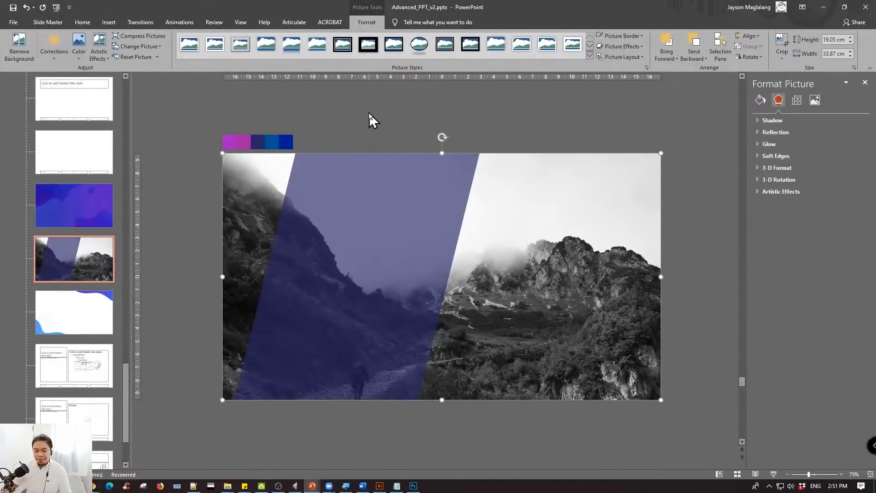
pyautogui.click(370, 112)
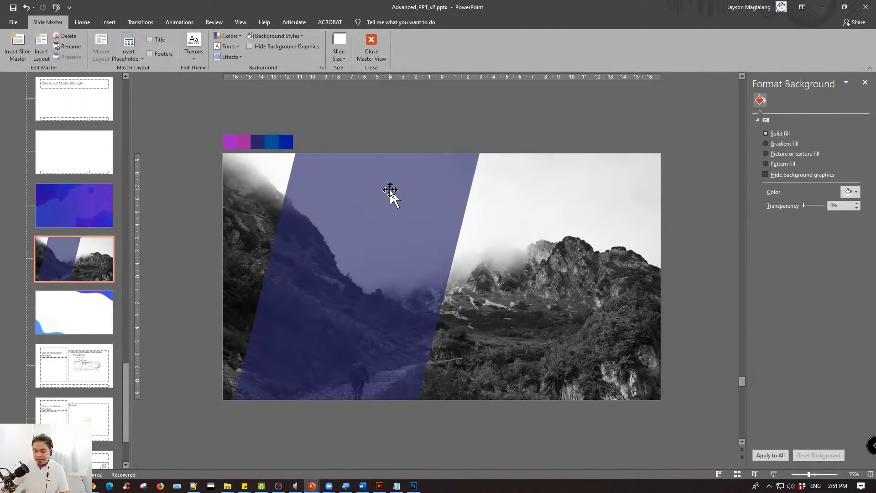
pyautogui.doubleClick(567, 209)
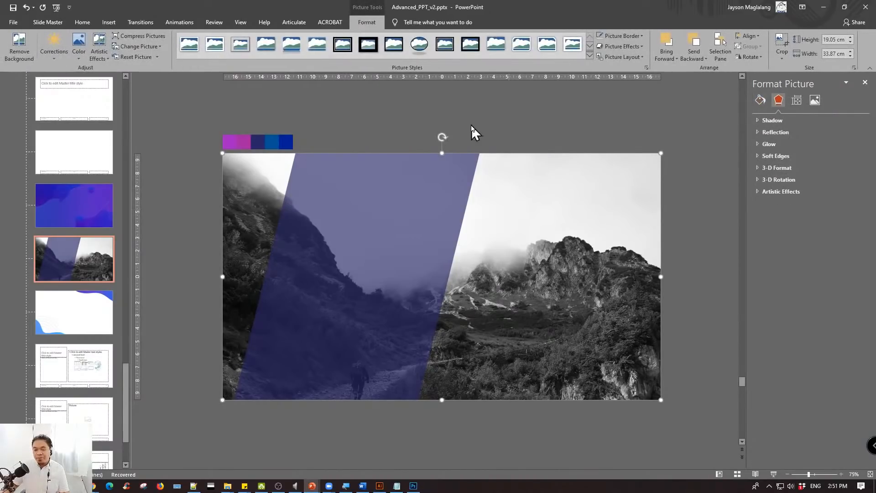
pyautogui.click(81, 54)
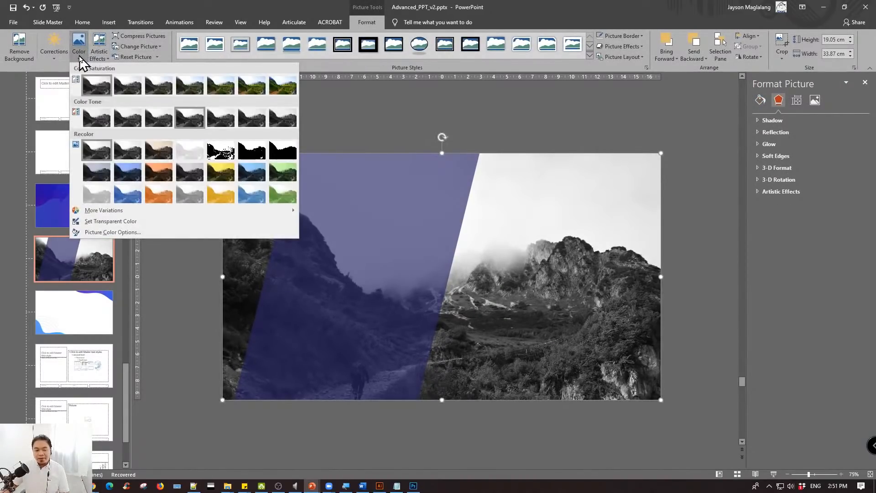
pyautogui.click(178, 1)
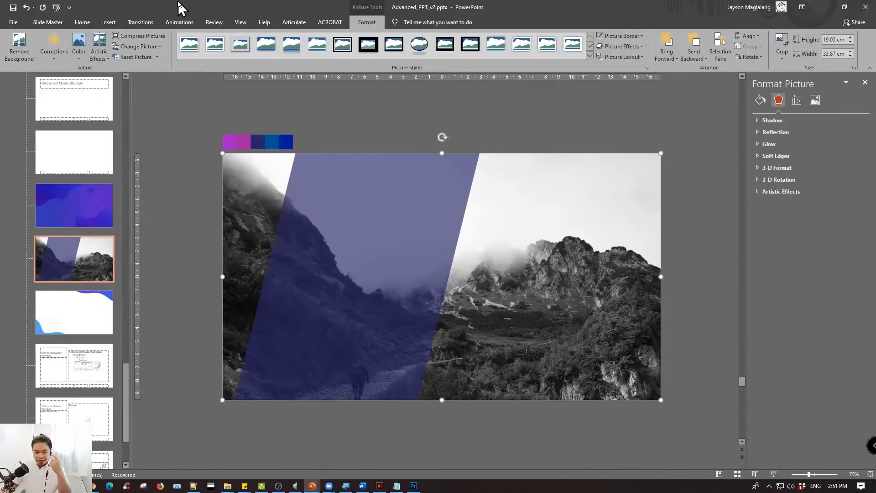
# - Duplicate the large parallelogram and place the copy to its right, overlapping it and aligned with the slide's upper and lower edges
pyautogui.click(459, 191)
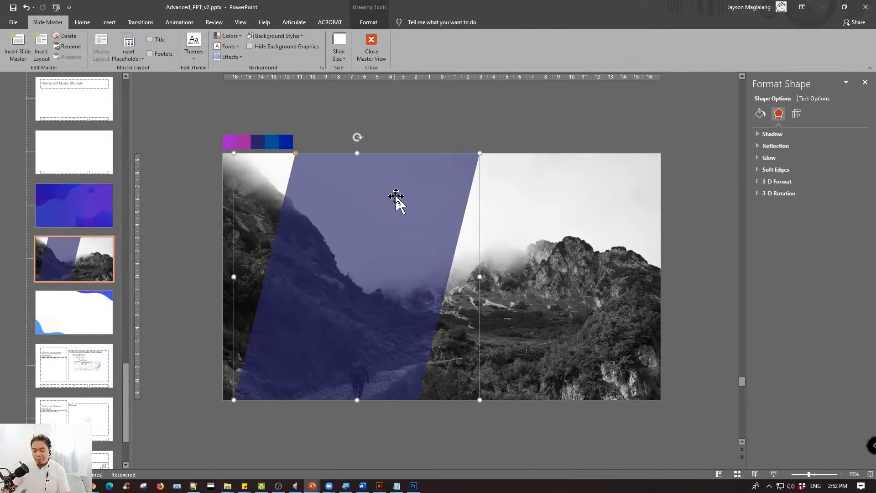
pyautogui.click(505, 121)
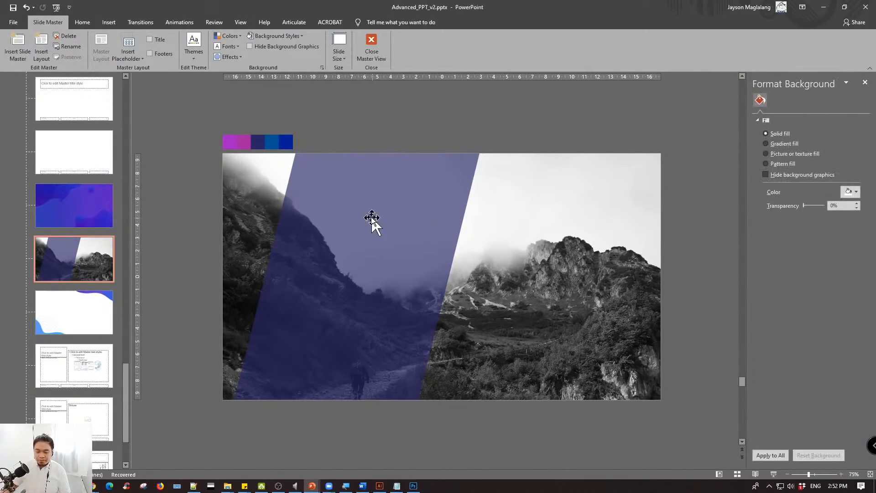
pyautogui.click(362, 215)
pyautogui.moveTo(362, 214); pyautogui.dragTo(501, 230)
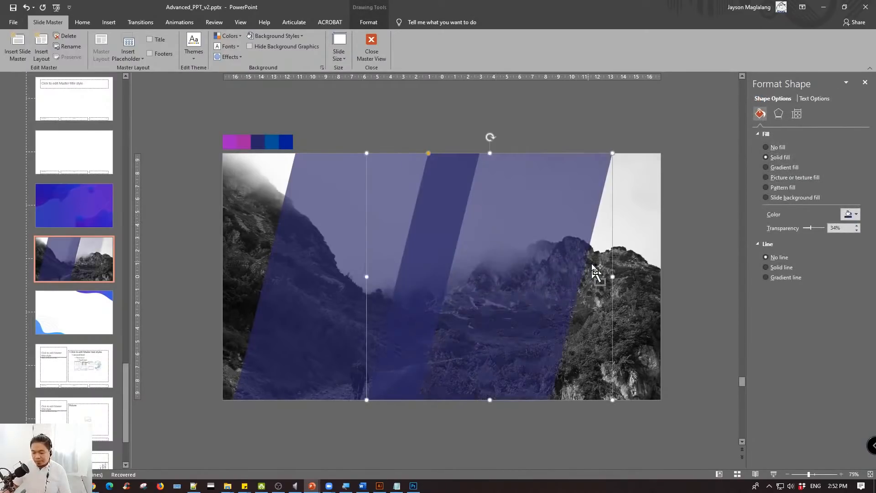
pyautogui.click(713, 233)
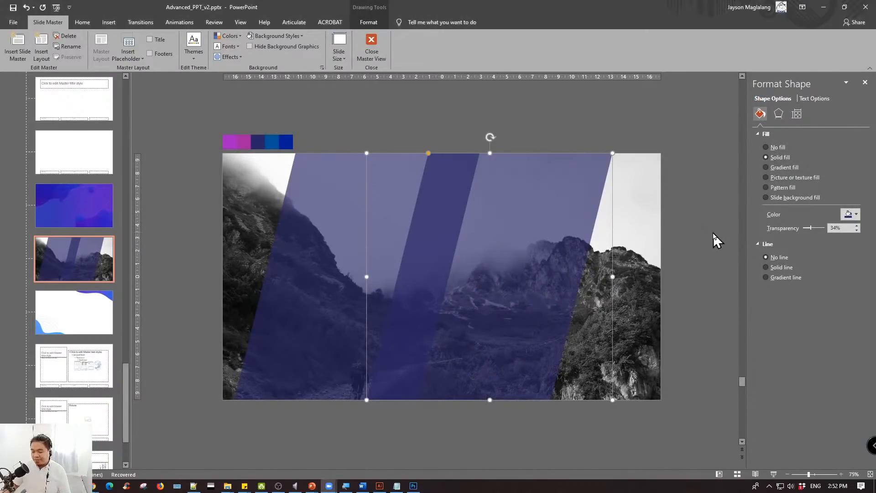
# - Narrow the copied parallelogram to about 6.5 cm over the original's right edge and adjust its slant toward the original's angle
pyautogui.moveTo(612, 276); pyautogui.dragTo(491, 274)
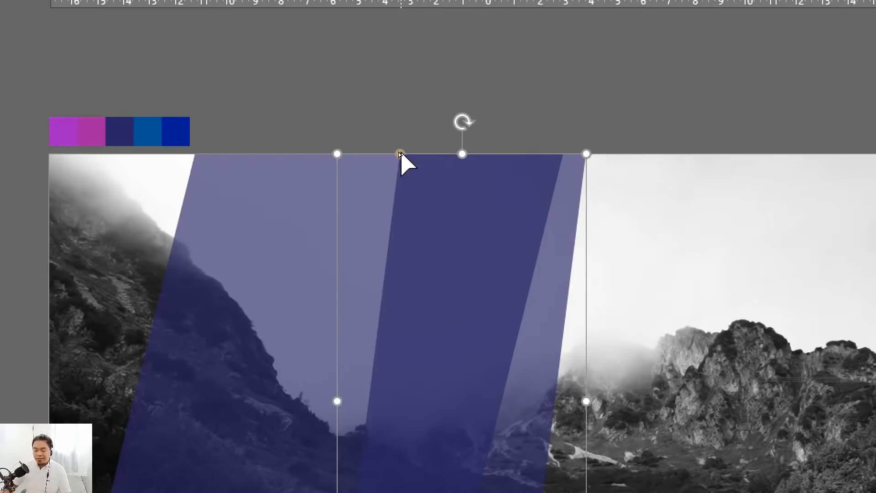
pyautogui.moveTo(399, 154); pyautogui.dragTo(465, 171)
pyautogui.click(694, 141)
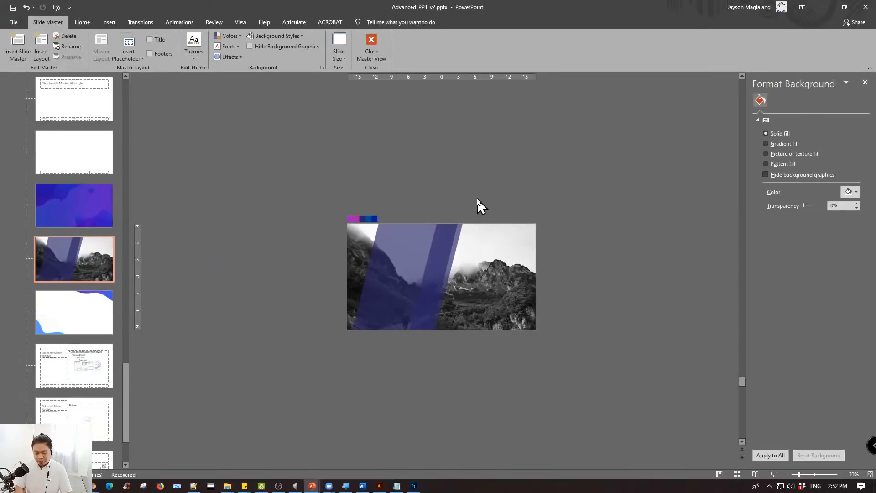
pyautogui.scroll(7, 478, 200)
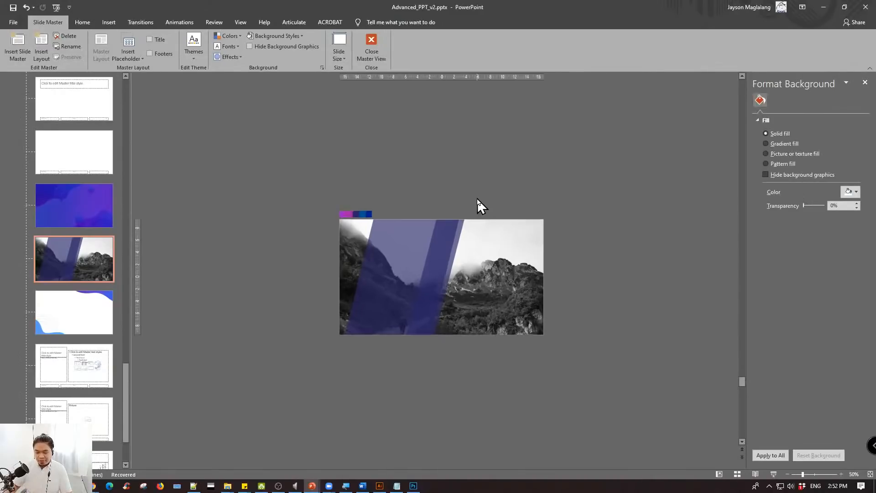
pyautogui.click(470, 192)
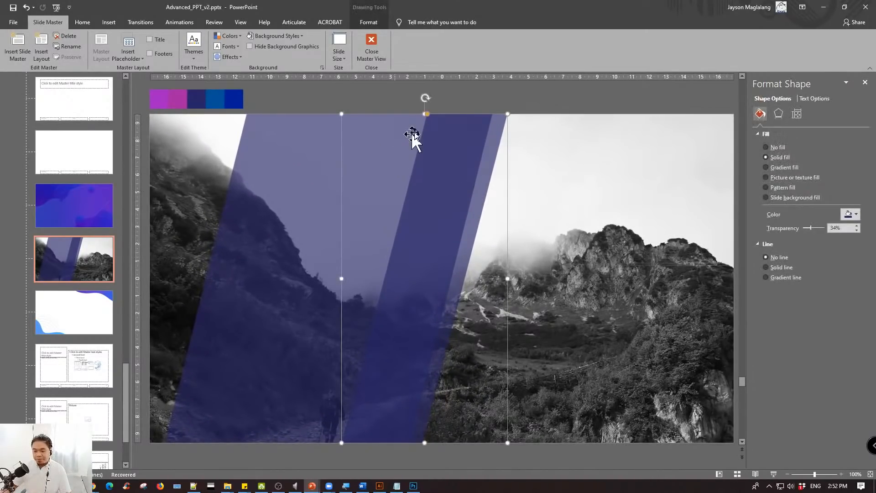
pyautogui.moveTo(342, 279); pyautogui.dragTo(395, 278)
pyautogui.moveTo(453, 114); pyautogui.dragTo(479, 114)
pyautogui.click(507, 86)
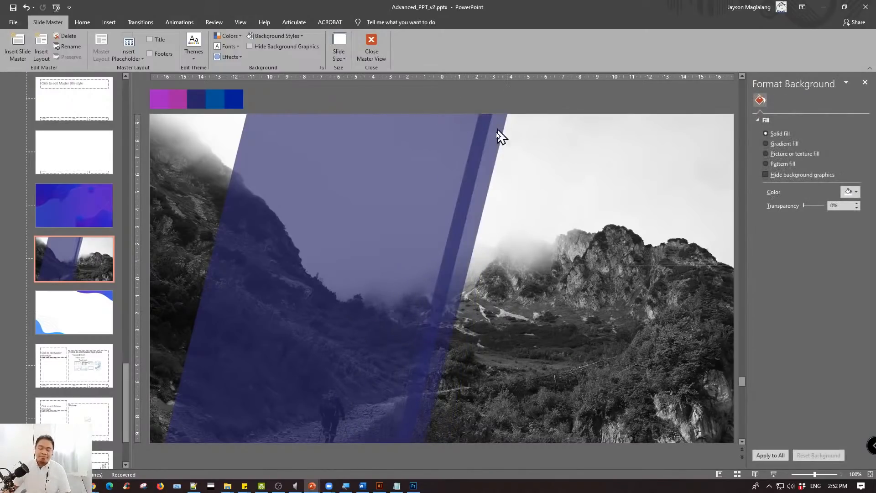
pyautogui.moveTo(489, 153); pyautogui.dragTo(245, 151)
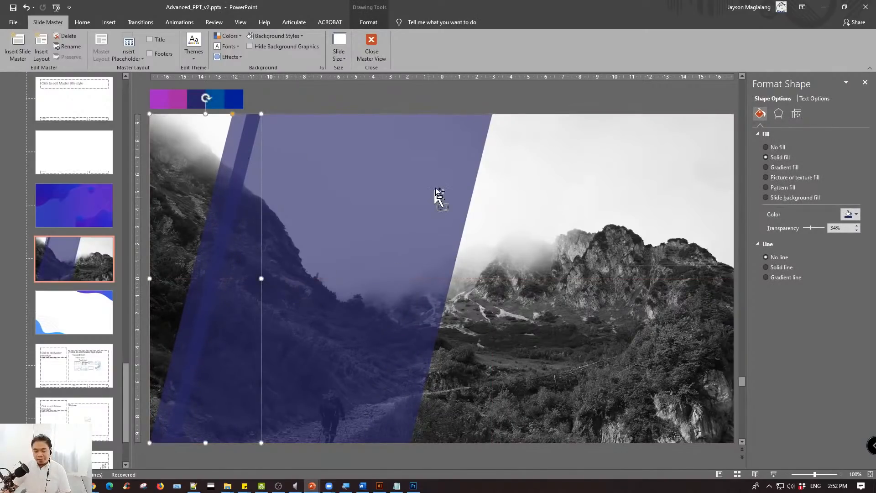
pyautogui.hotkey('ctrl', 'z')
pyautogui.hotkey('ctrl', 'z')
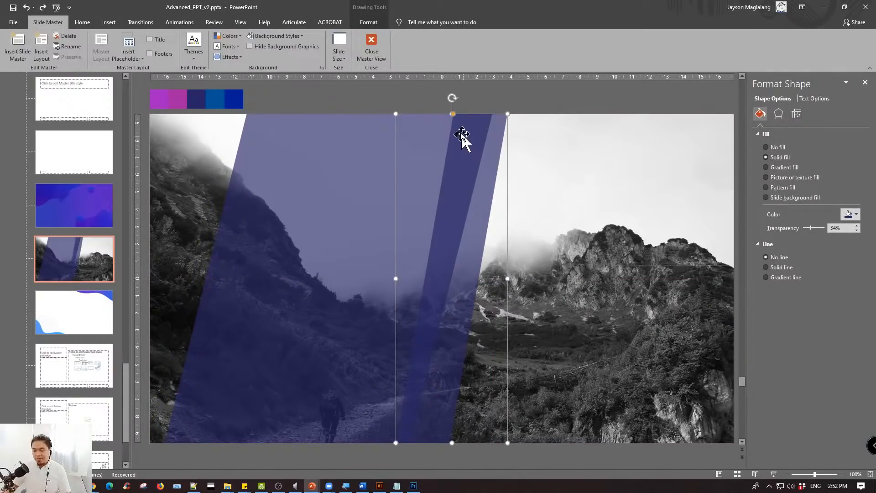
# - Widen the narrow parallelogram to about 7.7 cm on its right side and match its slant to the large parallelogram
pyautogui.moveTo(509, 278); pyautogui.dragTo(528, 278)
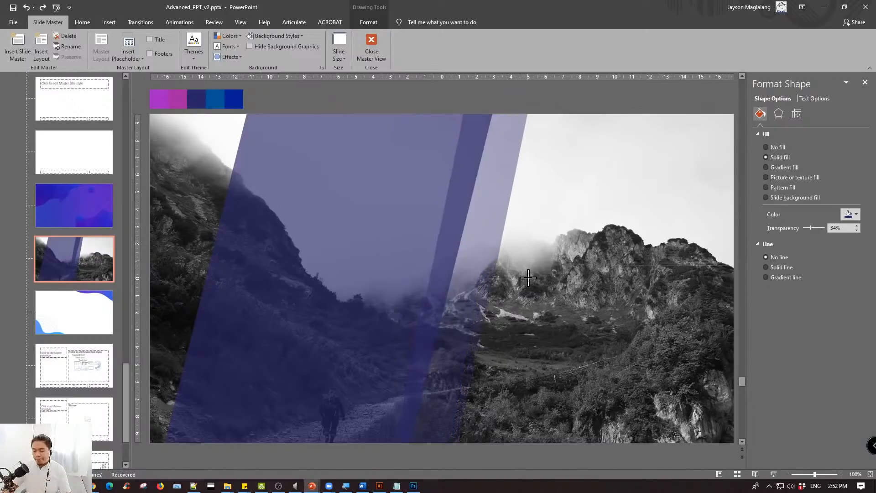
pyautogui.moveTo(464, 113); pyautogui.dragTo(478, 113)
pyautogui.click(543, 119)
# - Move the narrow parallelogram over the large one's left edge and set its fill transparency to 22%
pyautogui.click(503, 141)
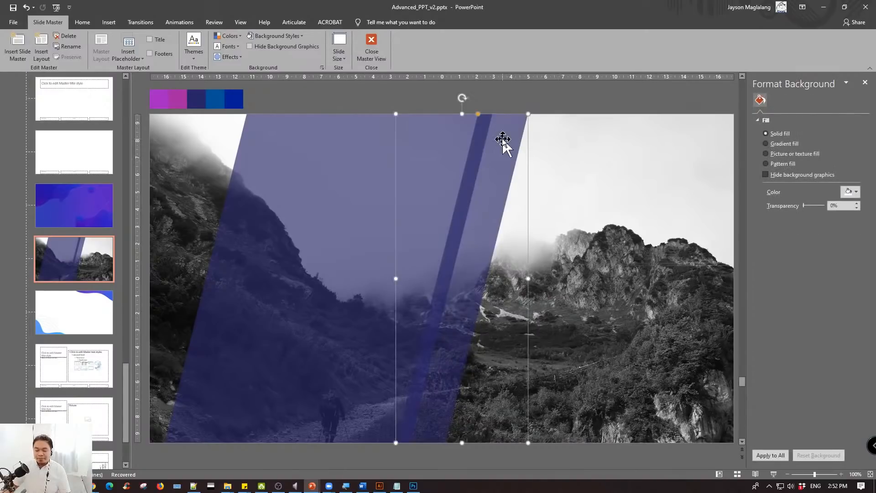
pyautogui.moveTo(499, 143); pyautogui.dragTo(219, 147)
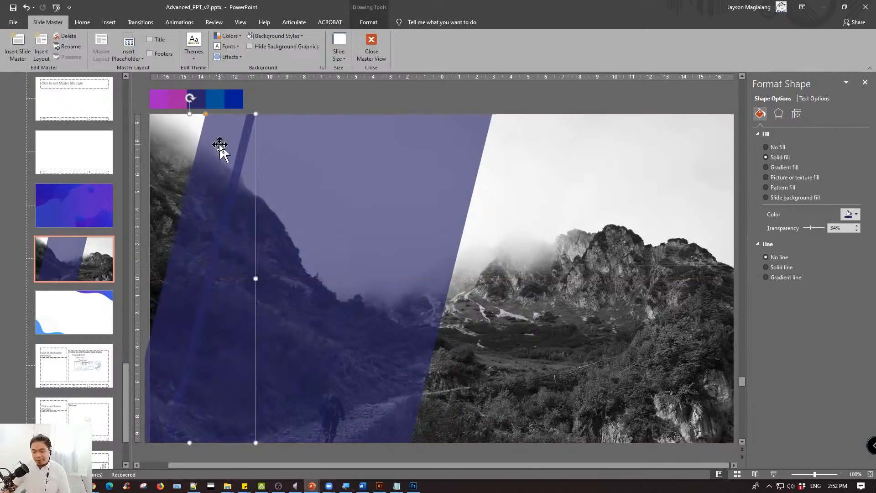
pyautogui.moveTo(811, 228); pyautogui.dragTo(807, 229)
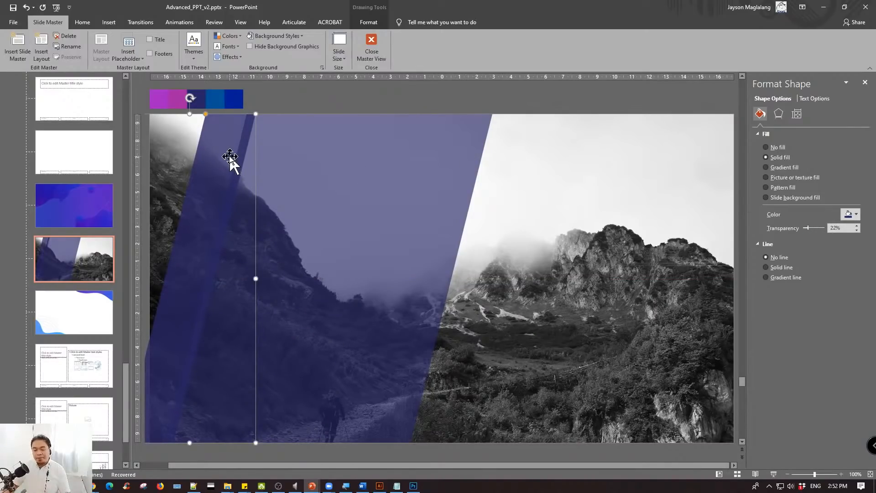
# - Duplicate the narrow parallelogram and place the copy further left, partly beyond the slide's left edge
pyautogui.moveTo(231, 161); pyautogui.dragTo(174, 158)
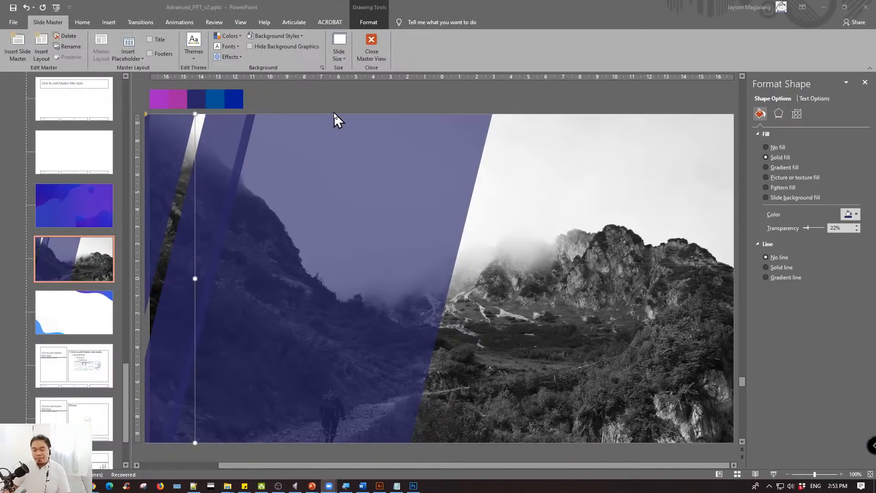
pyautogui.scroll(-1, 330, 125)
pyautogui.click(241, 189)
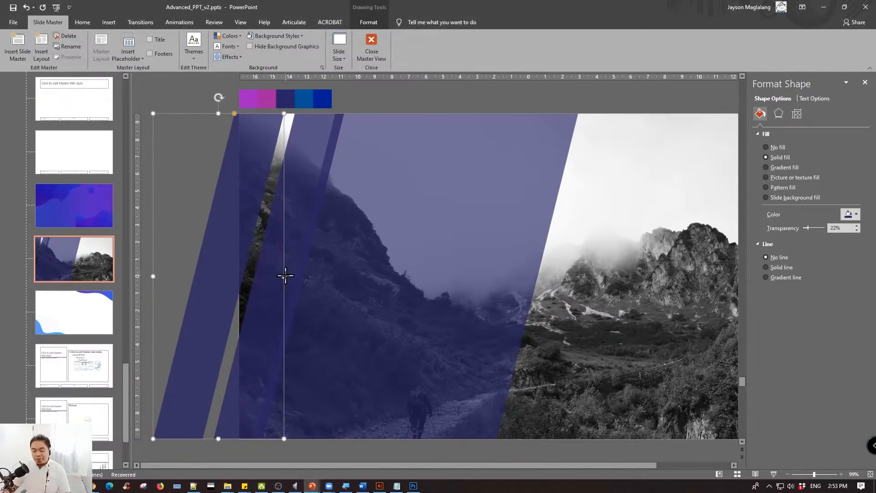
# - Widen the leftmost copy to about 12.6 cm, restore its matching slant and align it with the slide's upper edge
pyautogui.moveTo(285, 276); pyautogui.dragTo(320, 279)
pyautogui.moveTo(258, 190); pyautogui.dragTo(240, 186)
pyautogui.moveTo(296, 274); pyautogui.dragTo(341, 273)
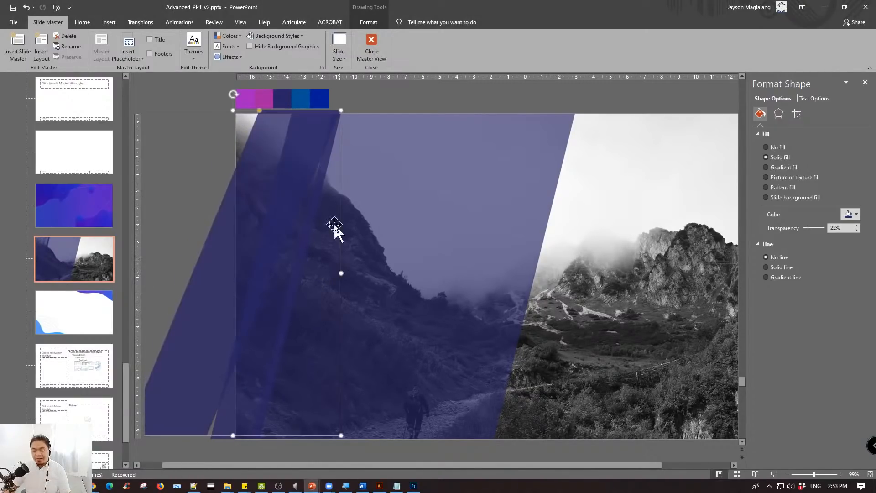
pyautogui.moveTo(260, 110); pyautogui.dragTo(222, 109)
pyautogui.moveTo(272, 144)
pyautogui.mouseDown()
pyautogui.moveTo(265, 154)
pyautogui.moveTo(265, 147)
pyautogui.mouseUp()
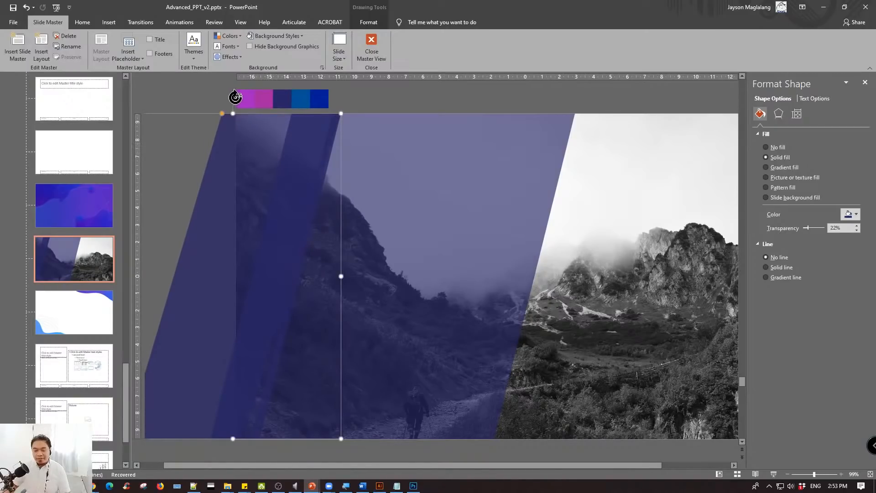
pyautogui.moveTo(235, 98); pyautogui.dragTo(223, 97)
pyautogui.hotkey('ctrl', 'z')
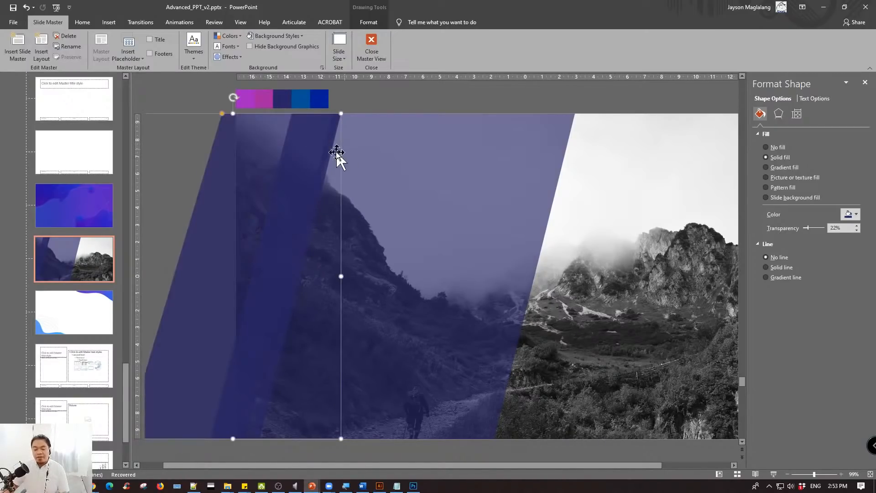
# - Shift the widened copy and the narrow parallelogram left, leaving a thin gap beside the large parallelogram
pyautogui.moveTo(336, 153); pyautogui.dragTo(278, 149)
pyautogui.click(388, 104)
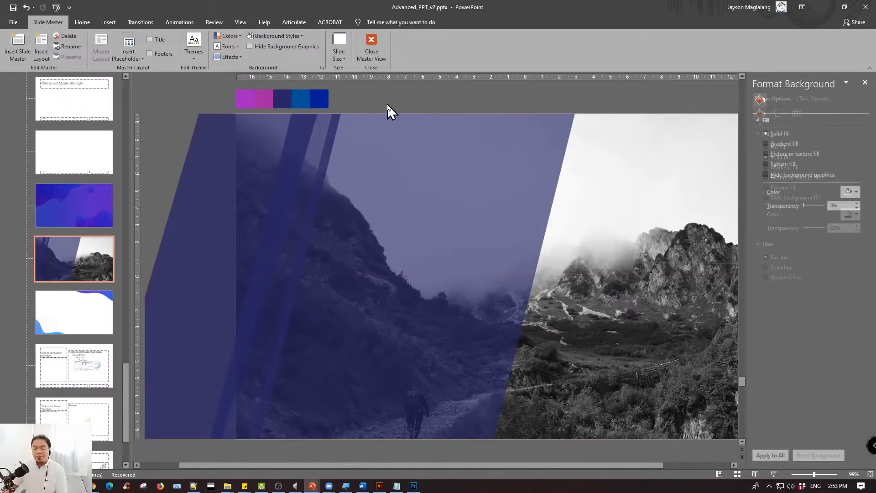
pyautogui.scroll(-3, 511, 173)
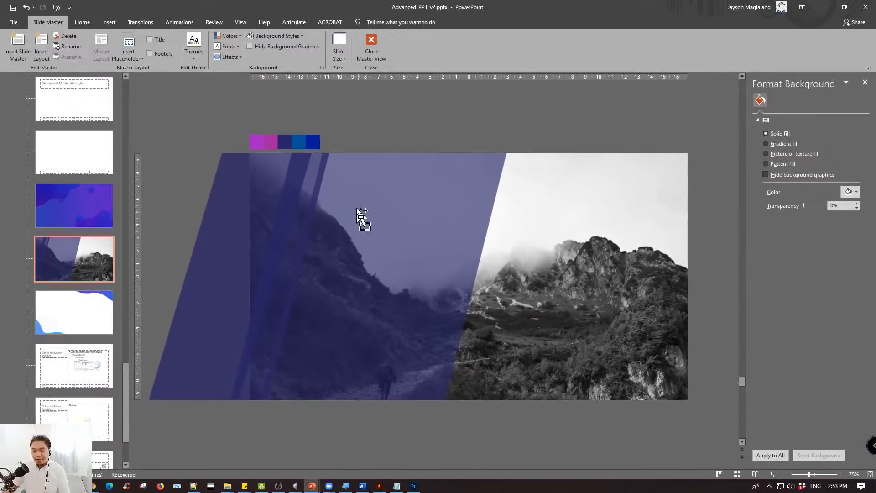
pyautogui.click(309, 197)
pyautogui.moveTo(305, 207); pyautogui.dragTo(286, 204)
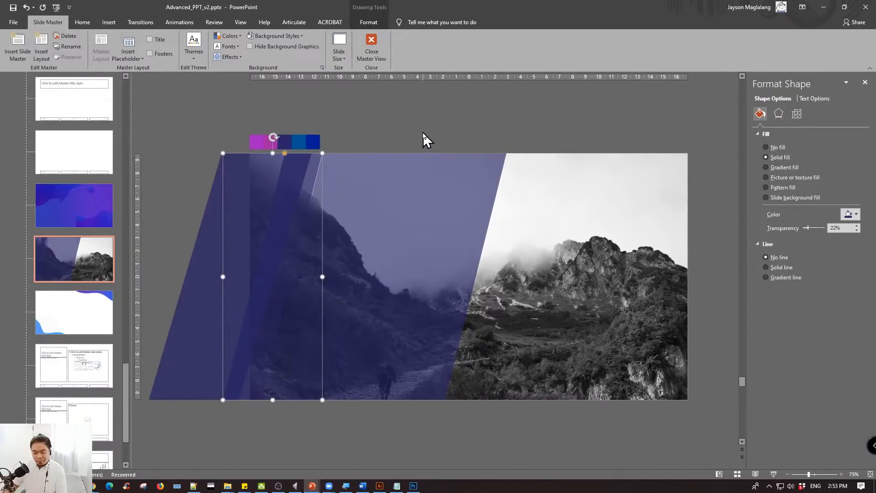
pyautogui.click(365, 131)
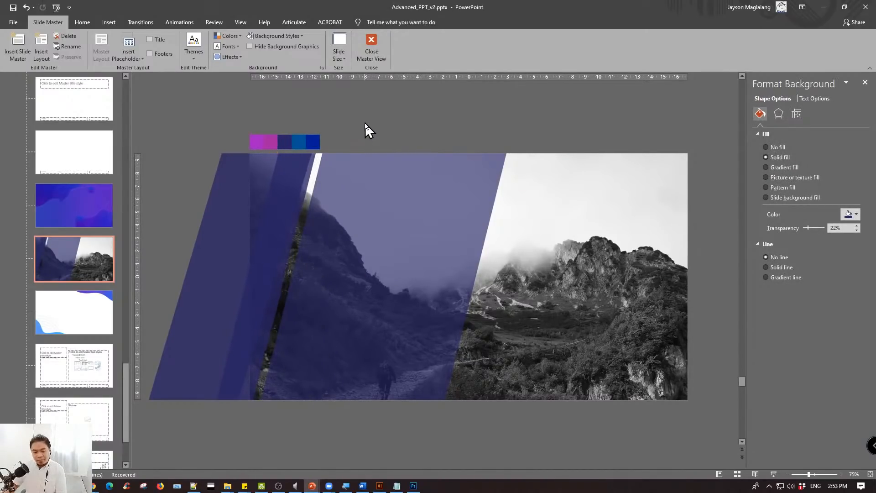
# - Move the widened copy across the slide so it overlaps the large parallelogram's right edge
pyautogui.click(275, 189)
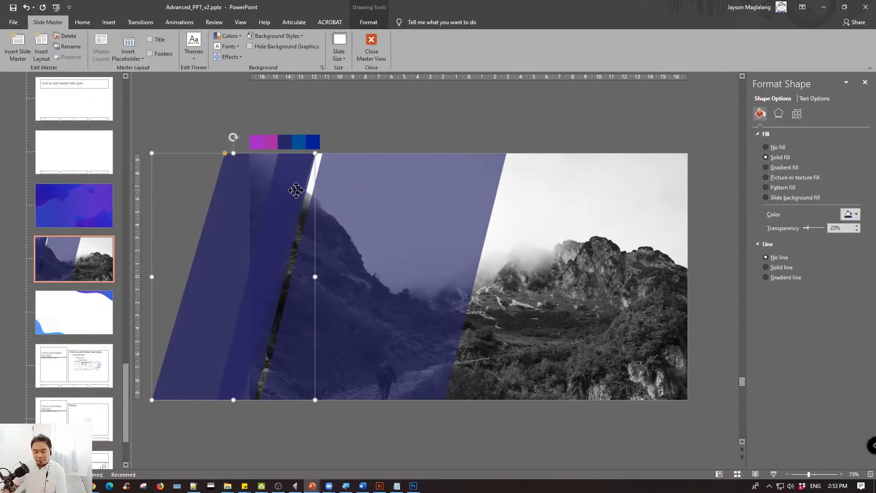
pyautogui.moveTo(297, 191); pyautogui.dragTo(555, 190)
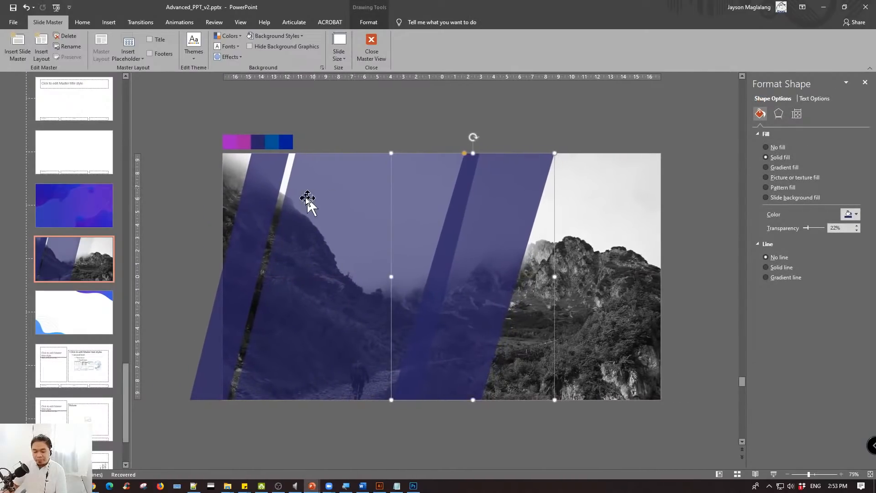
# - Nudge the narrow left parallelogram closer to the large one and set its fill transparency to 78%
pyautogui.click(267, 191)
pyautogui.hotkey('ctrl', 'Right')
pyautogui.hotkey('ctrl', 'Right')
pyautogui.hotkey('ctrl', 'Right')
pyautogui.hotkey('ctrl', 'Right')
pyautogui.hotkey('ctrl', 'Right')
pyautogui.hotkey('ctrl', 'Right')
pyautogui.hotkey('ctrl', 'Right')
pyautogui.hotkey('ctrl', 'Right')
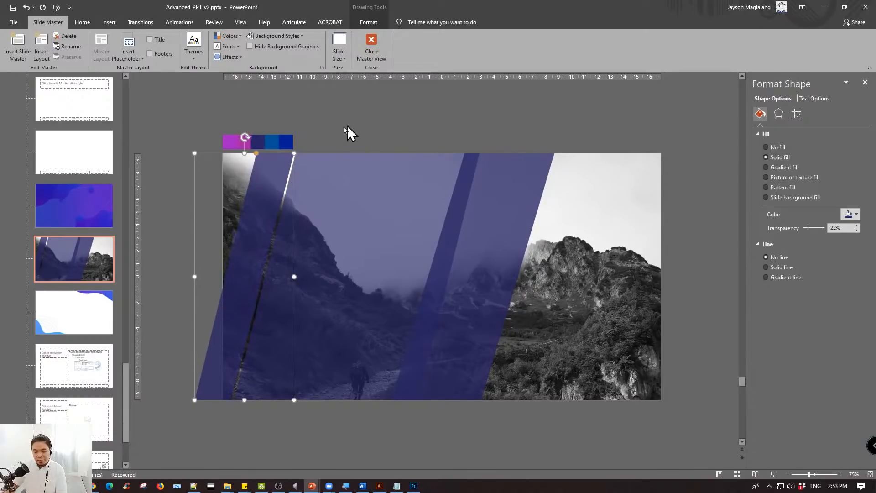
pyautogui.moveTo(809, 226); pyautogui.dragTo(820, 228)
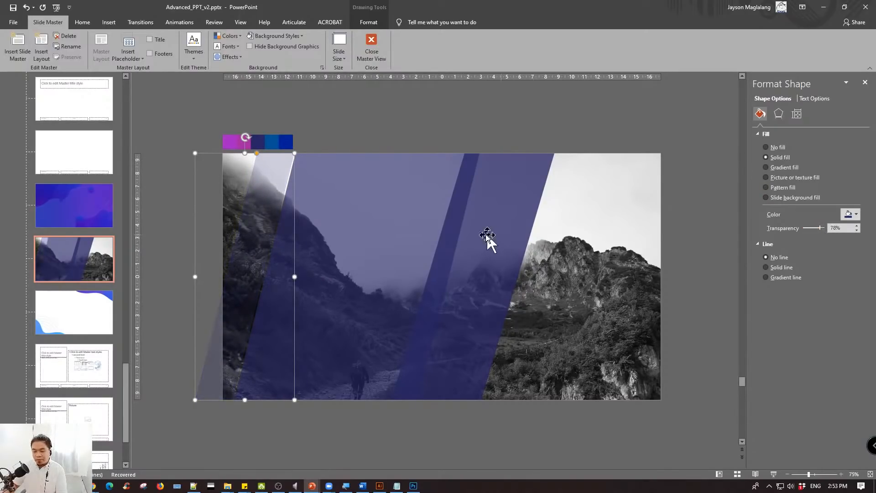
# - Move the widened copy over the slide's lower-right corner, partly beyond the slide, and set its fill transparency to 86%
pyautogui.moveTo(487, 235); pyautogui.dragTo(689, 262)
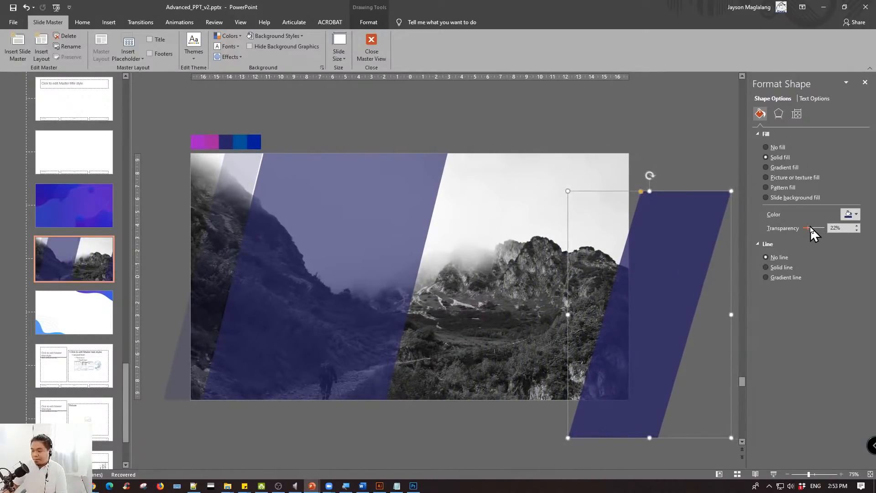
pyautogui.moveTo(809, 226); pyautogui.dragTo(824, 226)
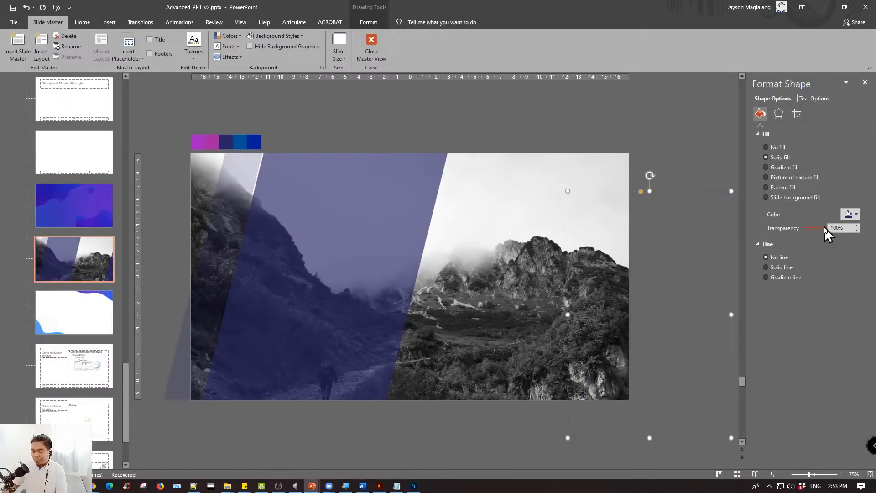
# - Set the large parallelogram's fill transparency to 32% on the mountain photo layout
pyautogui.click(671, 145)
pyautogui.click(258, 177)
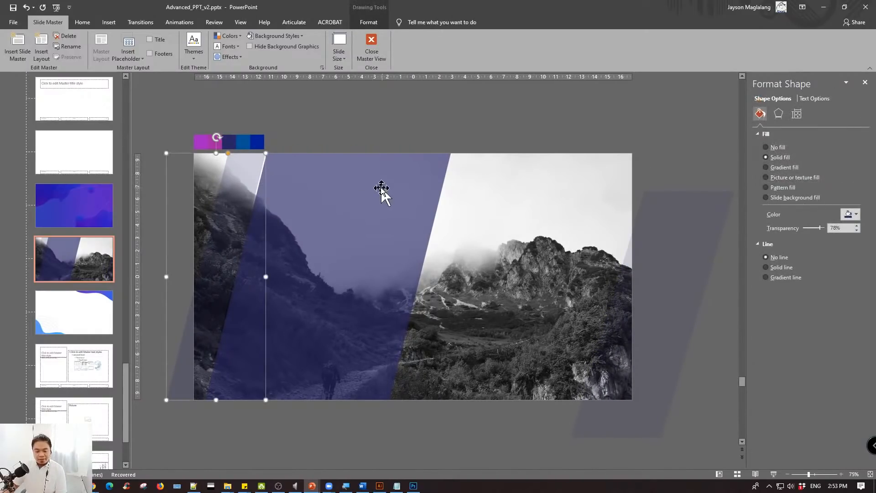
pyautogui.click(345, 190)
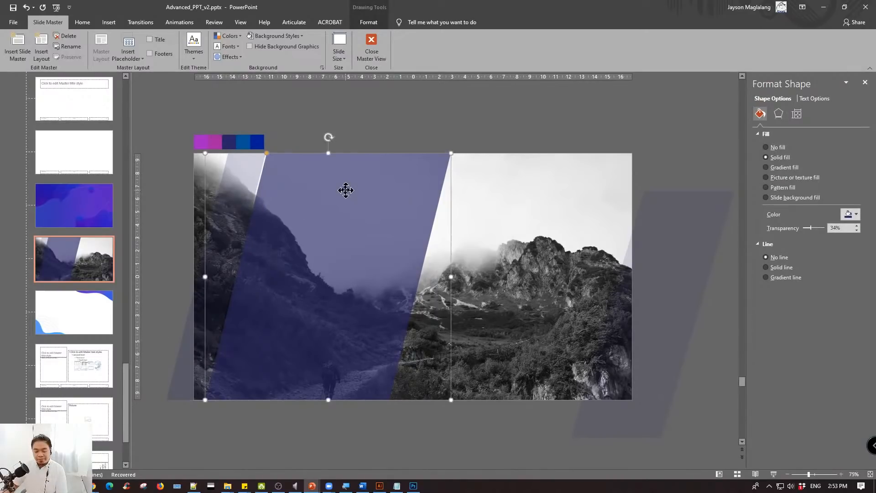
pyautogui.click(474, 126)
pyautogui.click(390, 184)
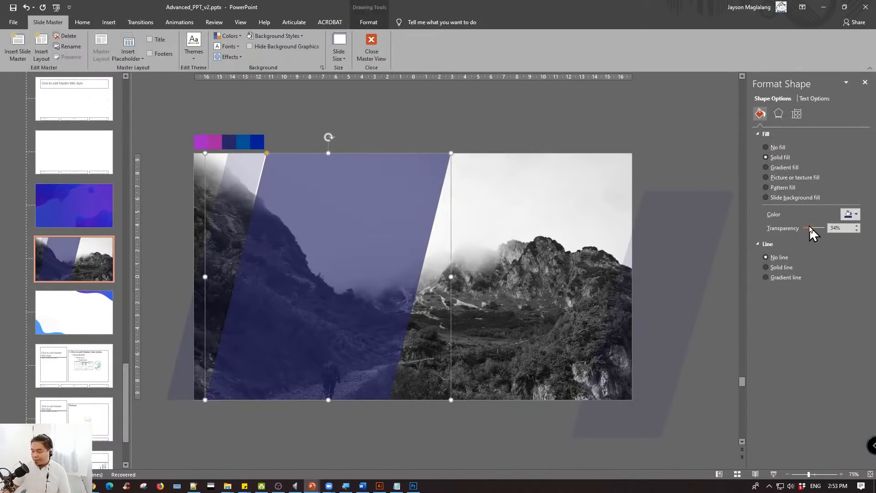
pyautogui.moveTo(809, 226); pyautogui.dragTo(809, 227)
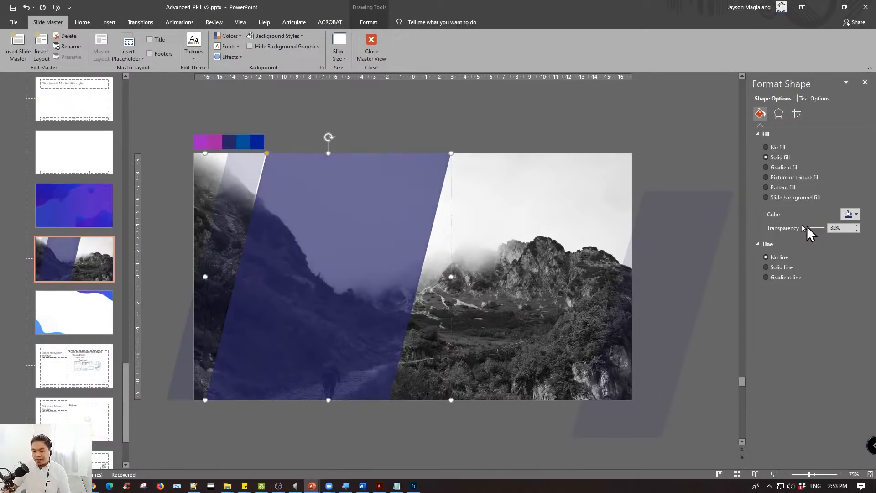
pyautogui.click(476, 122)
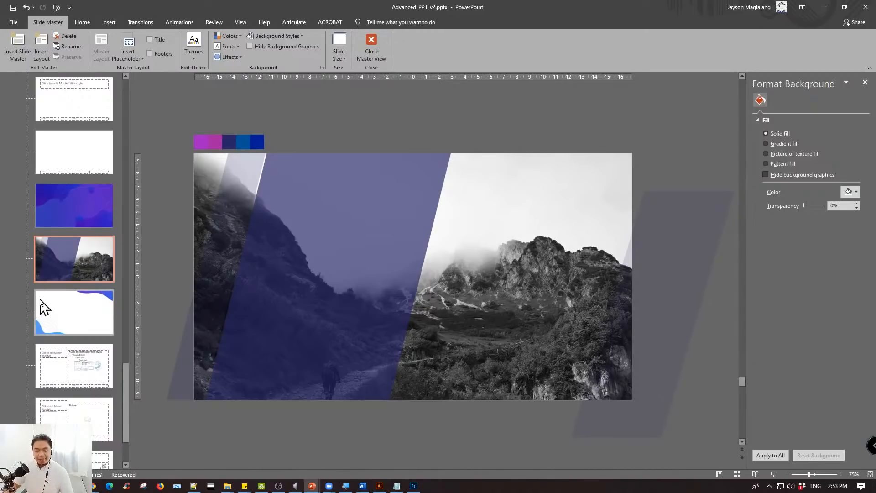
# - Insert a new layout below the mountain photo layout and delete its title and footer placeholders
pyautogui.rightClick(77, 261)
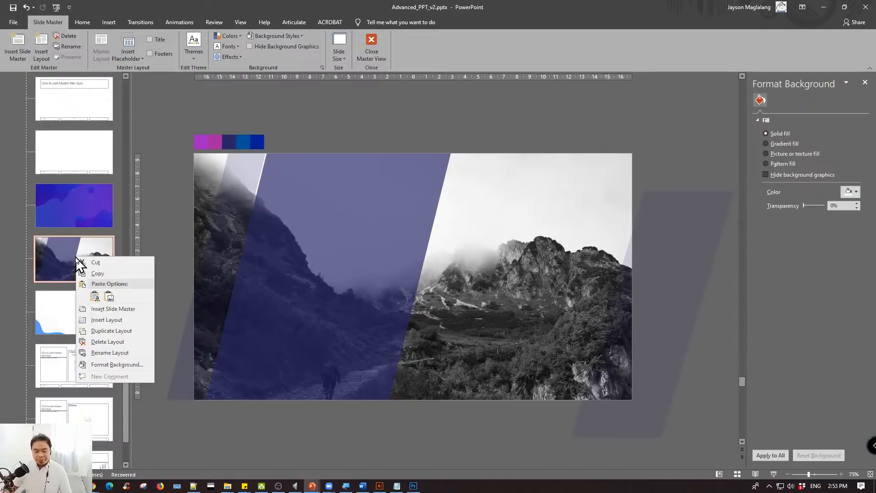
pyautogui.click(106, 320)
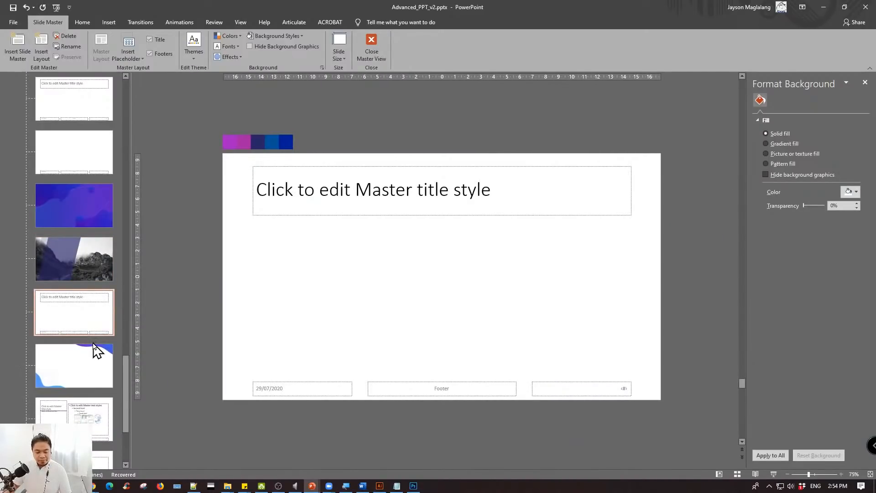
pyautogui.click(73, 253)
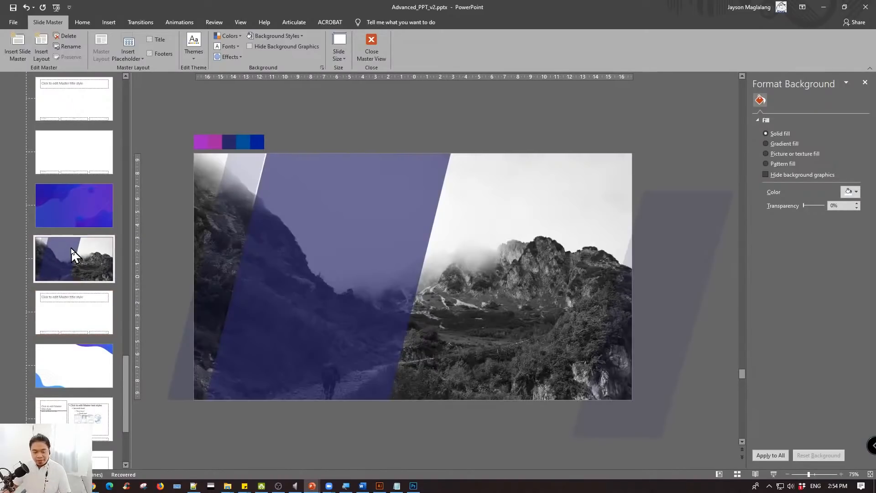
pyautogui.click(84, 309)
pyautogui.moveTo(183, 138); pyautogui.dragTo(724, 447)
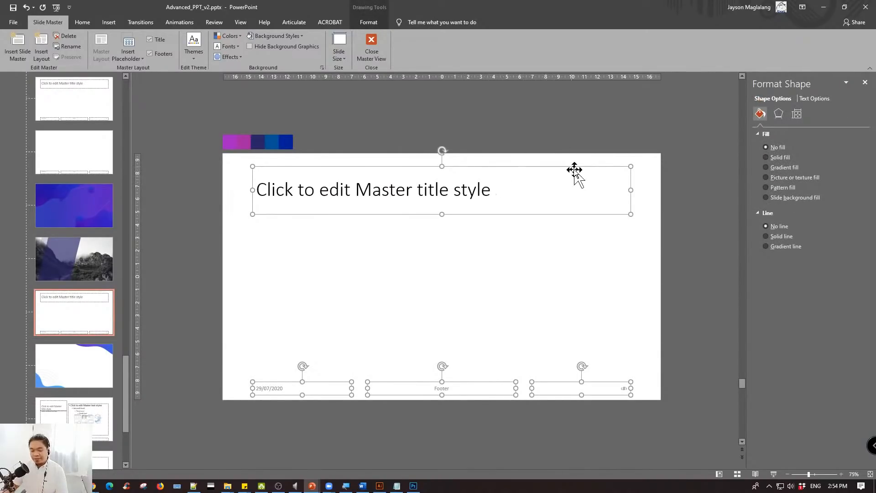
pyautogui.press('Delete')
# - Draw a full-height rectangle about 12.98 cm wide along the blank layout's left edge
pyautogui.click(53, 256)
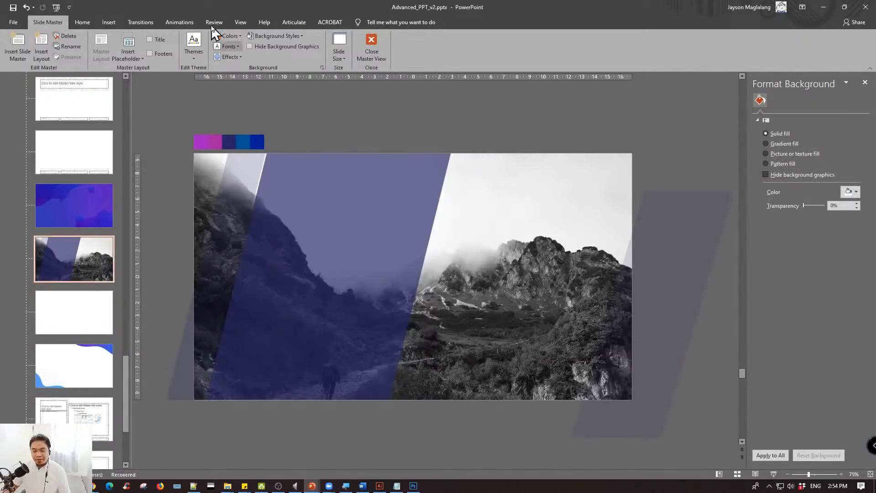
pyautogui.click(88, 303)
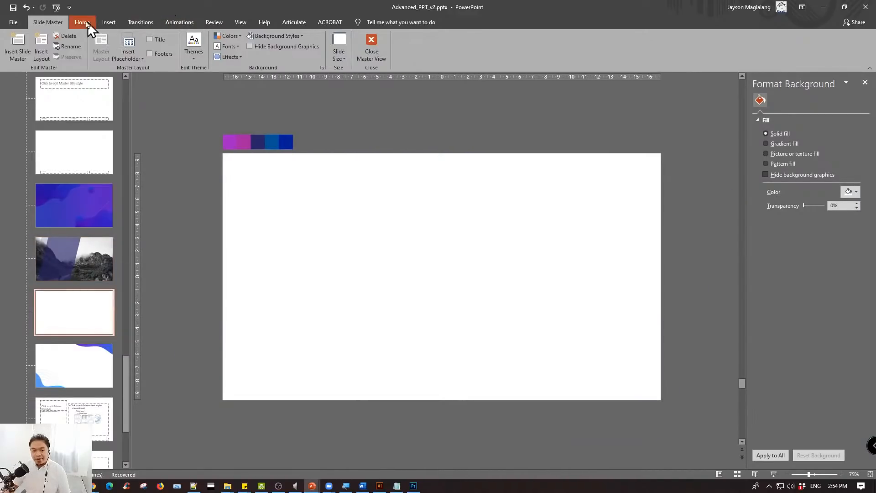
pyautogui.click(106, 23)
pyautogui.click(142, 59)
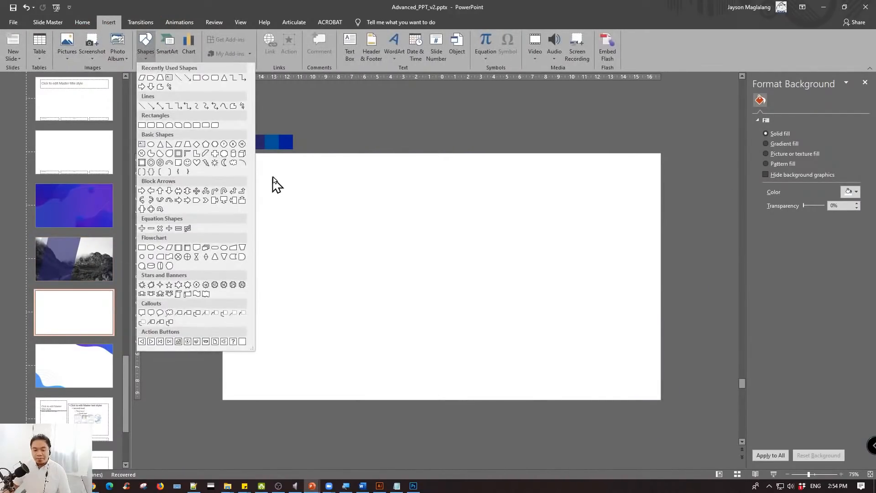
pyautogui.click(272, 181)
pyautogui.click(151, 57)
pyautogui.click(200, 79)
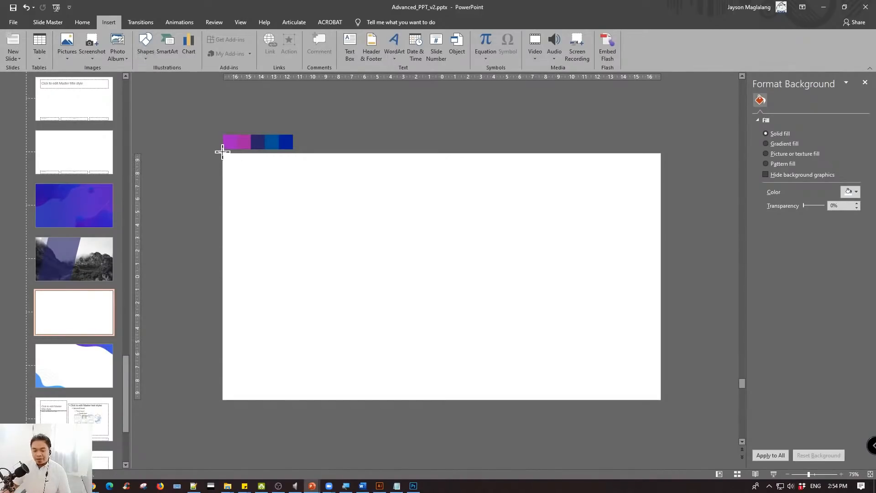
pyautogui.moveTo(223, 152); pyautogui.dragTo(391, 399)
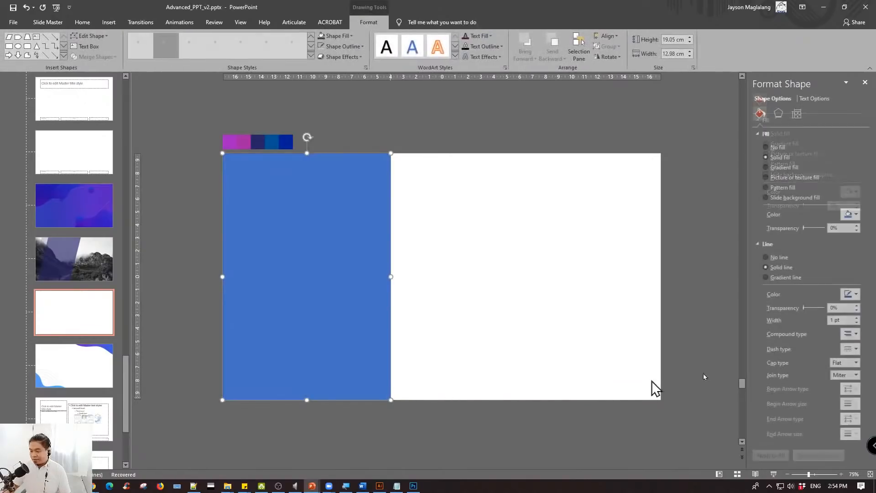
# - Fill the rectangle with the dark navy sampled from the palette above the slide and remove its outline
pyautogui.click(851, 214)
pyautogui.click(819, 321)
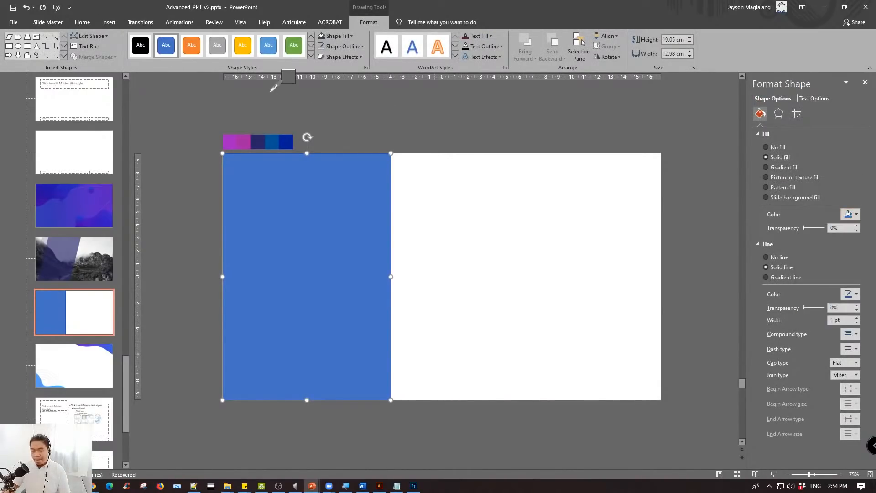
pyautogui.click(261, 140)
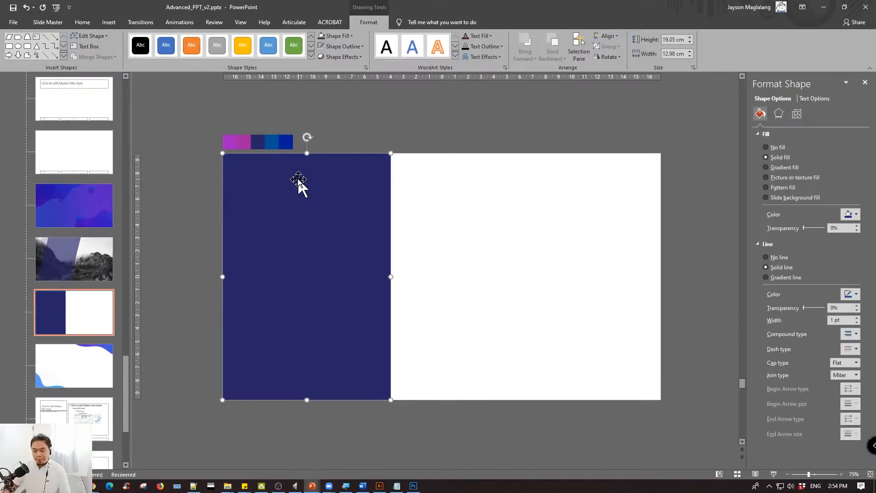
pyautogui.click(778, 257)
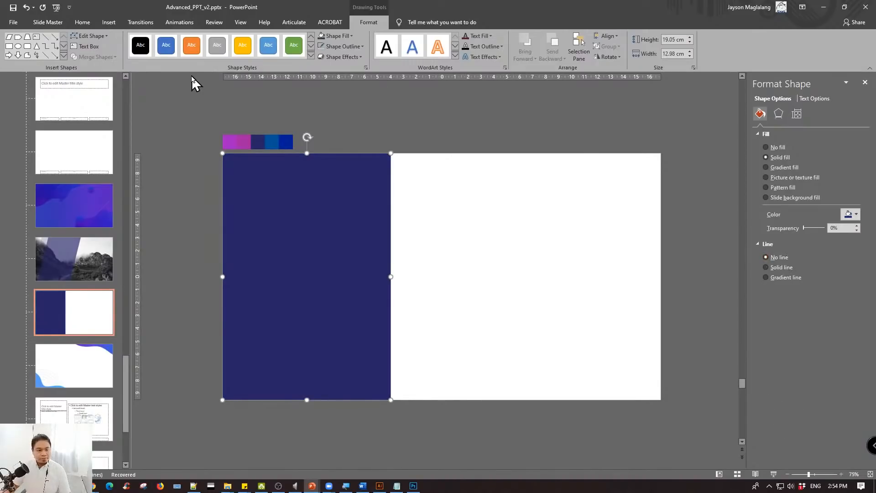
pyautogui.click(185, 105)
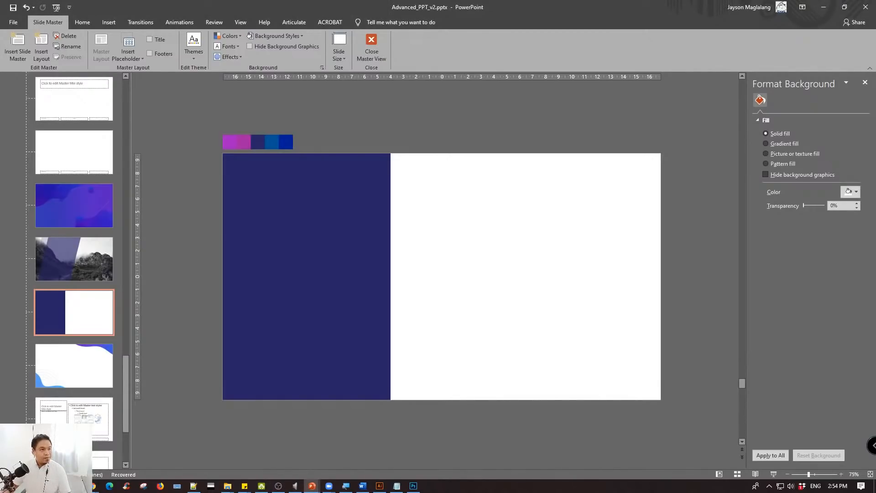
pyautogui.hotkey('alt', 'Tab')
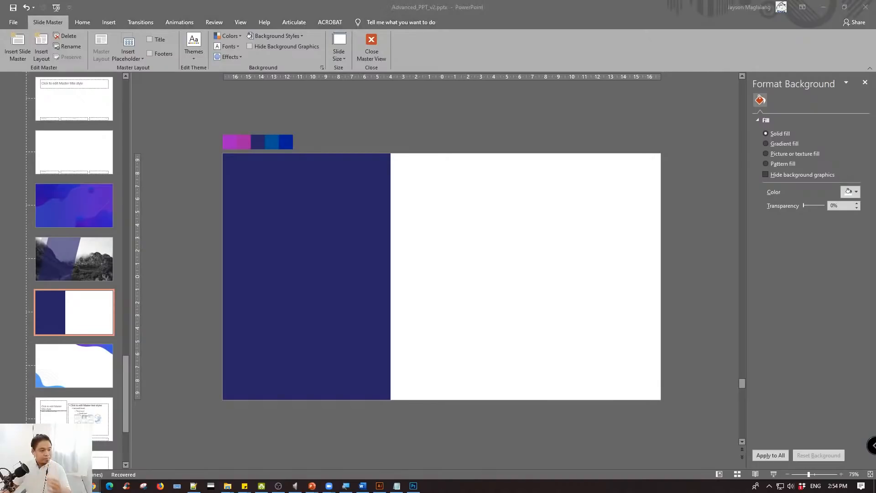
pyautogui.hotkey('alt', 'Tab')
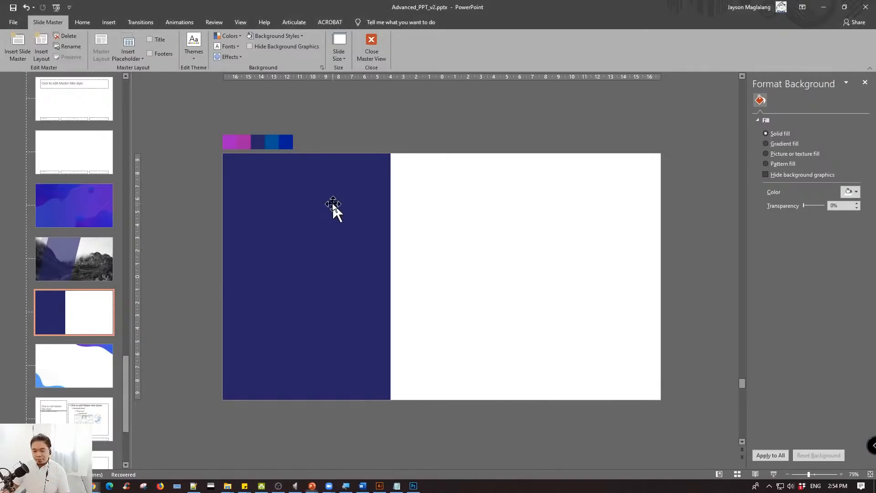
pyautogui.click(354, 219)
pyautogui.click(540, 198)
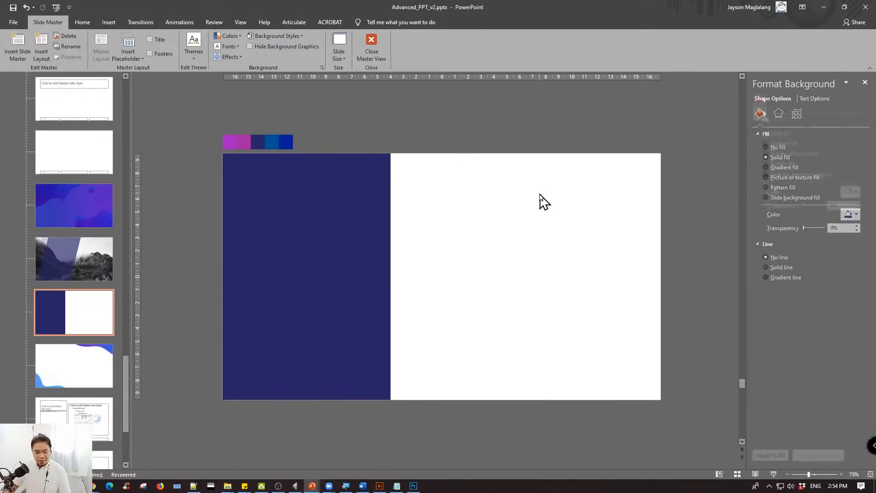
pyautogui.click(319, 207)
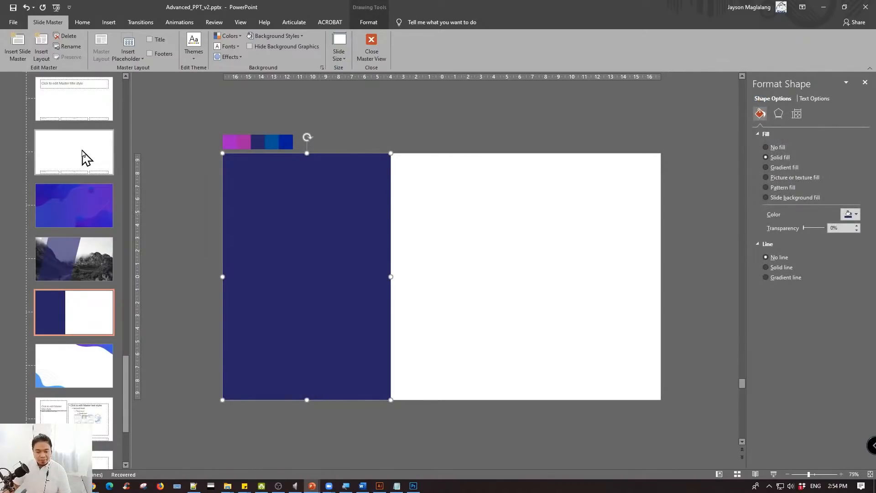
# - Compare the mountain photo layout with the navy panel layout by viewing them alternately
pyautogui.scroll(3, 87, 162)
pyautogui.click(88, 346)
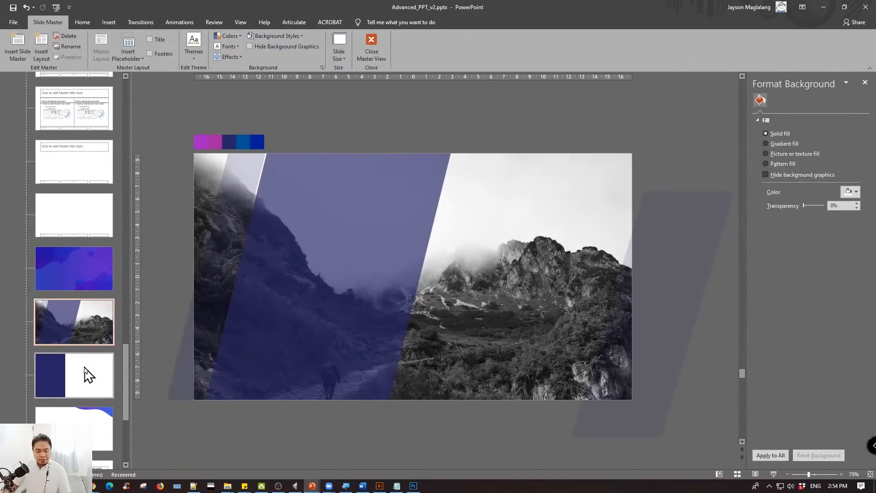
pyautogui.click(89, 367)
pyautogui.scroll(-2, 88, 360)
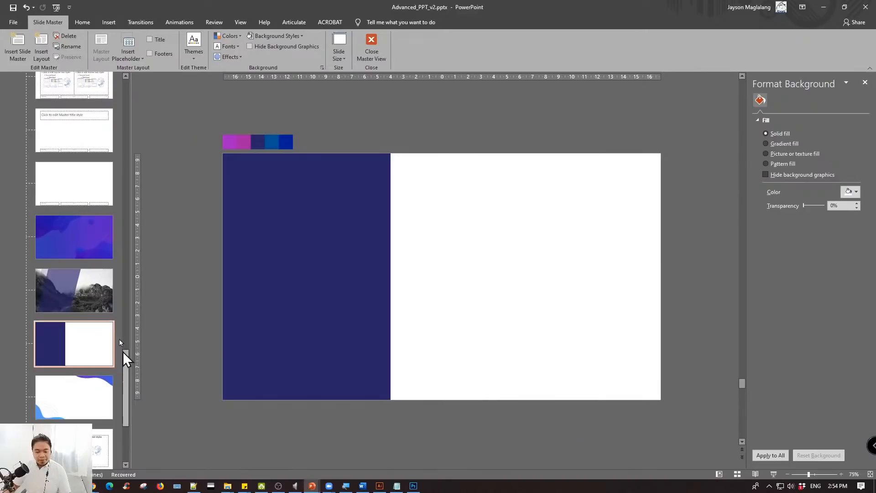
pyautogui.click(86, 293)
pyautogui.click(83, 348)
pyautogui.click(85, 301)
pyautogui.click(80, 343)
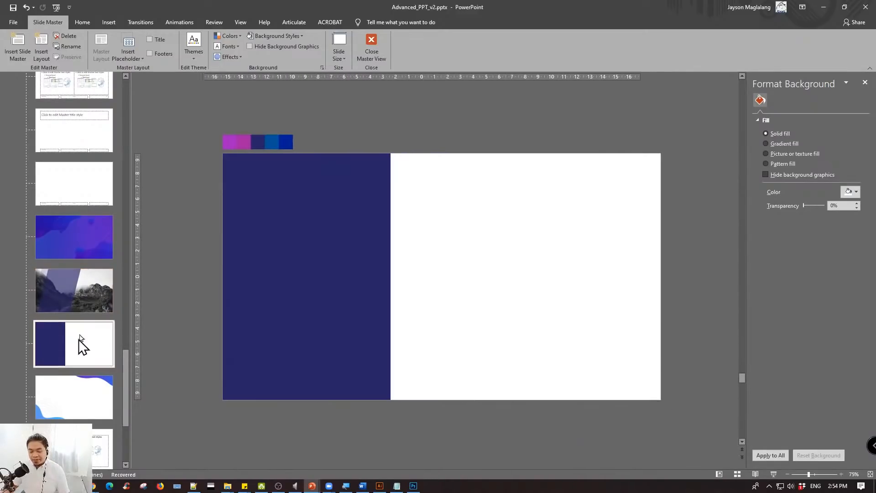
pyautogui.click(81, 298)
pyautogui.click(79, 335)
pyautogui.click(79, 294)
pyautogui.click(75, 343)
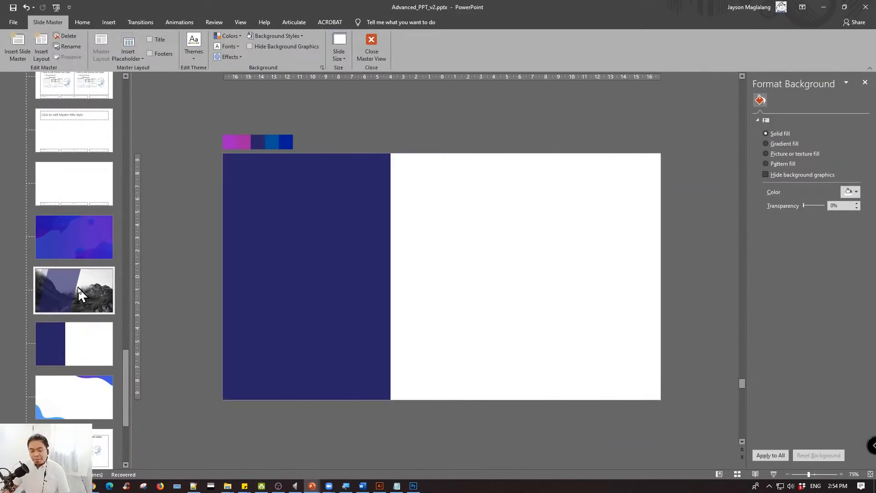
pyautogui.click(79, 295)
pyautogui.click(73, 346)
# - Close the slide master view to return to the presentation's slides
pyautogui.click(76, 230)
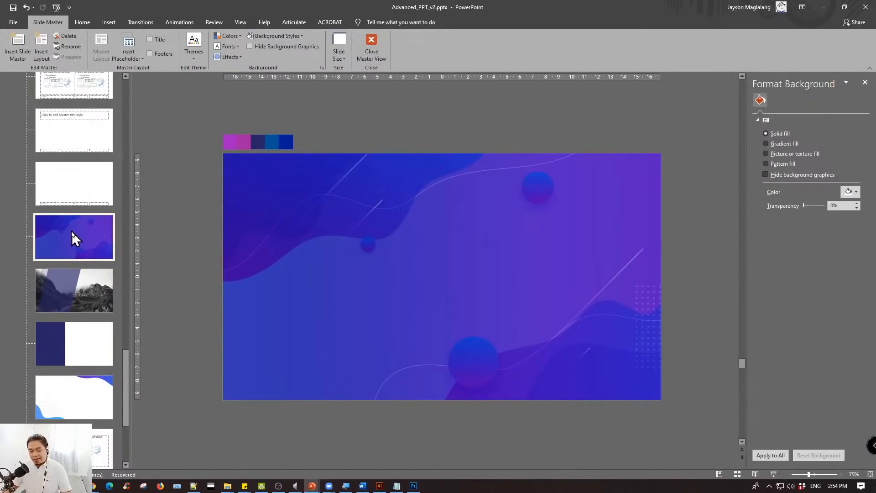
pyautogui.click(373, 41)
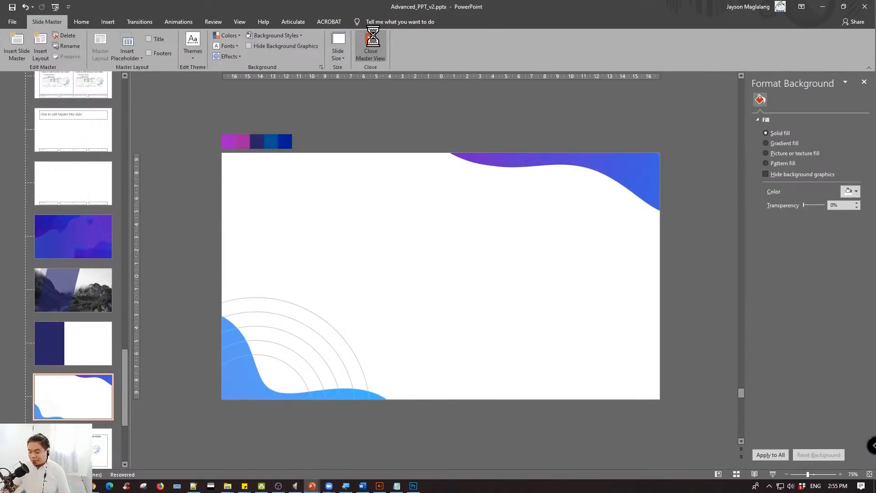
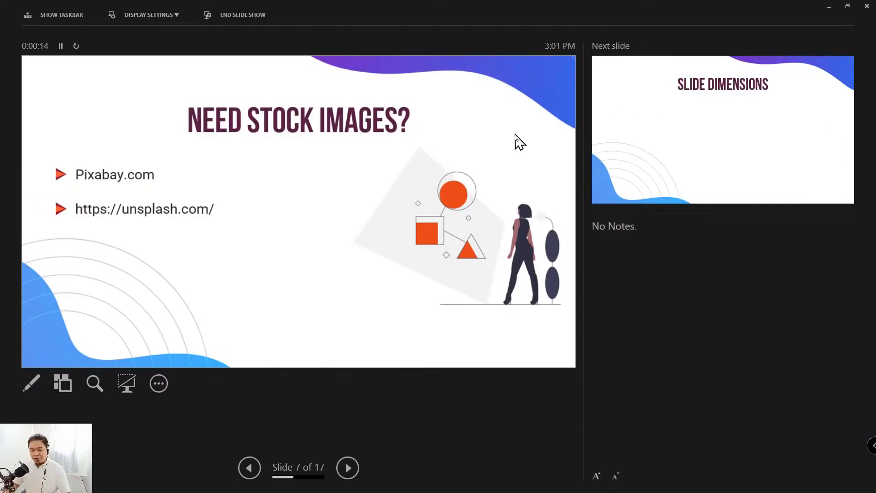
# - End the slide show and look through the slides from the Advanced PowerPoint for Teachers title onward
pyautogui.press('Escape')
pyautogui.scroll(-3, 82, 315)
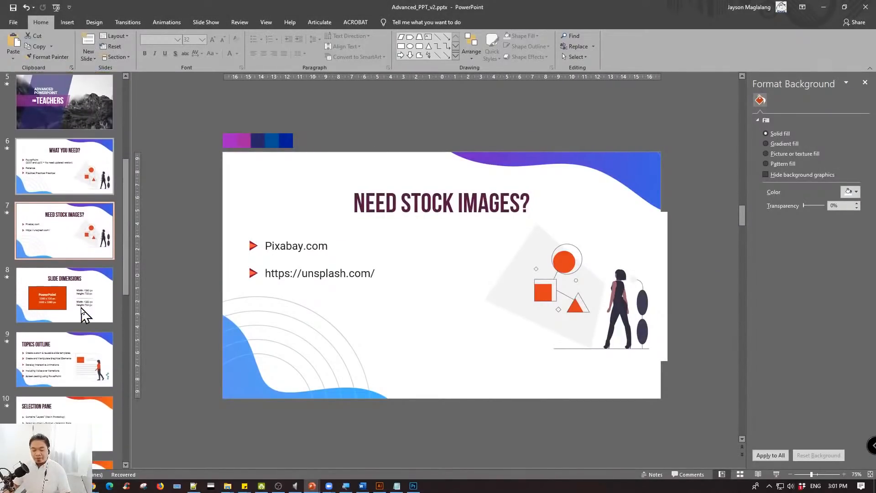
pyautogui.click(81, 338)
pyautogui.scroll(1, 79, 149)
pyautogui.click(78, 146)
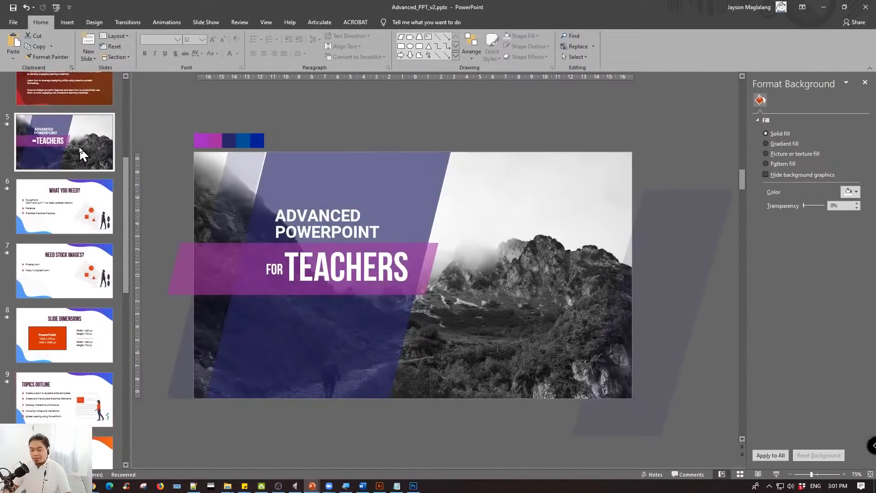
pyautogui.scroll(-1, 79, 145)
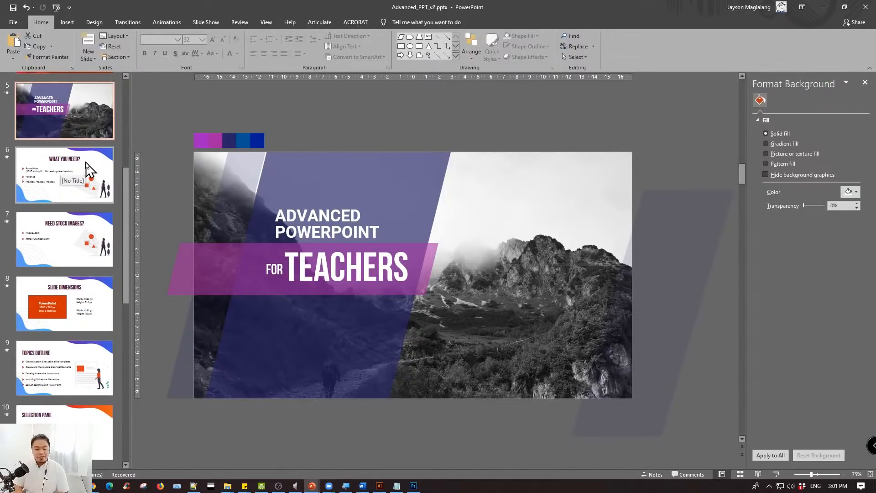
pyautogui.click(112, 172)
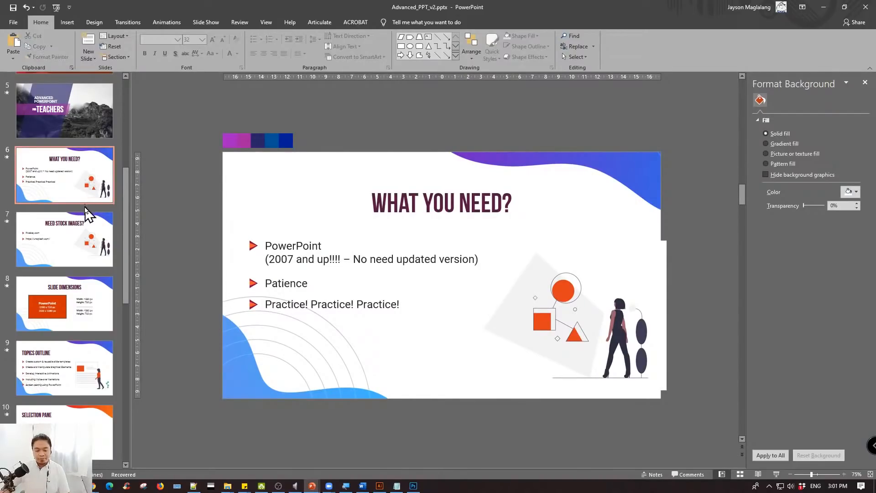
pyautogui.scroll(-1, 71, 228)
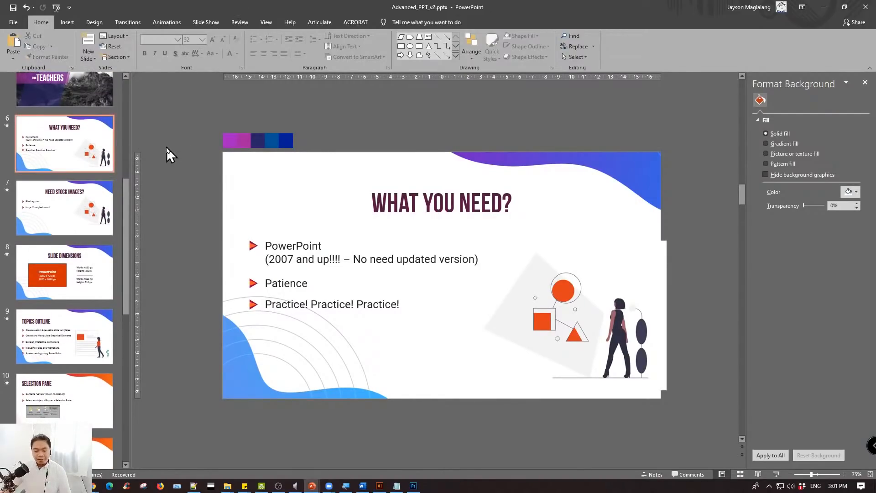
pyautogui.scroll(-3, 87, 269)
pyautogui.scroll(-1, 87, 269)
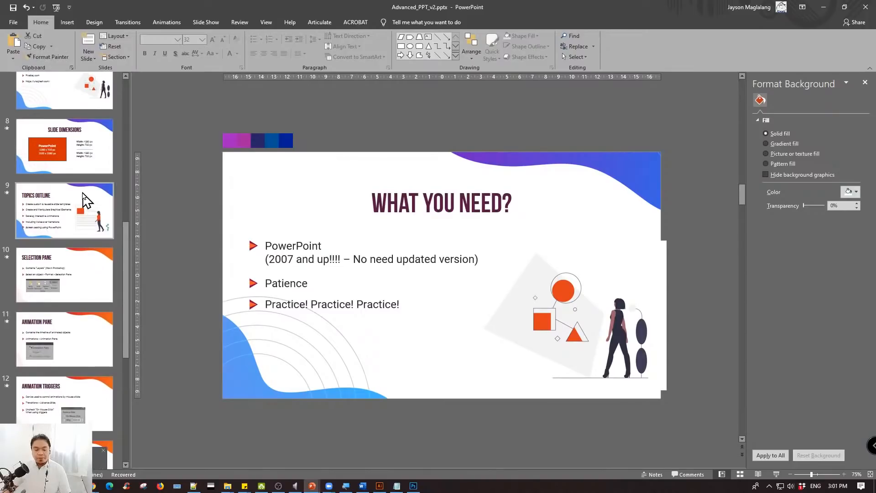
# - Review the first two topics on the Topics Outline slide, on slide templates and graphical elements
pyautogui.click(84, 210)
pyautogui.click(322, 237)
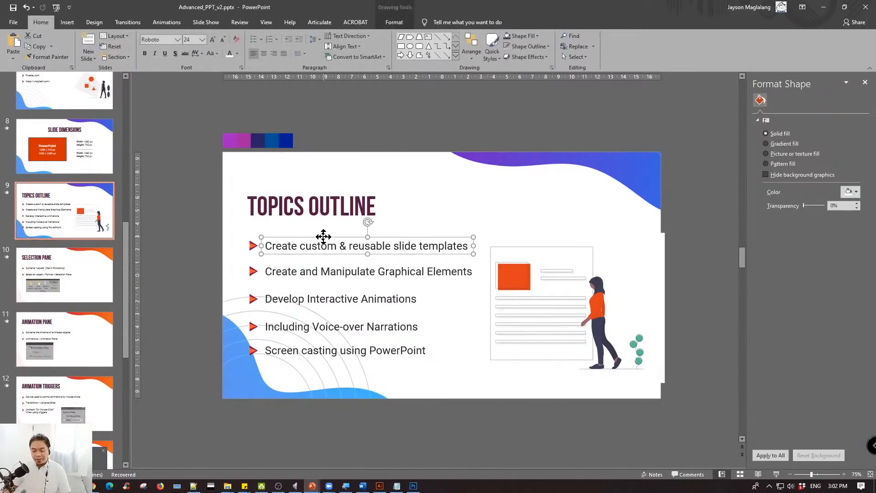
pyautogui.click(189, 226)
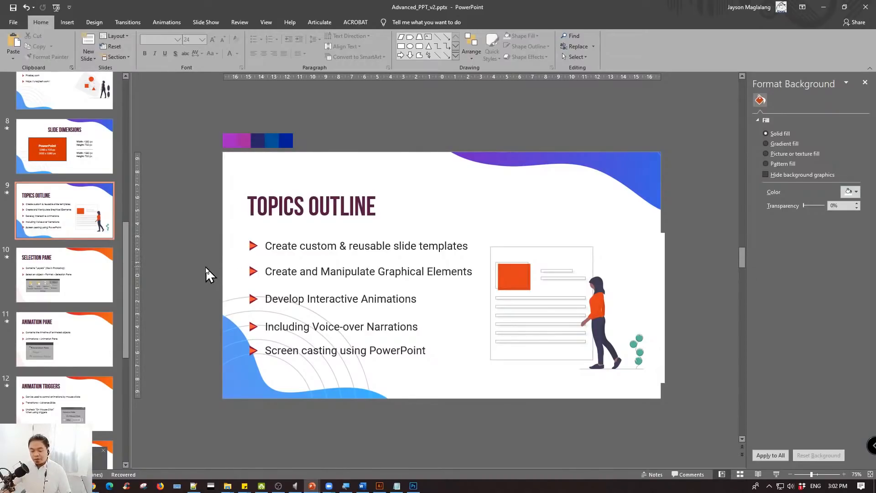
pyautogui.click(420, 267)
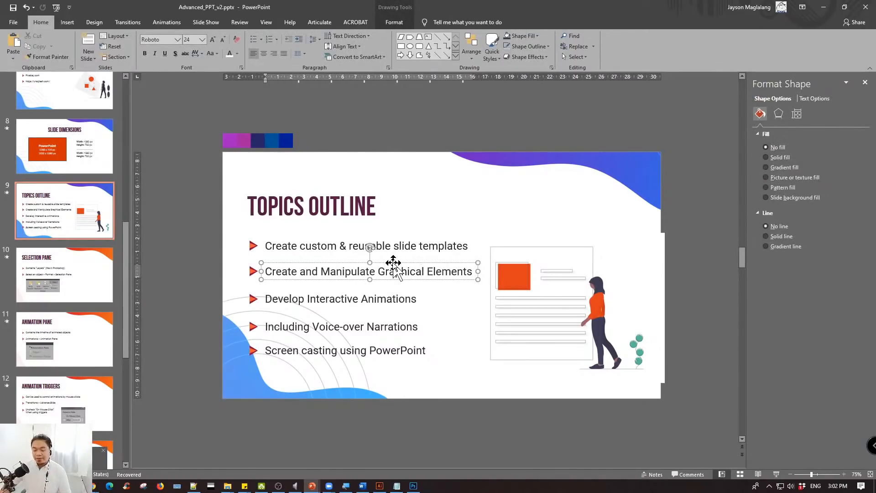
pyautogui.click(173, 226)
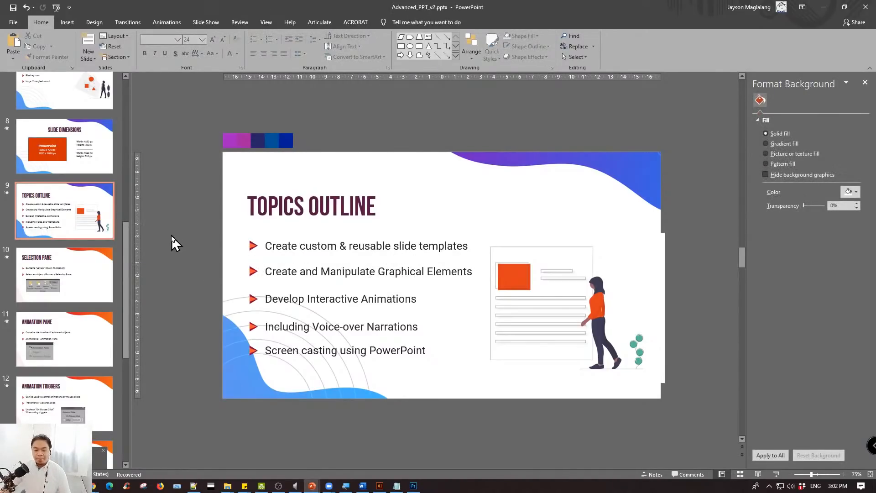
# - Insert a new slide after the Topics Outline slide and duplicate its wave layout in the slide master
pyautogui.rightClick(78, 203)
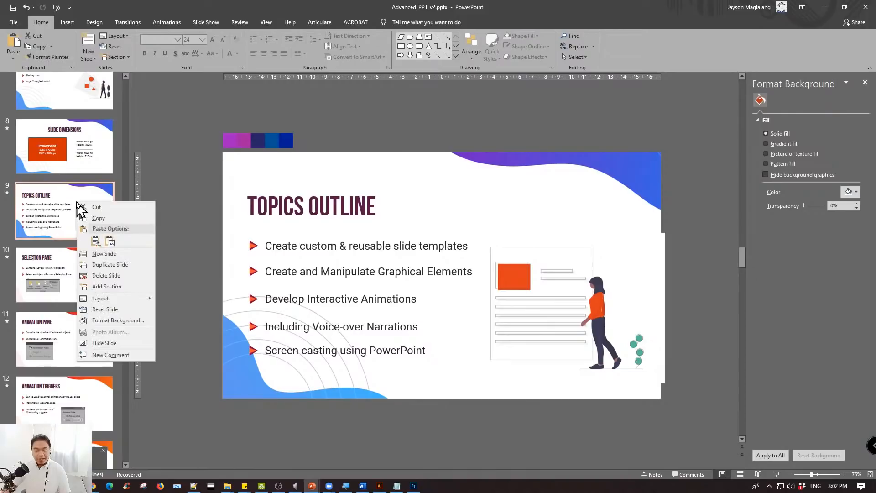
pyautogui.click(105, 253)
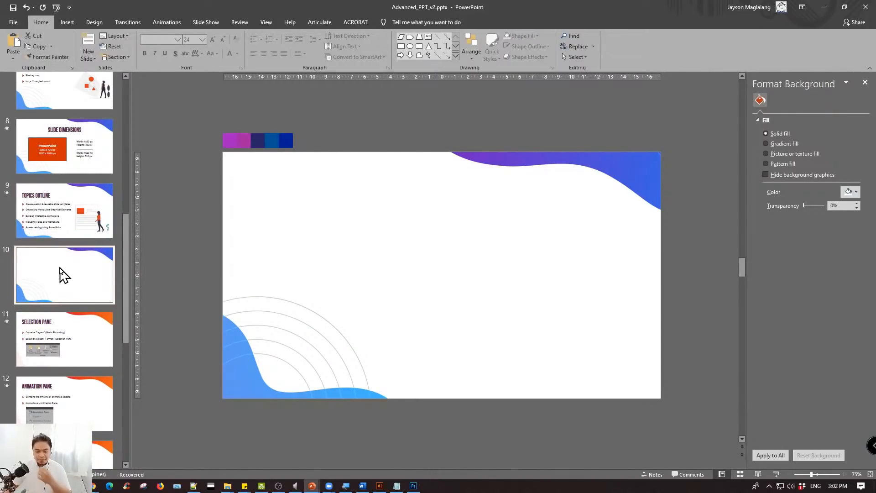
pyautogui.click(266, 22)
pyautogui.click(121, 45)
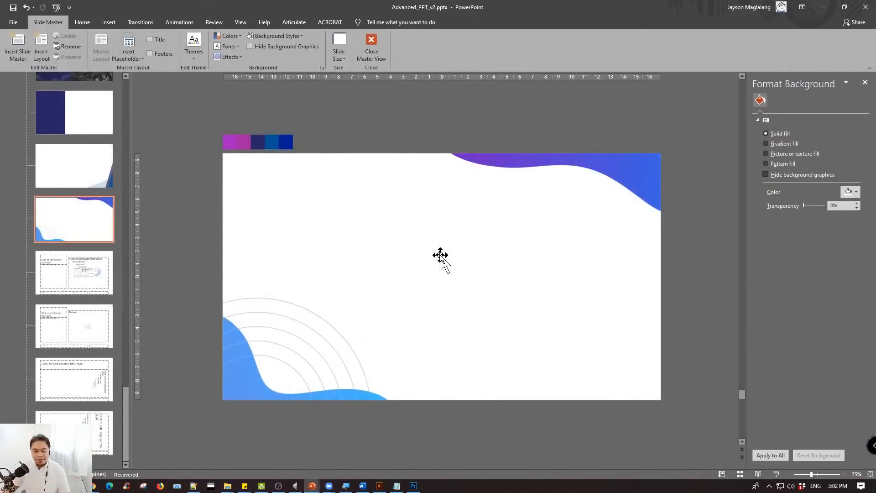
pyautogui.rightClick(87, 220)
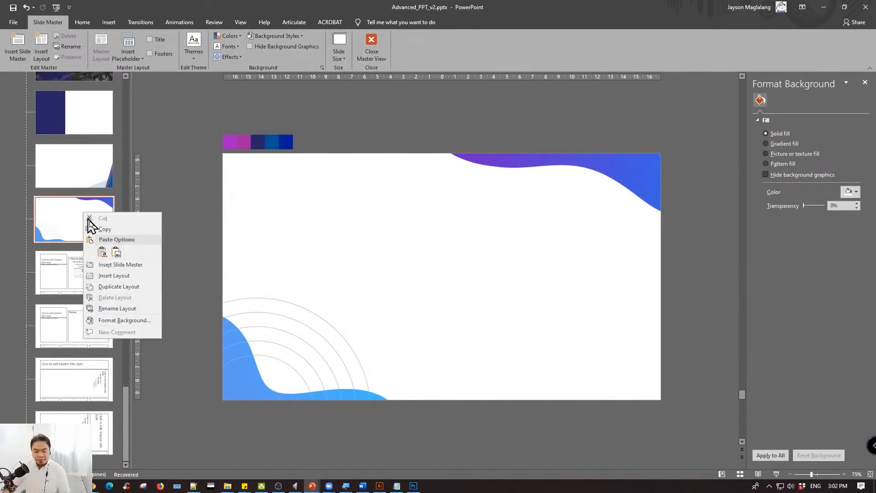
pyautogui.click(118, 286)
# - Draw a rectangle about 18.8 cm wide and 13.9 cm high over the lower-left wave and circles of the duplicated layout
pyautogui.click(106, 23)
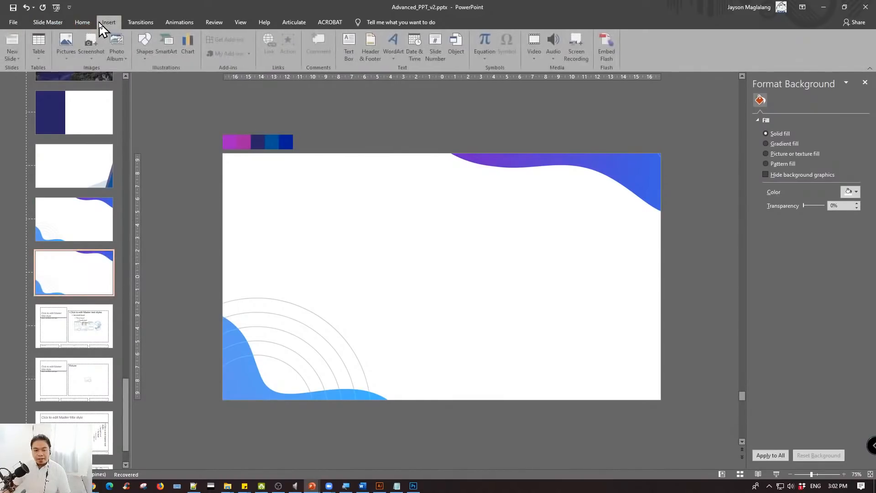
pyautogui.click(146, 50)
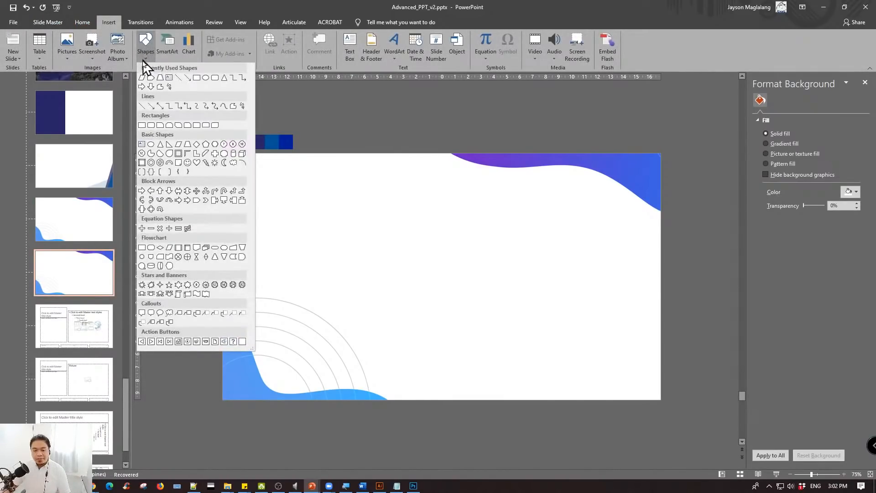
pyautogui.click(197, 78)
pyautogui.moveTo(222, 220)
pyautogui.mouseDown()
pyautogui.moveTo(446, 370)
pyautogui.moveTo(466, 401)
pyautogui.mouseUp()
pyautogui.moveTo(332, 262); pyautogui.dragTo(541, 285)
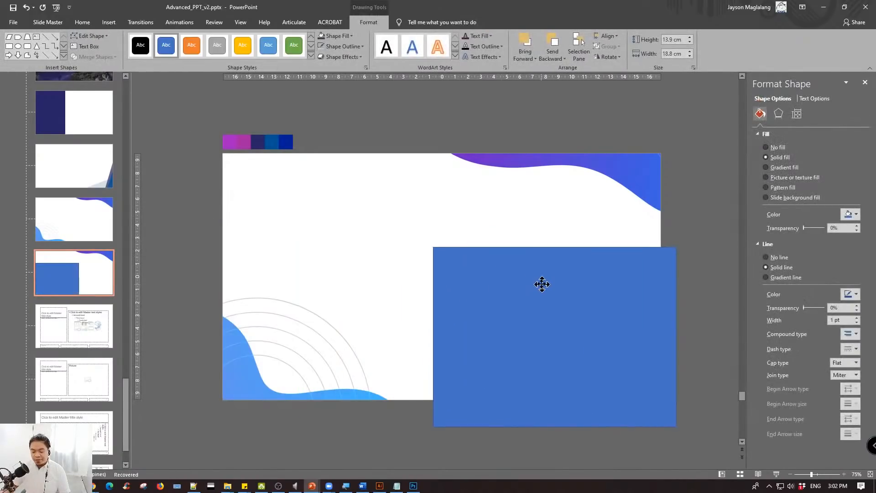
pyautogui.hotkey('ctrl', 'z')
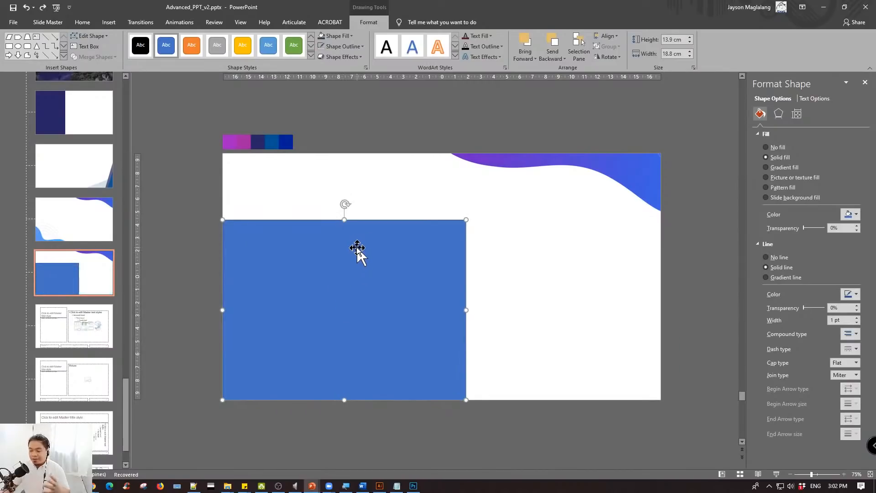
# - Remove the rectangle's outline and fill it with white
pyautogui.click(778, 257)
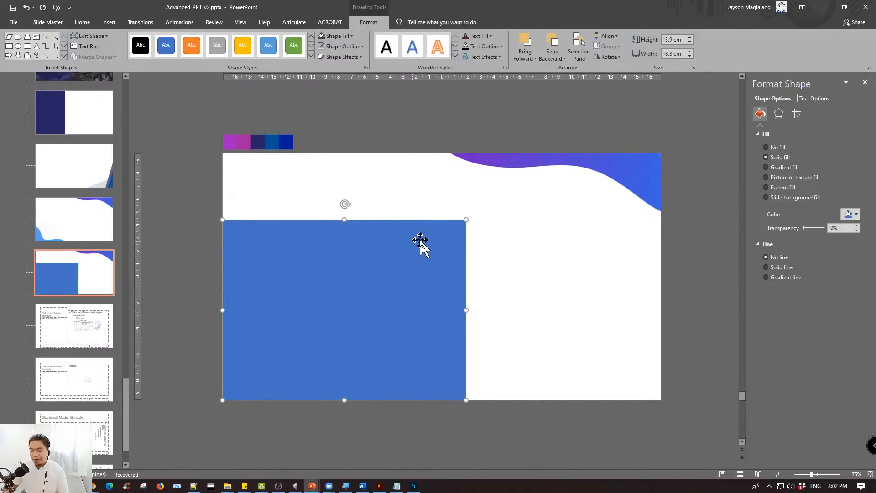
pyautogui.click(851, 214)
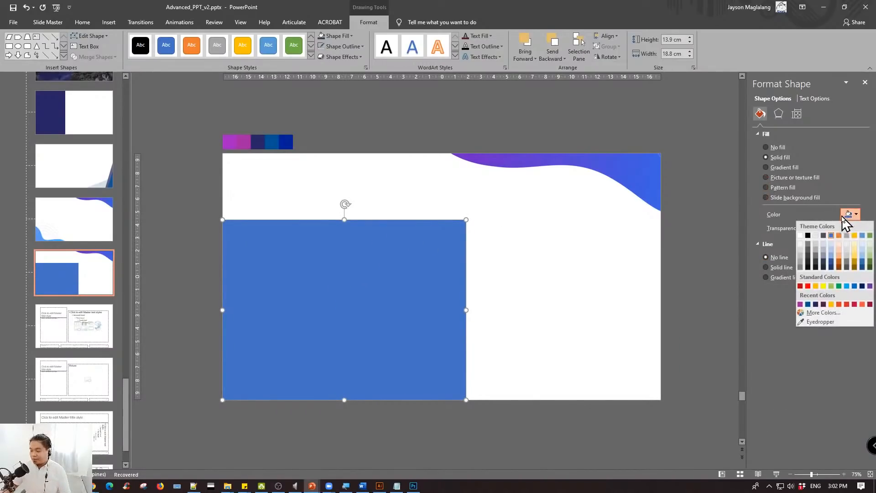
pyautogui.click(803, 237)
pyautogui.click(392, 193)
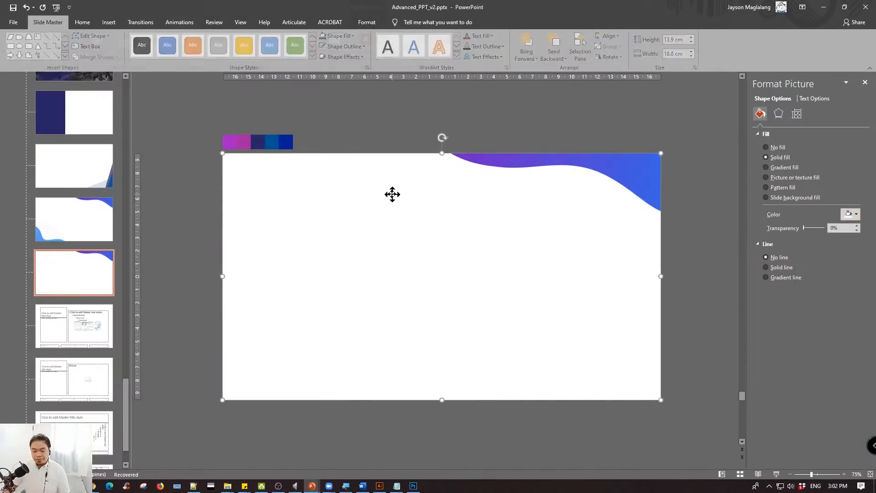
# - Set the white rectangle's fill transparency to 18% to fade the wave beneath it
pyautogui.click(343, 254)
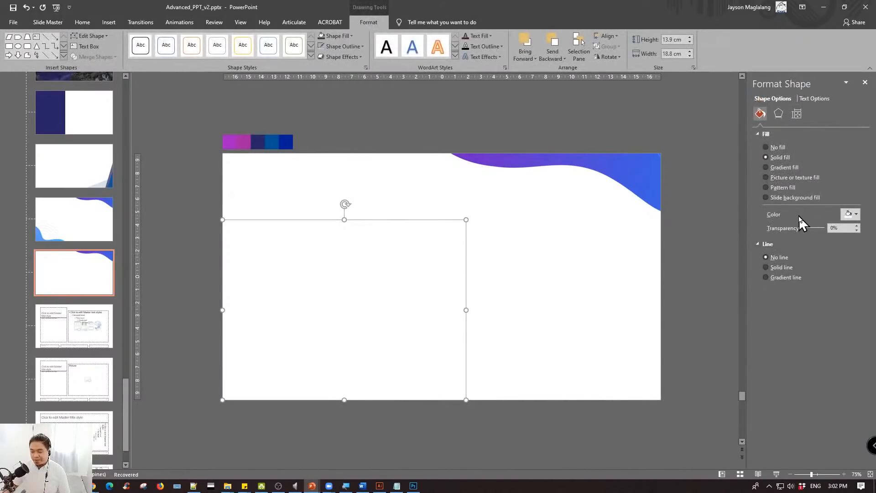
pyautogui.moveTo(803, 228); pyautogui.dragTo(807, 227)
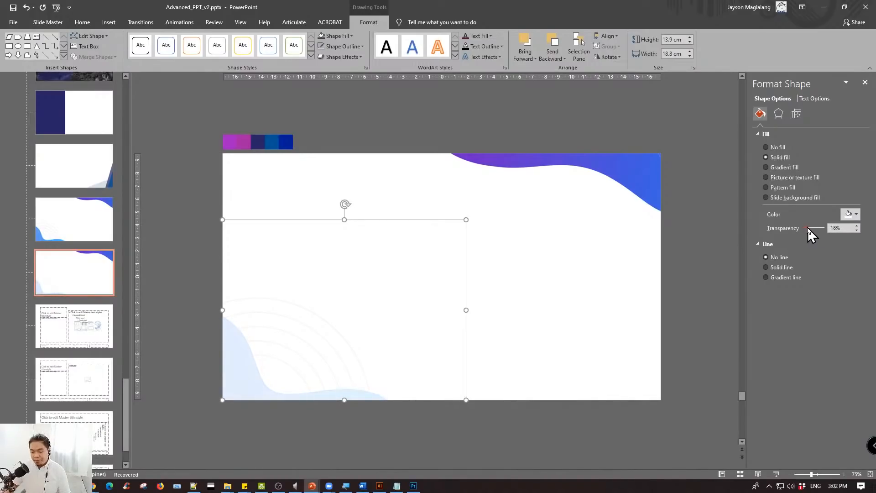
pyautogui.click(175, 244)
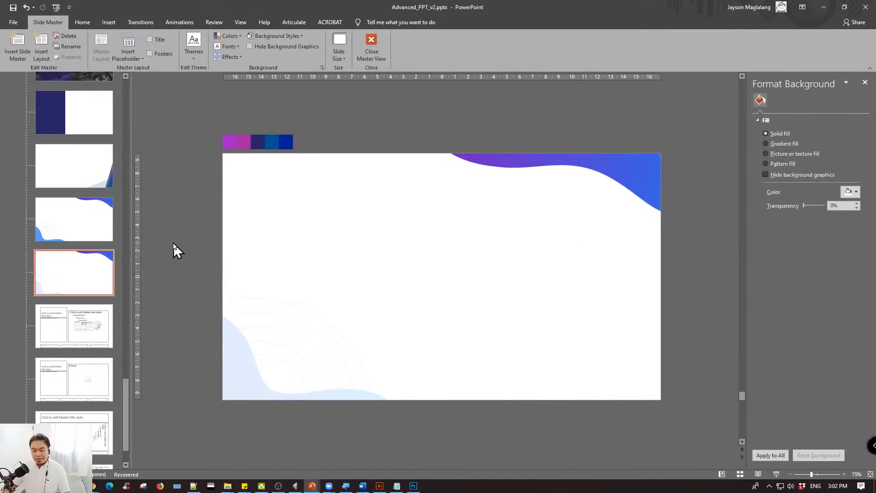
# - Compare the original wave layout with its faded copy and close the slide master view
pyautogui.click(73, 229)
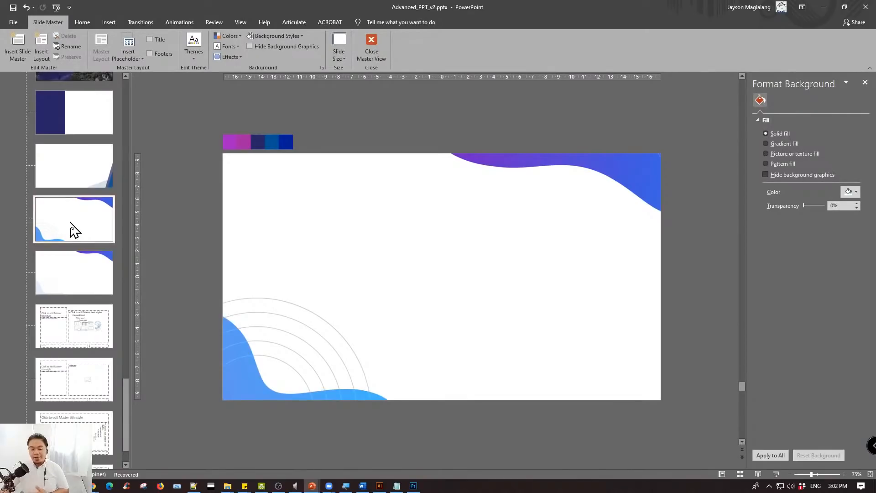
pyautogui.click(89, 284)
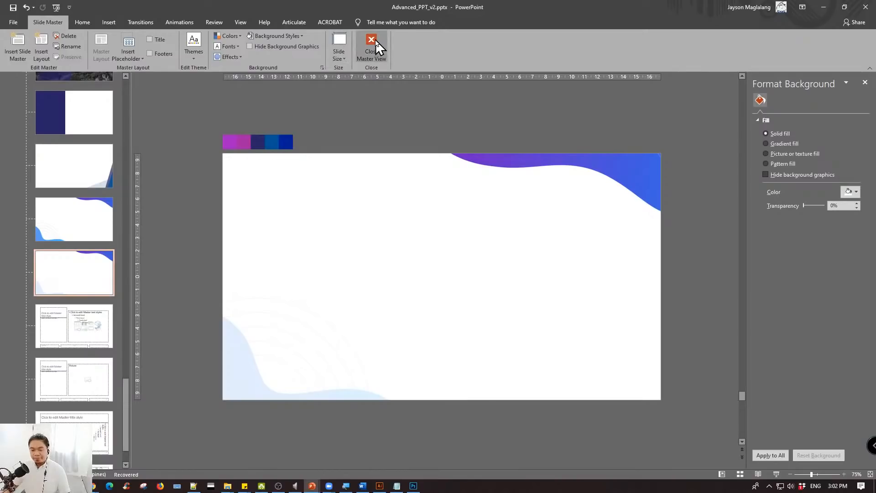
pyautogui.click(386, 50)
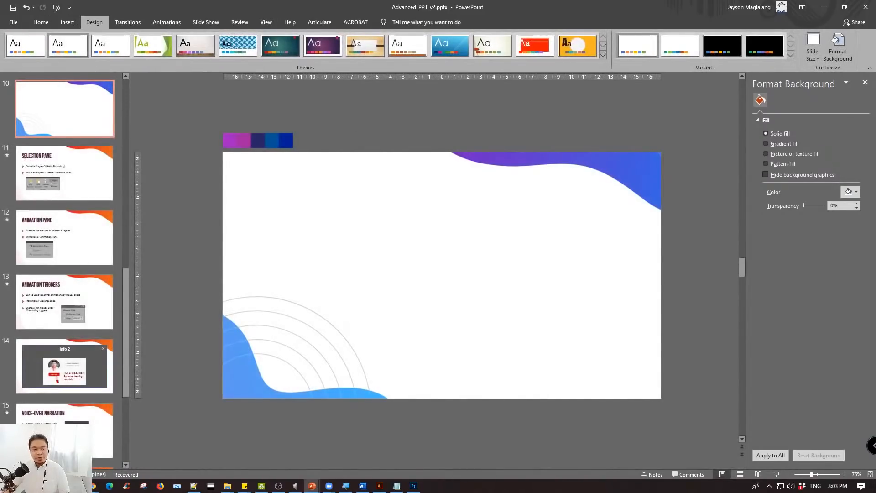
# - Apply the faded wave layout to slides 6 through 9
pyautogui.hotkey('alt', 'Tab')
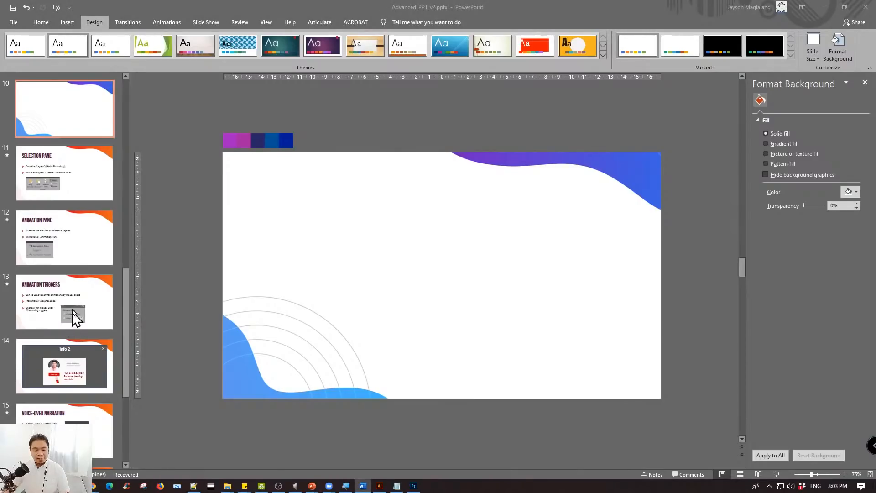
pyautogui.scroll(5, 81, 187)
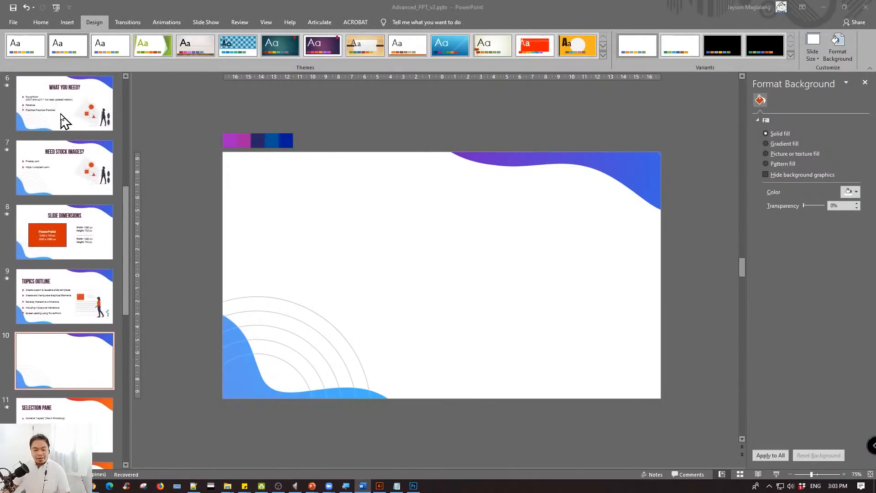
pyautogui.scroll(3, 78, 152)
pyautogui.scroll(-4, 80, 191)
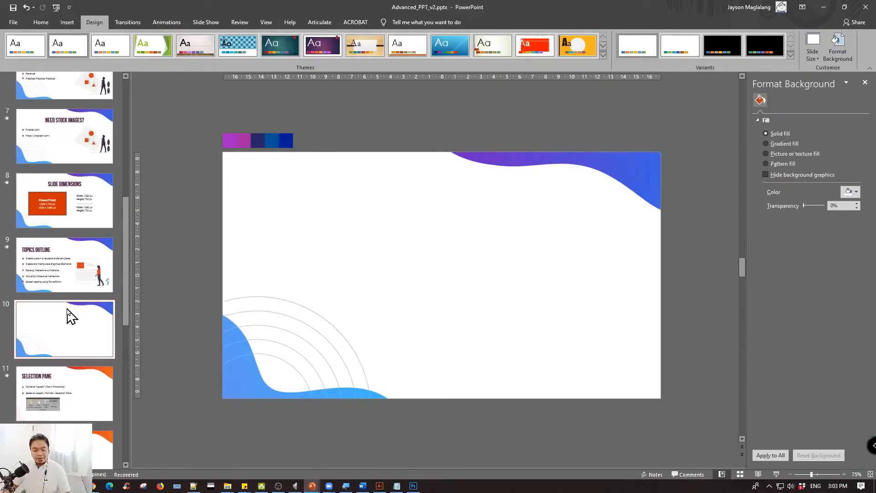
pyautogui.click(68, 276)
pyautogui.scroll(3, 66, 228)
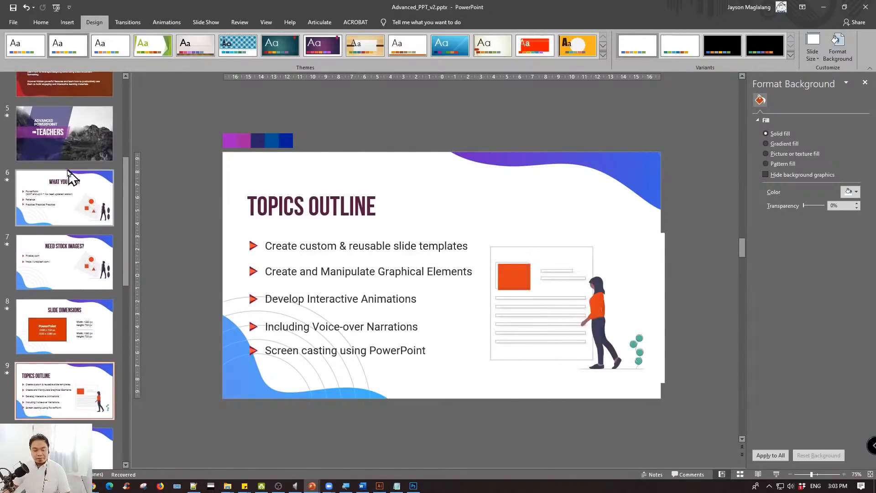
pyautogui.rightClick(61, 185)
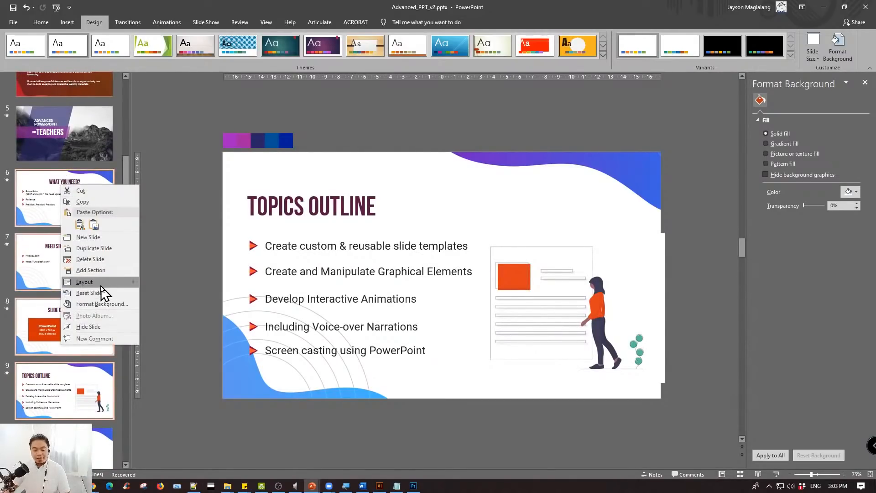
pyautogui.moveTo(104, 286)
pyautogui.click(261, 302)
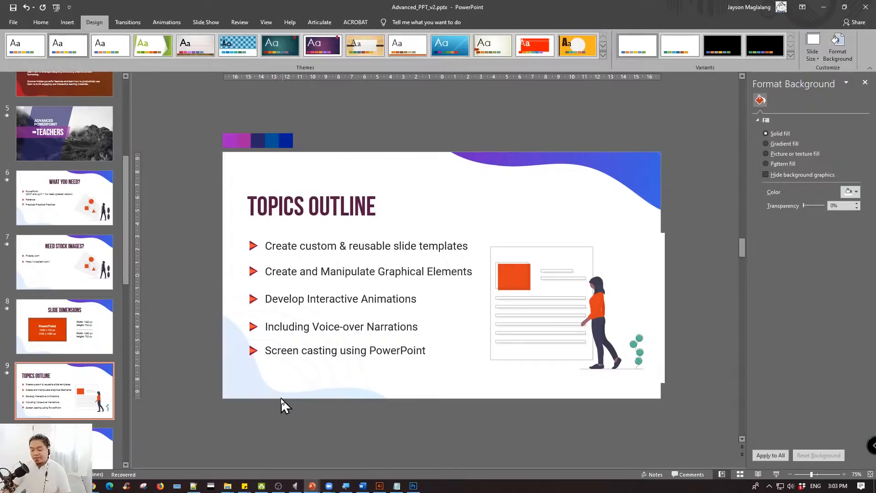
# - Apply the faded wave layout (5_Custom Layout) to slide 10
pyautogui.scroll(-3, 60, 287)
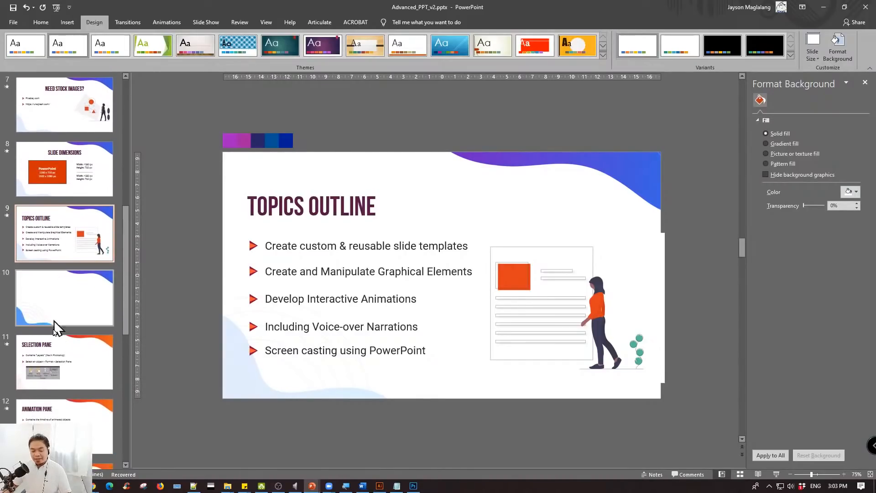
pyautogui.click(66, 306)
pyautogui.rightClick(64, 295)
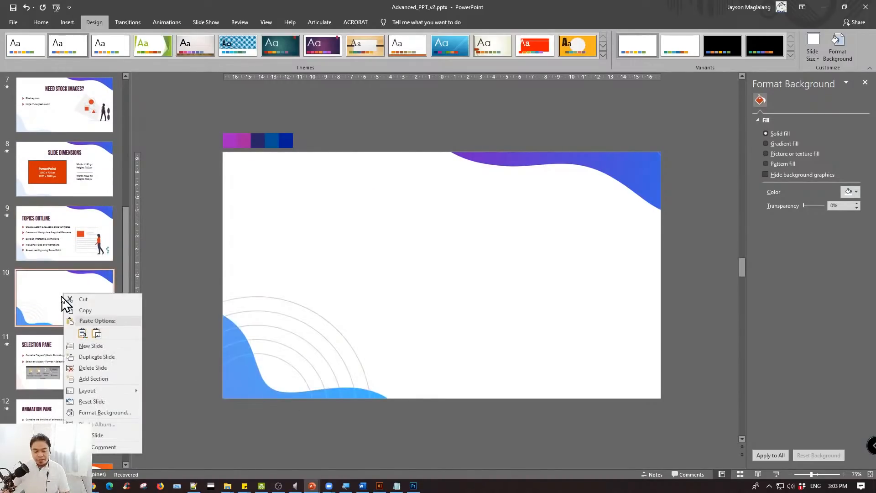
pyautogui.moveTo(107, 390)
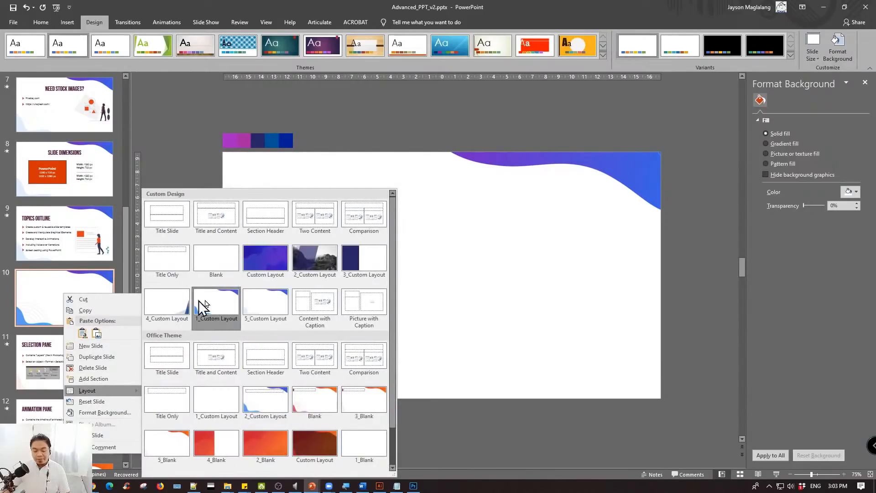
pyautogui.click(268, 307)
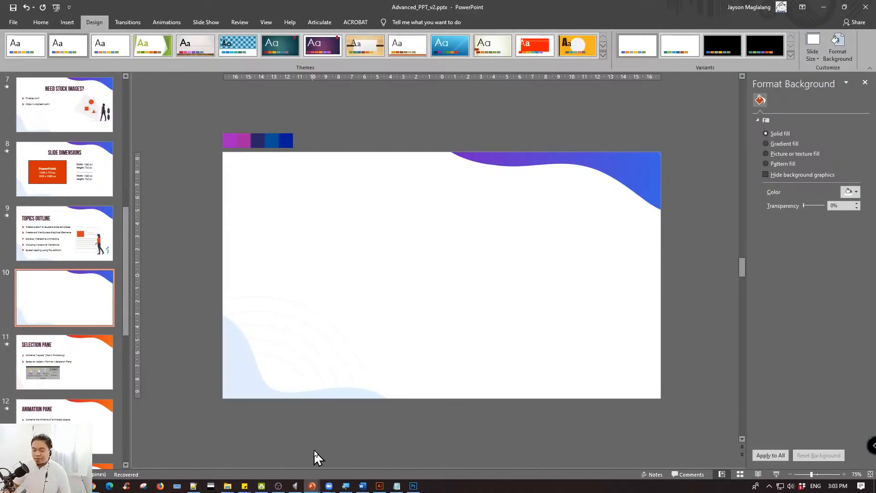
pyautogui.click(64, 238)
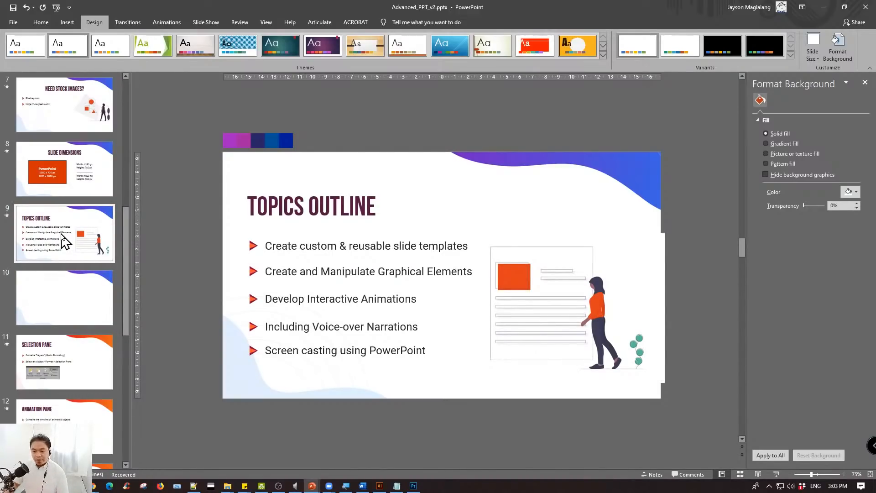
pyautogui.click(82, 295)
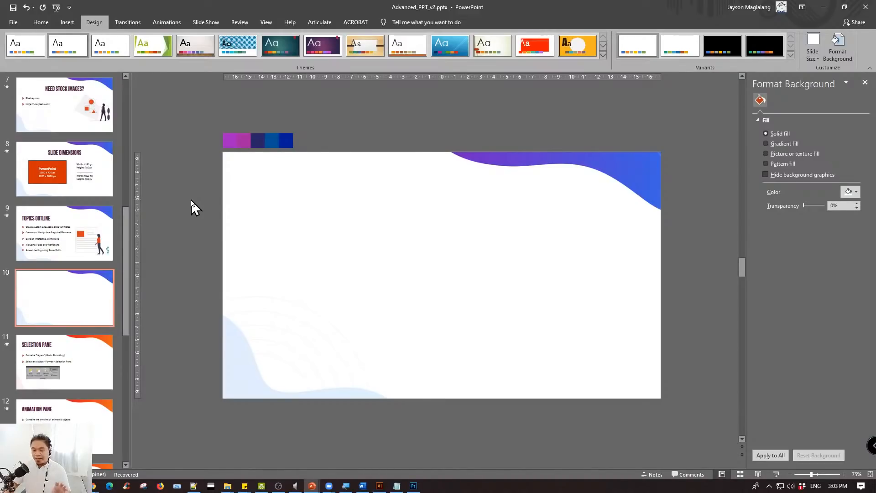
pyautogui.click(41, 22)
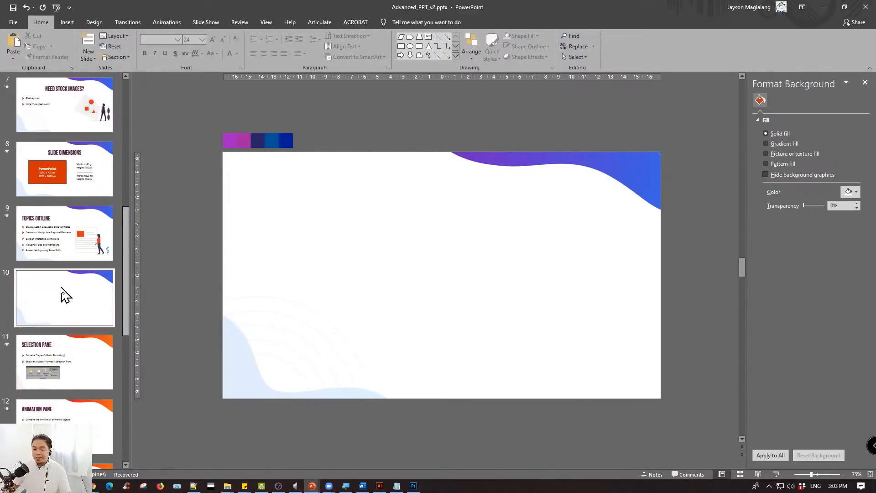
pyautogui.click(160, 259)
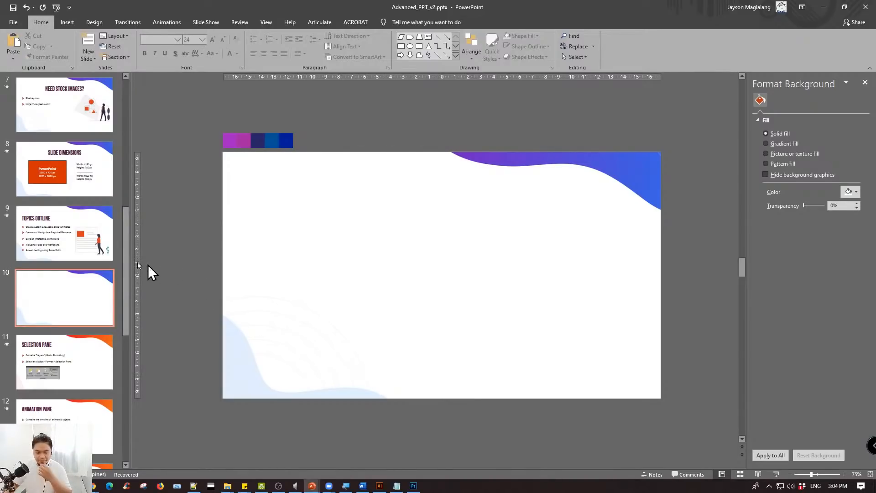
pyautogui.click(80, 294)
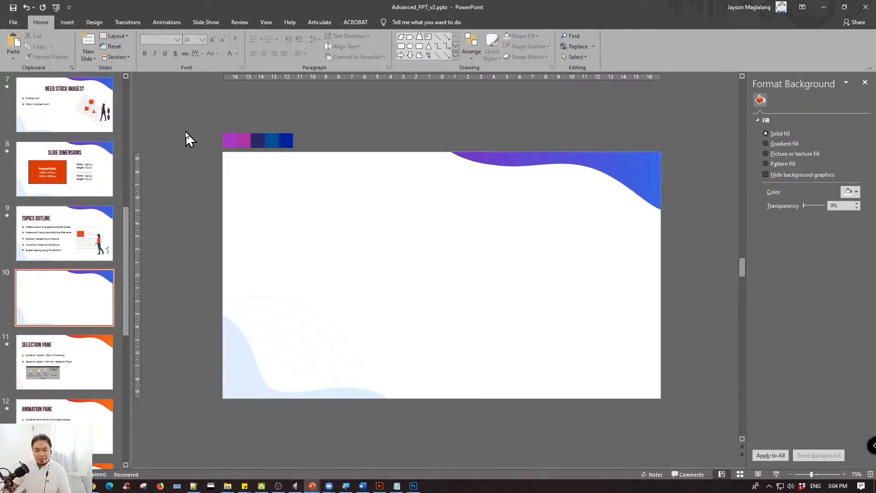
# - Add a plain text box reading "Some title here" in the upper part of slide 10
pyautogui.click(67, 23)
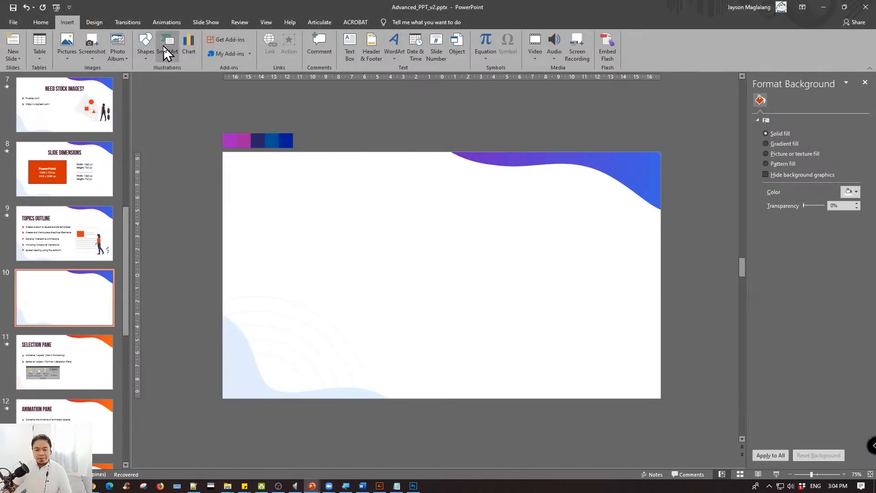
pyautogui.click(145, 48)
pyautogui.click(168, 77)
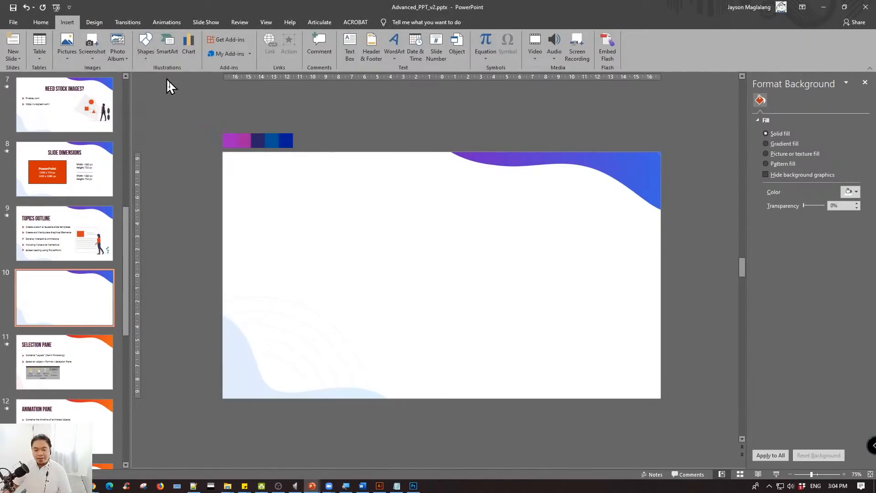
pyautogui.click(308, 203)
pyautogui.write('Some')
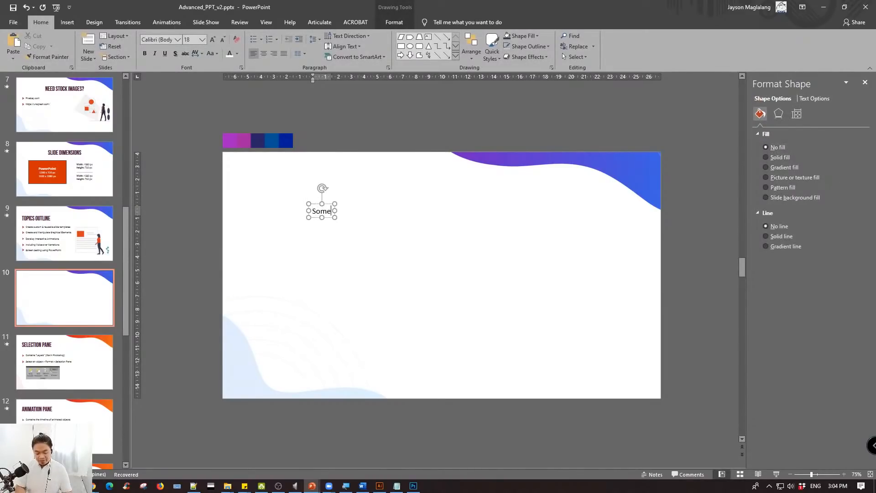
pyautogui.write(' title here')
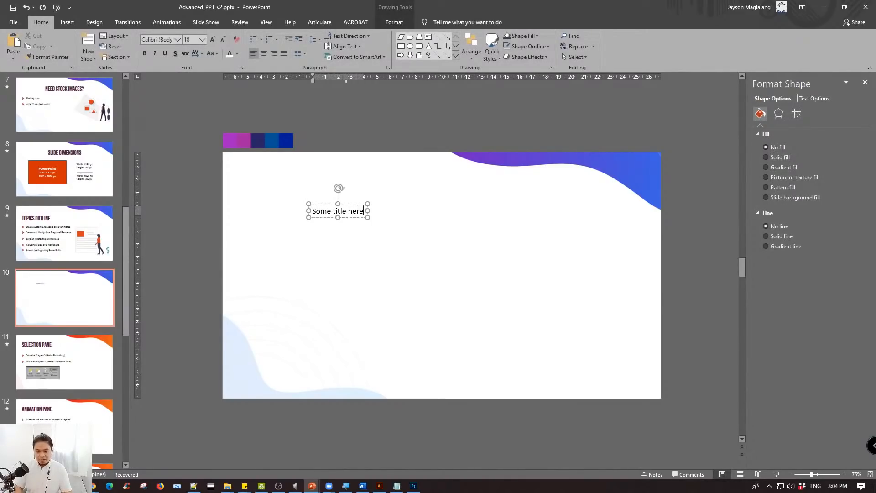
pyautogui.click(319, 201)
pyautogui.click(314, 204)
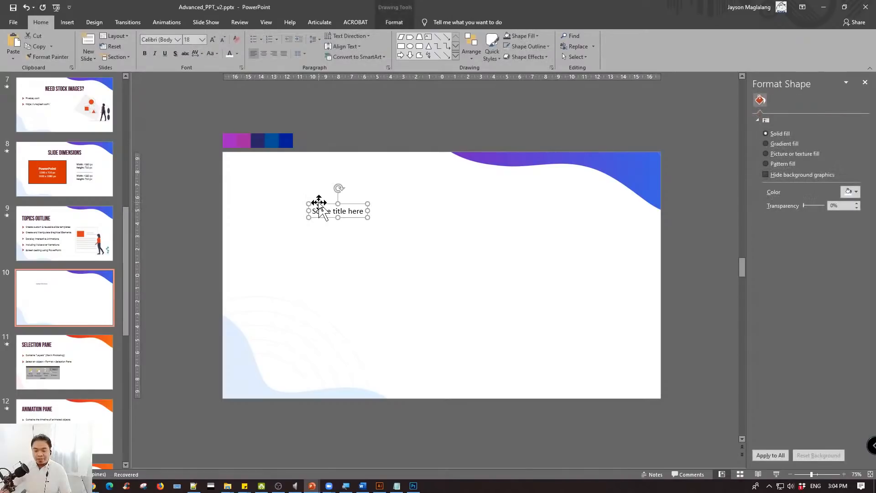
# - Copy the "Topics Outline" title from slide 9 to the top of slide 10 and delete the plain text box there
pyautogui.click(72, 237)
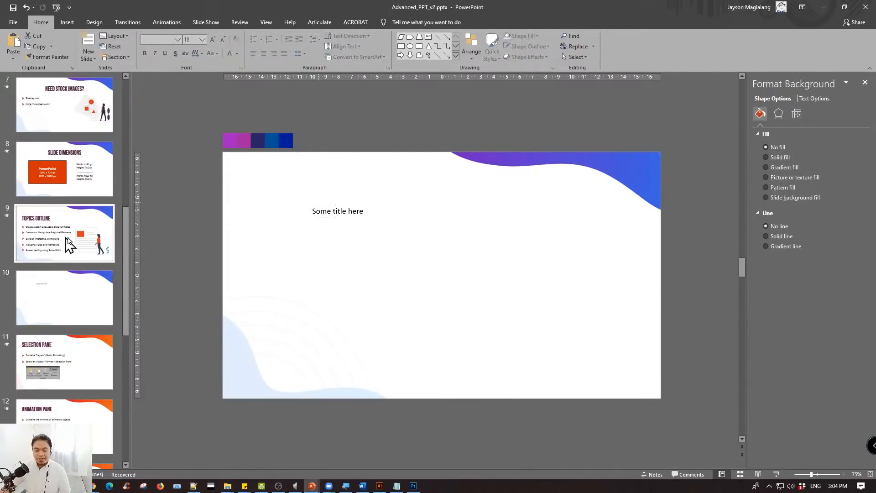
pyautogui.click(298, 191)
pyautogui.hotkey('ctrl', 'c')
pyautogui.click(102, 307)
pyautogui.hotkey('ctrl', 'v')
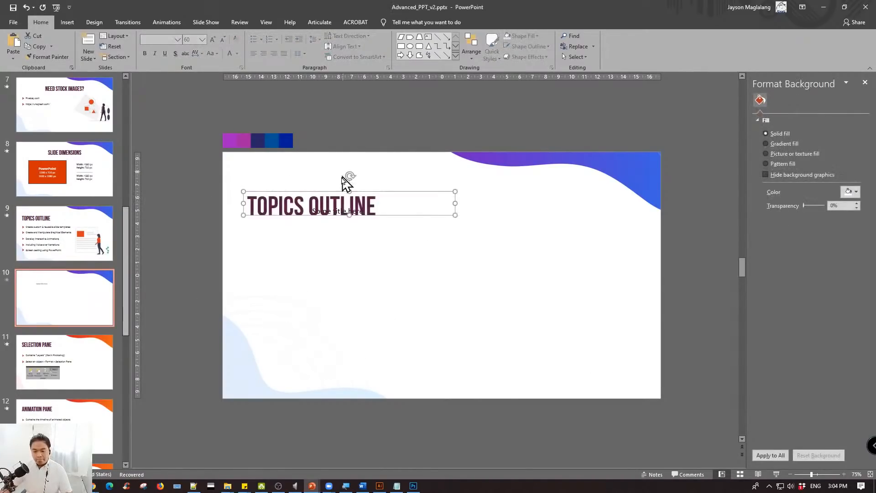
pyautogui.moveTo(342, 203); pyautogui.dragTo(343, 173)
pyautogui.click(343, 203)
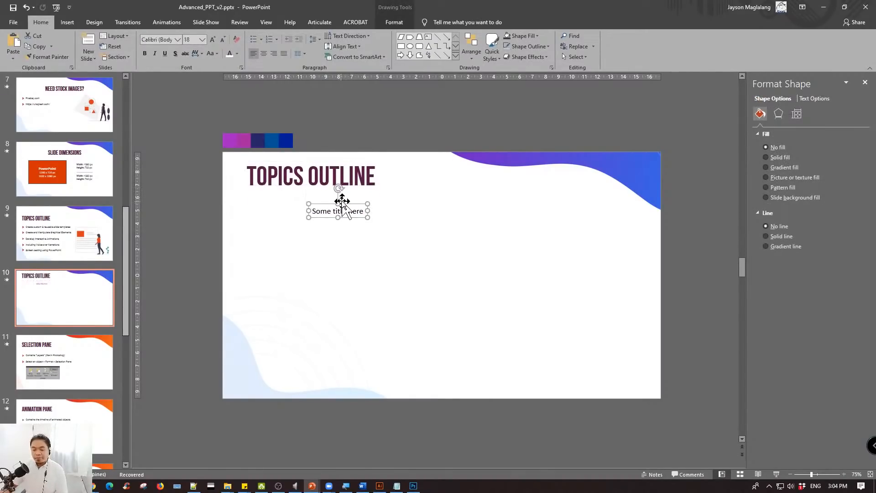
pyautogui.press('Delete')
# - Replace the pasted title's text on slide 10 with "Some title here"
pyautogui.click(316, 183)
pyautogui.hotkey('ctrl', 'a')
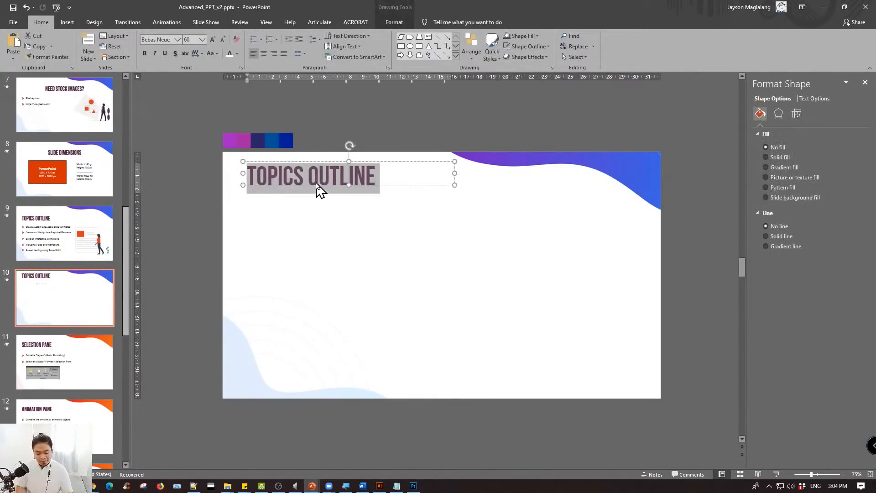
pyautogui.write('Some tiutl')
pyautogui.press('BackSpace')
pyautogui.press('BackSpace')
pyautogui.press('BackSpace')
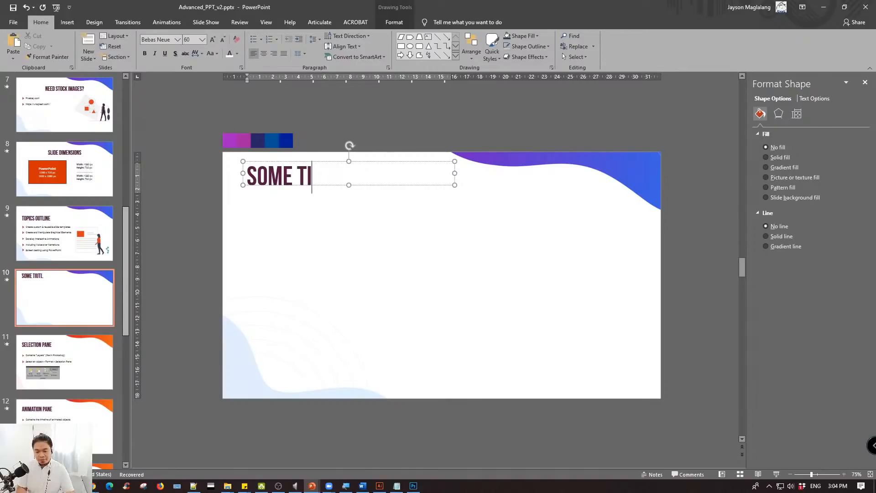
pyautogui.write('tle')
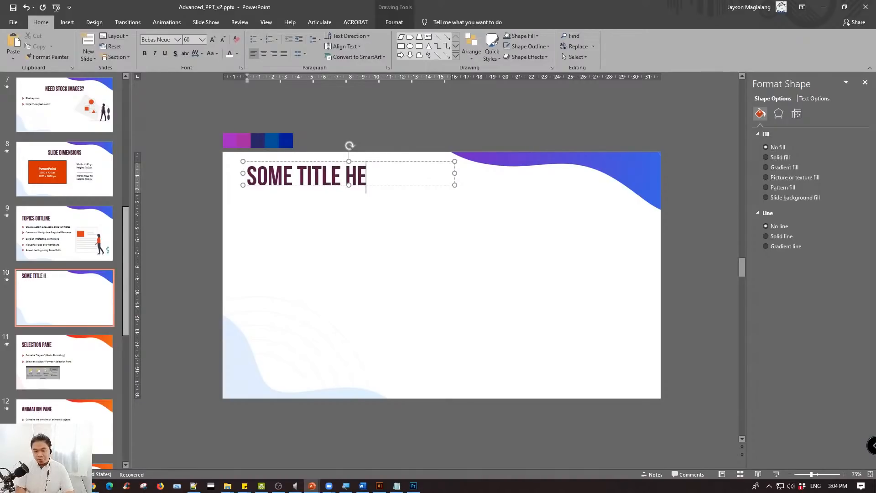
# - Move the title a little lower, center its text and align its box to the slide's horizontal center
pyautogui.moveTo(384, 163); pyautogui.dragTo(497, 192)
pyautogui.click(495, 194)
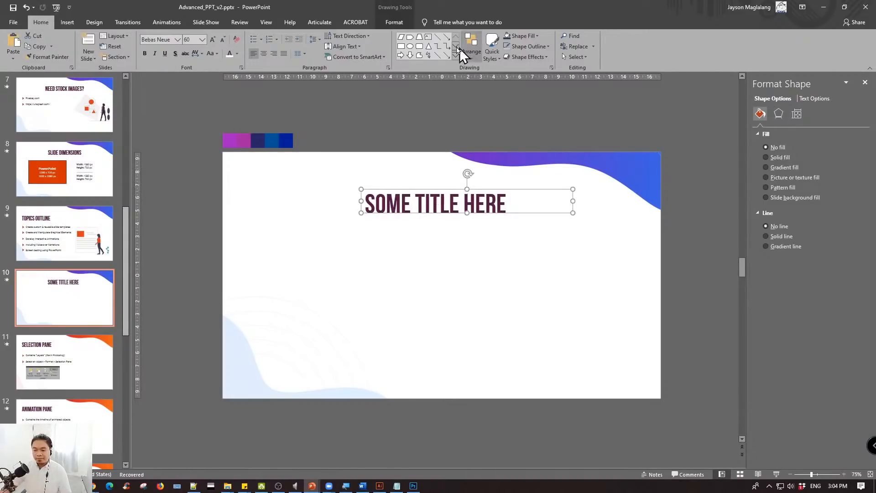
pyautogui.click(263, 54)
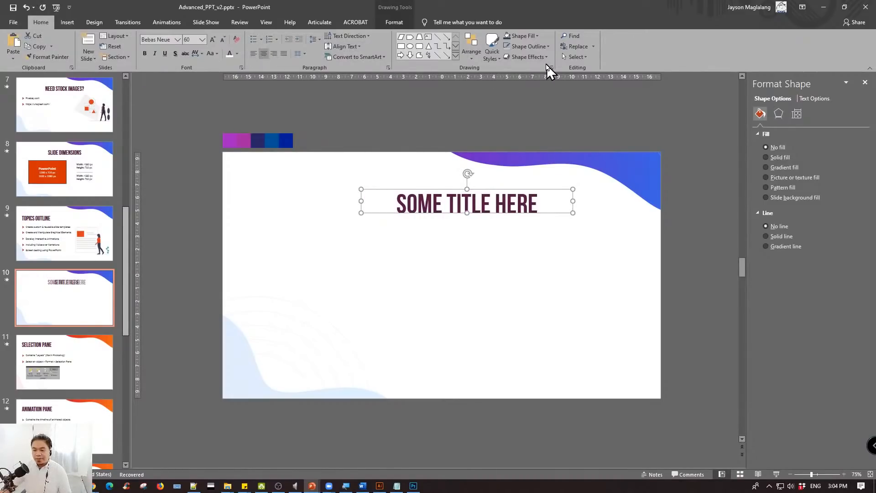
pyautogui.click(471, 50)
pyautogui.moveTo(493, 178)
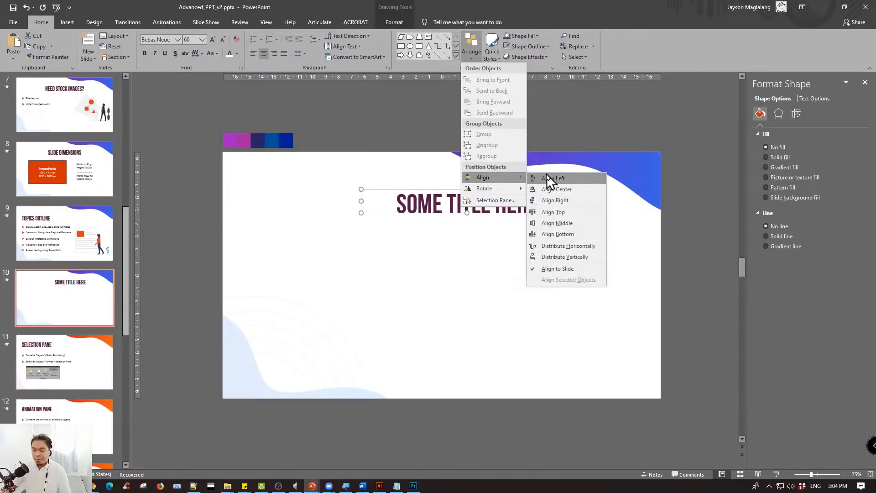
pyautogui.click(550, 190)
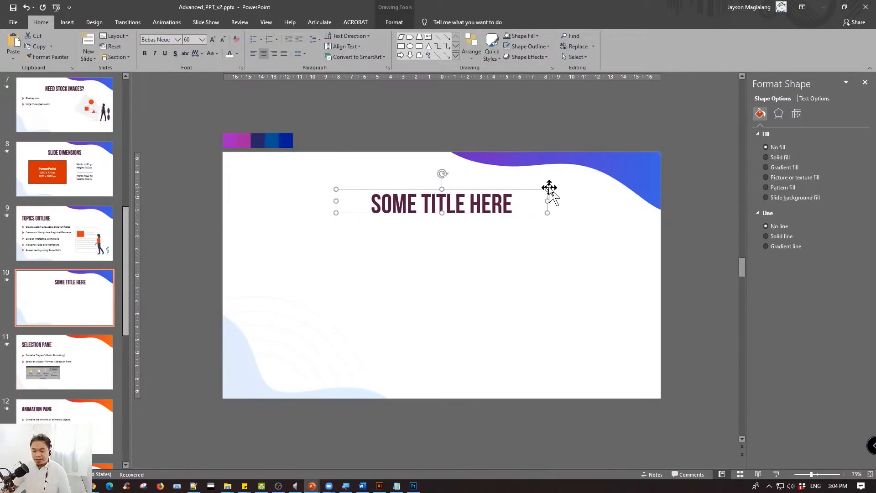
pyautogui.click(456, 216)
pyautogui.click(453, 250)
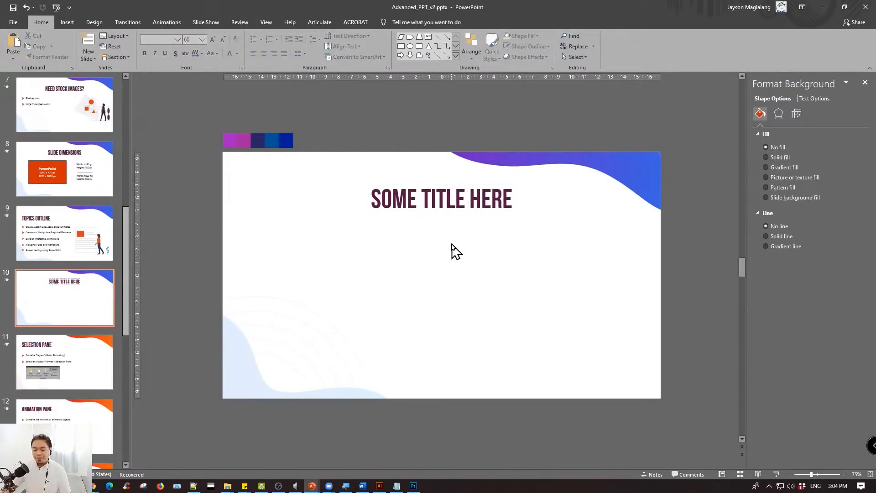
# - Left-align the title's text and move its box toward the slide's left margin
pyautogui.click(420, 192)
pyautogui.click(254, 54)
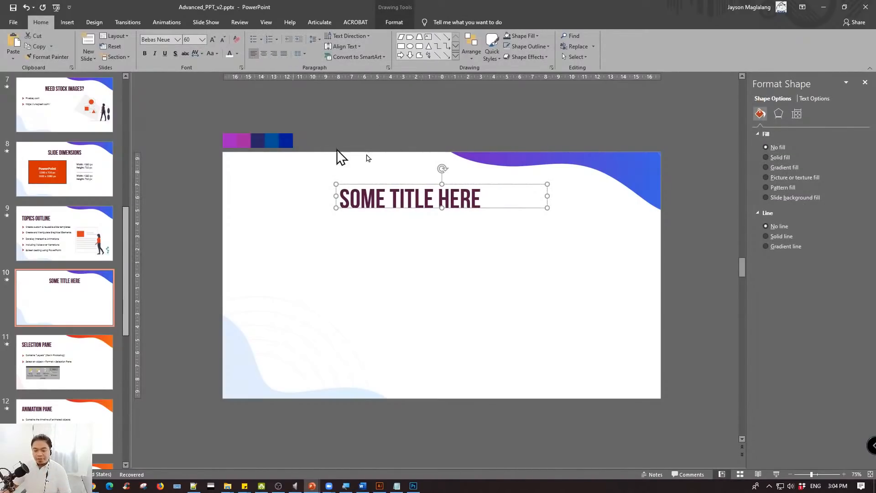
pyautogui.moveTo(380, 185); pyautogui.dragTo(298, 183)
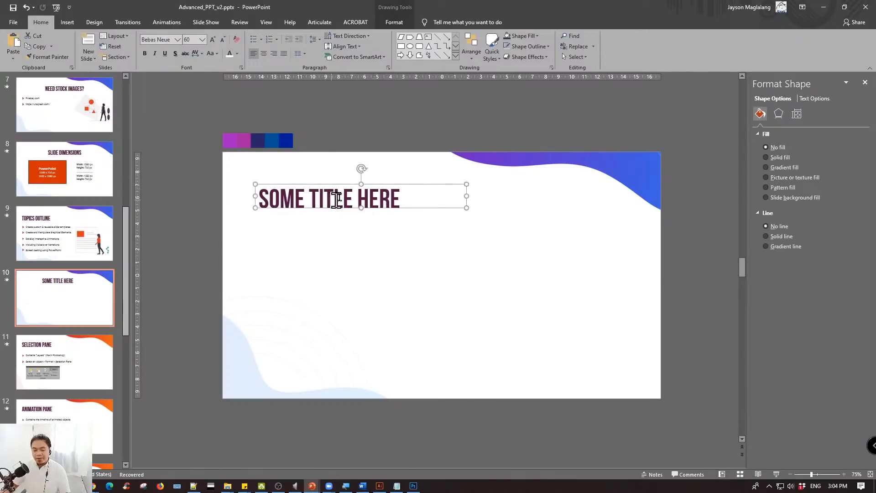
pyautogui.click(302, 234)
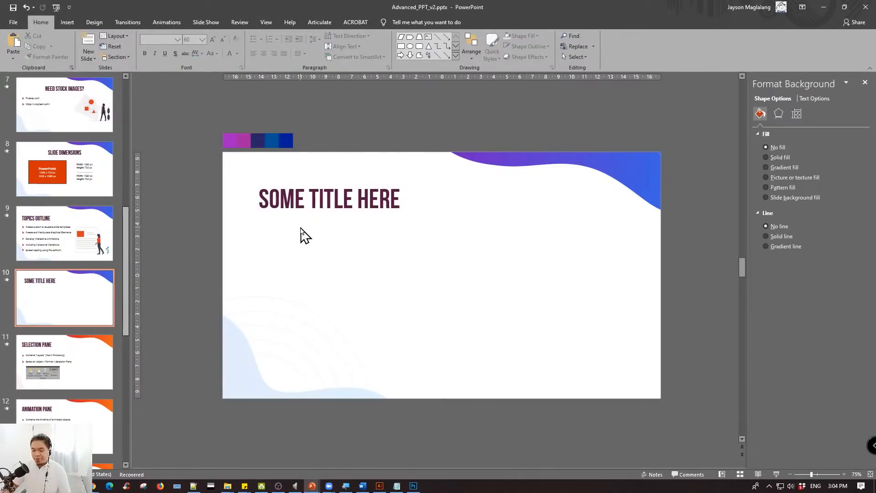
# - Insert a text box below the title with the three lines Item1, Item2 and Item3
pyautogui.click(73, 23)
pyautogui.click(144, 51)
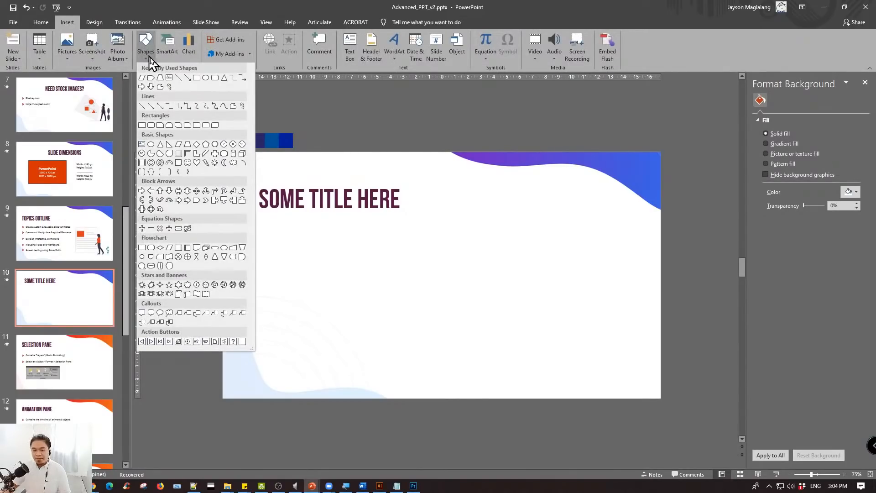
pyautogui.click(169, 77)
pyautogui.click(272, 237)
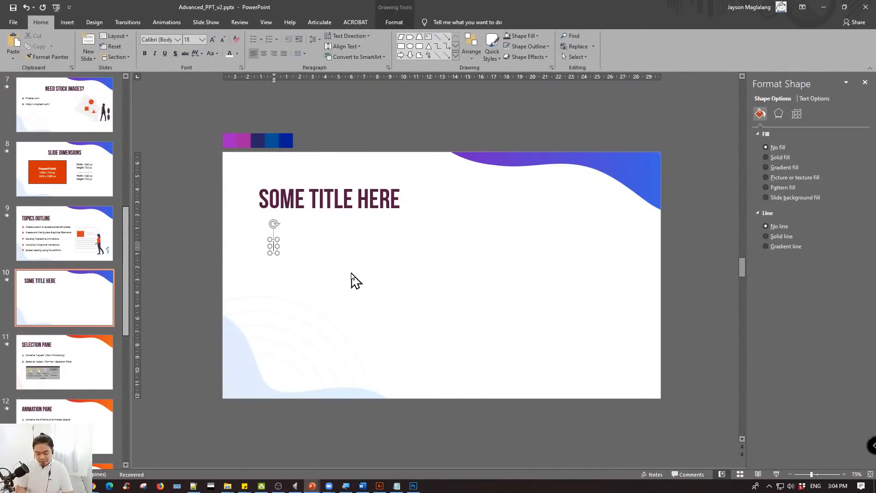
pyautogui.write('item')
pyautogui.write('1')
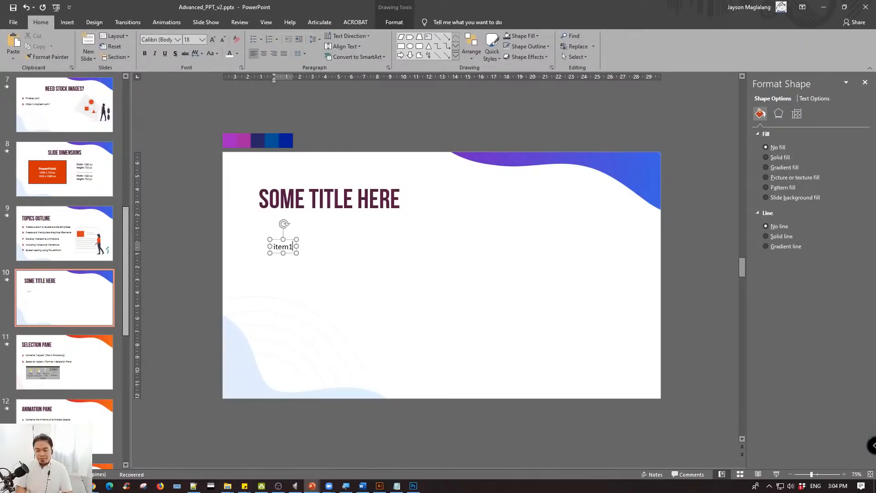
pyautogui.press('Return')
pyautogui.write('item')
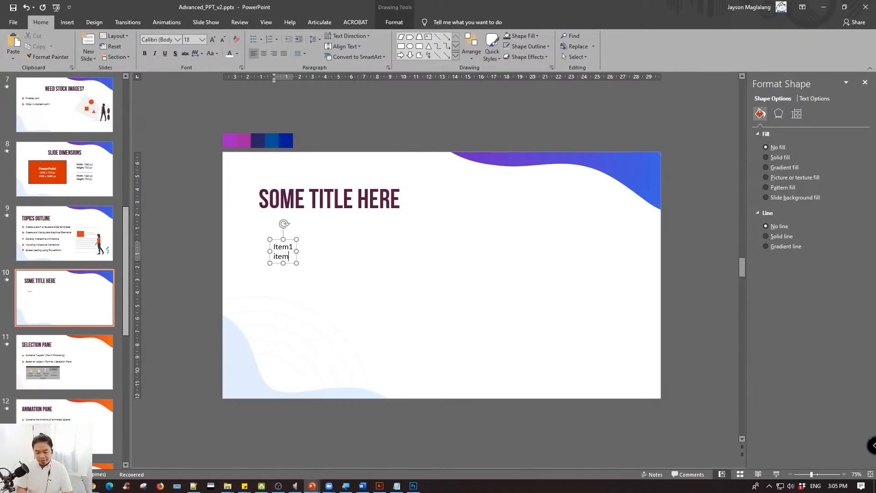
pyautogui.write('2')
pyautogui.press('Return')
pyautogui.write('item')
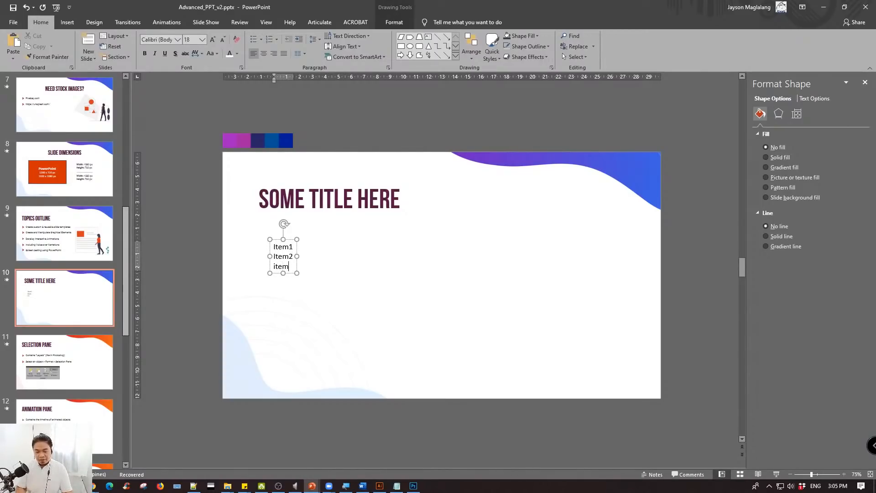
pyautogui.write('3')
pyautogui.press('Return')
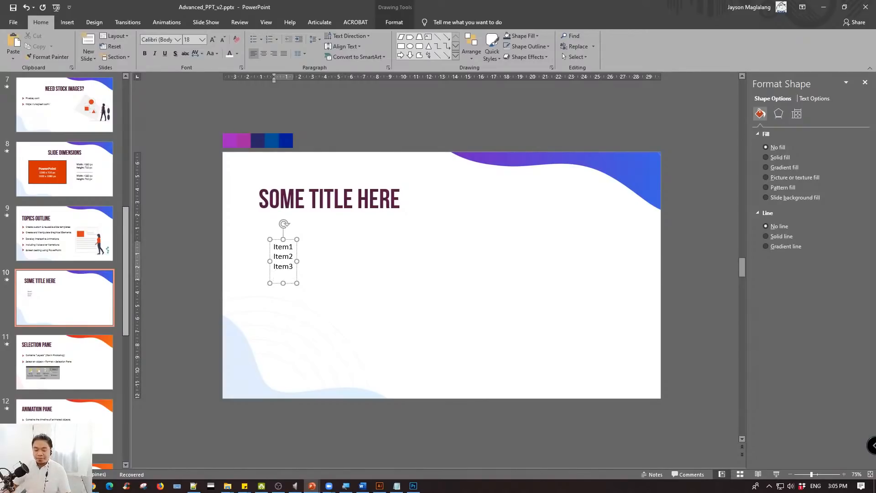
pyautogui.press('BackSpace')
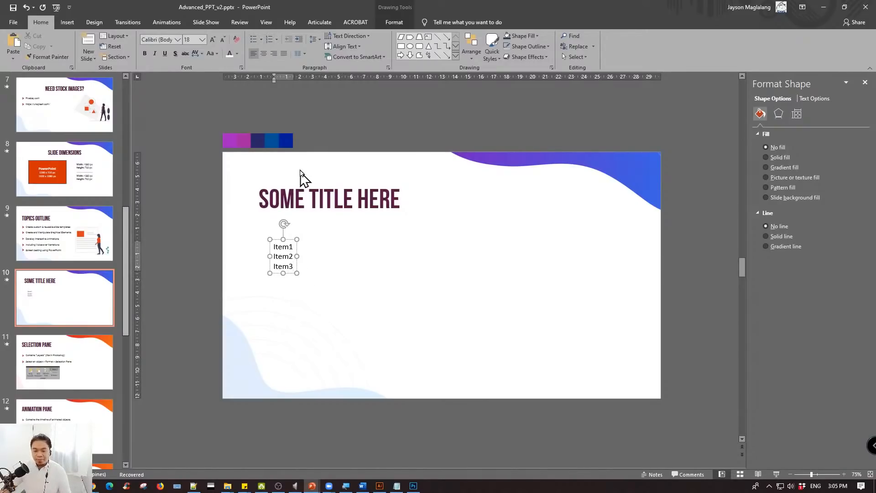
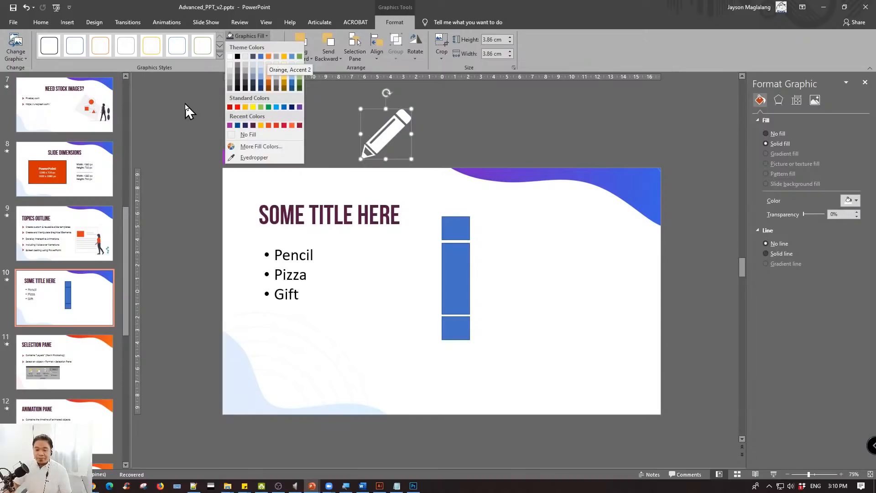
# - Examine the gaps and edges of the three stacked blue rectangles on slide 10
pyautogui.press('Escape')
pyautogui.click(41, 22)
pyautogui.scroll(-1, 456, 228)
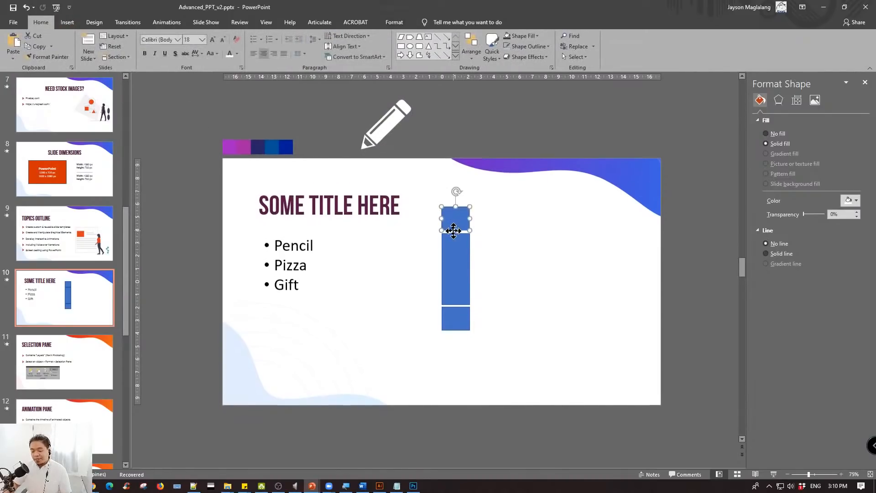
pyautogui.click(462, 223)
pyautogui.scroll(1, 461, 224)
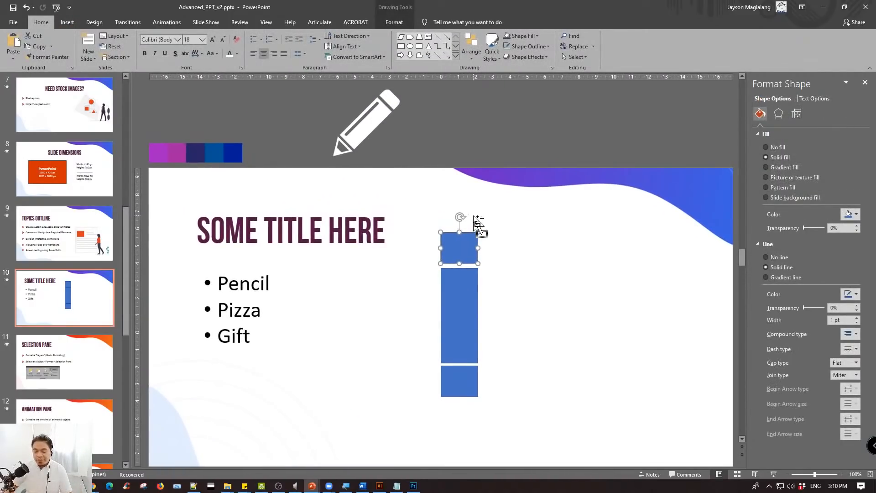
pyautogui.click(528, 191)
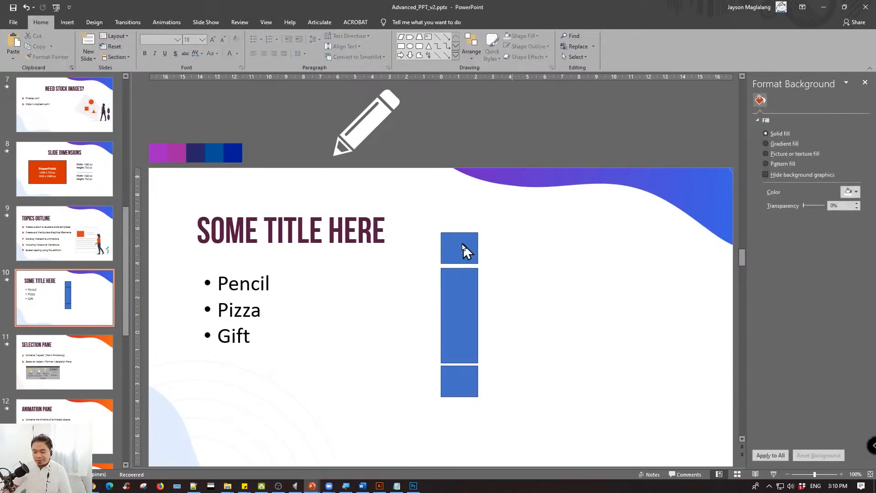
pyautogui.click(466, 250)
pyautogui.click(469, 299)
pyautogui.click(468, 370)
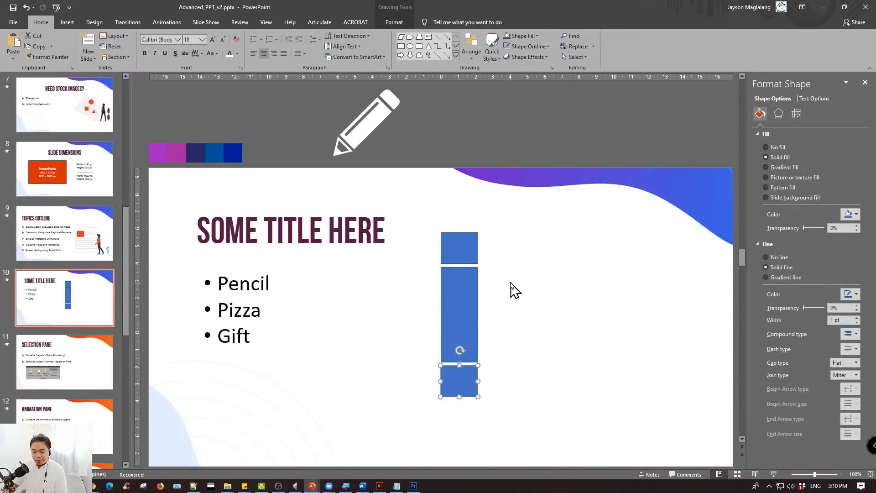
pyautogui.click(513, 288)
# - Remove the outline from all three stacked blue rectangles at once
pyautogui.moveTo(417, 199); pyautogui.dragTo(514, 358)
pyautogui.keyDown('ctrl'); pyautogui.scroll(5, 514, 357); pyautogui.keyUp('ctrl')
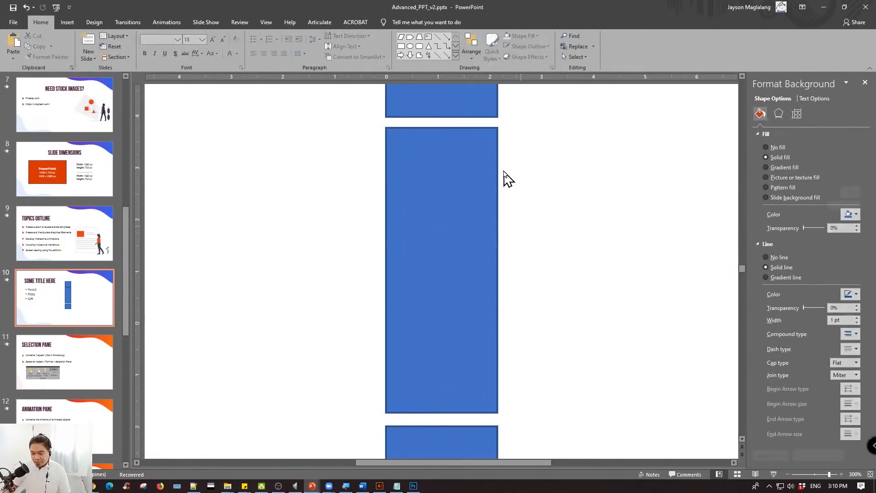
pyautogui.keyDown('ctrl'); pyautogui.scroll(-3, 557, 247); pyautogui.keyUp('ctrl')
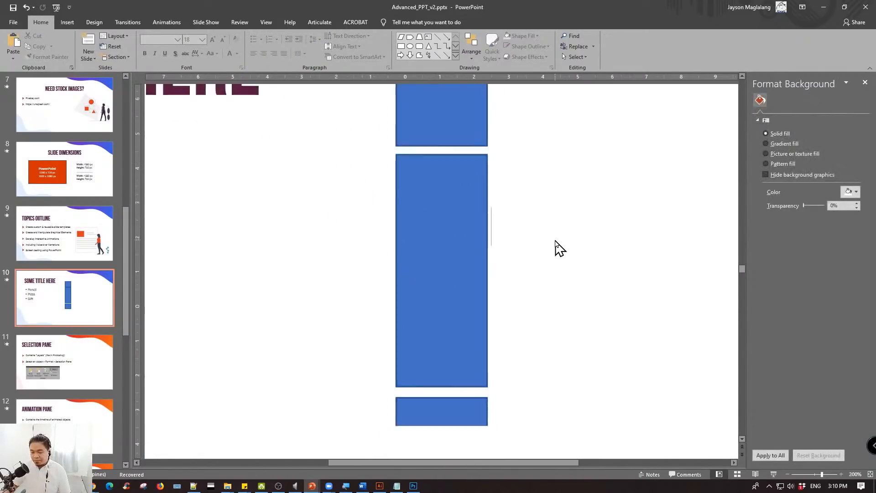
pyautogui.keyDown('ctrl'); pyautogui.scroll(-3, 556, 248); pyautogui.keyUp('ctrl')
pyautogui.moveTo(409, 138); pyautogui.dragTo(533, 404)
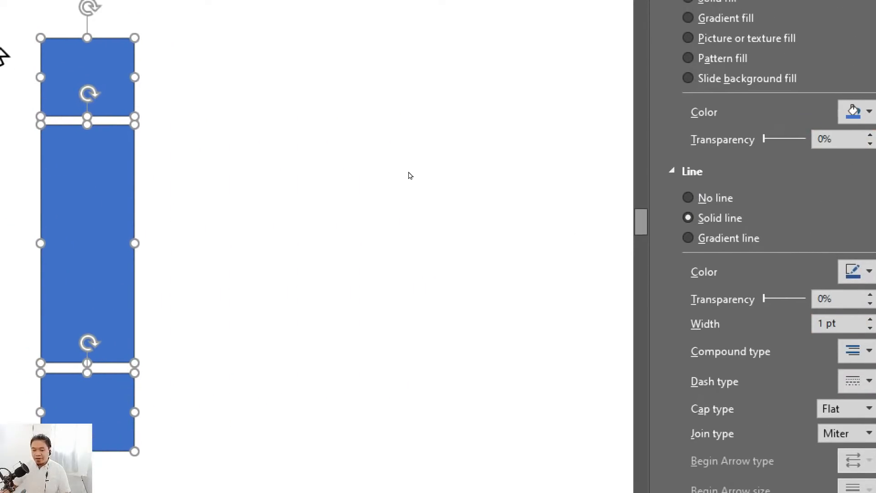
pyautogui.rightClick(95, 73)
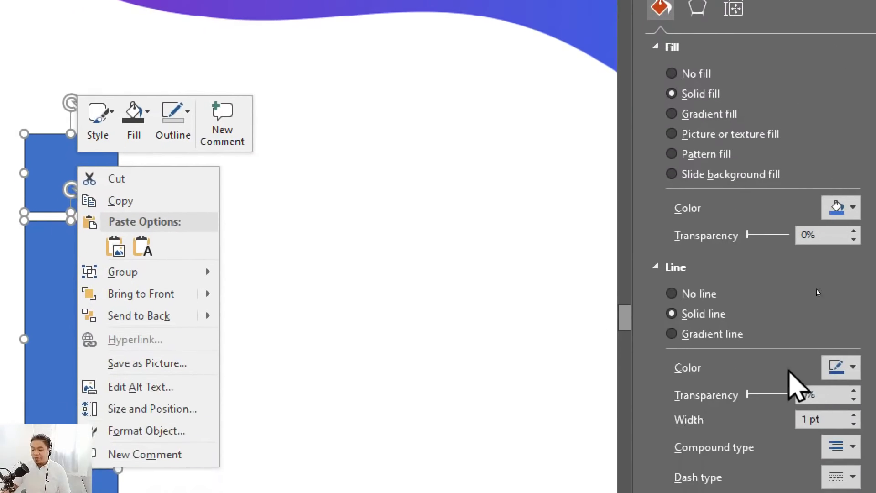
pyautogui.click(673, 293)
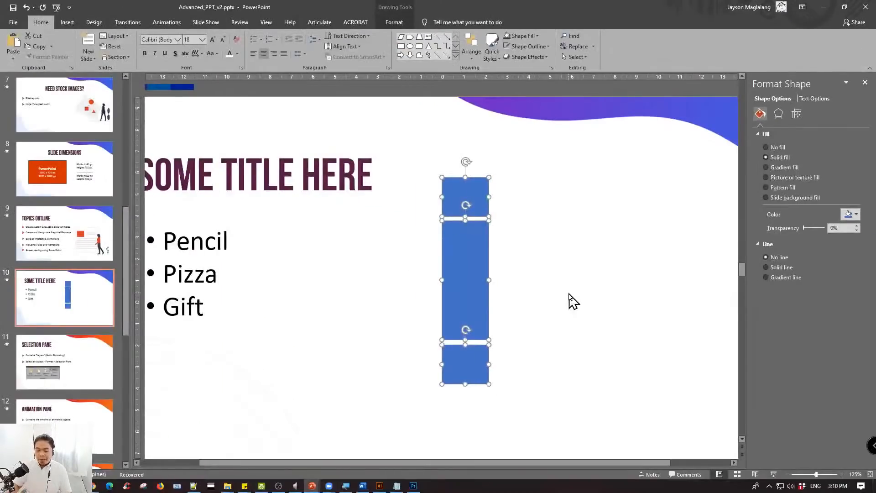
pyautogui.click(288, 368)
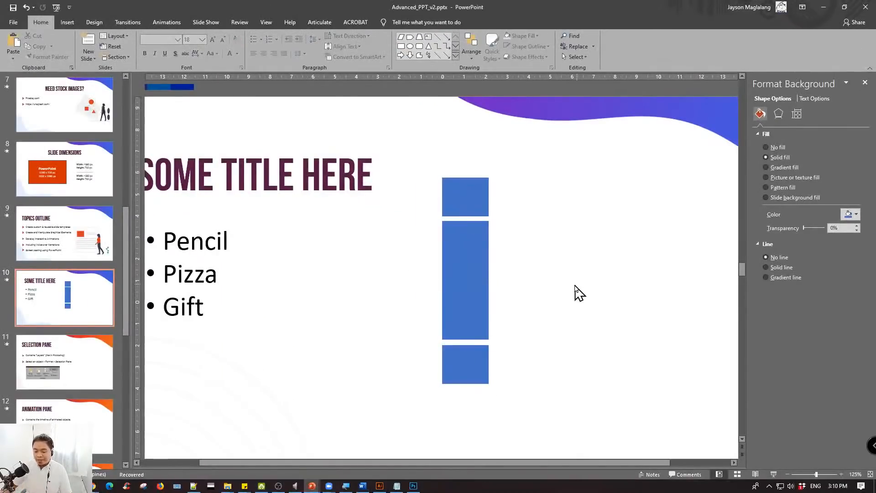
pyautogui.click(466, 203)
pyautogui.click(538, 205)
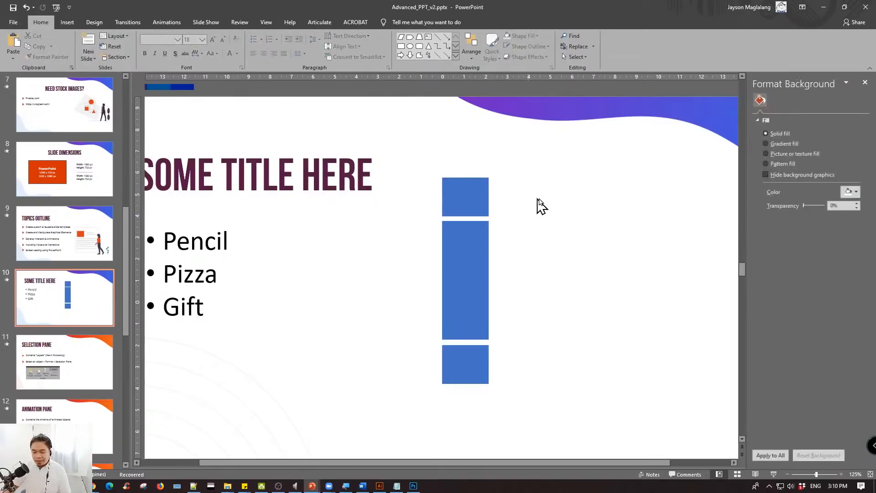
# - Fill the white pencil graphic with black and move it onto the slide, between the list and the stacked rectangles
pyautogui.scroll(-2, 286, 177)
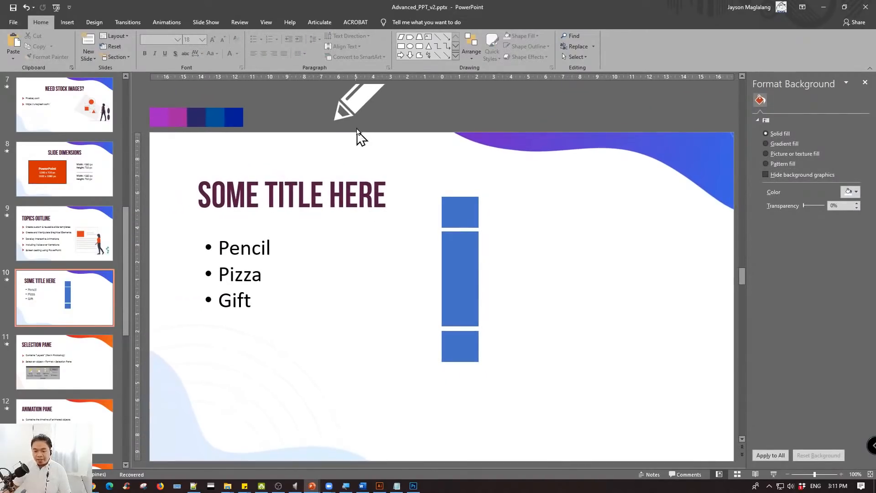
pyautogui.click(362, 104)
pyautogui.click(401, 23)
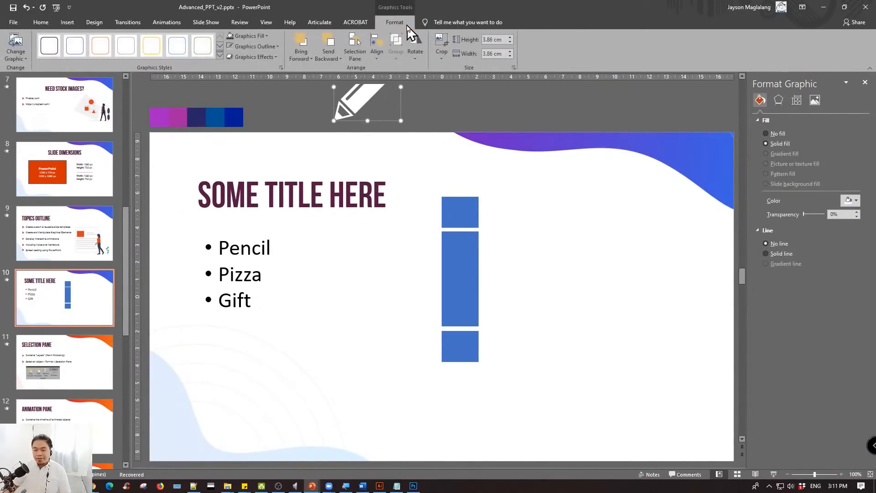
pyautogui.click(261, 37)
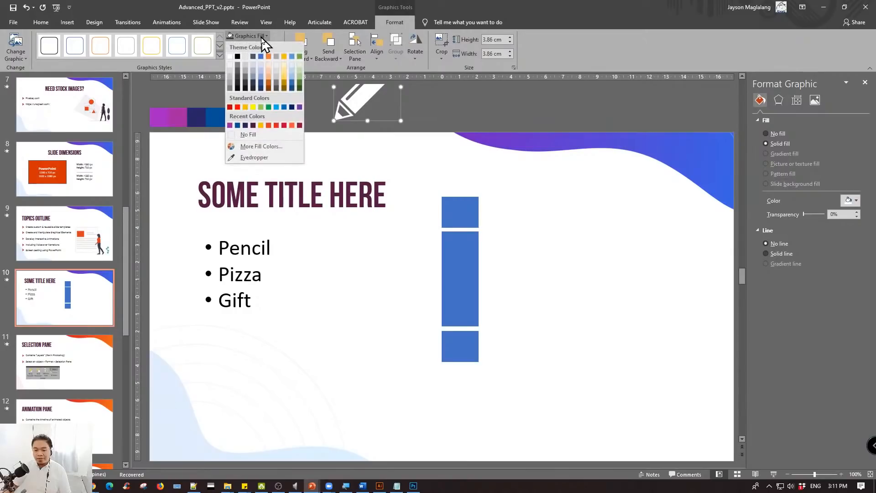
pyautogui.click(237, 56)
pyautogui.moveTo(354, 94); pyautogui.dragTo(336, 312)
pyautogui.scroll(-1, 469, 279)
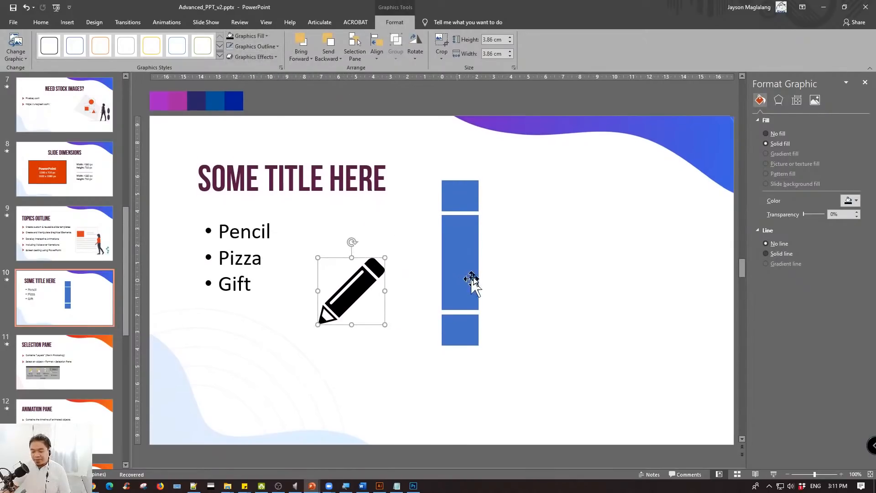
pyautogui.click(527, 198)
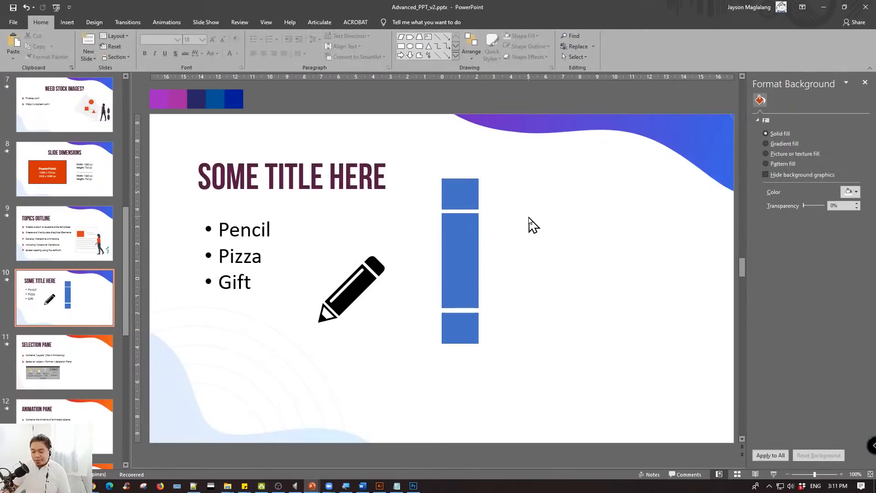
pyautogui.keyDown('ctrl'); pyautogui.scroll(5, 530, 225); pyautogui.keyUp('ctrl')
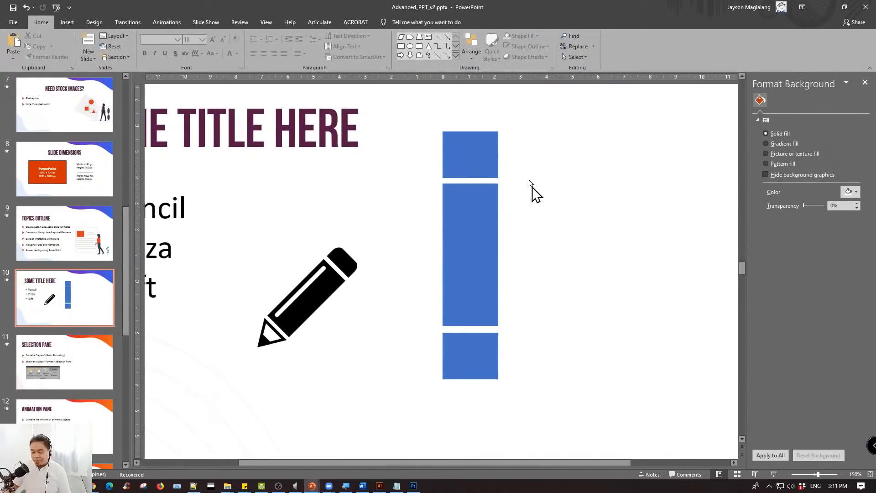
pyautogui.click(493, 152)
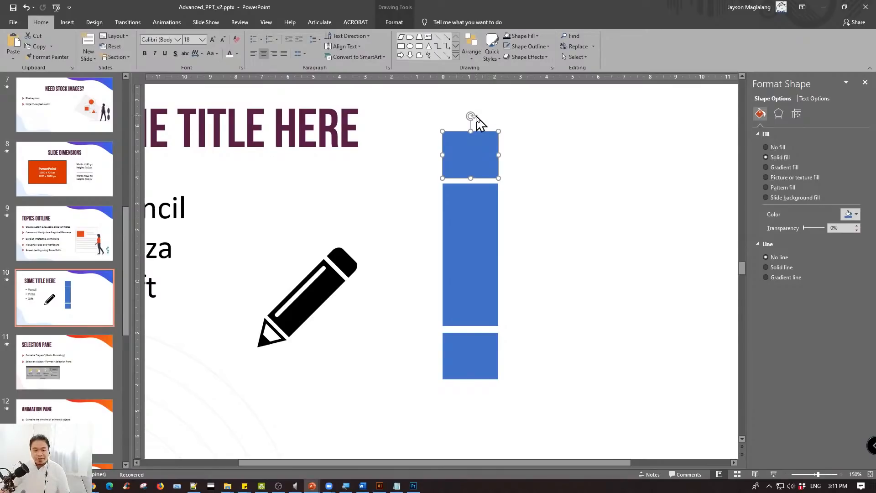
pyautogui.click(520, 143)
pyautogui.click(470, 144)
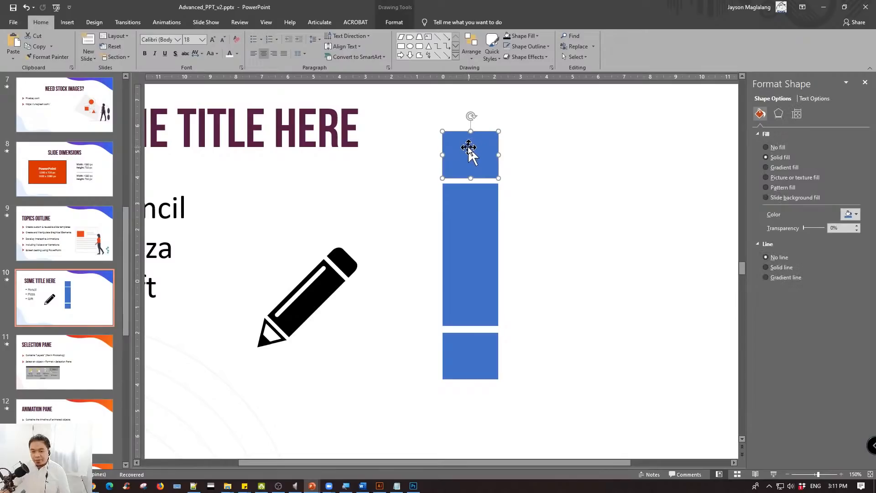
pyautogui.rightClick(470, 151)
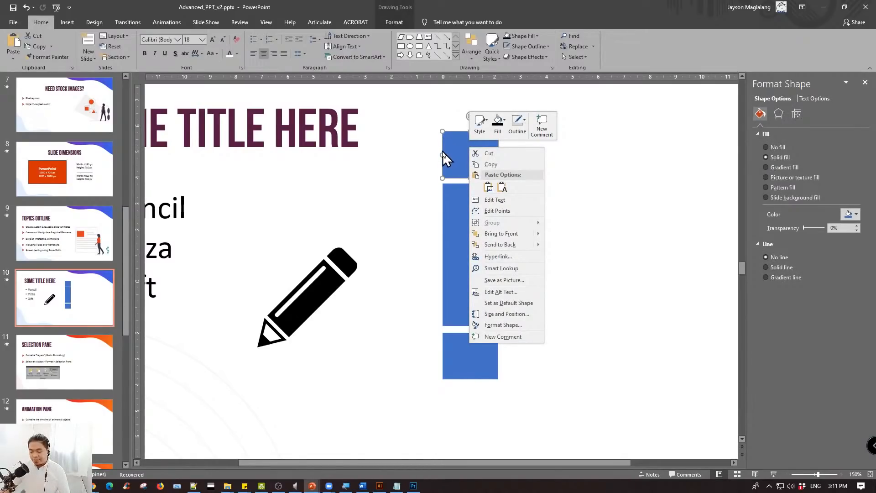
pyautogui.press('Escape')
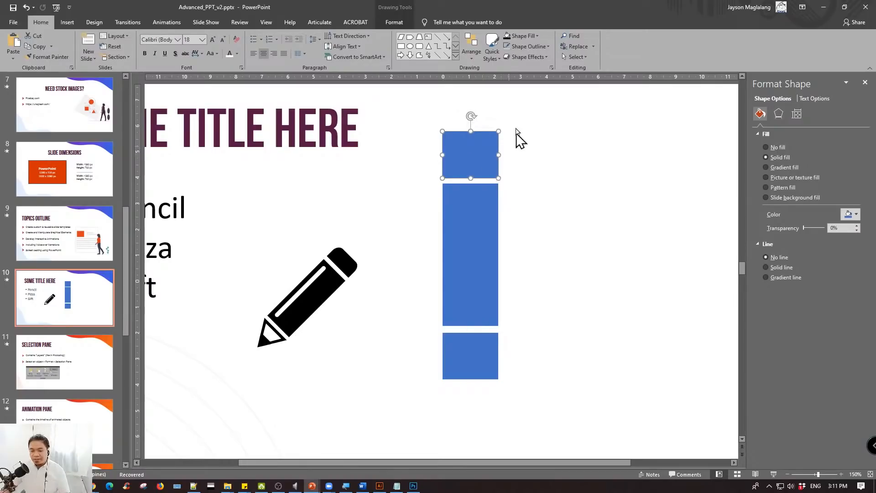
pyautogui.click(394, 24)
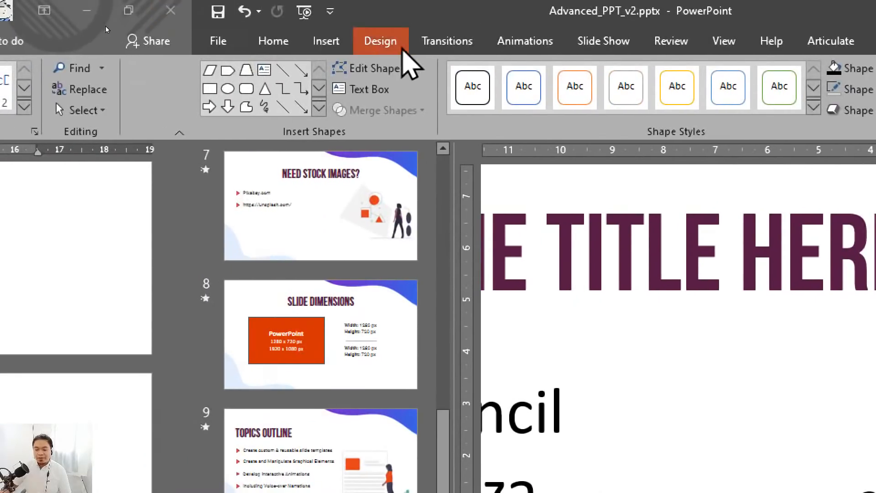
pyautogui.click(403, 68)
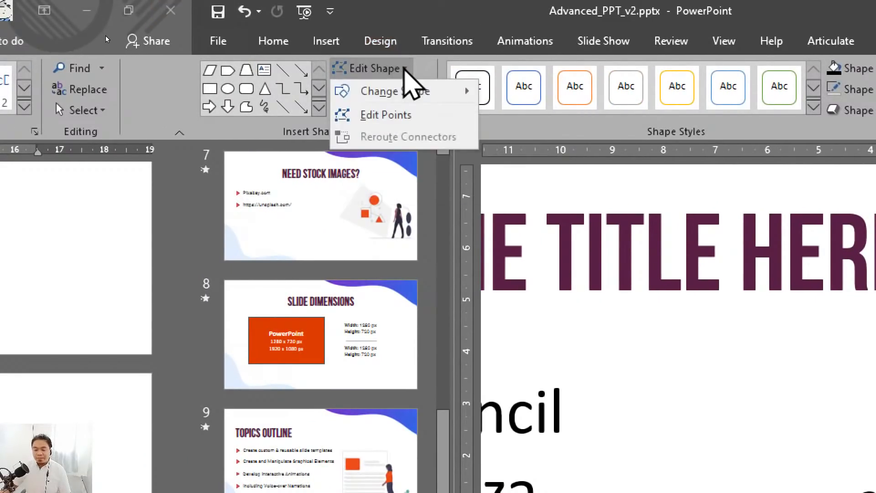
pyautogui.moveTo(416, 91)
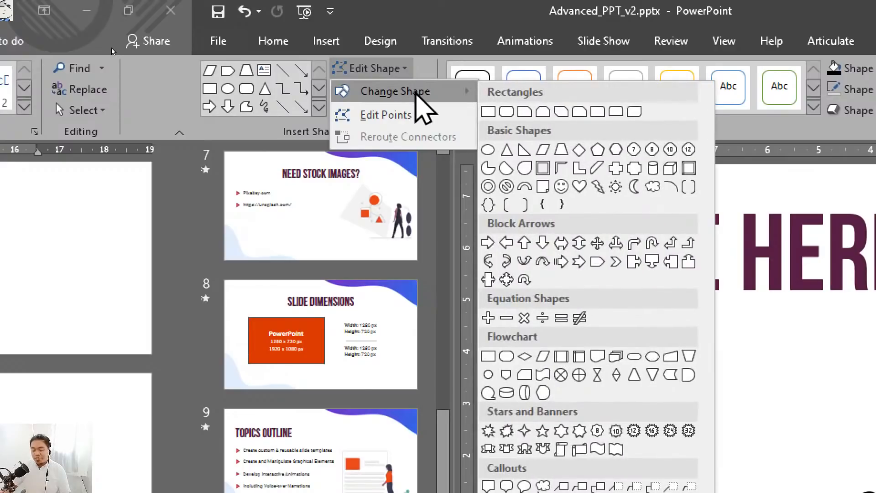
pyautogui.click(416, 92)
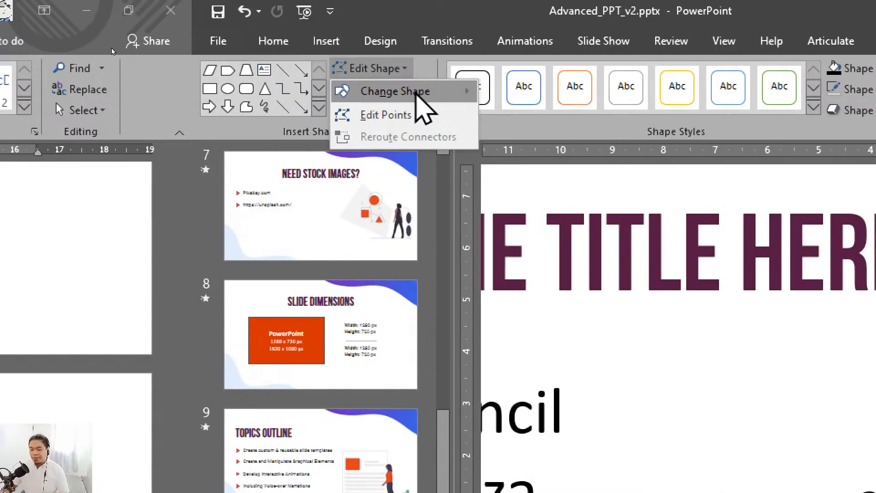
pyautogui.click(416, 92)
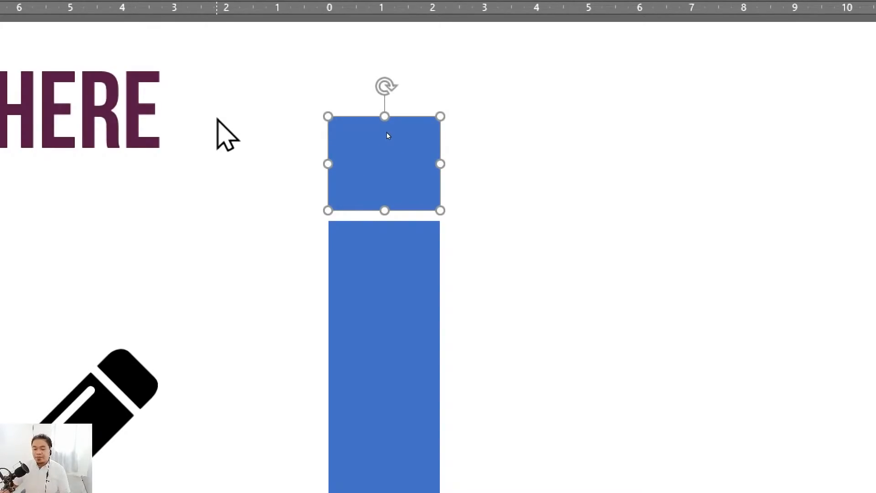
# - Change the top rectangle of the stack into a Rectangle: Rounded Corners shape
pyautogui.click(244, 240)
pyautogui.click(368, 130)
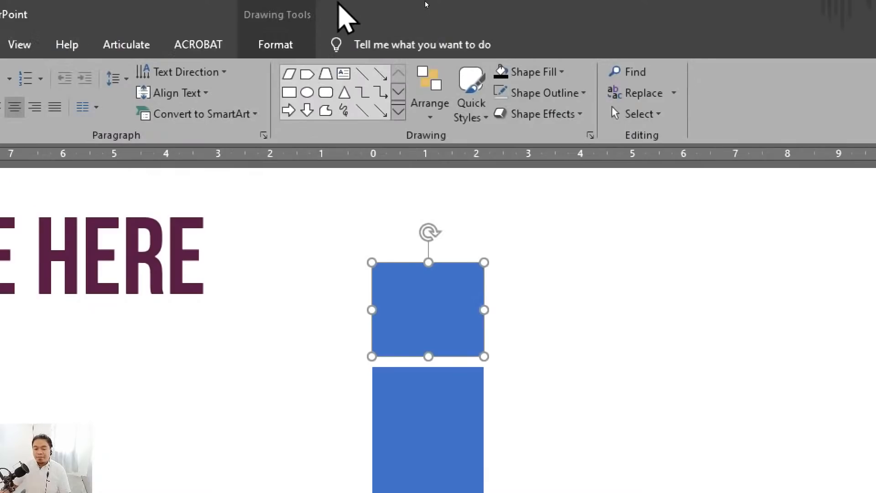
pyautogui.click(258, 47)
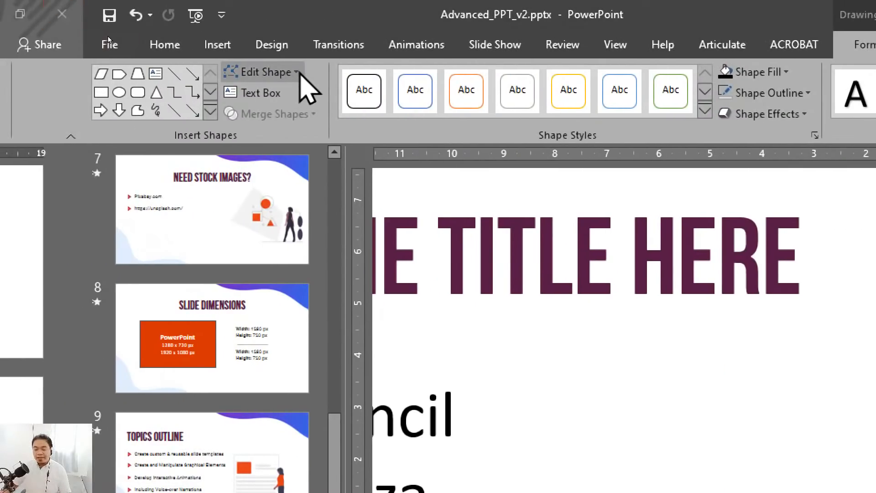
pyautogui.click(297, 73)
pyautogui.moveTo(304, 94)
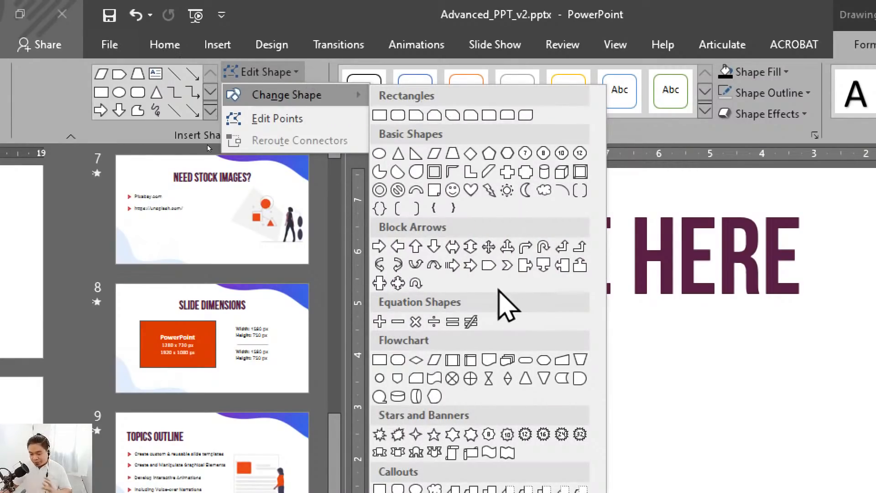
pyautogui.click(398, 116)
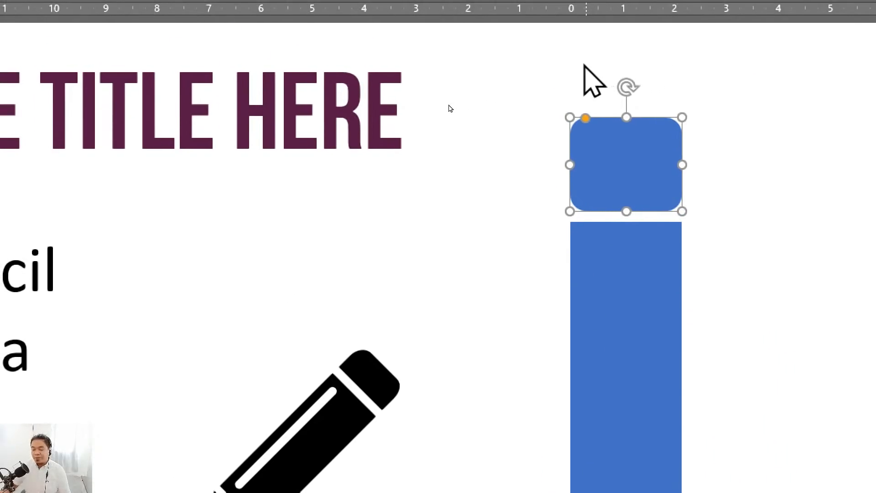
pyautogui.click(514, 89)
pyautogui.click(649, 161)
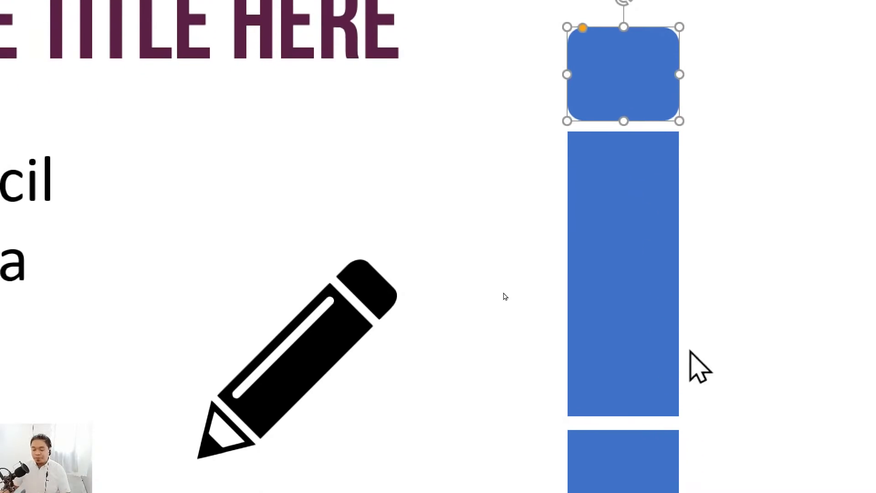
# - Change the bottom rectangle of the stack into an isosceles triangle
pyautogui.click(641, 475)
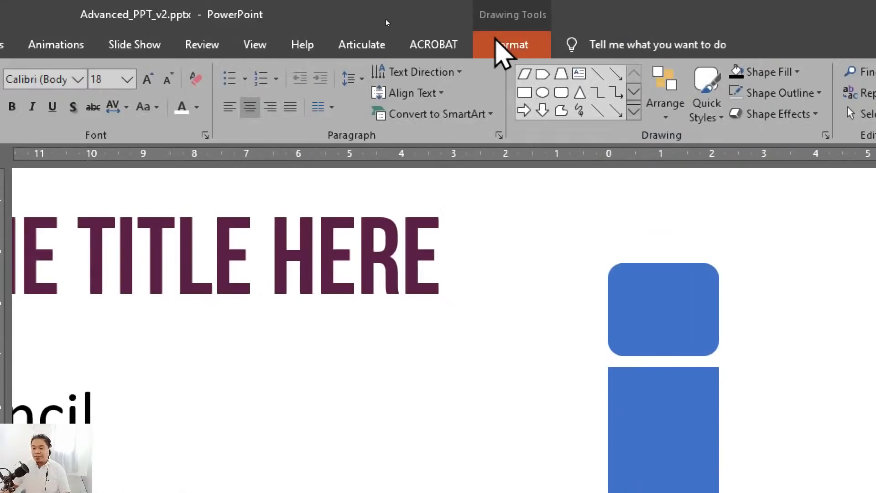
pyautogui.click(498, 44)
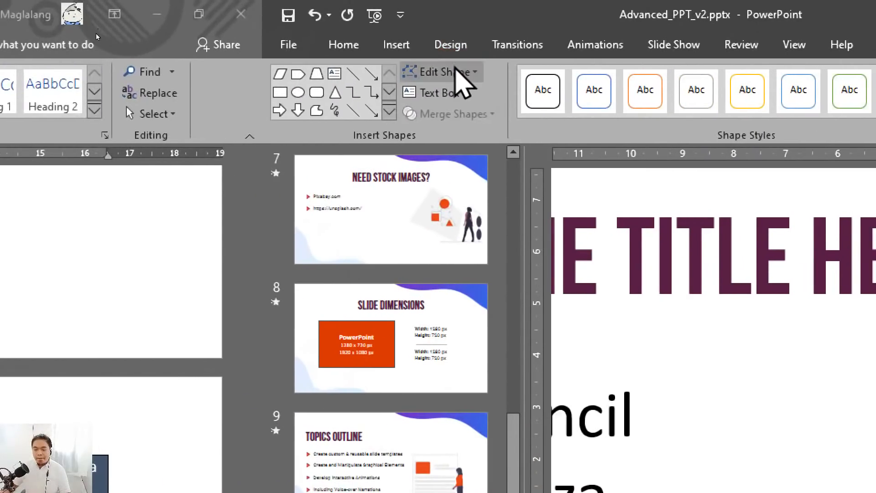
pyautogui.click(455, 71)
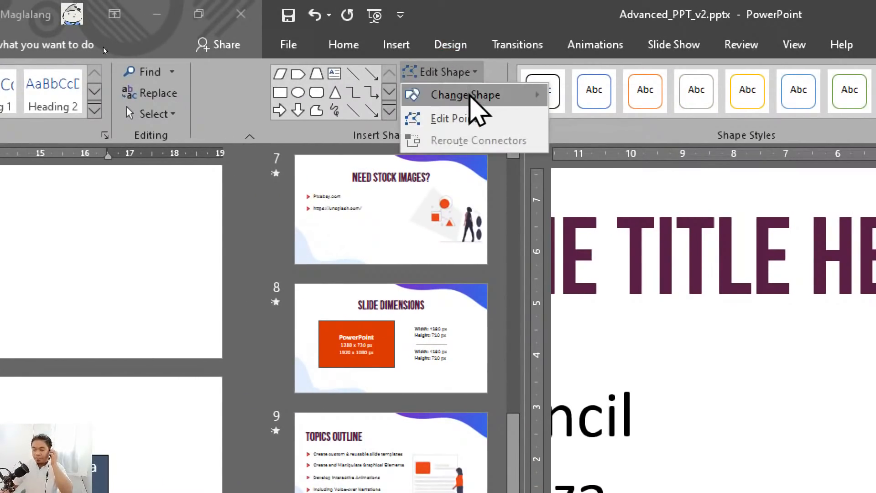
pyautogui.moveTo(472, 96)
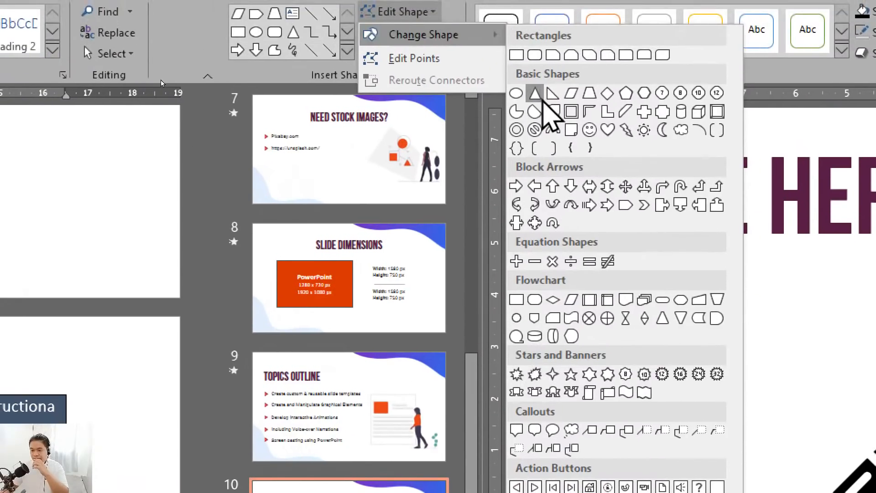
pyautogui.click(535, 95)
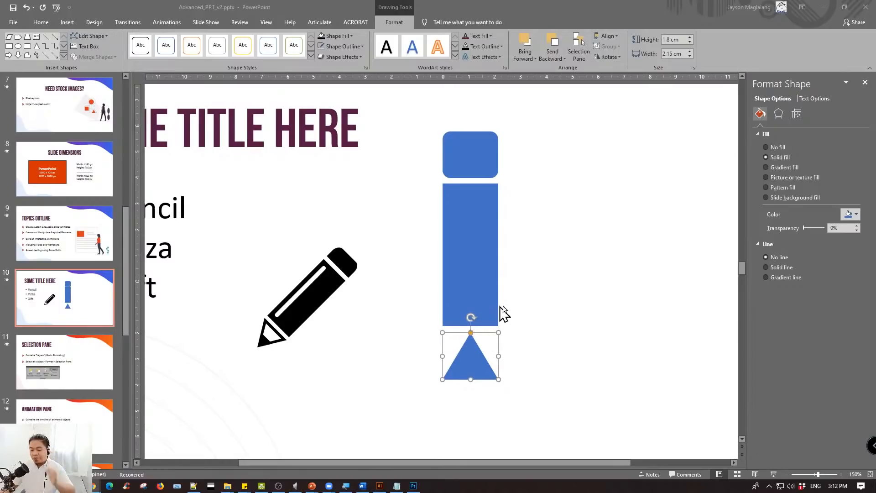
# - Rotate the triangle upside down so that it forms the pencil's downward-pointing tip
pyautogui.click(462, 337)
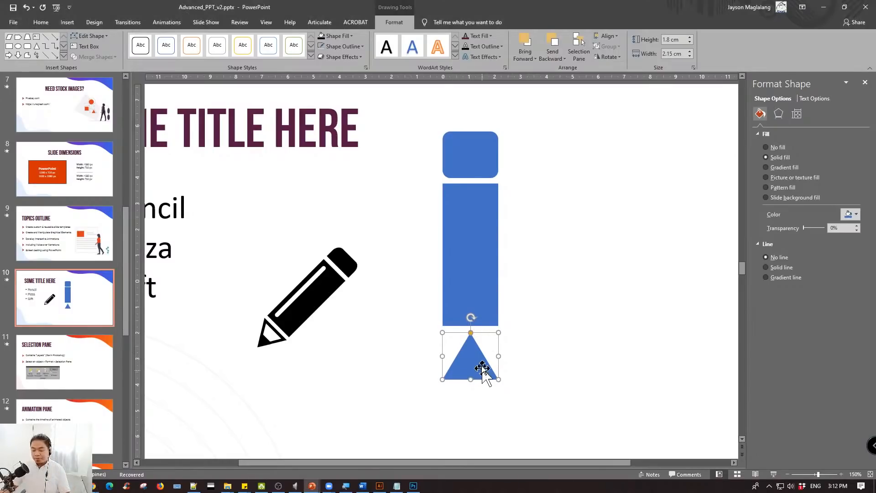
pyautogui.moveTo(471, 318); pyautogui.dragTo(471, 392)
pyautogui.click(520, 336)
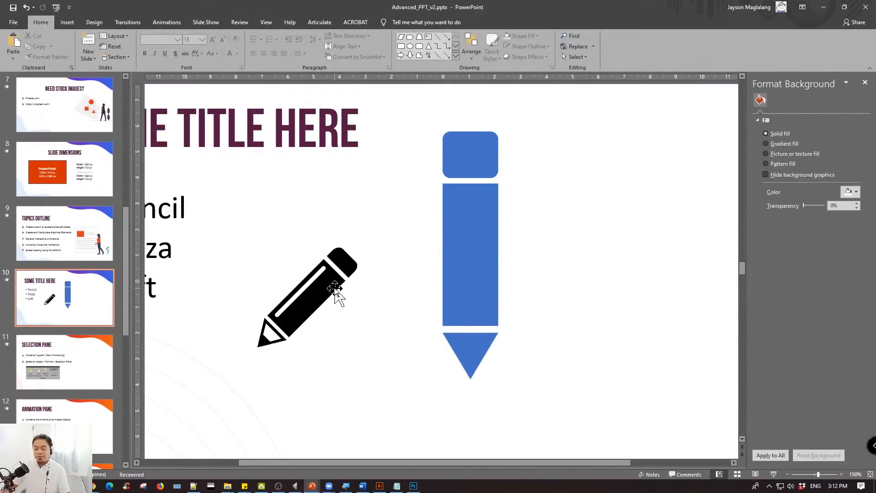
# - Duplicate the tall middle rectangle to its right and fill the copy with the gold theme color
pyautogui.click(454, 231)
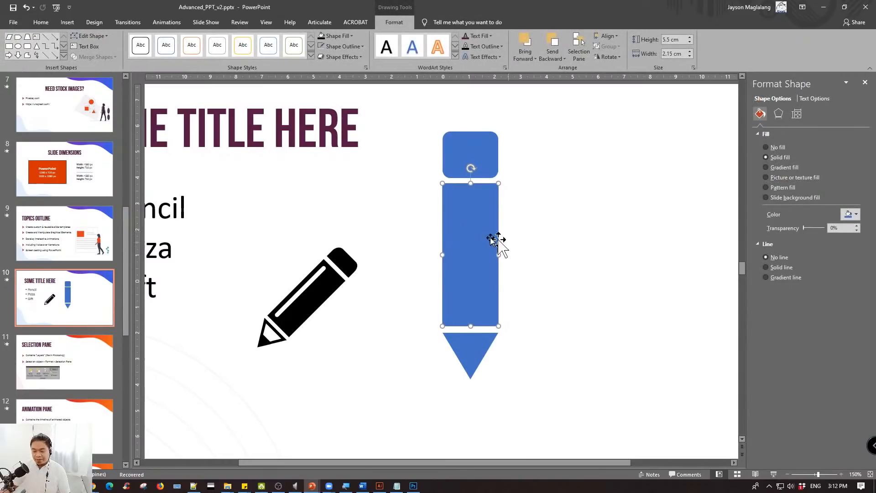
pyautogui.moveTo(471, 230)
pyautogui.mouseDown()
pyautogui.moveTo(537, 237)
pyautogui.moveTo(535, 230)
pyautogui.mouseUp()
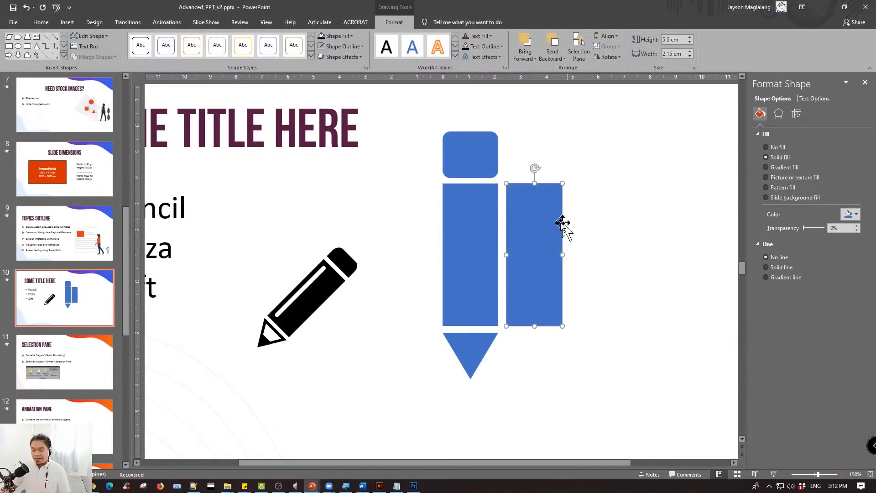
pyautogui.click(845, 216)
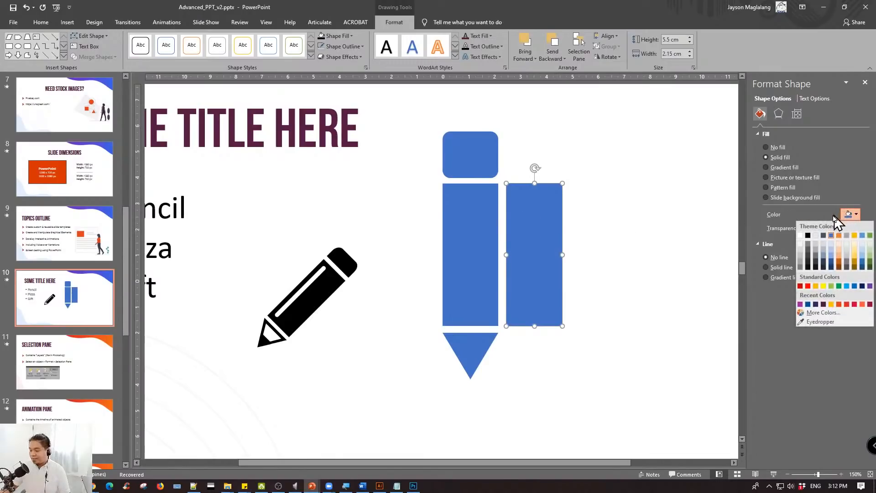
pyautogui.click(855, 236)
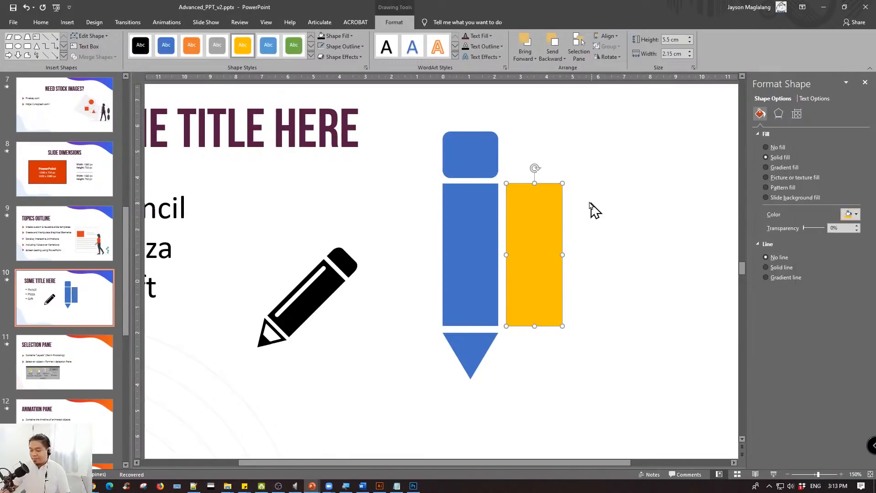
# - Shrink the gold rectangle into a thin, slightly shorter vertical strip and place it along the left side of the blue pencil body
pyautogui.moveTo(535, 183); pyautogui.dragTo(532, 192)
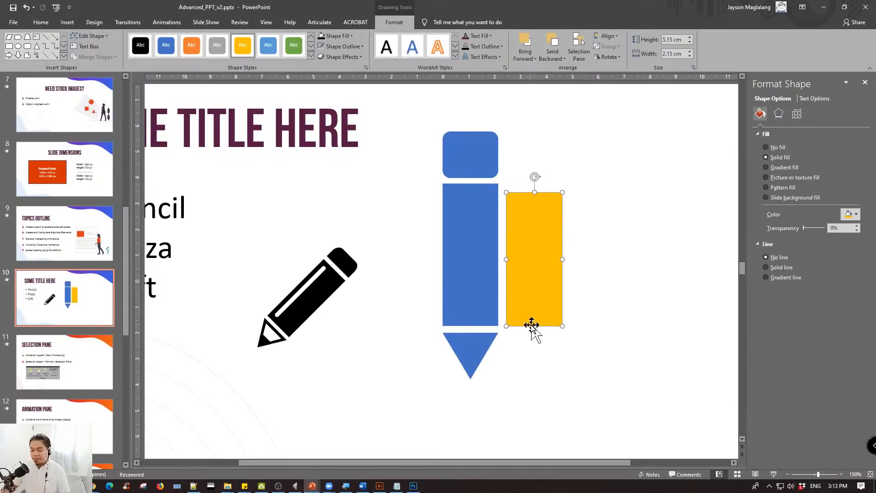
pyautogui.moveTo(535, 324); pyautogui.dragTo(535, 315)
pyautogui.moveTo(543, 256); pyautogui.dragTo(460, 253)
pyautogui.click(536, 245)
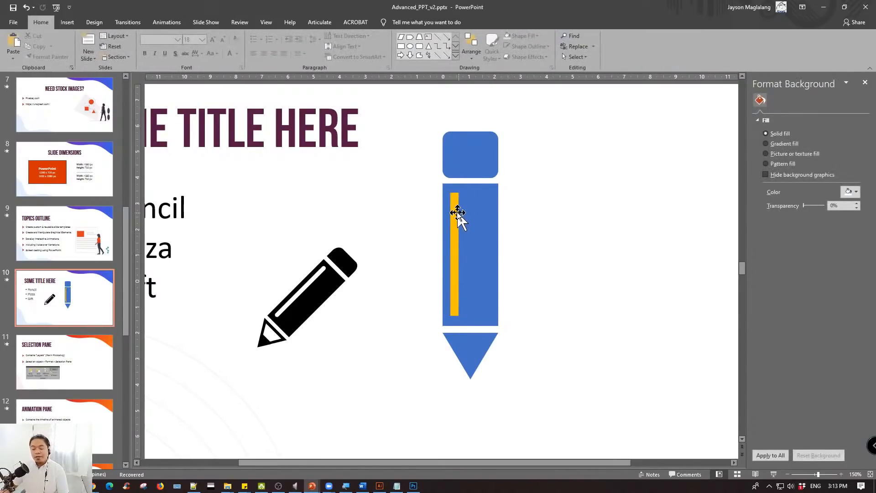
# - Change the gold strip on the pencil body into a Rectangle: Rounded Corners shape
pyautogui.click(456, 209)
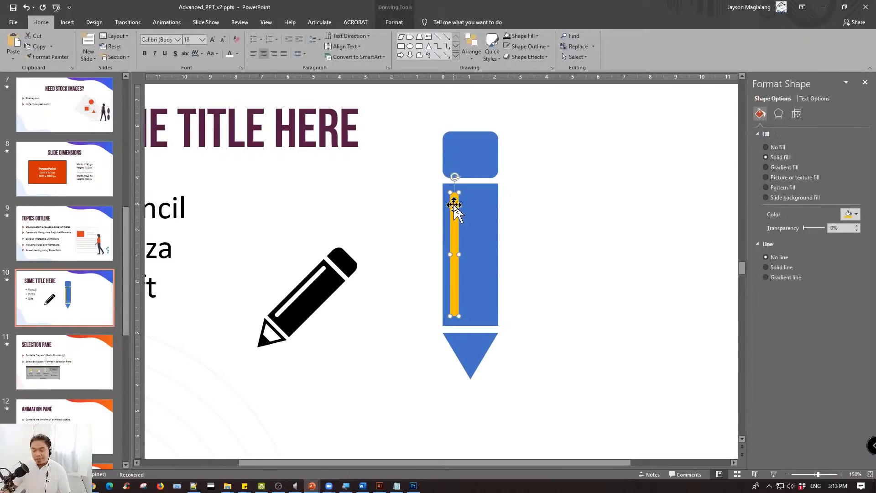
pyautogui.click(394, 23)
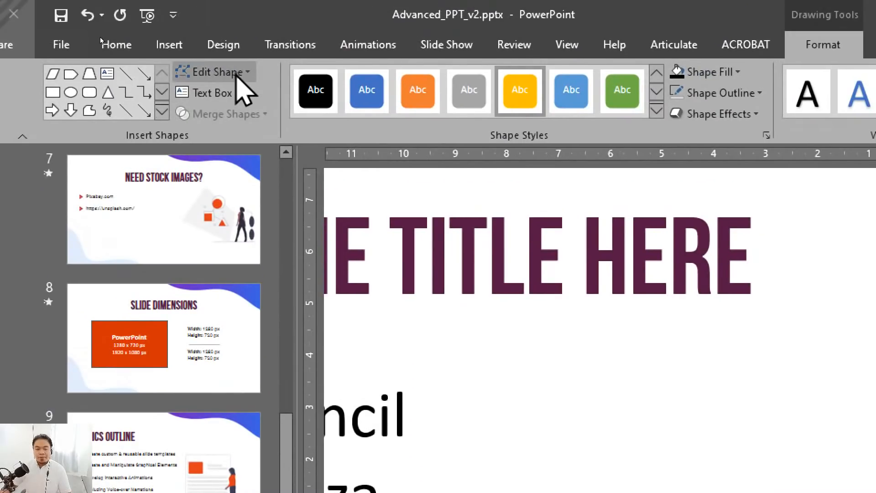
pyautogui.click(276, 13)
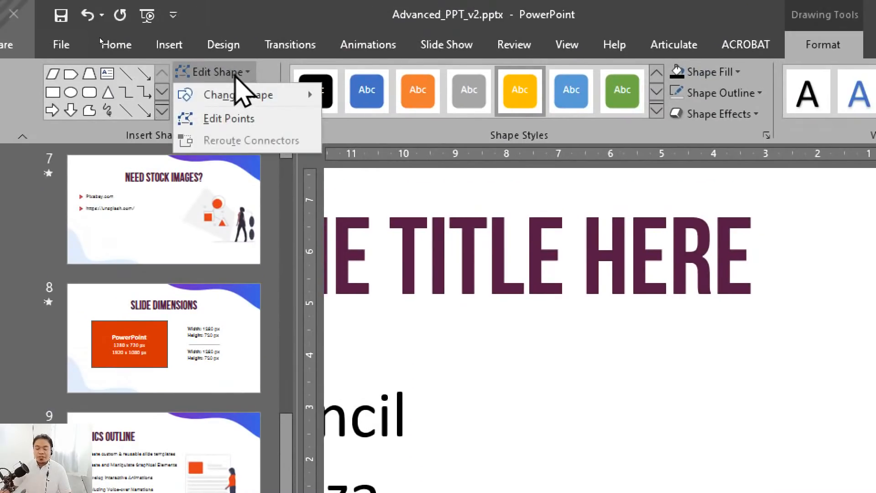
pyautogui.moveTo(282, 95)
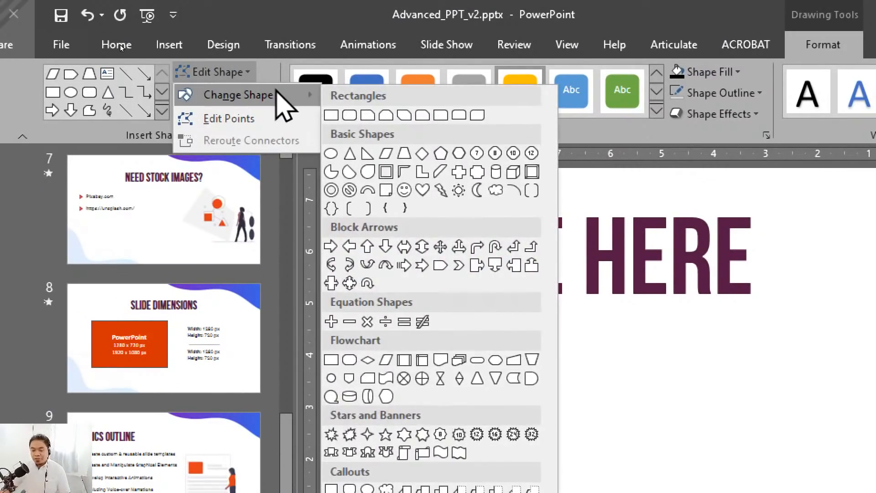
pyautogui.click(349, 115)
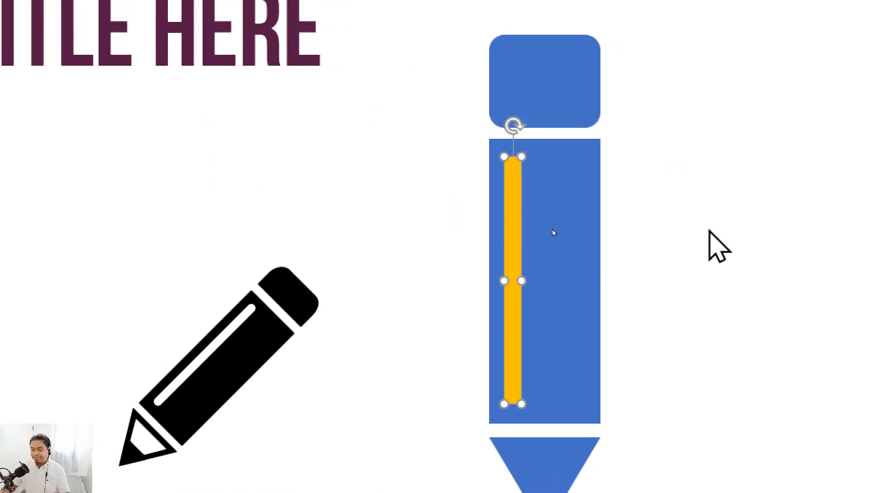
pyautogui.press('Escape')
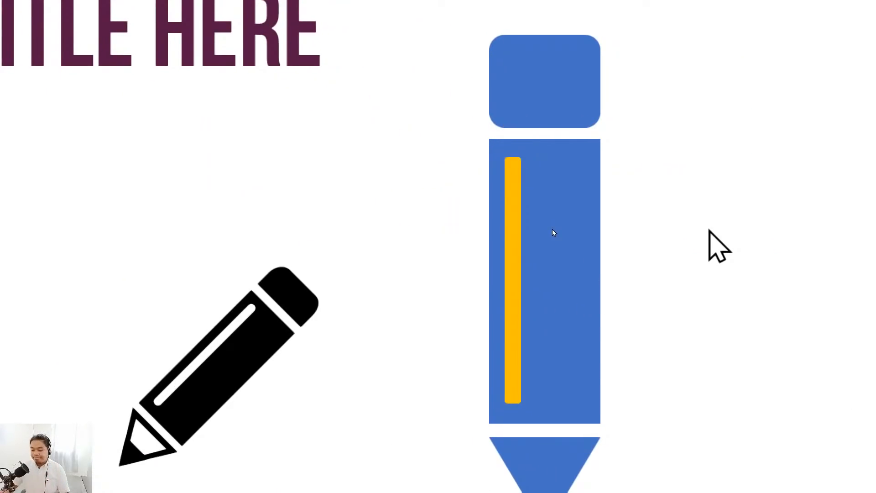
# - Increase the corner rounding of the gold strip on the pencil body
pyautogui.click(517, 179)
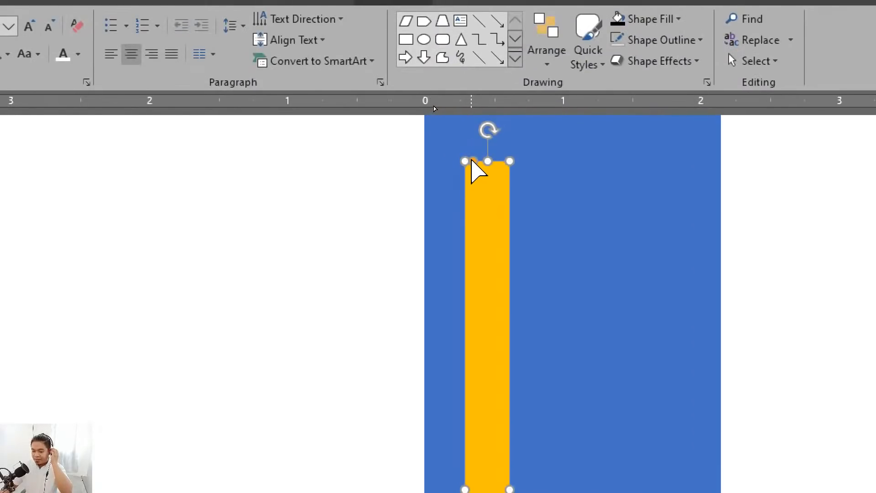
pyautogui.moveTo(472, 161); pyautogui.dragTo(474, 161)
pyautogui.click(308, 166)
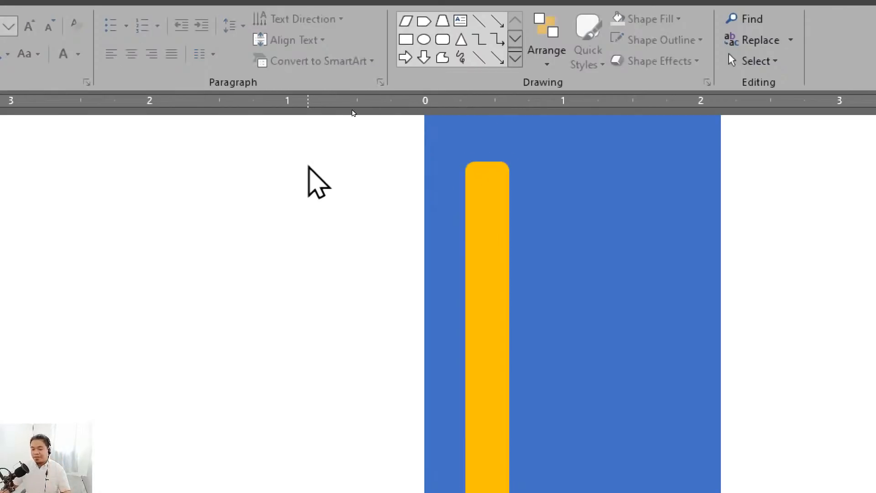
# - Move the black pencil icon up slightly, between the bulleted list and the blue pencil
pyautogui.scroll(-5, 367, 212)
pyautogui.scroll(-3, 371, 356)
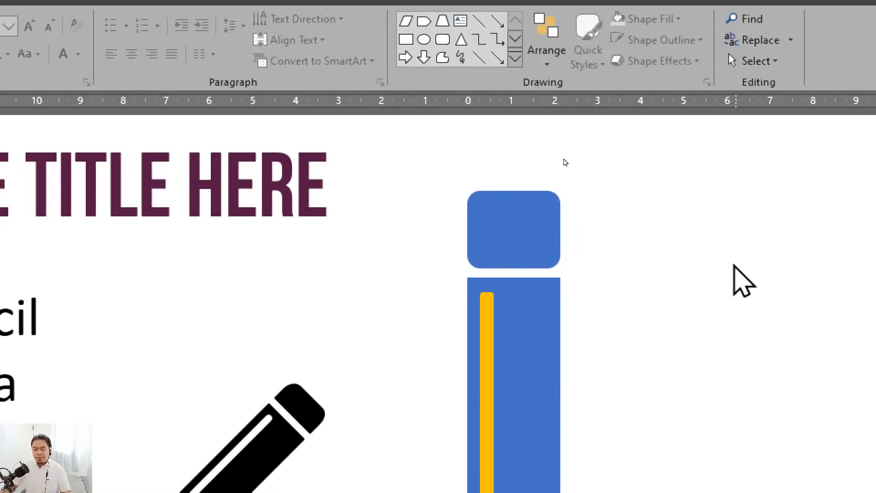
pyautogui.scroll(-2, 557, 164)
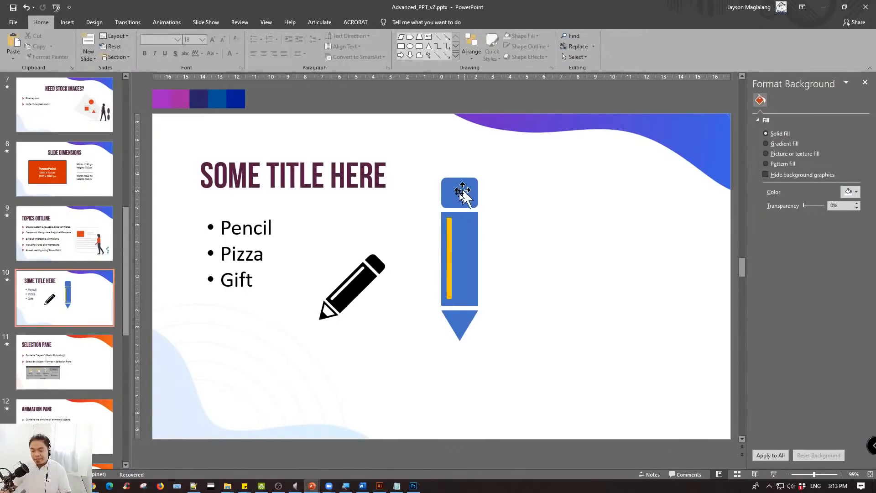
pyautogui.click(357, 288)
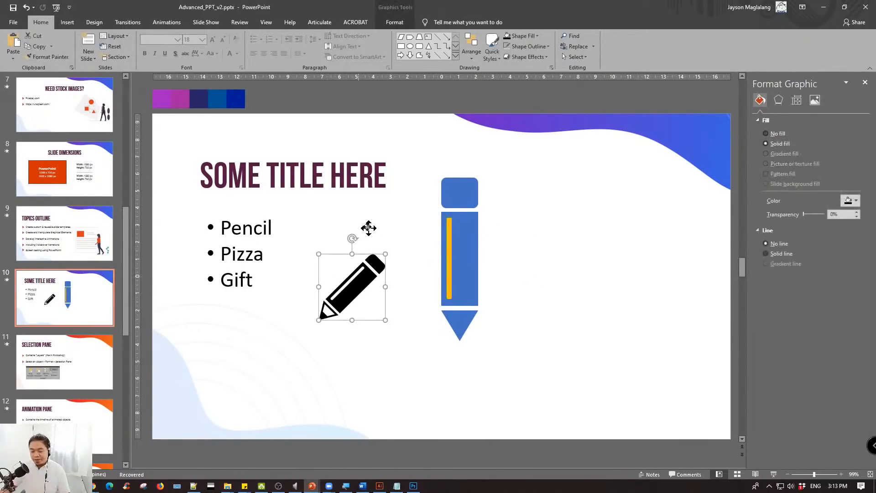
pyautogui.moveTo(358, 277); pyautogui.dragTo(365, 242)
pyautogui.click(413, 215)
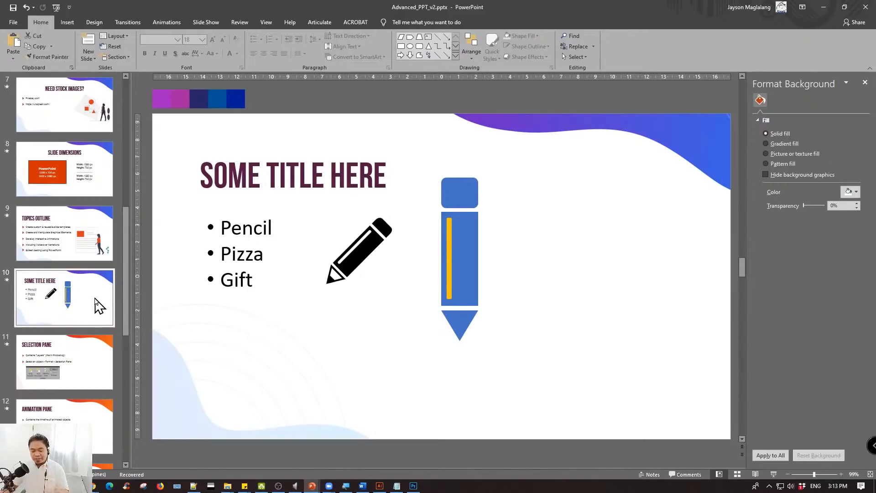
# - Open slide 11, Selection Pane, and look through the neighbouring slide thumbnails
pyautogui.scroll(-3, 87, 392)
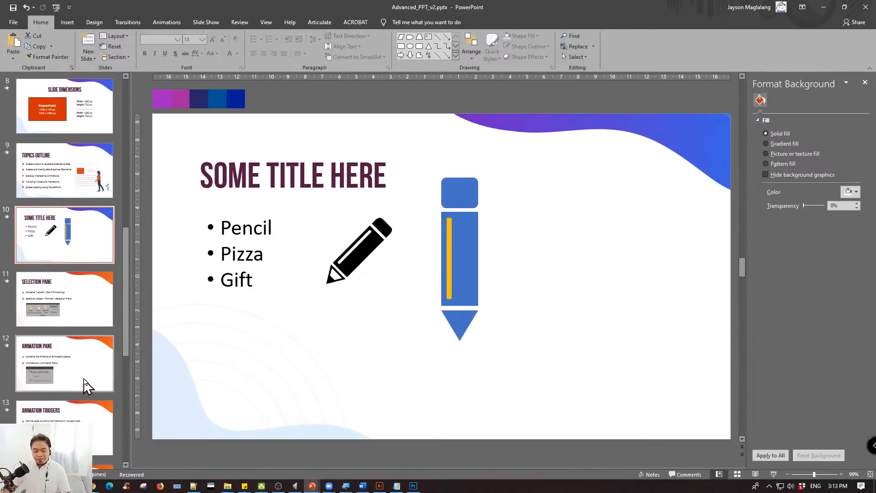
pyautogui.scroll(-3, 89, 385)
pyautogui.scroll(5, 91, 383)
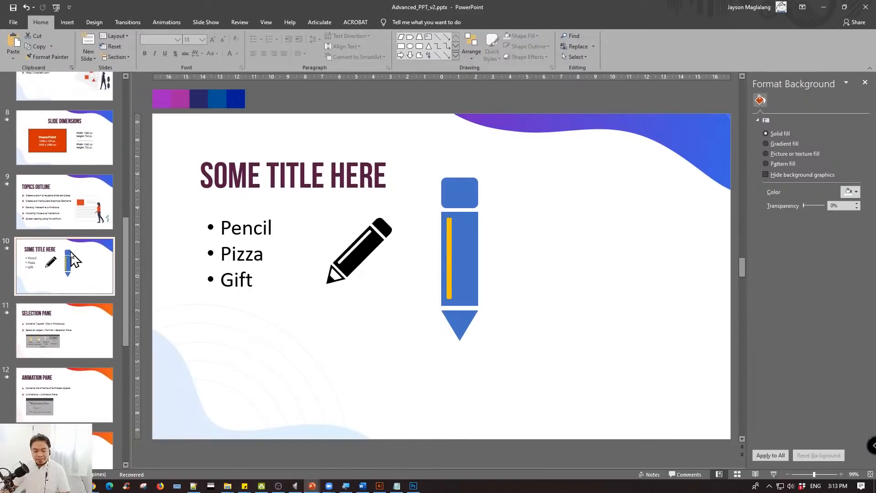
pyautogui.click(72, 331)
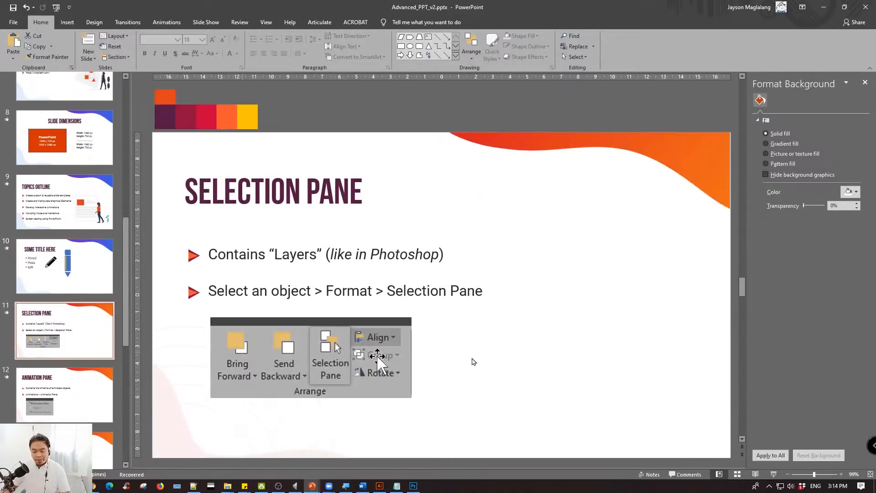
pyautogui.scroll(5, 84, 210)
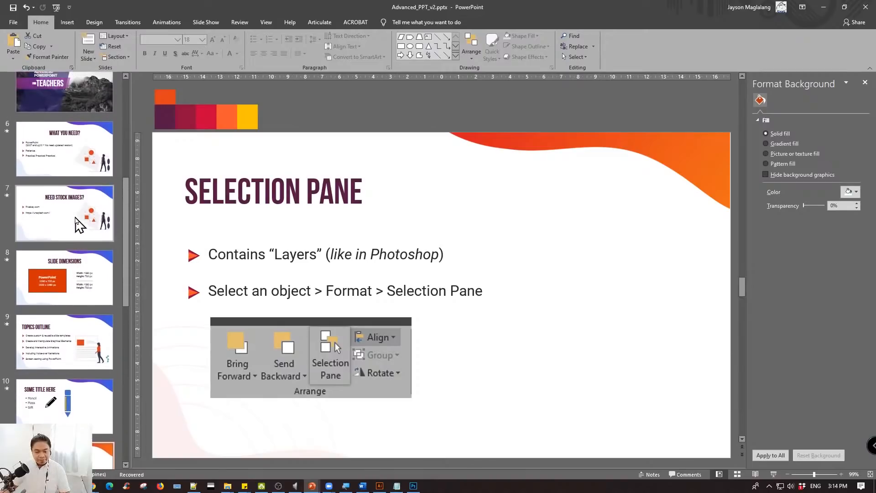
pyautogui.scroll(-7, 77, 237)
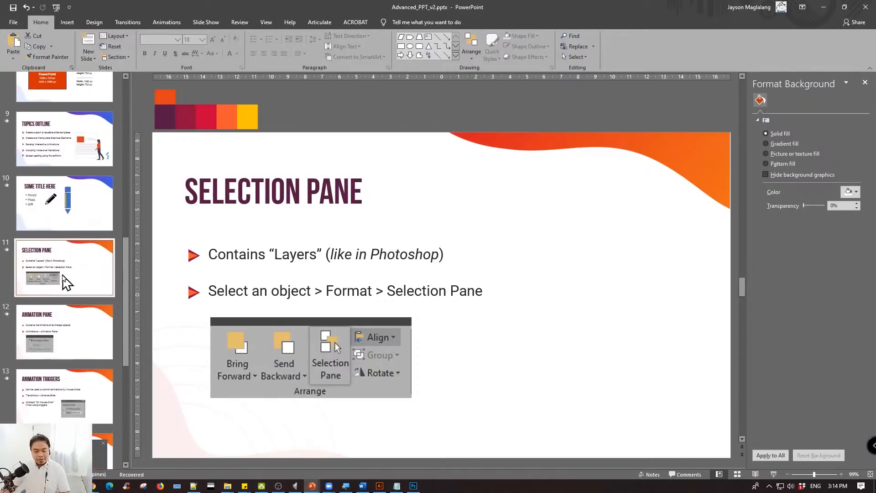
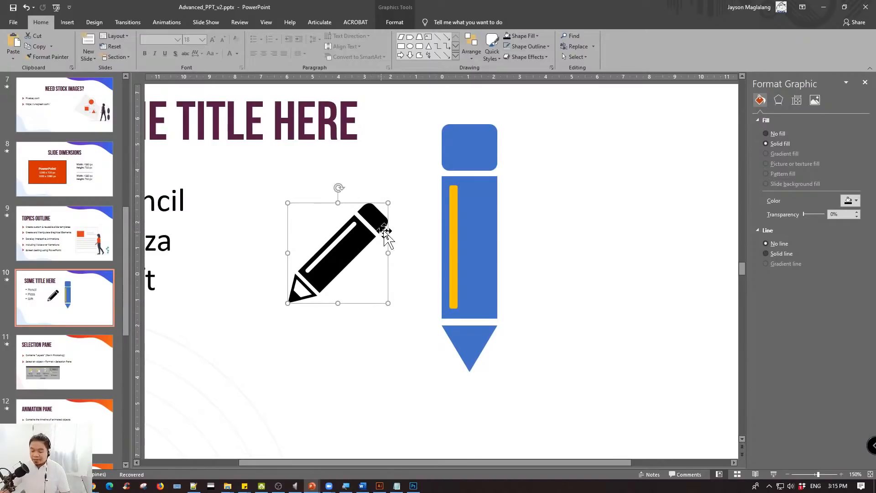
pyautogui.click(554, 182)
pyautogui.click(484, 145)
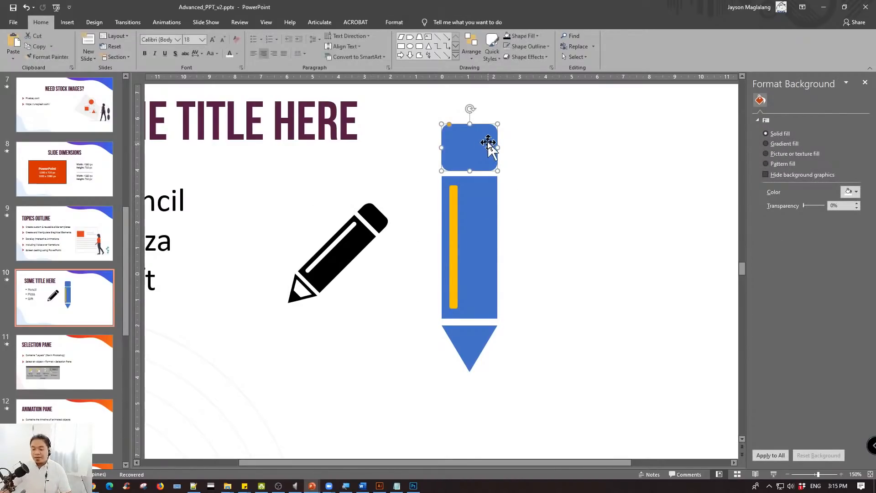
pyautogui.click(512, 171)
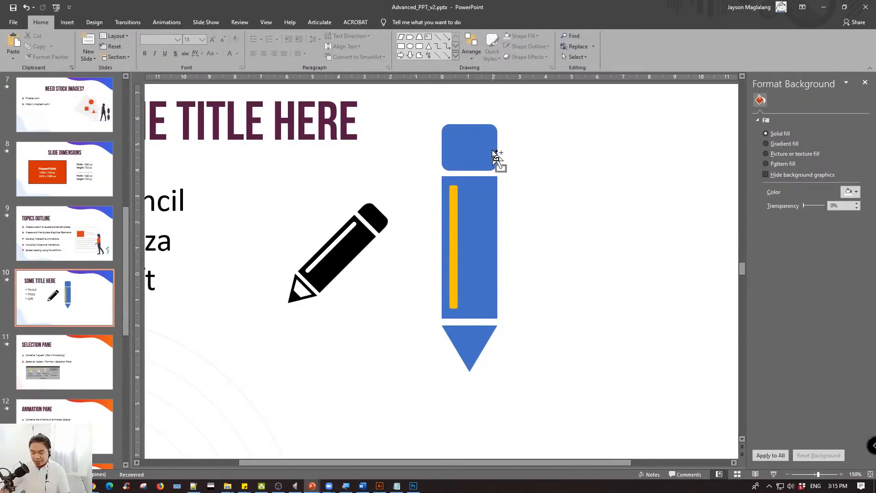
pyautogui.keyDown('ctrl'); pyautogui.scroll(15, 497, 157); pyautogui.keyUp('ctrl')
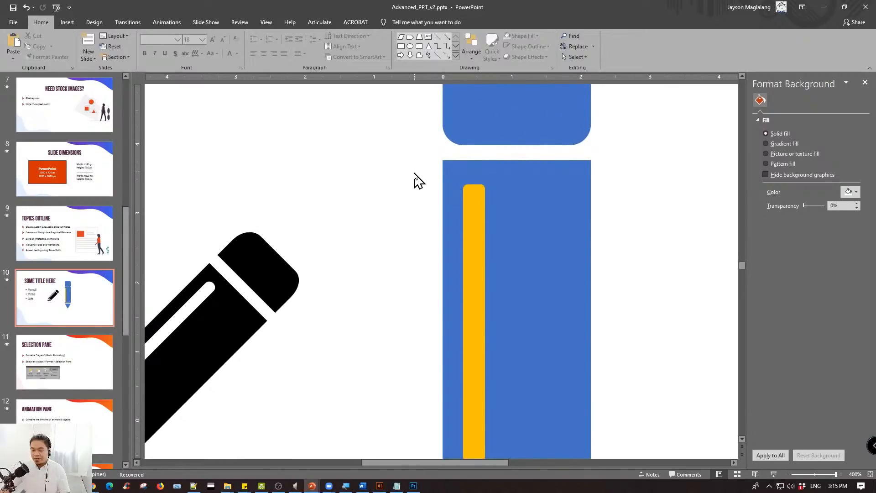
pyautogui.keyDown('ctrl'); pyautogui.scroll(-15, 415, 178); pyautogui.keyUp('ctrl')
# - Duplicate the blue pencil's body rectangle straight upward so the copy covers the rounded eraser shape
pyautogui.click(479, 263)
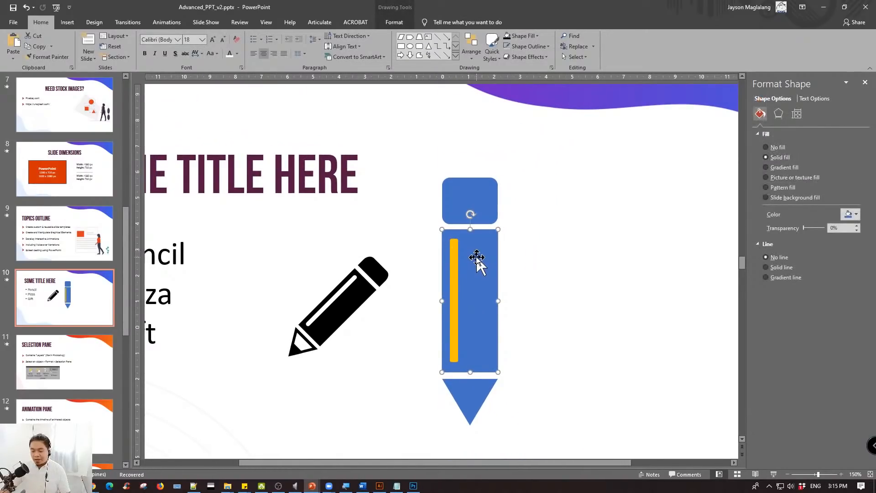
pyautogui.moveTo(476, 258); pyautogui.dragTo(479, 146)
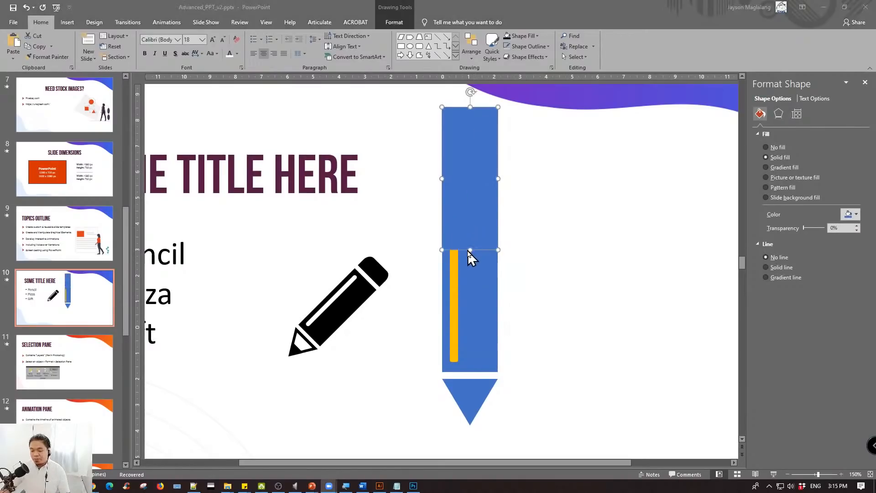
pyautogui.click(491, 196)
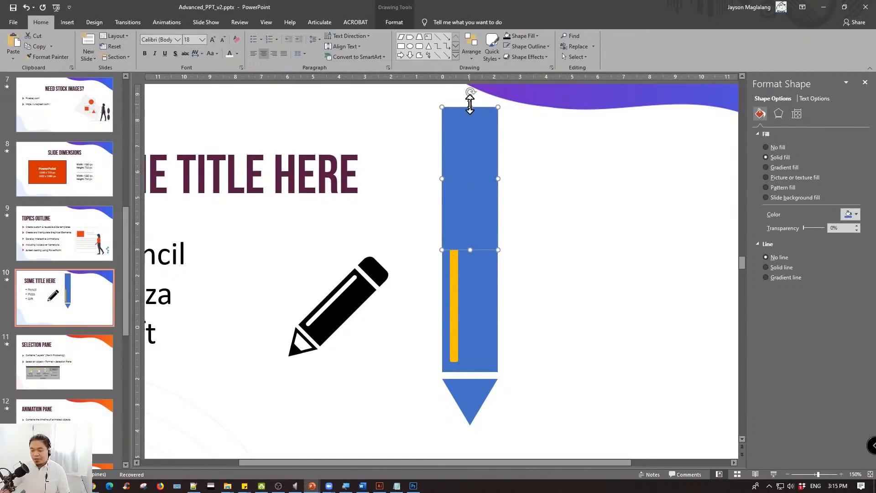
# - Shorten the duplicated rectangle so the eraser's rounded top is uncovered, and move both shapes up away from the pencil body
pyautogui.moveTo(470, 107); pyautogui.dragTo(481, 140)
pyautogui.keyDown('shift'); pyautogui.click(479, 182); pyautogui.keyUp('shift')
pyautogui.click(581, 186)
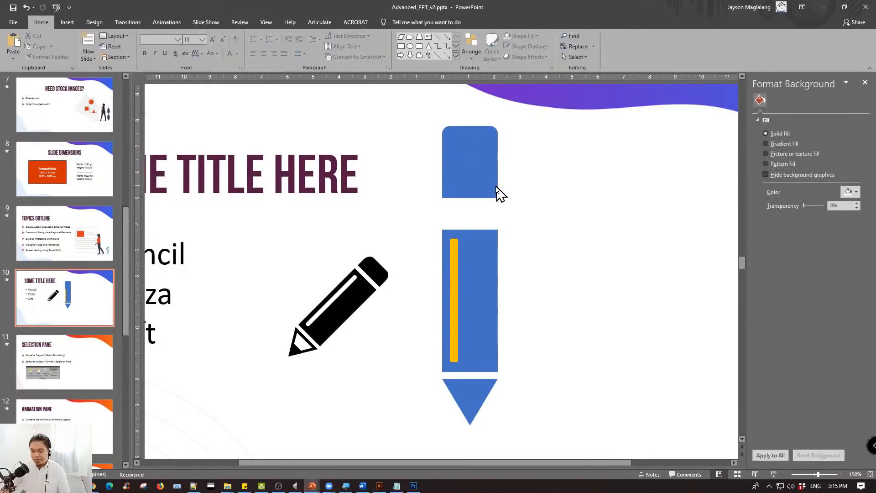
# - Fill the shortened rectangle over the eraser with the orange theme color
pyautogui.click(495, 187)
pyautogui.click(854, 215)
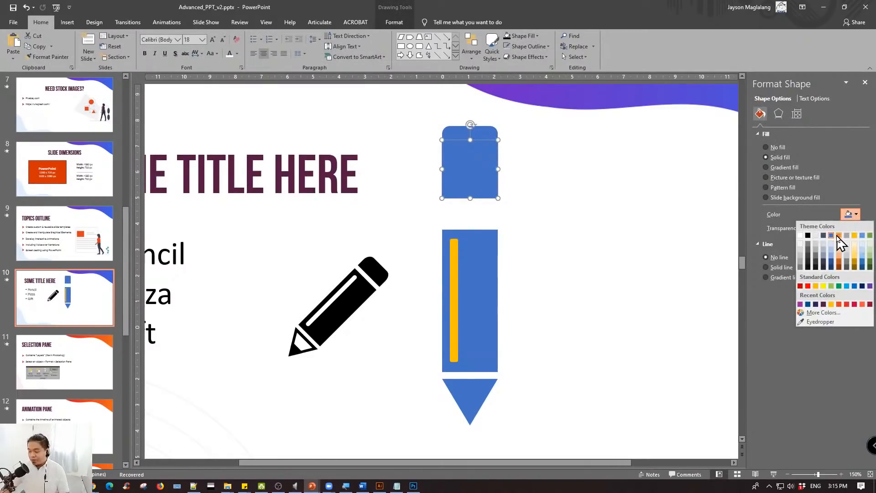
pyautogui.click(839, 235)
pyautogui.click(563, 168)
# - Lower the top edge of the orange rectangle slightly, and undo its move away from the blue eraser
pyautogui.click(479, 172)
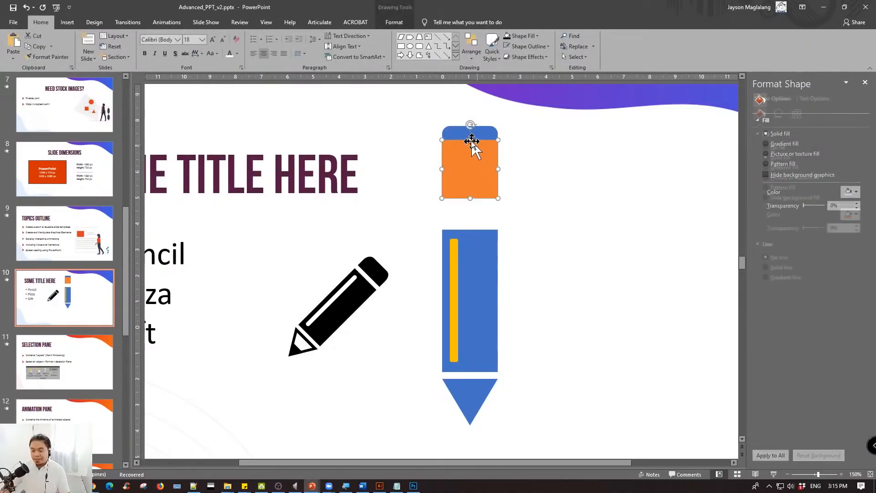
pyautogui.moveTo(469, 139); pyautogui.dragTo(564, 164)
pyautogui.click(571, 164)
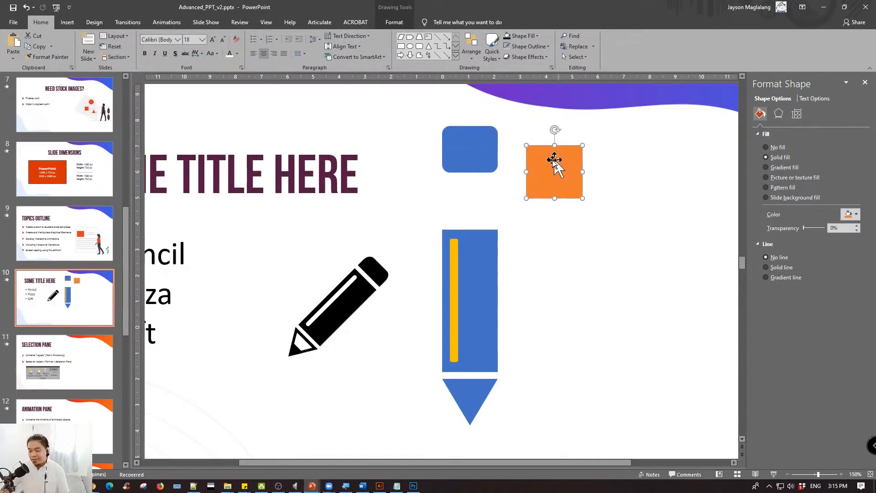
pyautogui.hotkey('ctrl', 'z')
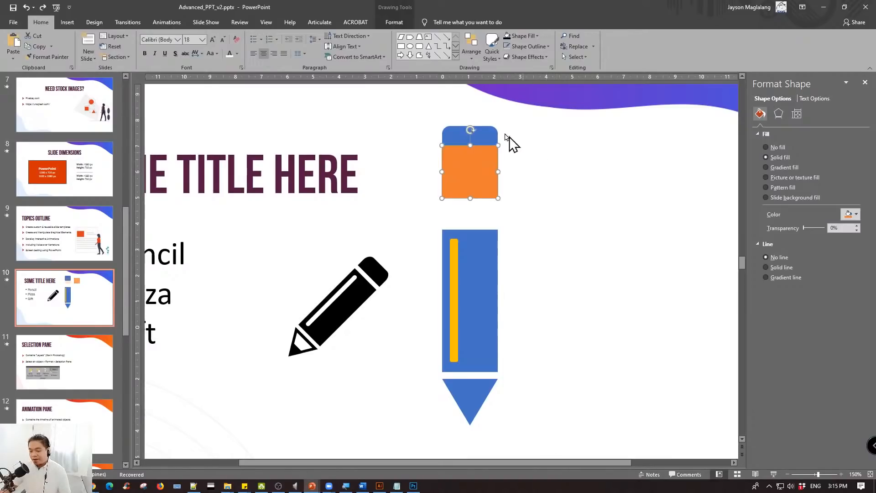
pyautogui.click(477, 127)
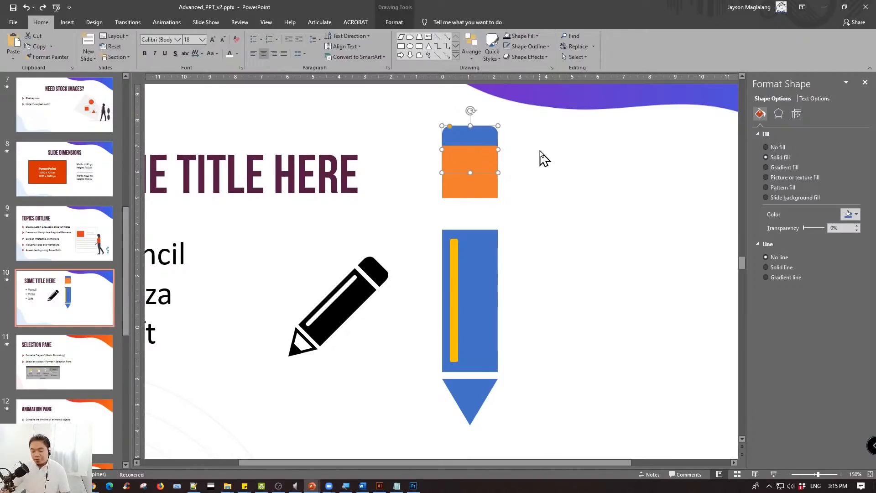
pyautogui.click(536, 167)
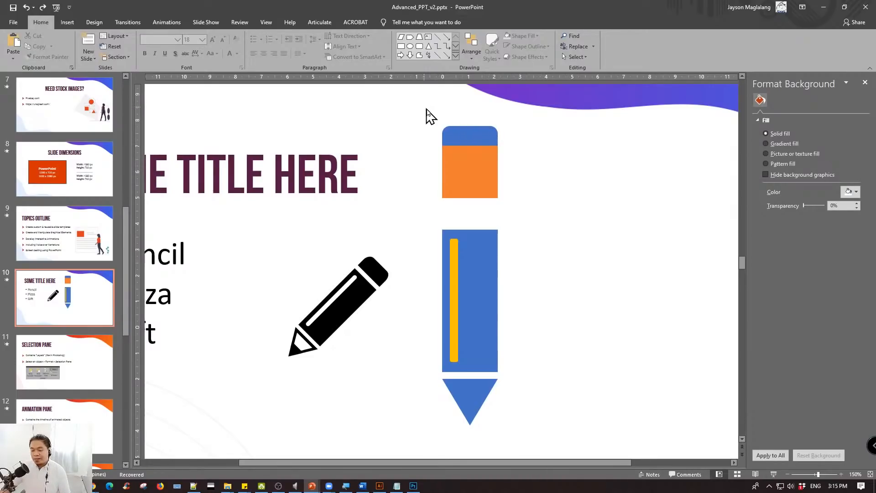
pyautogui.moveTo(423, 106); pyautogui.dragTo(519, 211)
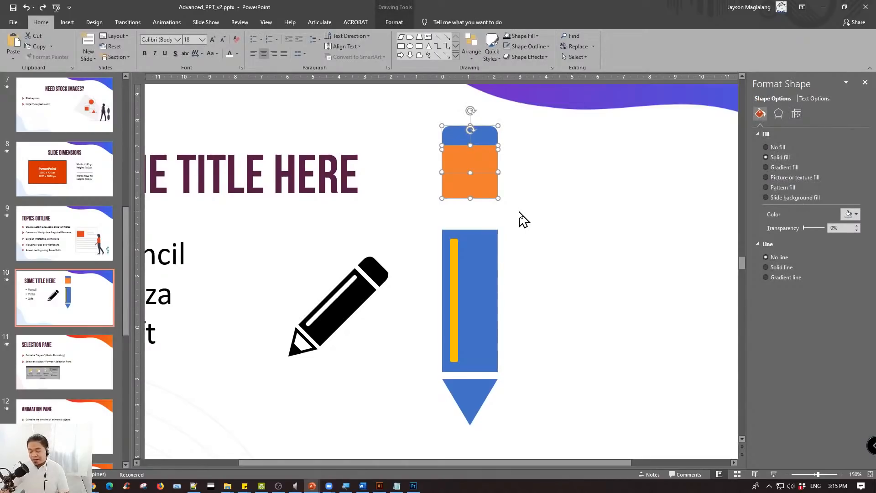
pyautogui.click(519, 211)
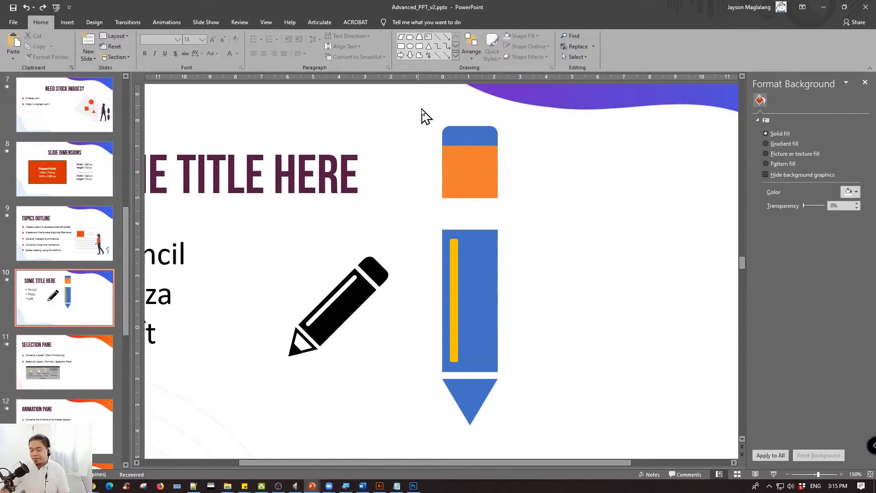
pyautogui.click(472, 133)
pyautogui.click(502, 138)
pyautogui.click(476, 133)
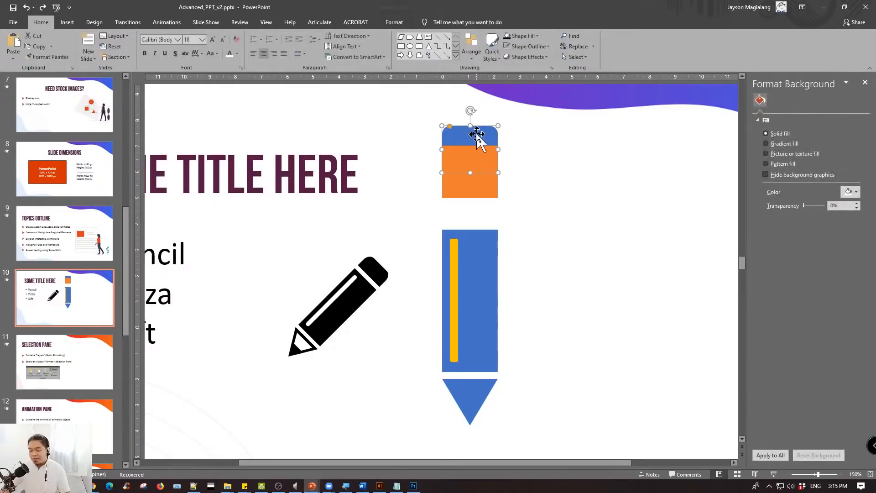
# - Shift the orange rectangle down slightly on the eraser, and undo the attempt to move it aside
pyautogui.click(492, 178)
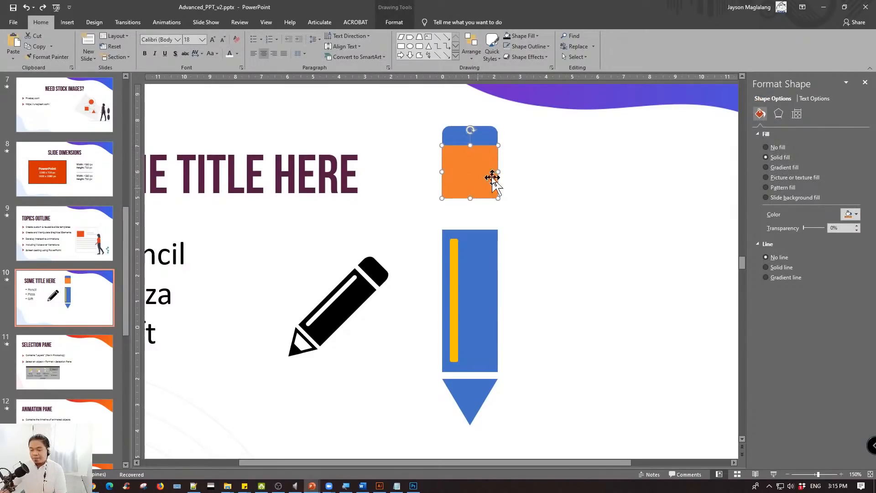
pyautogui.moveTo(492, 178); pyautogui.dragTo(492, 179)
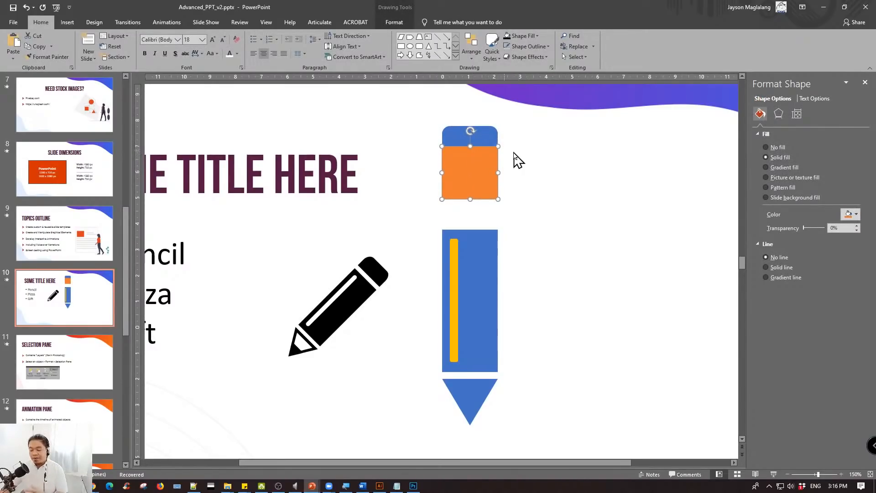
pyautogui.click(499, 144)
pyautogui.moveTo(465, 166); pyautogui.dragTo(526, 166)
pyautogui.hotkey('ctrl', 'z')
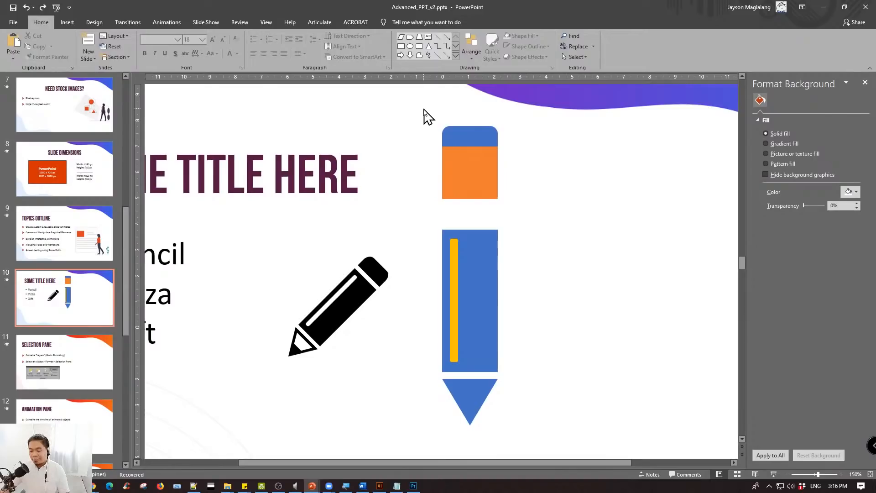
# - Nudge the rounded blue eraser up slightly so more of it extends above the orange rectangle
pyautogui.moveTo(424, 109); pyautogui.dragTo(533, 214)
pyautogui.click(533, 208)
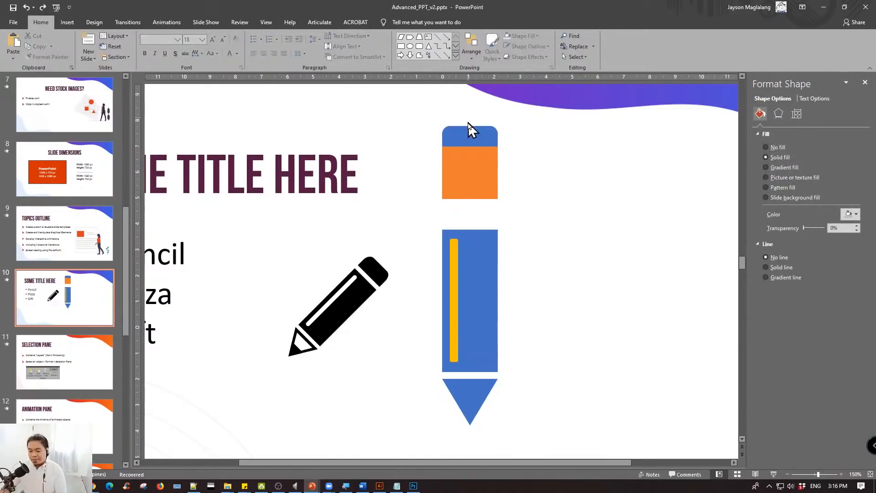
pyautogui.click(468, 130)
pyautogui.press('Up')
pyautogui.press('Up')
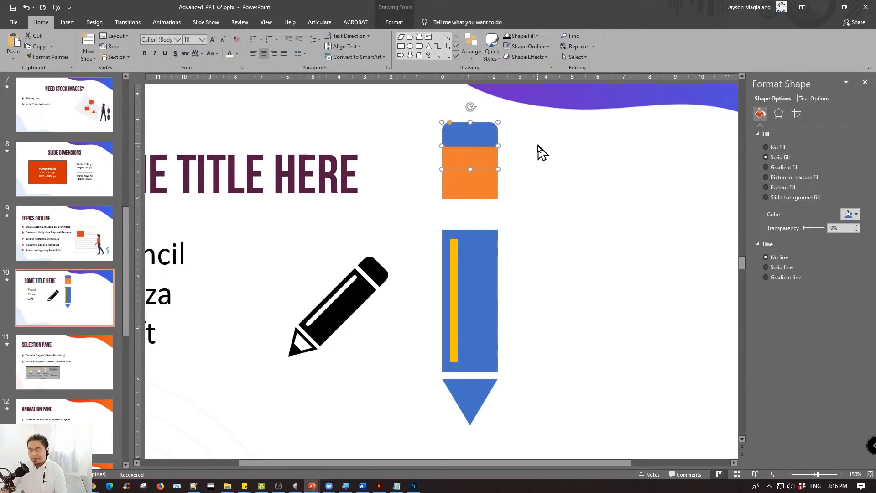
# - Select the blue eraser and orange rectangle together and review the available Merge Shapes operations
pyautogui.moveTo(520, 204); pyautogui.dragTo(411, 92)
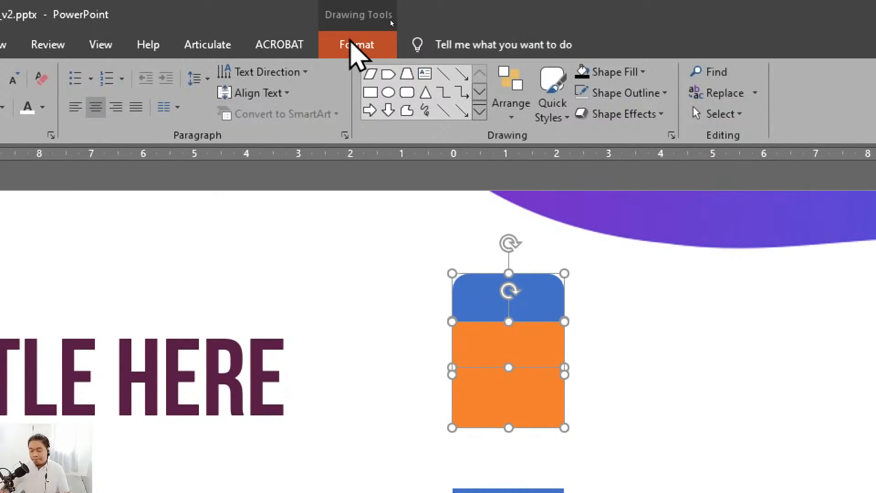
pyautogui.click(358, 46)
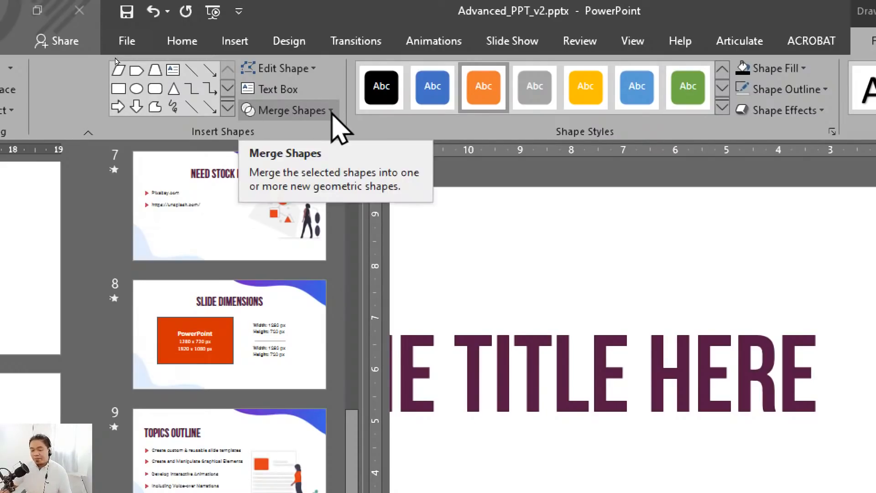
pyautogui.click(331, 110)
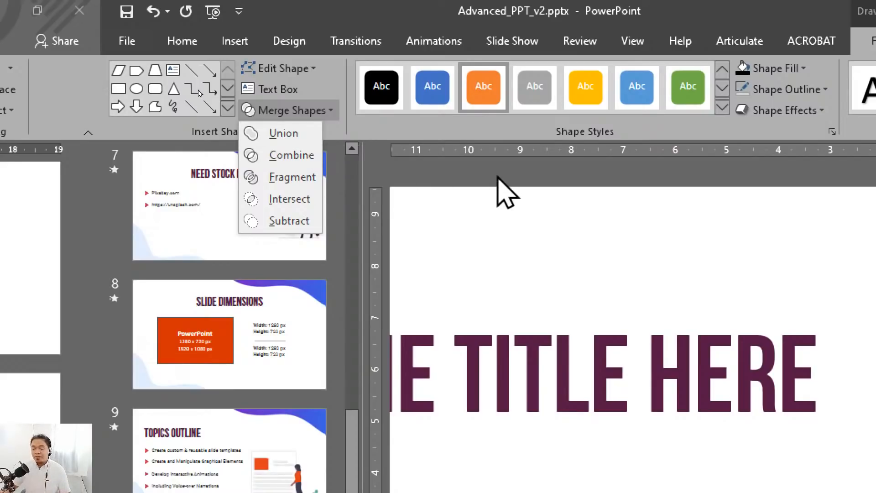
pyautogui.click(512, 168)
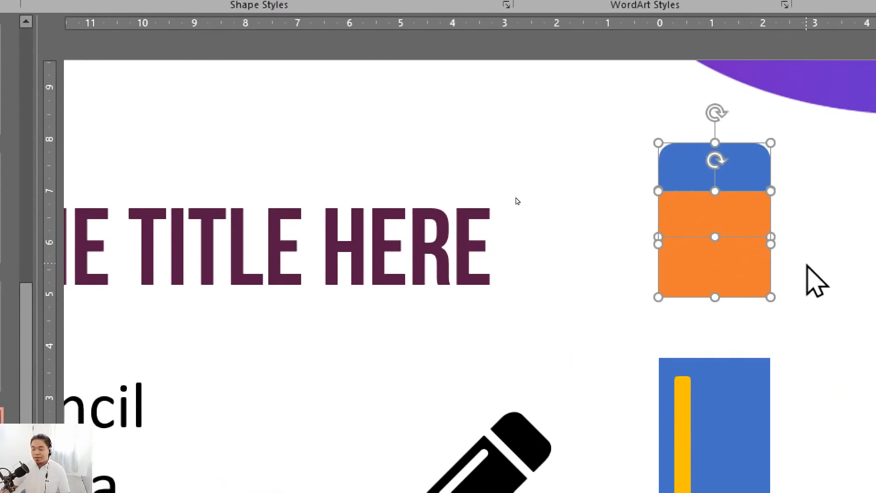
pyautogui.click(551, 195)
pyautogui.click(622, 153)
pyautogui.click(730, 164)
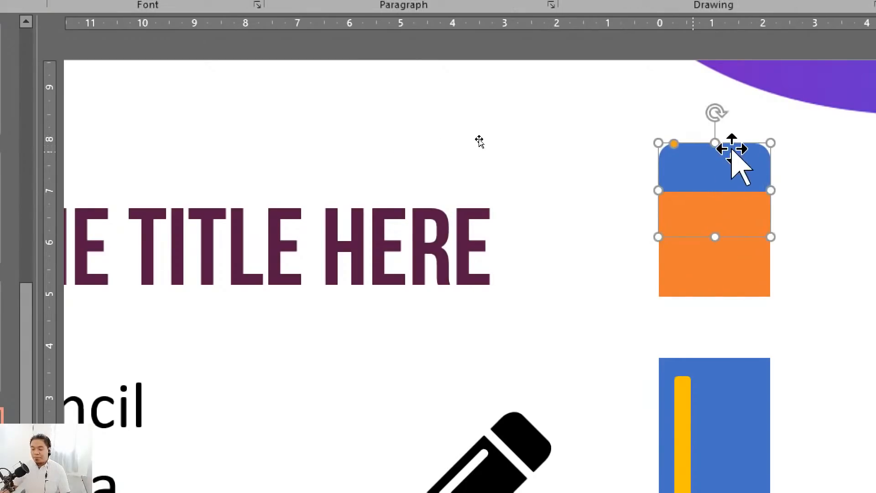
pyautogui.moveTo(745, 183); pyautogui.dragTo(725, 197)
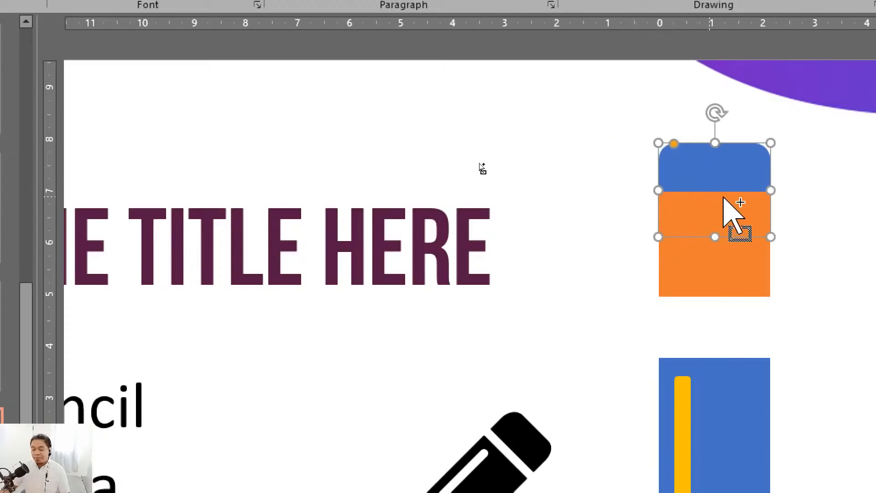
pyautogui.click(690, 110)
# - Try Merge Shapes Subtract on the overlapping blue eraser and orange rectangle, and undo the merge
pyautogui.moveTo(618, 90); pyautogui.dragTo(814, 329)
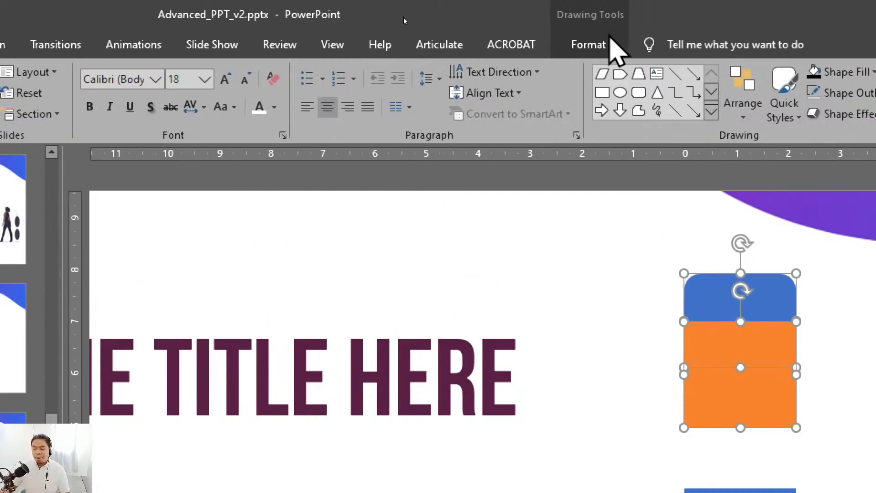
pyautogui.click(599, 46)
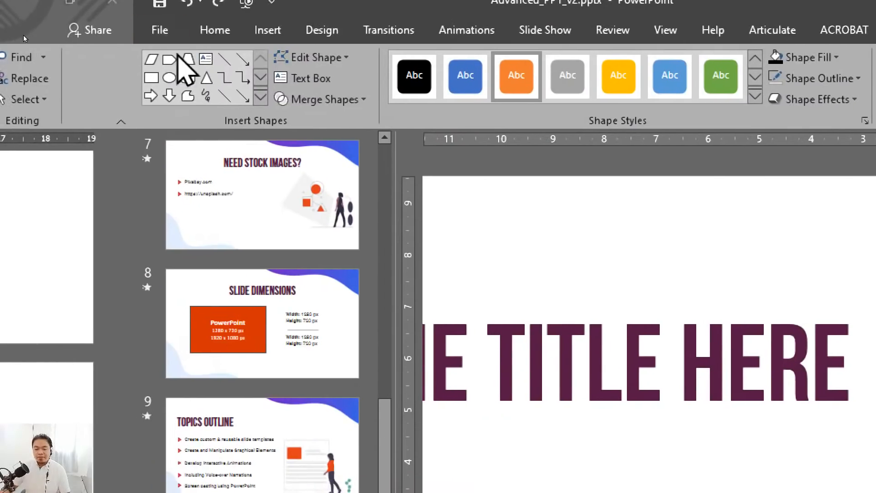
pyautogui.click(369, 100)
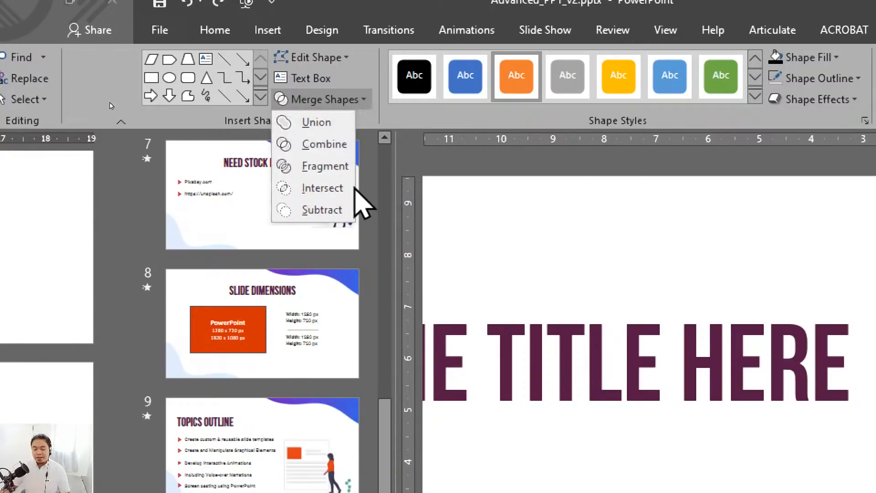
pyautogui.click(322, 210)
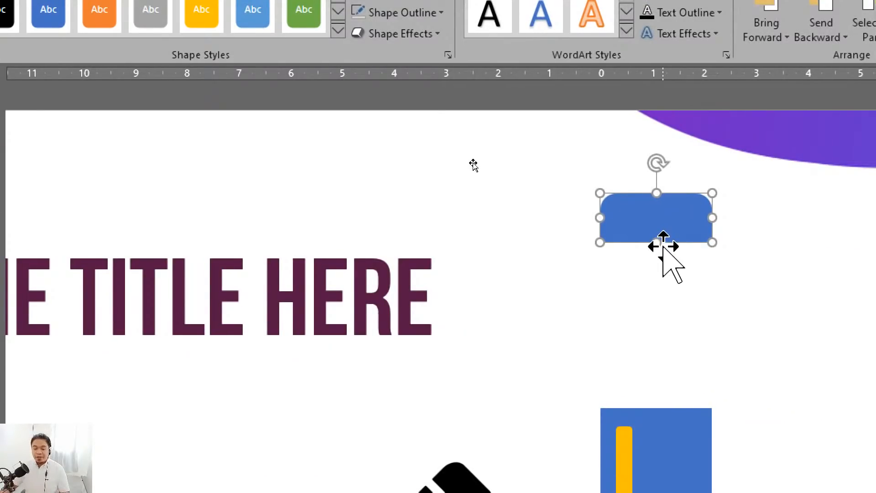
pyautogui.click(629, 262)
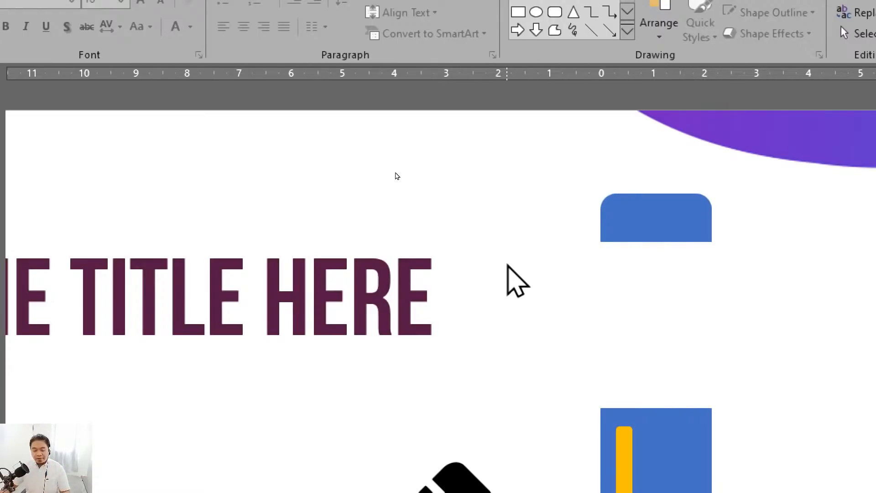
pyautogui.hotkey('ctrl', 'z')
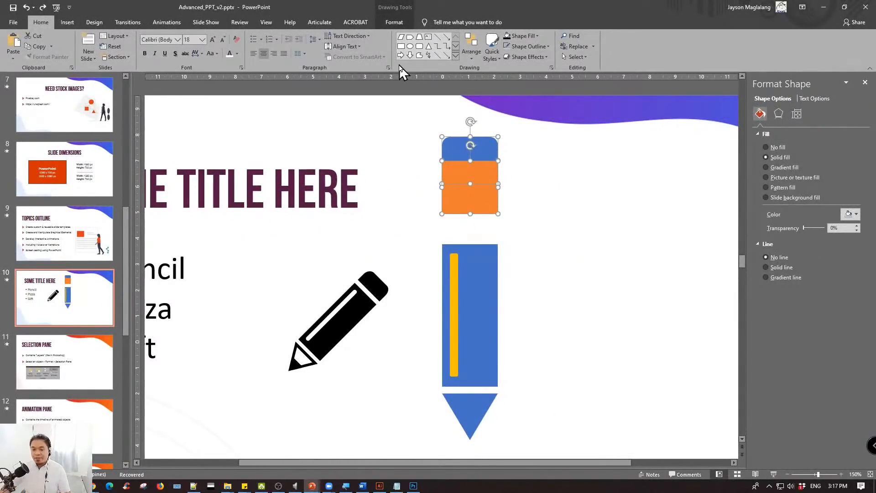
# - Subtract the orange rectangle from the rounded blue eraser with Merge Shapes, keeping only the eraser's rounded upper part
pyautogui.click(394, 22)
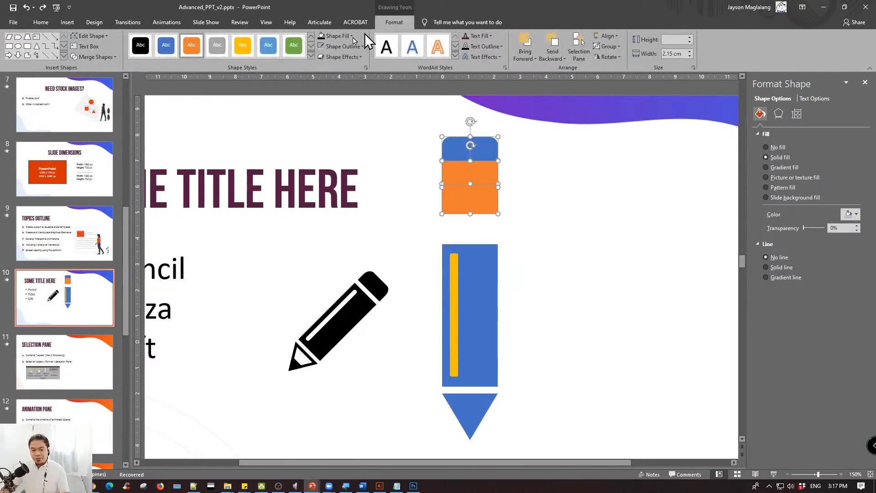
pyautogui.click(114, 58)
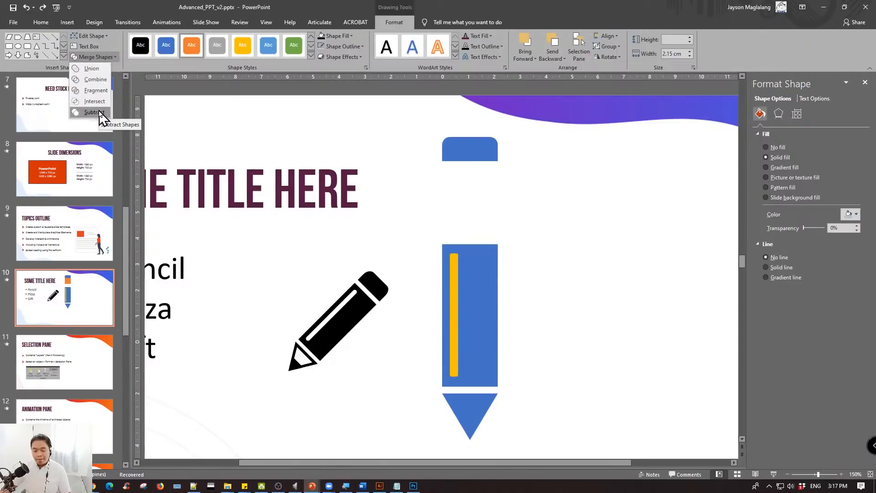
pyautogui.press('super')
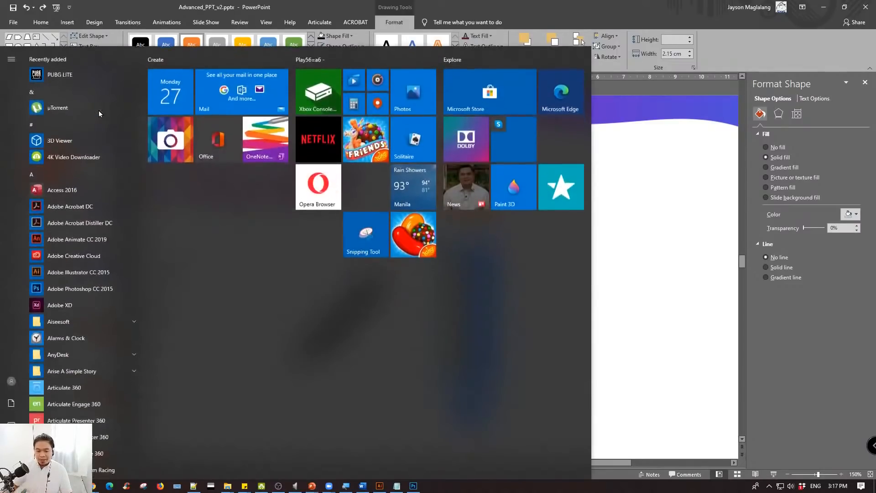
pyautogui.press('super')
pyautogui.click(101, 57)
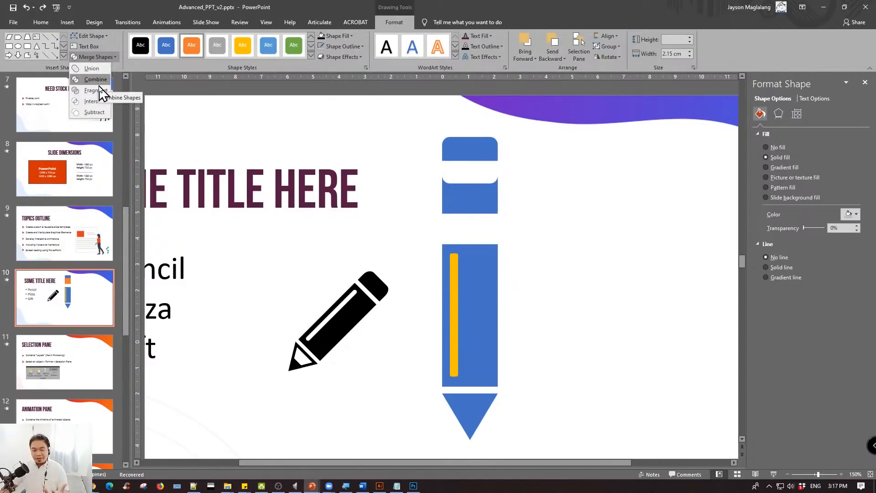
pyautogui.click(94, 113)
pyautogui.click(557, 190)
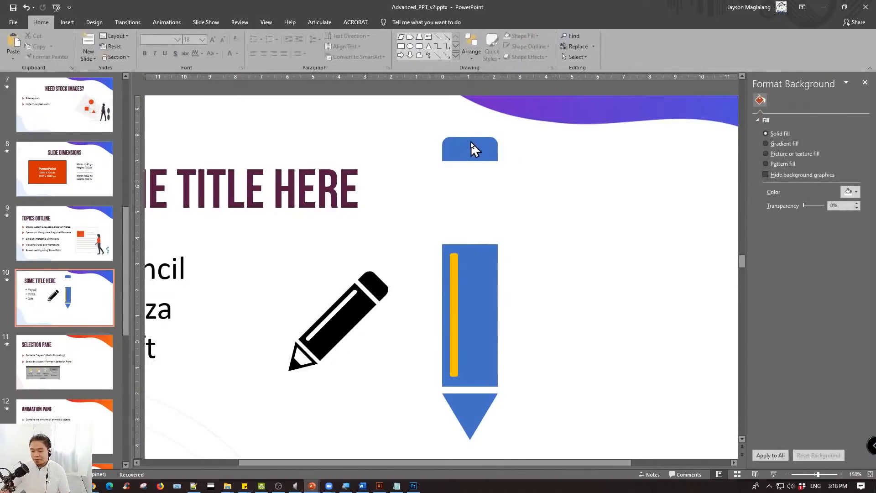
# - Move the trimmed blue eraser straight down to just above the pencil body, aligned with the body's edges
pyautogui.click(493, 147)
pyautogui.moveTo(473, 147); pyautogui.dragTo(473, 223)
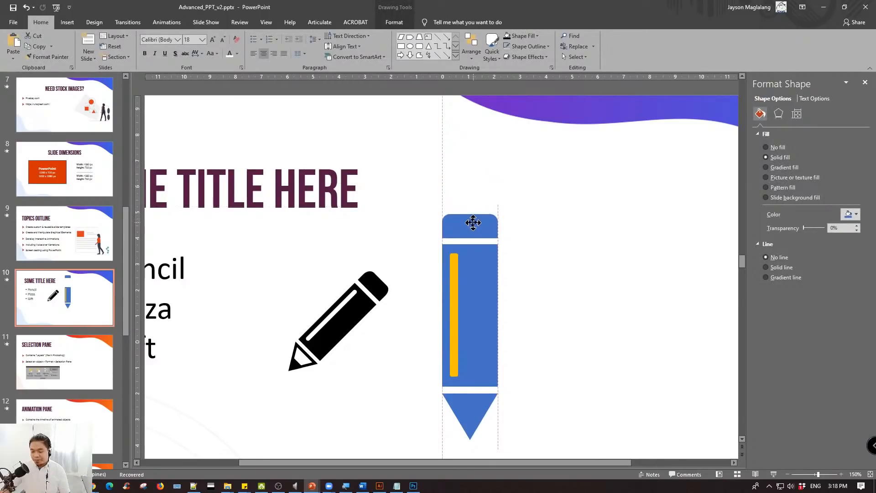
pyautogui.click(553, 254)
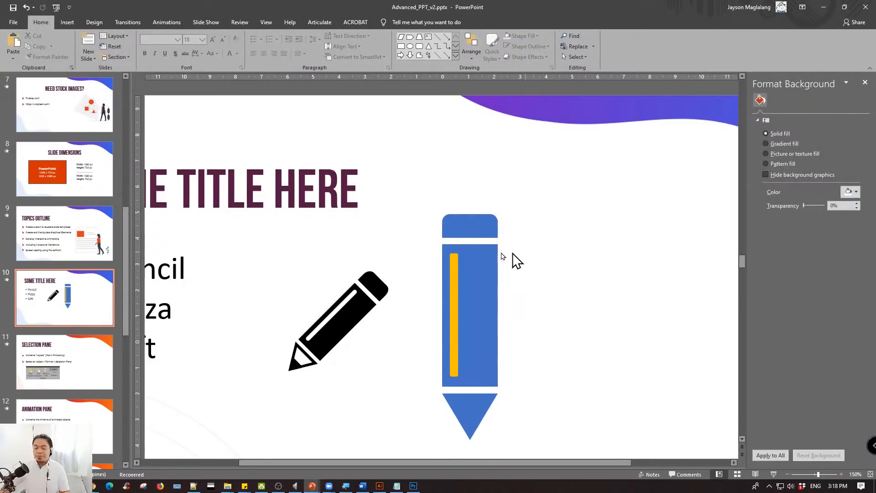
# - Try moving the yellow strip off the pencil body, and undo the move
pyautogui.click(455, 276)
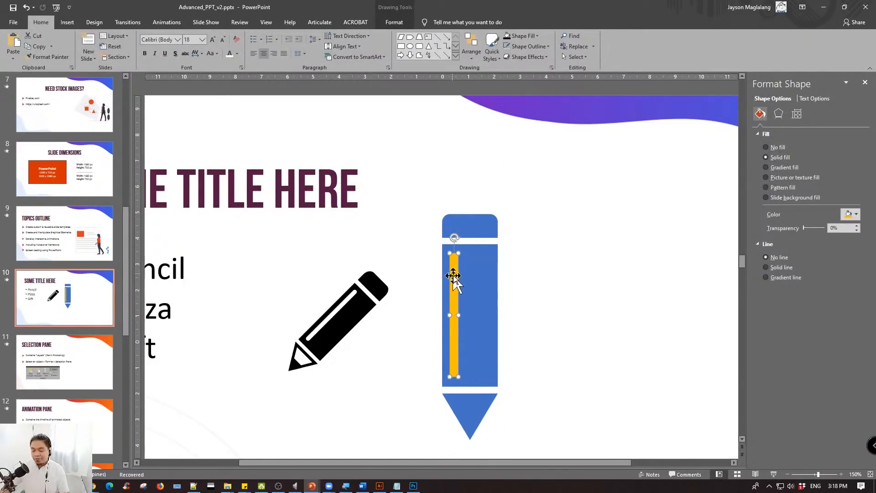
pyautogui.click(531, 269)
pyautogui.click(453, 264)
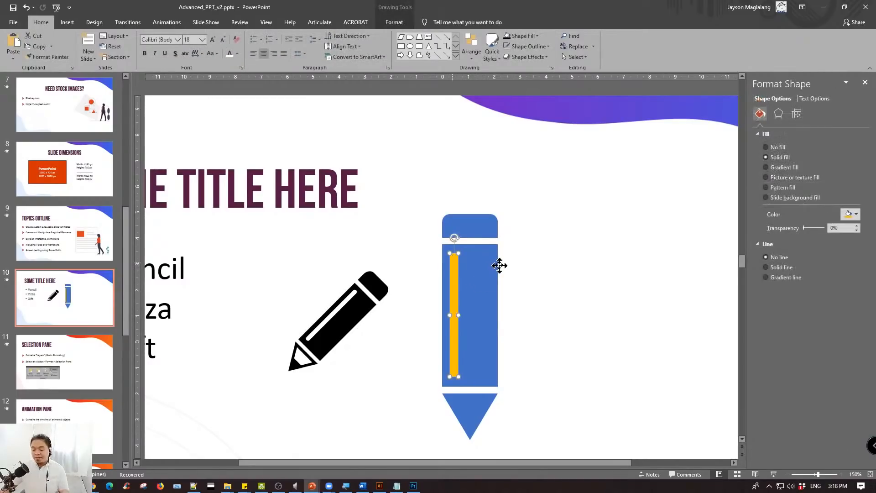
pyautogui.moveTo(456, 265); pyautogui.dragTo(537, 259)
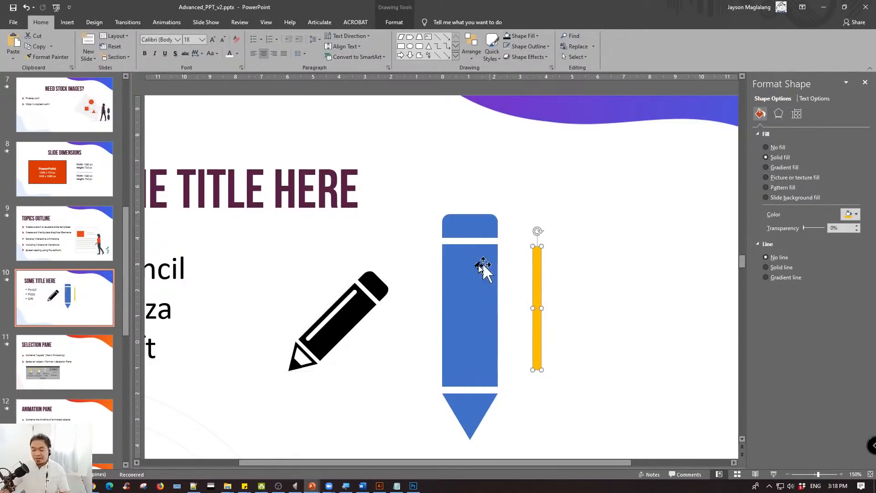
pyautogui.hotkey('ctrl', 'z')
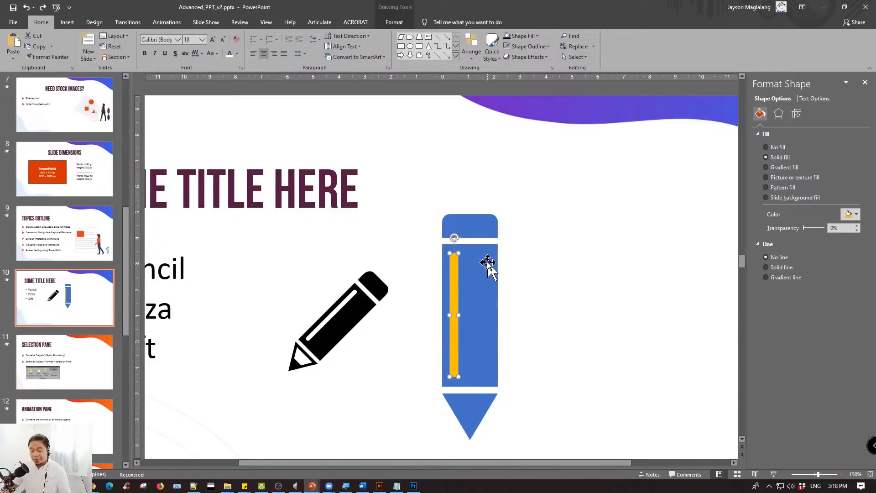
# - Cut the yellow strip out of the blue pencil body with the Merge Shapes Subtract operation
pyautogui.keyDown('shift'); pyautogui.click(488, 263); pyautogui.keyUp('shift')
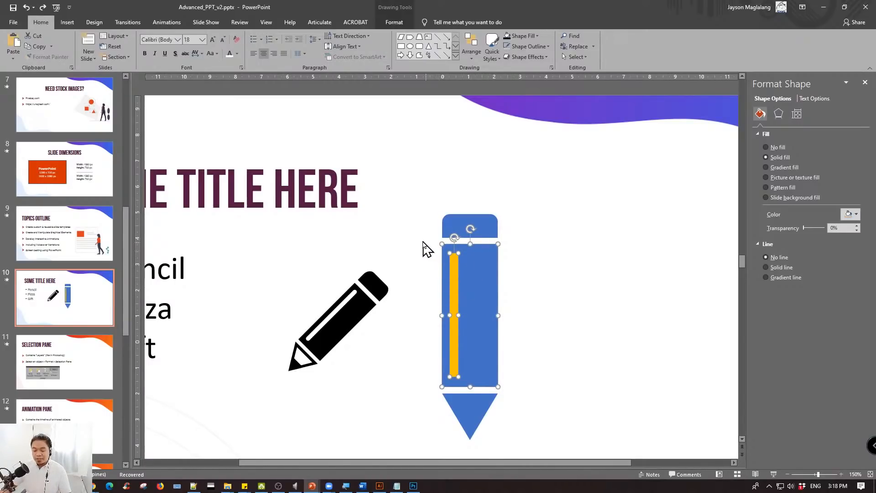
pyautogui.moveTo(420, 240)
pyautogui.mouseDown()
pyautogui.moveTo(589, 362)
pyautogui.moveTo(585, 391)
pyautogui.mouseUp()
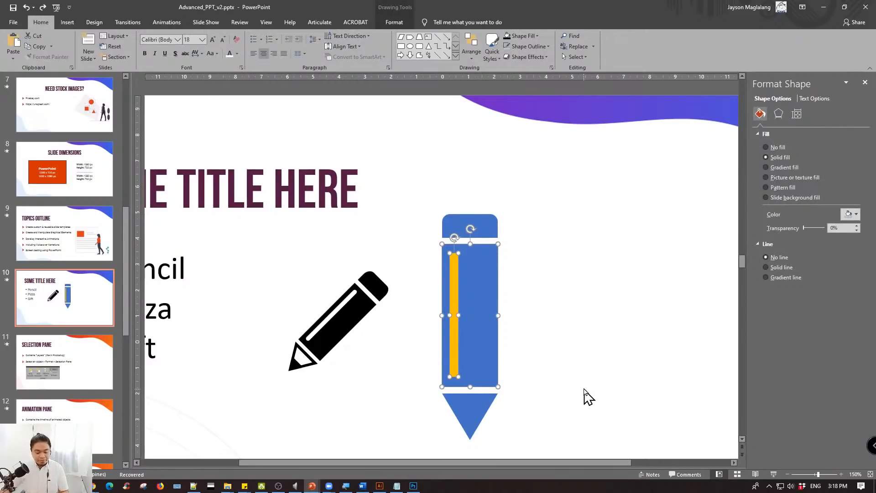
pyautogui.click(390, 22)
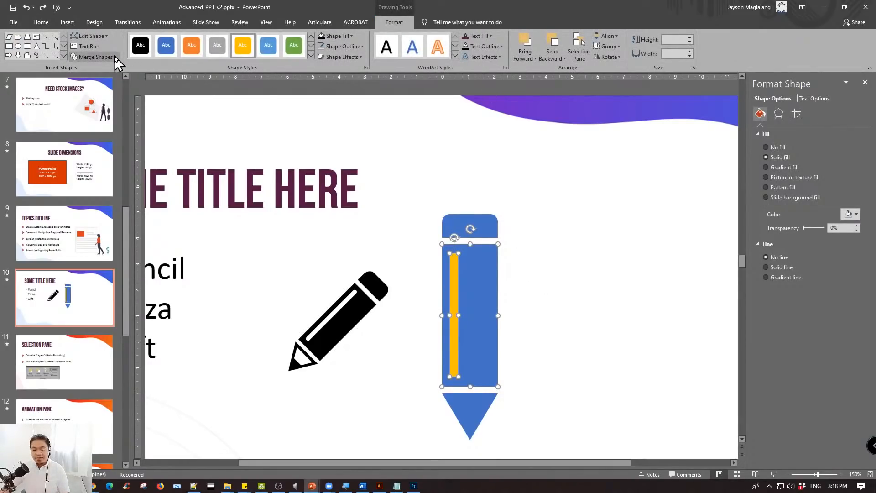
pyautogui.click(116, 57)
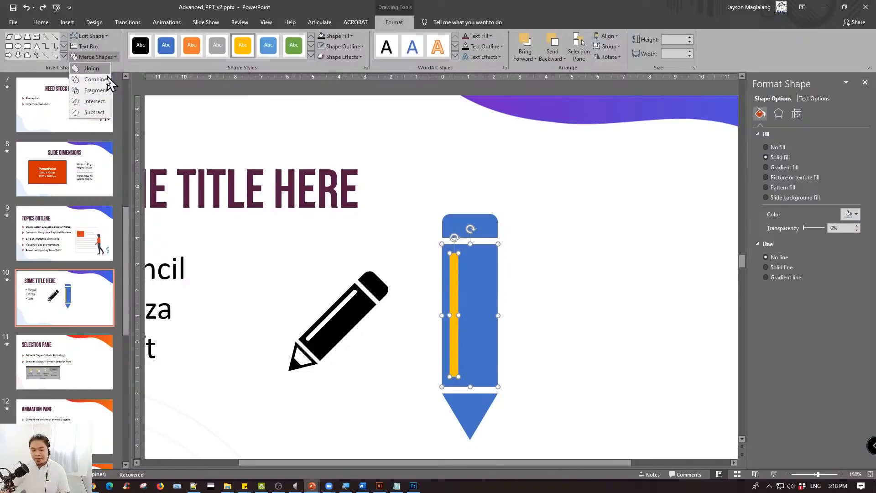
pyautogui.click(90, 114)
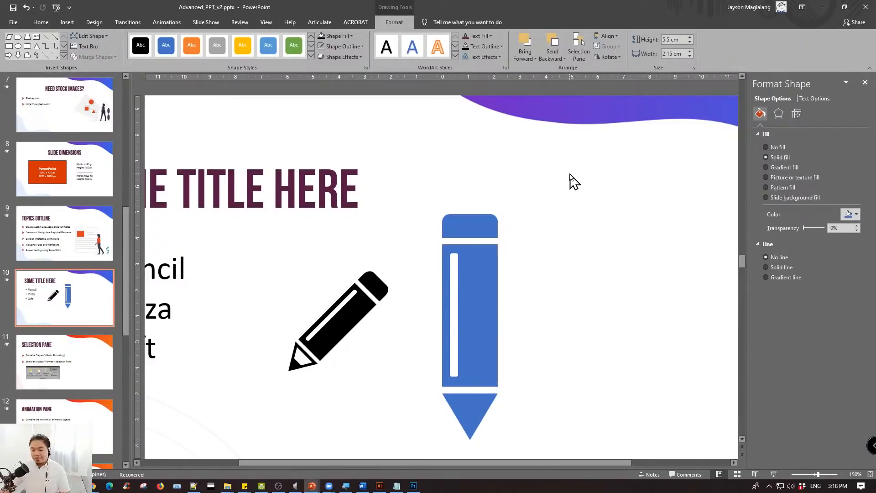
pyautogui.click(563, 211)
# - Try moving the slotted pencil body off the slide to check its cut-out, and undo the move
pyautogui.scroll(-5, 566, 213)
pyautogui.scroll(-3, 566, 214)
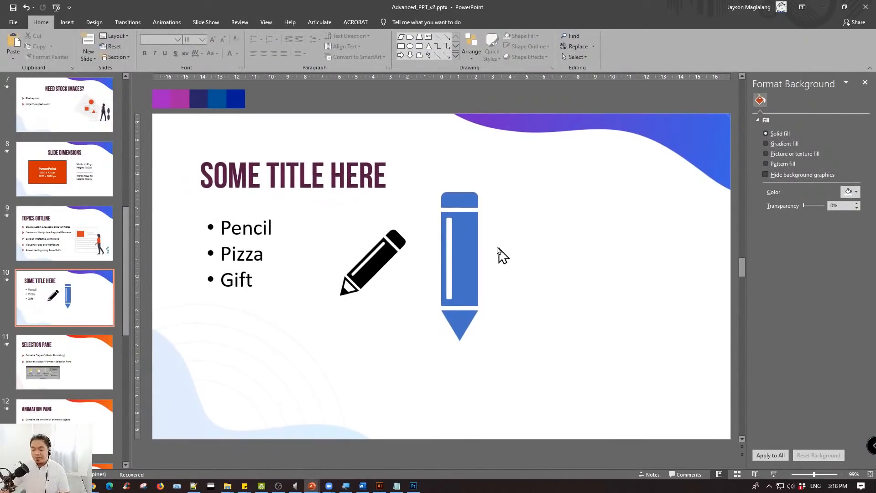
pyautogui.moveTo(459, 246)
pyautogui.mouseDown()
pyautogui.moveTo(502, 237)
pyautogui.moveTo(687, 244)
pyautogui.mouseUp()
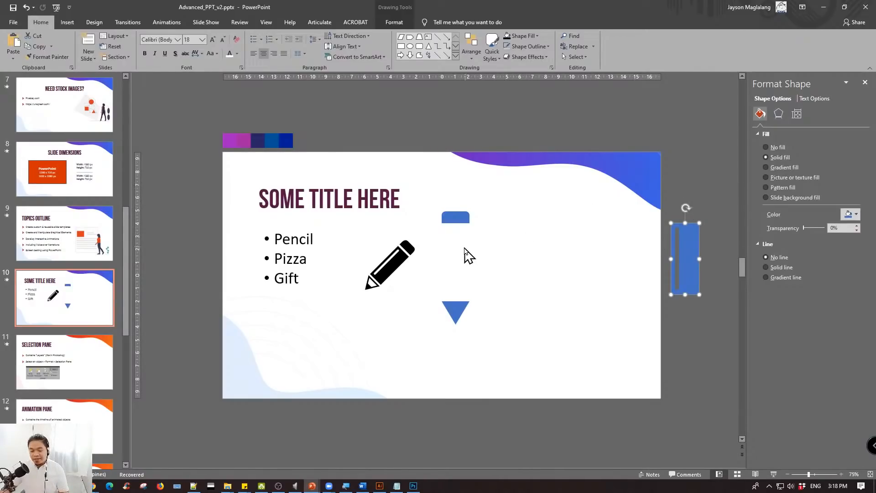
pyautogui.hotkey('ctrl', 'z')
pyautogui.click(508, 235)
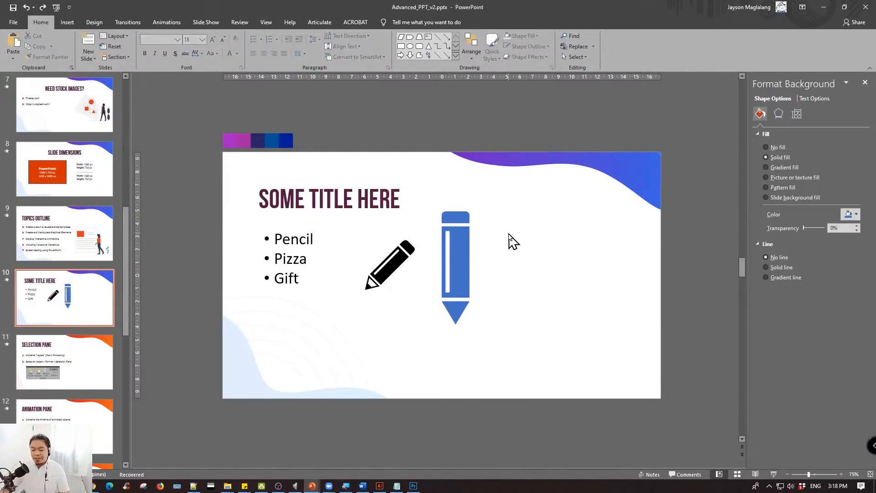
# - Select all the blue pencil parts together and review their fill and line settings
pyautogui.keyDown('ctrl'); pyautogui.scroll(5, 512, 234); pyautogui.keyUp('ctrl')
pyautogui.keyDown('ctrl'); pyautogui.scroll(2, 515, 240); pyautogui.keyUp('ctrl')
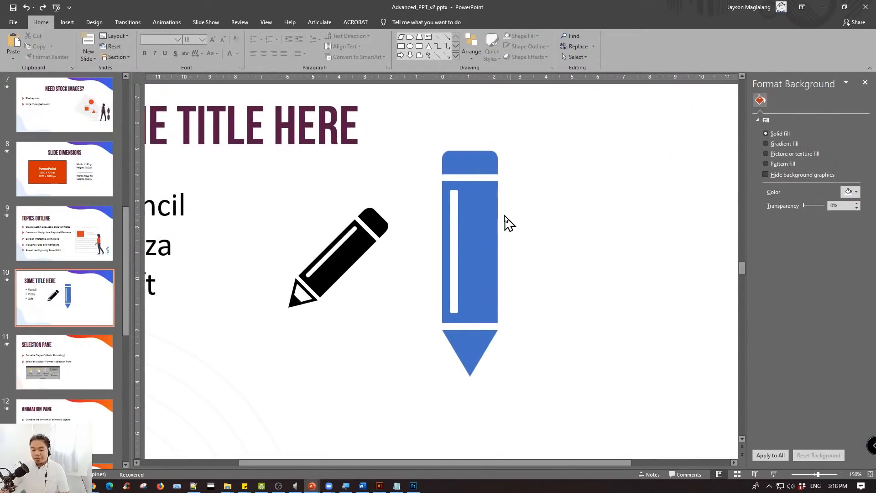
pyautogui.moveTo(417, 134); pyautogui.dragTo(604, 413)
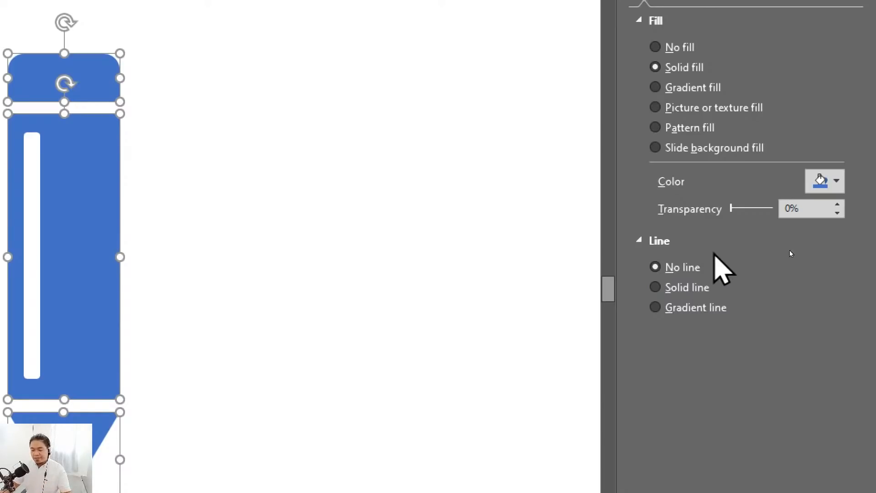
pyautogui.click(578, 217)
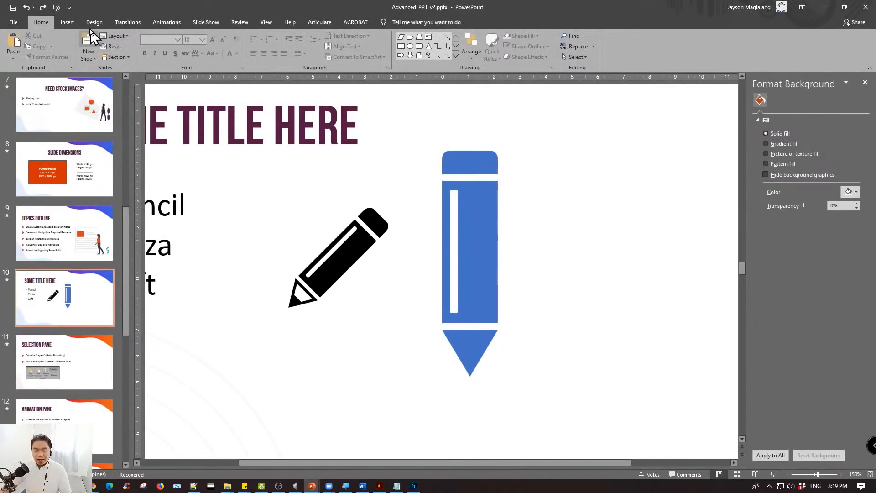
# - Draw a trapezoid about 4.41 cm high and 3.32 cm wide overlapping the upper part of the blue pencil
pyautogui.click(67, 22)
pyautogui.click(145, 54)
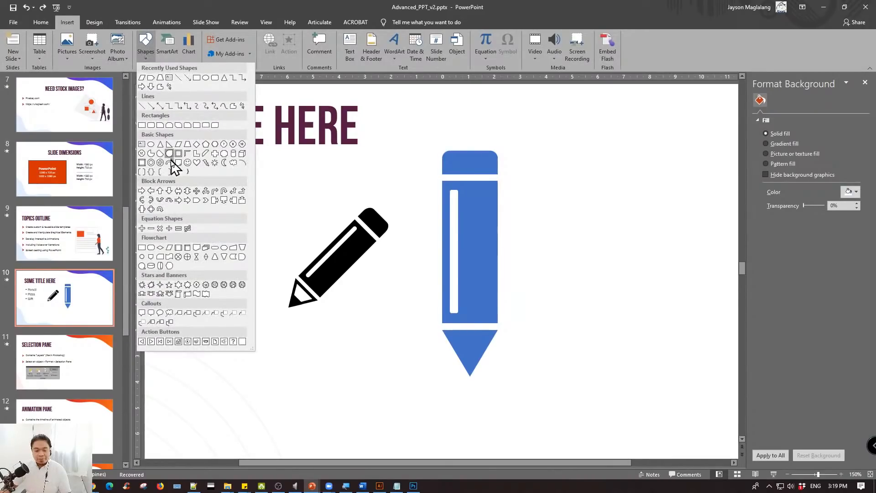
pyautogui.click(187, 144)
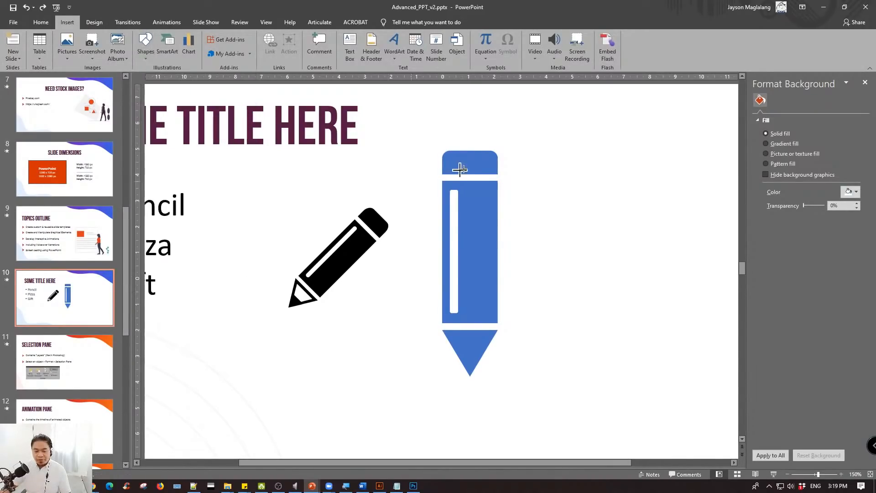
pyautogui.moveTo(481, 136)
pyautogui.mouseDown()
pyautogui.moveTo(557, 221)
pyautogui.moveTo(567, 250)
pyautogui.mouseUp()
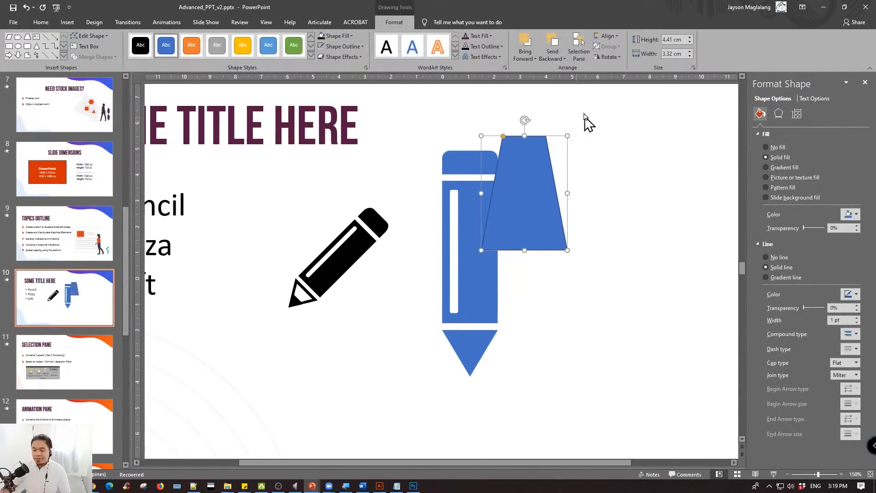
# - Fill the trapezoid with black and remove its outline
pyautogui.click(340, 36)
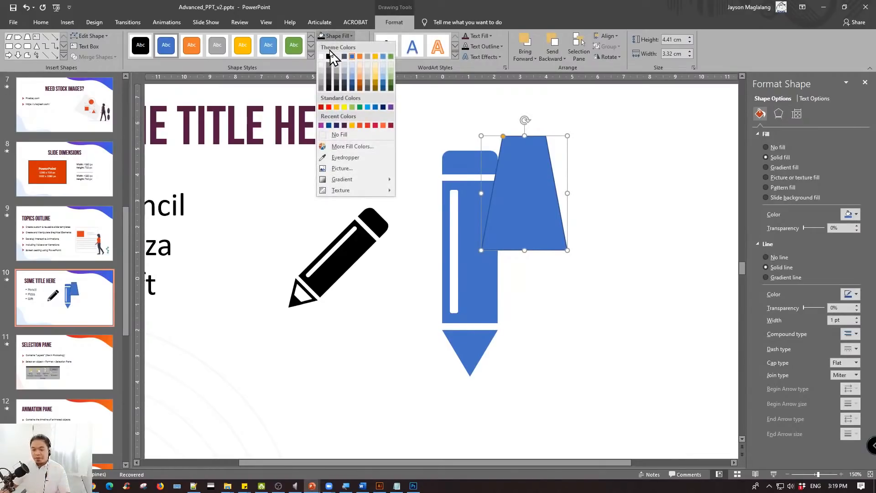
pyautogui.click(329, 56)
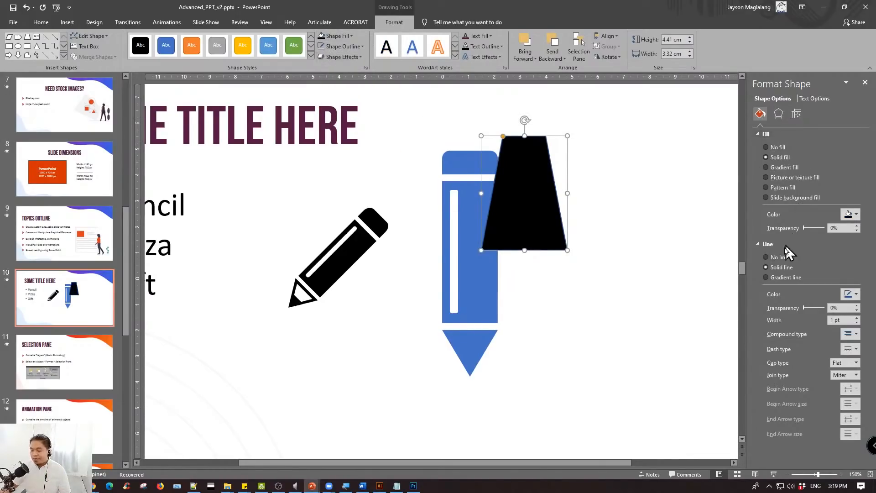
pyautogui.click(779, 257)
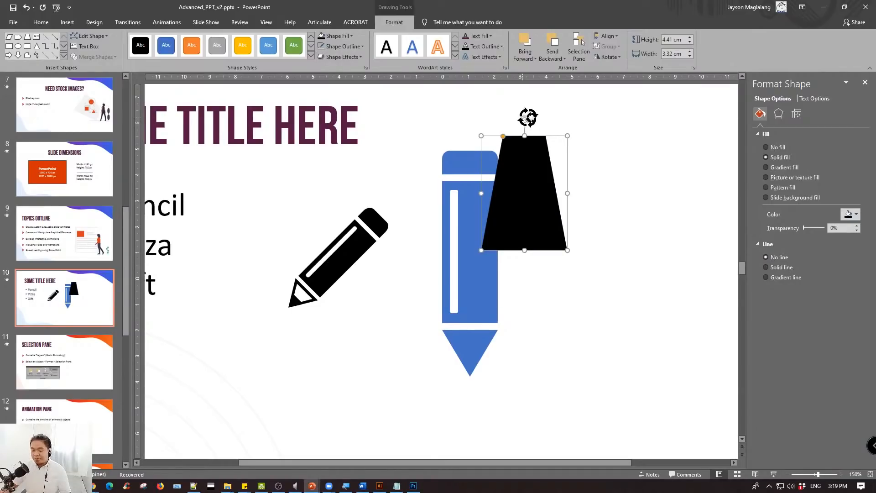
# - Turn the black trapezoid upside down at a height of about 1.73 cm and move it over the pencil's triangular tip
pyautogui.moveTo(528, 118)
pyautogui.mouseDown()
pyautogui.moveTo(509, 260)
pyautogui.moveTo(525, 262)
pyautogui.moveTo(524, 172)
pyautogui.moveTo(524, 180)
pyautogui.mouseUp()
pyautogui.moveTo(534, 147)
pyautogui.mouseDown()
pyautogui.moveTo(485, 274)
pyautogui.moveTo(499, 299)
pyautogui.mouseUp()
pyautogui.keyDown('ctrl'); pyautogui.scroll(5, 500, 295); pyautogui.keyUp('ctrl')
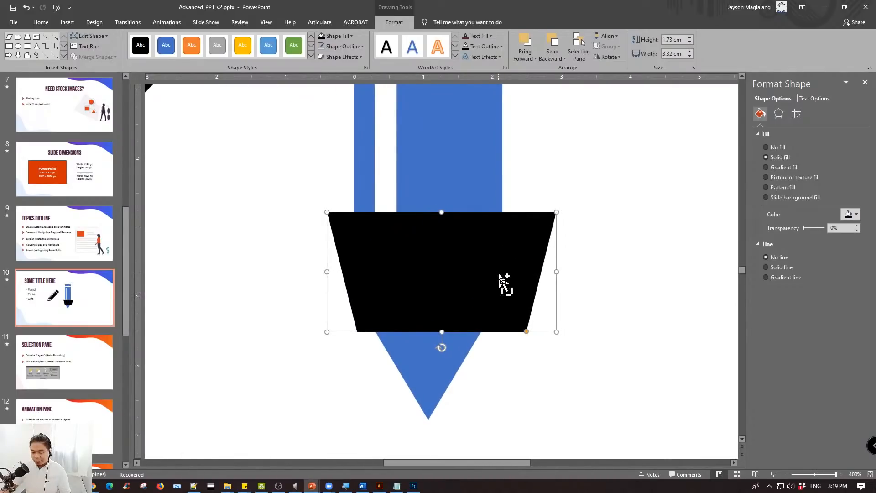
# - Shrink the black trapezoid to about 0.79 cm high and 1.52 cm wide and center it on the blue triangle
pyautogui.moveTo(557, 331)
pyautogui.mouseDown()
pyautogui.moveTo(461, 268)
pyautogui.moveTo(464, 284)
pyautogui.mouseUp()
pyautogui.moveTo(420, 246); pyautogui.dragTo(459, 321)
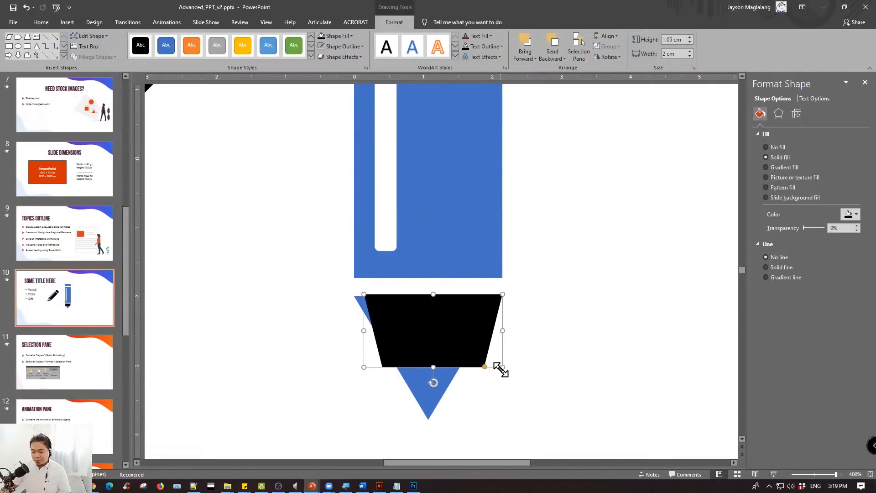
pyautogui.moveTo(501, 368)
pyautogui.mouseDown()
pyautogui.moveTo(455, 344)
pyautogui.moveTo(468, 350)
pyautogui.mouseUp()
pyautogui.moveTo(427, 313); pyautogui.dragTo(439, 330)
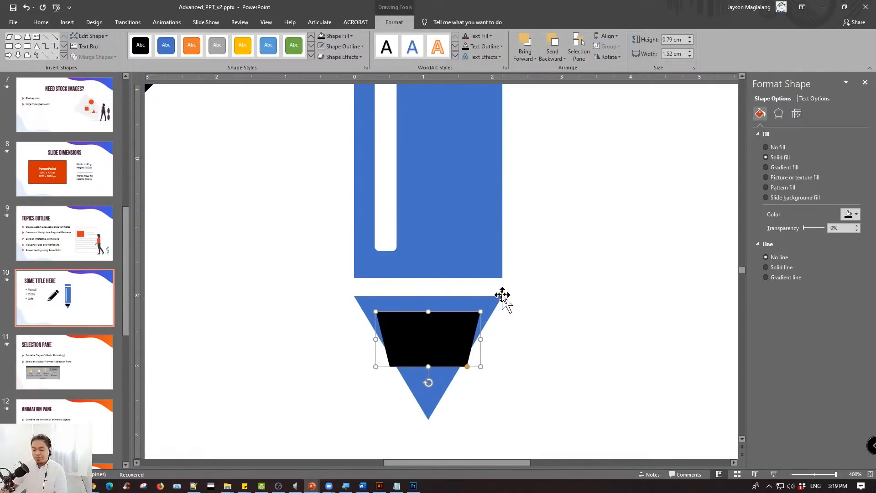
pyautogui.click(557, 351)
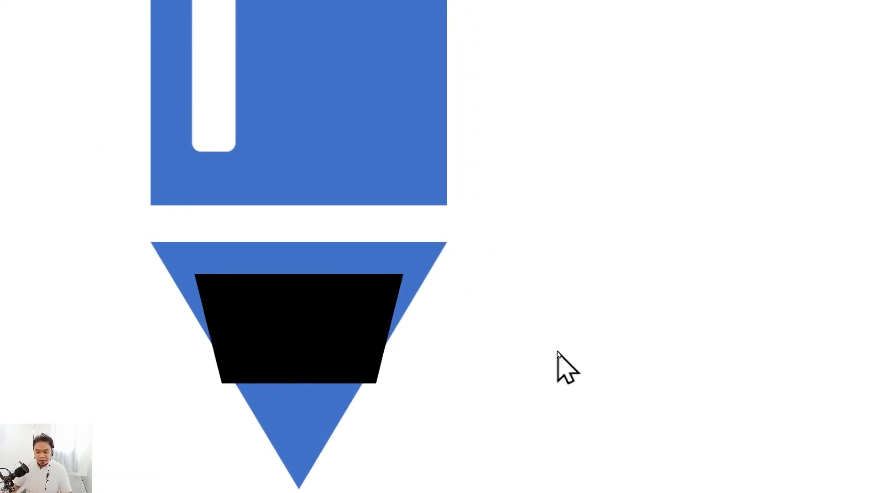
pyautogui.click(345, 321)
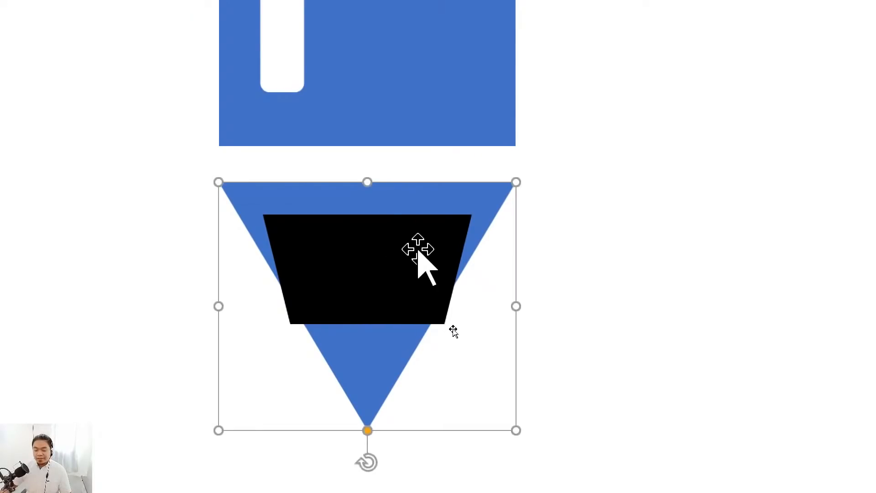
pyautogui.click(438, 337)
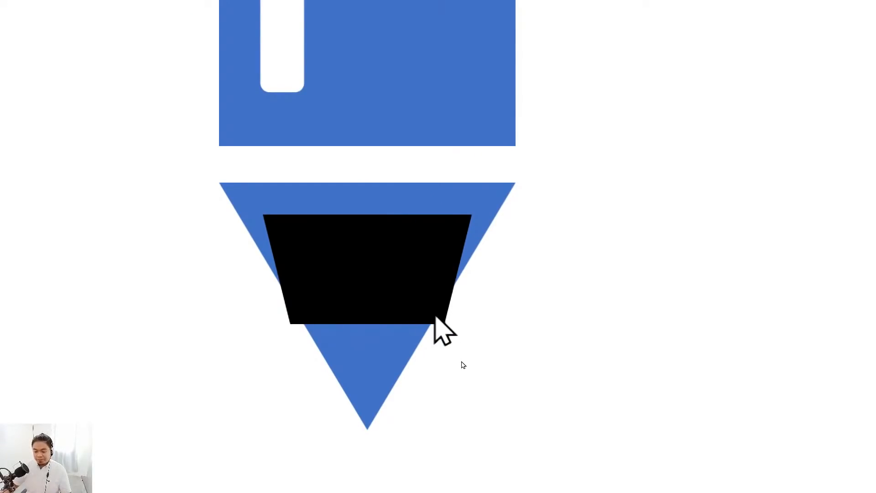
pyautogui.hotkey('ctrl', 'a')
pyautogui.click(635, 440)
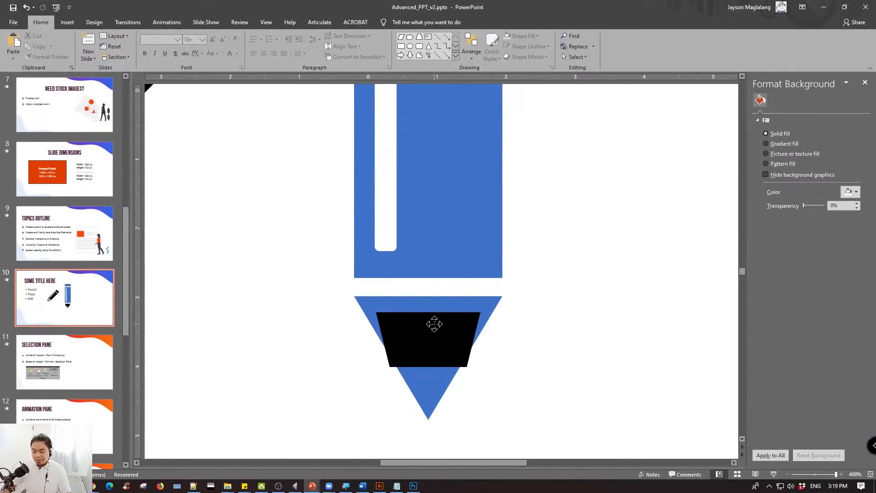
# - Narrow the black trapezoid's short lower side until its slanted edges run parallel to the blue triangle's sides
pyautogui.click(467, 339)
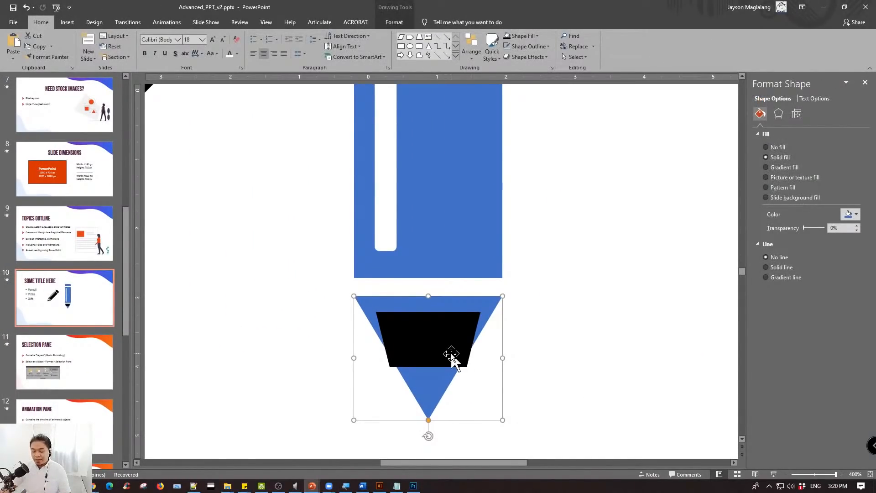
pyautogui.click(529, 368)
pyautogui.click(440, 338)
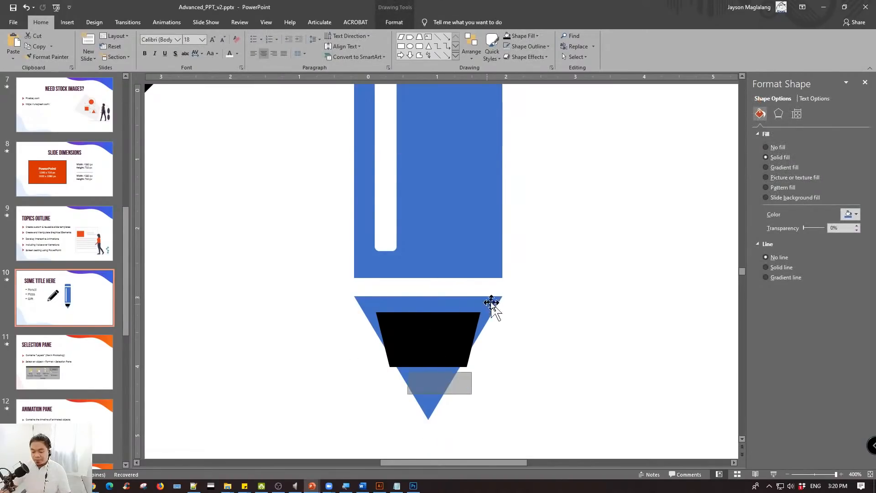
pyautogui.click(508, 293)
pyautogui.click(457, 301)
pyautogui.keyDown('ctrl'); pyautogui.scroll(-4, 454, 287); pyautogui.keyUp('ctrl')
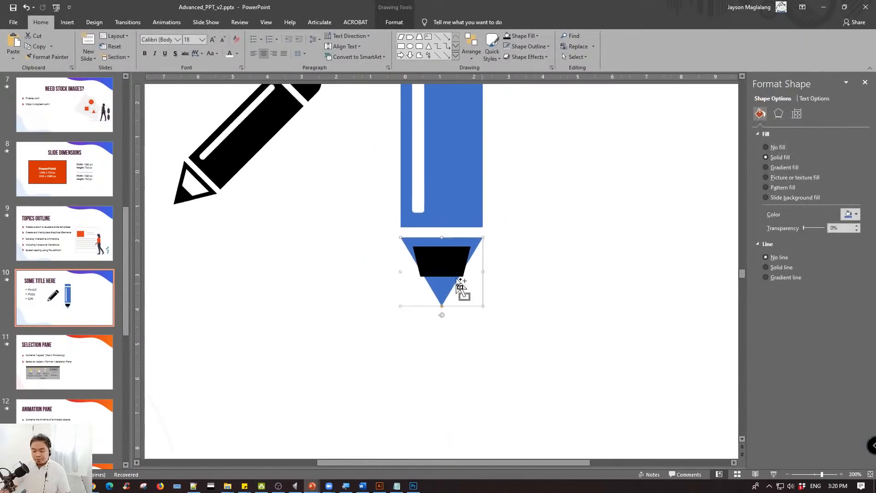
pyautogui.click(462, 267)
pyautogui.keyDown('ctrl'); pyautogui.scroll(4, 485, 297); pyautogui.keyUp('ctrl')
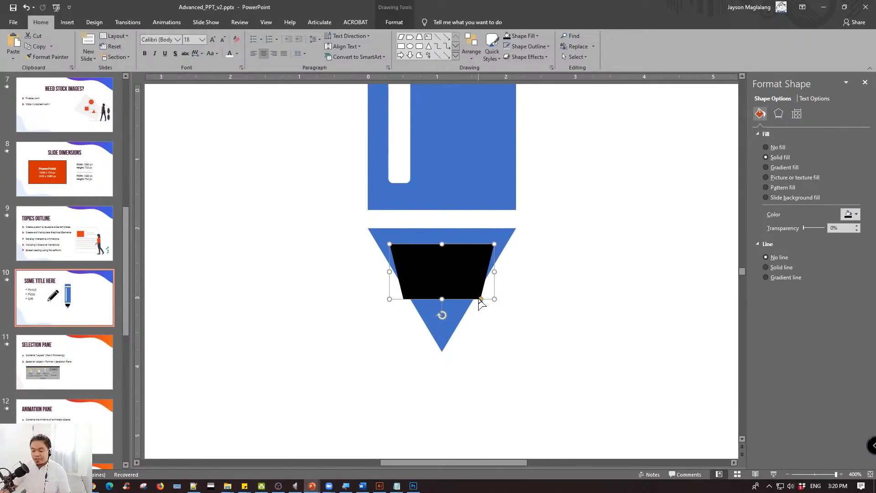
pyautogui.moveTo(481, 298); pyautogui.dragTo(463, 301)
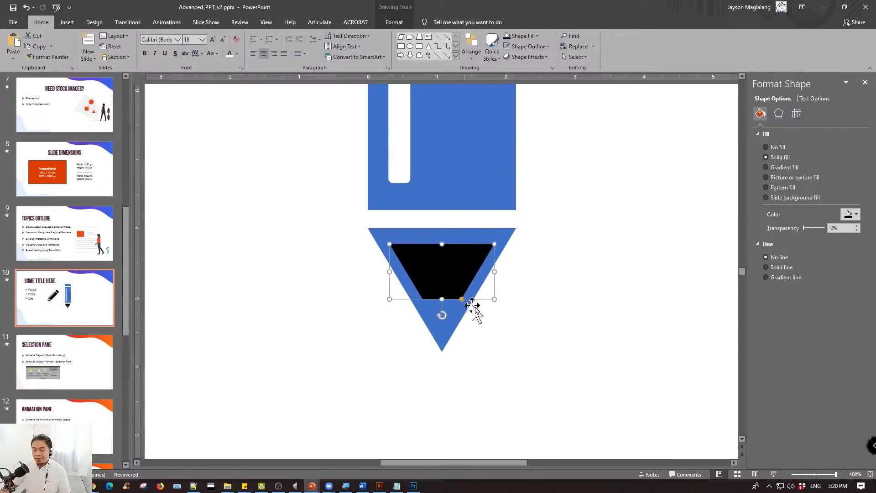
pyautogui.click(524, 302)
# - Shrink the black trapezoid slightly and center it again inside the blue triangle
pyautogui.click(444, 253)
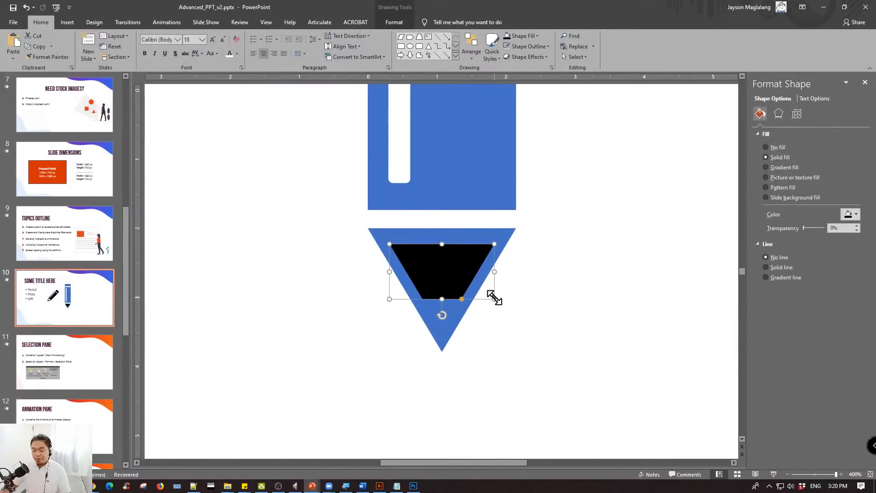
pyautogui.moveTo(494, 297); pyautogui.dragTo(480, 290)
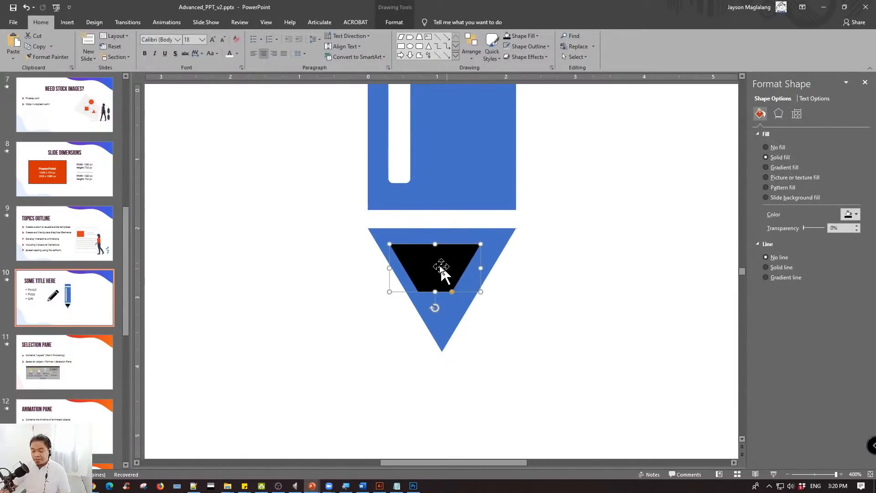
pyautogui.moveTo(442, 269); pyautogui.dragTo(440, 270)
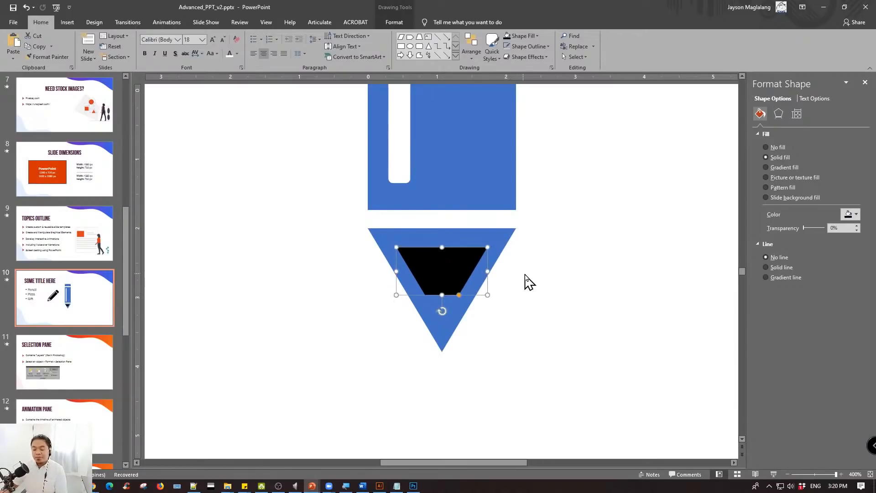
# - Nudge the black trapezoid upward in small steps so it sits closer to the triangle's upper edge
pyautogui.hotkey('ctrl', 'Right')
pyautogui.hotkey('ctrl', 'Up')
pyautogui.hotkey('ctrl', 'Up')
pyautogui.hotkey('ctrl', 'Up')
pyautogui.hotkey('ctrl', 'Up')
pyautogui.hotkey('ctrl', 'Up')
pyautogui.hotkey('ctrl', 'Up')
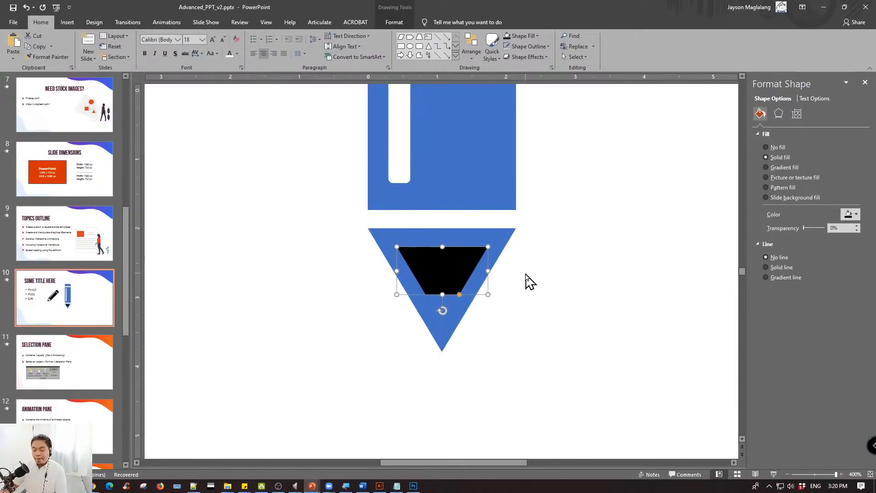
pyautogui.hotkey('ctrl', 'Up')
pyautogui.hotkey('ctrl', 'Up')
pyautogui.hotkey('ctrl', 'Up')
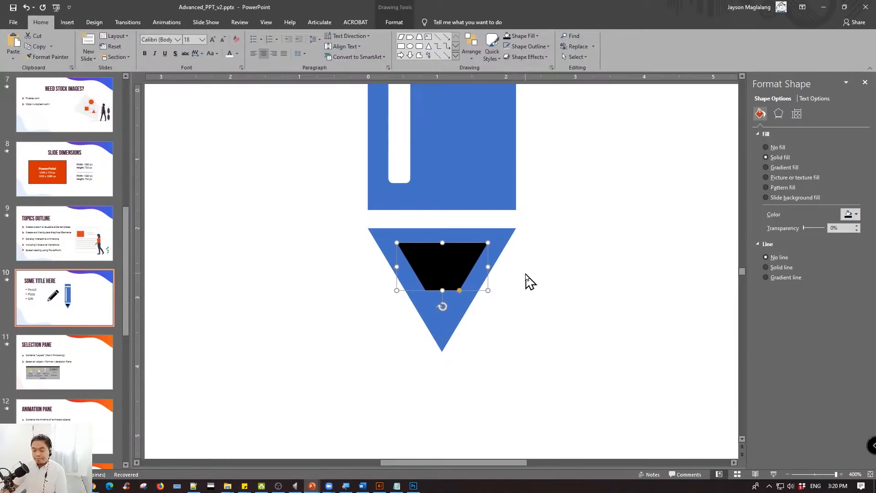
pyautogui.click(530, 282)
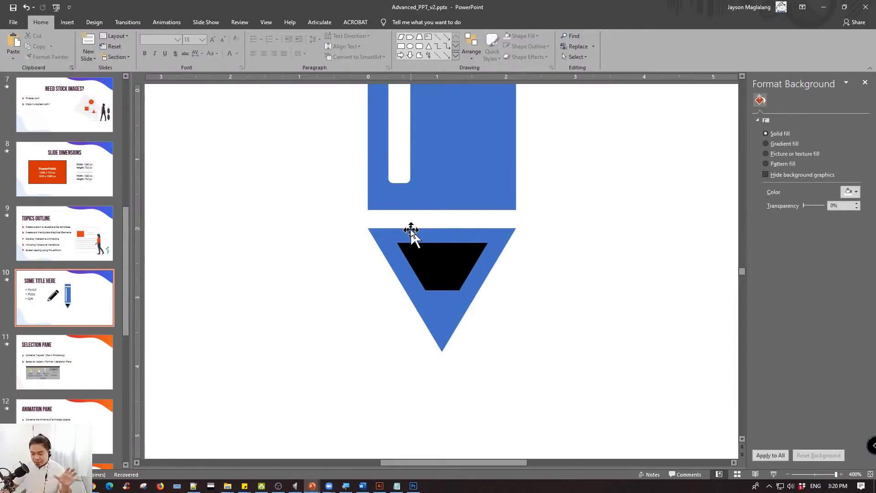
# - Subtract the black trapezoid from the blue triangle with Merge Shapes to cut an opening in the pencil tip
pyautogui.click(449, 250)
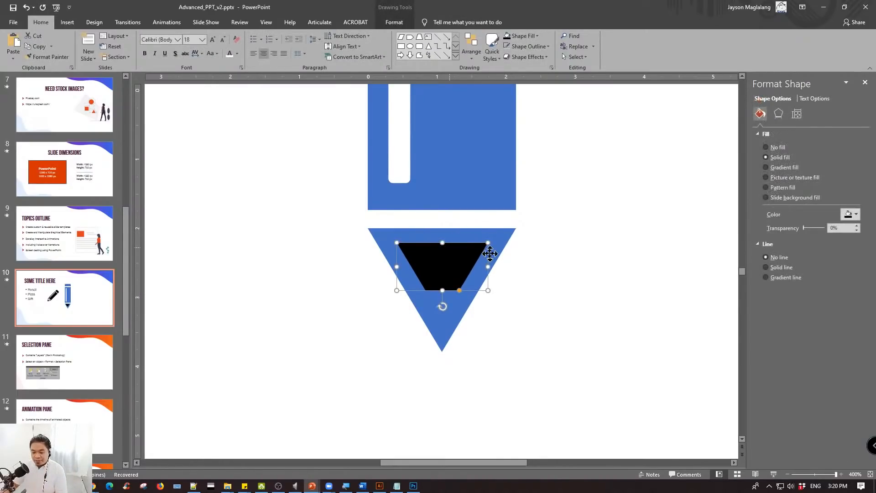
pyautogui.click(526, 279)
pyautogui.scroll(-5, 526, 279)
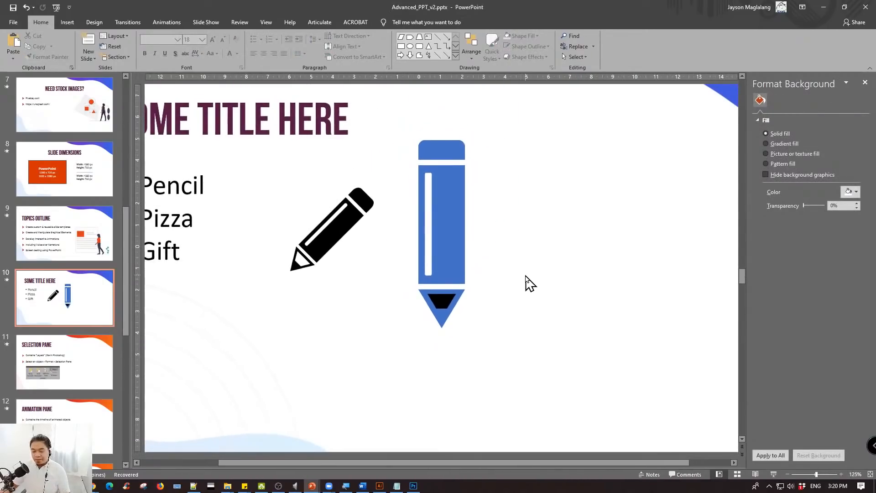
pyautogui.scroll(5, 527, 281)
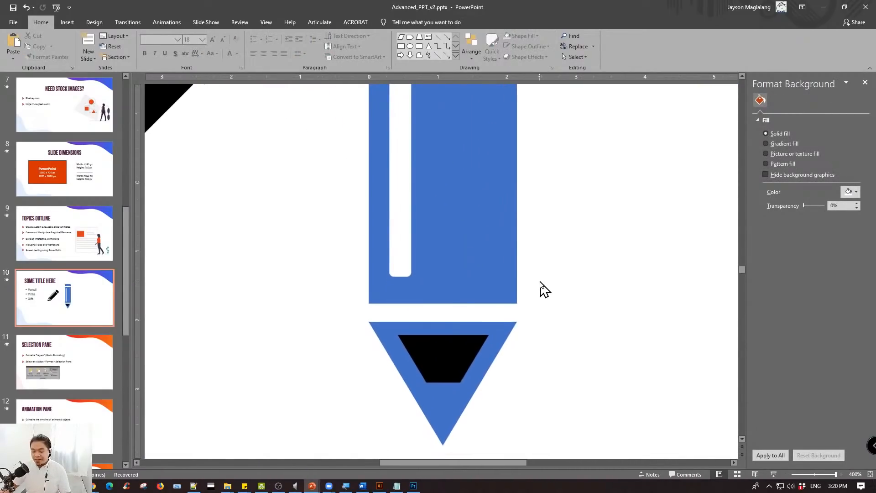
pyautogui.scroll(-2, 543, 289)
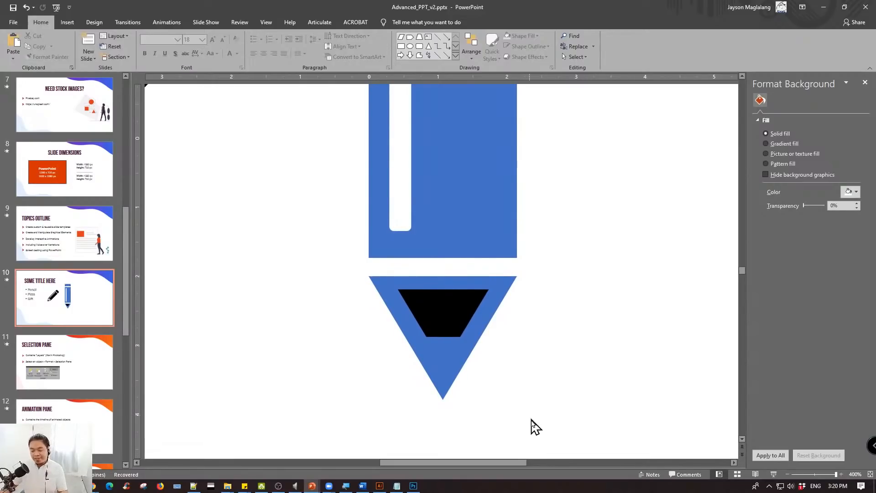
pyautogui.moveTo(542, 416); pyautogui.dragTo(340, 267)
pyautogui.click(399, 23)
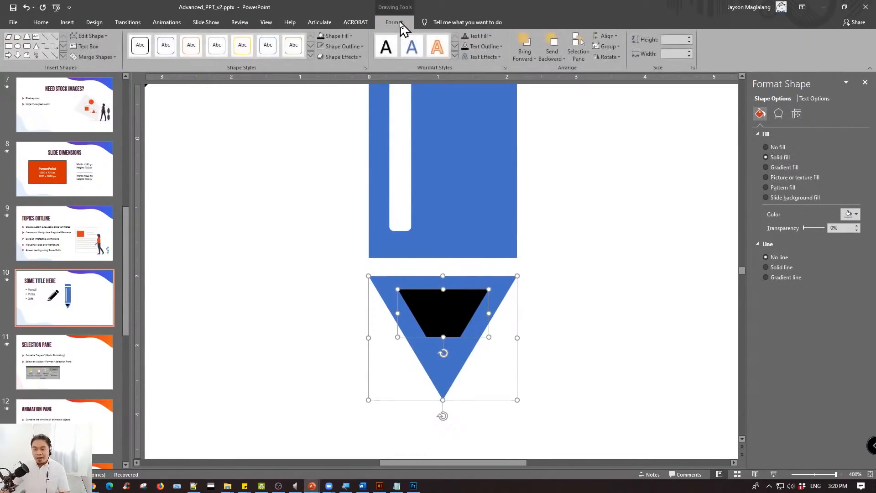
pyautogui.click(93, 56)
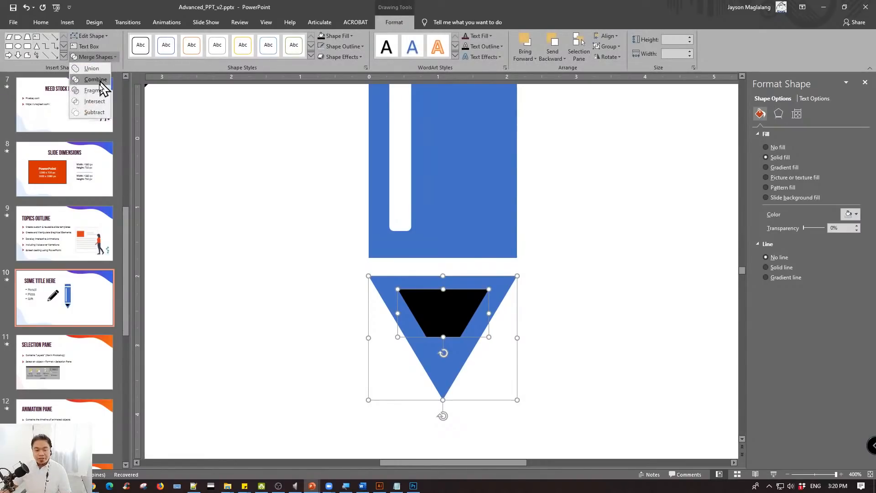
pyautogui.click(96, 112)
pyautogui.click(98, 113)
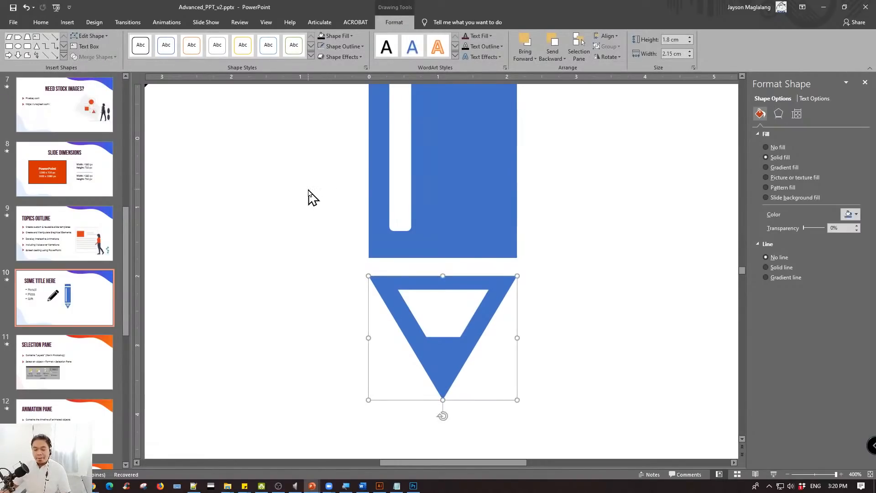
pyautogui.scroll(-5, 307, 196)
pyautogui.click(519, 259)
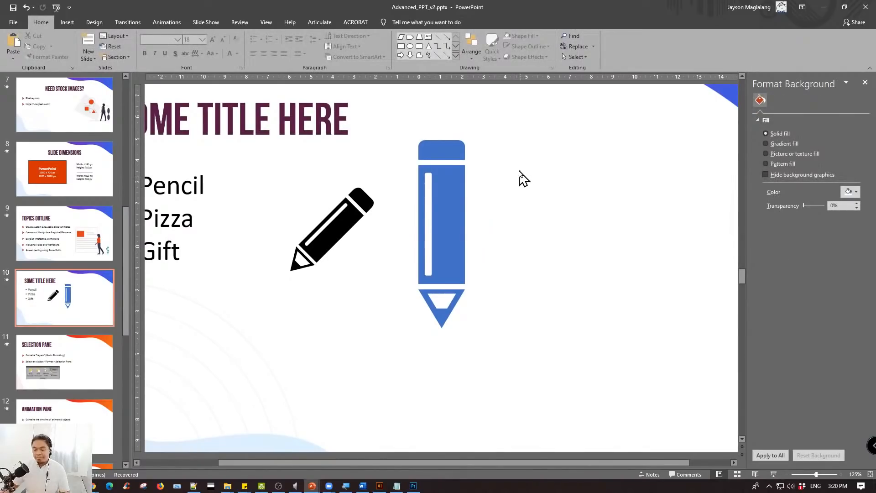
# - Stretch the pencil's eraser upward to a height of 1.22 cm and nudge the pencil tip slightly toward the body
pyautogui.click(440, 141)
pyautogui.moveTo(441, 140); pyautogui.dragTo(442, 134)
pyautogui.click(543, 169)
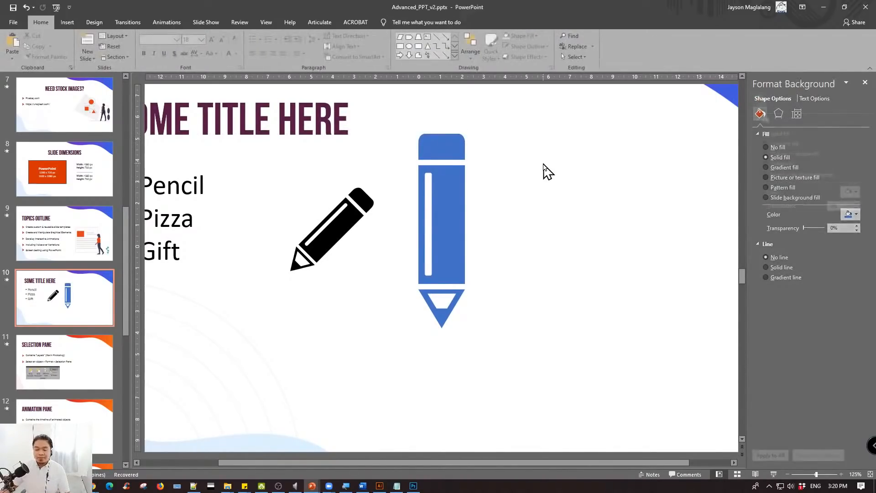
pyautogui.click(437, 143)
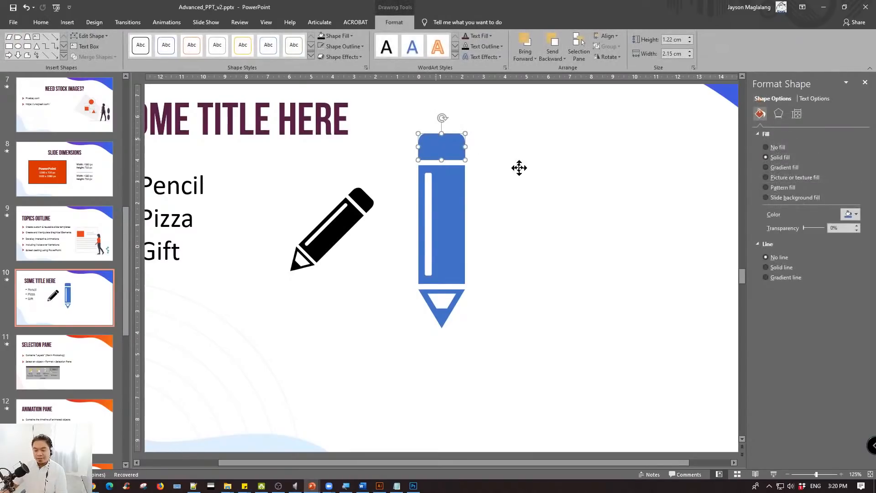
pyautogui.click(455, 307)
pyautogui.hotkey('ctrl', 'Up')
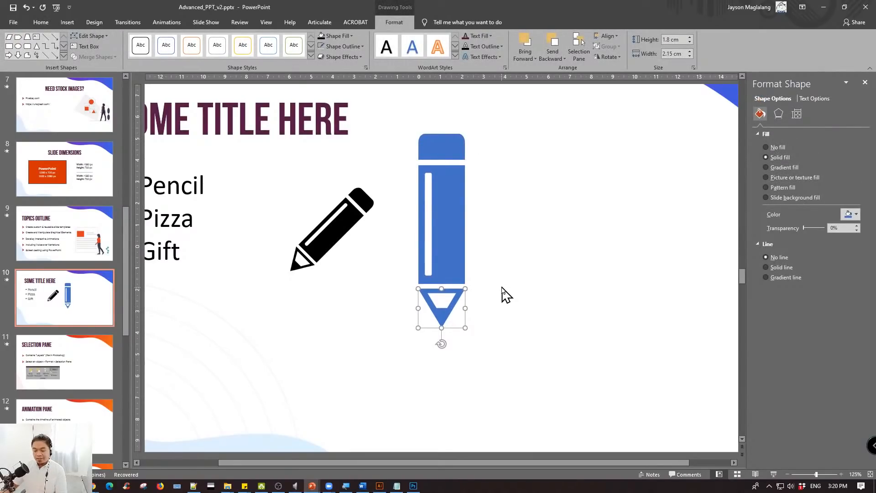
pyautogui.click(449, 146)
pyautogui.click(517, 160)
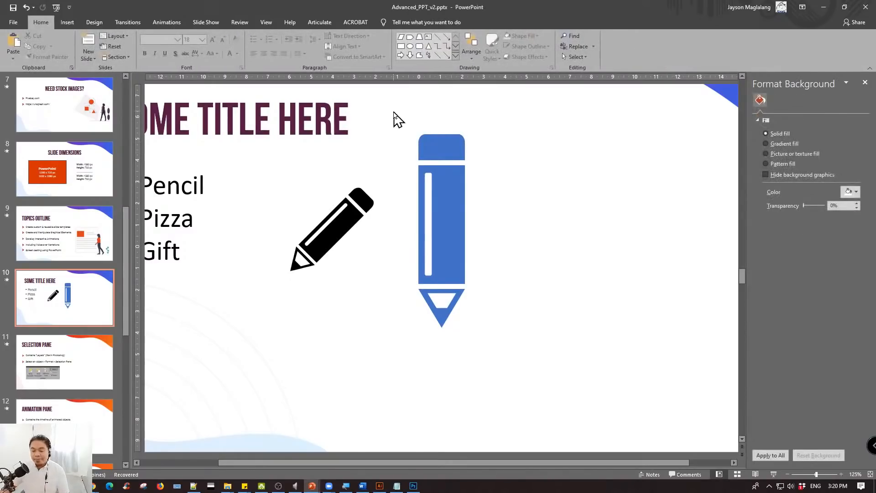
# - Move the eraser, body and tip of the blue pencil together slightly lower and further right on the slide
pyautogui.moveTo(393, 111); pyautogui.dragTo(517, 380)
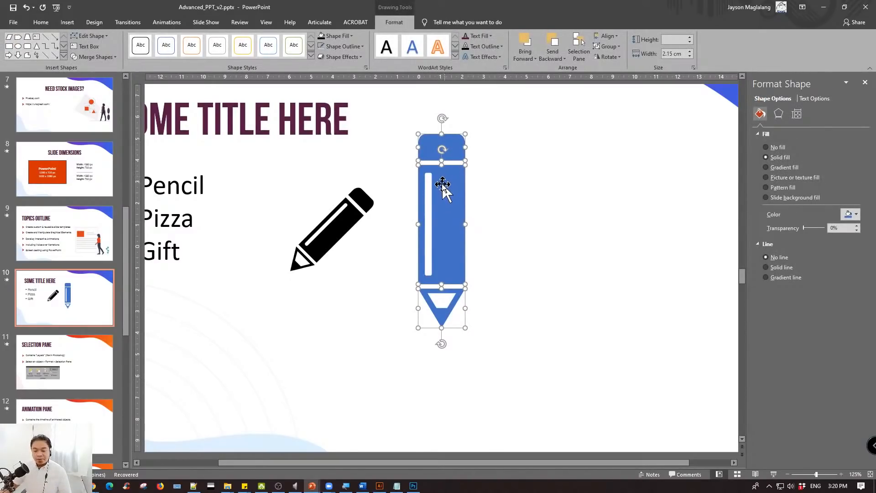
pyautogui.moveTo(449, 187)
pyautogui.mouseDown()
pyautogui.moveTo(518, 190)
pyautogui.moveTo(454, 187)
pyautogui.moveTo(490, 187)
pyautogui.moveTo(544, 234)
pyautogui.moveTo(705, 229)
pyautogui.moveTo(470, 234)
pyautogui.mouseUp()
pyautogui.scroll(-5, 584, 224)
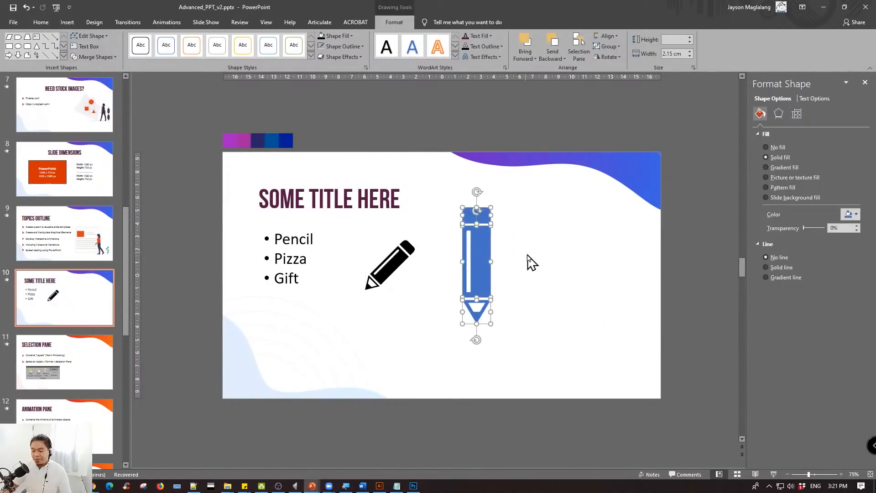
pyautogui.scroll(5, 531, 262)
pyautogui.scroll(-3, 512, 264)
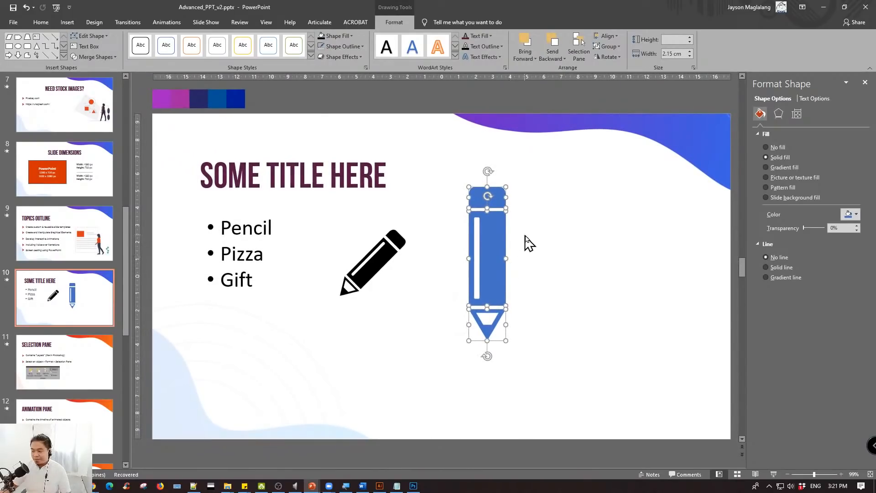
pyautogui.click(540, 212)
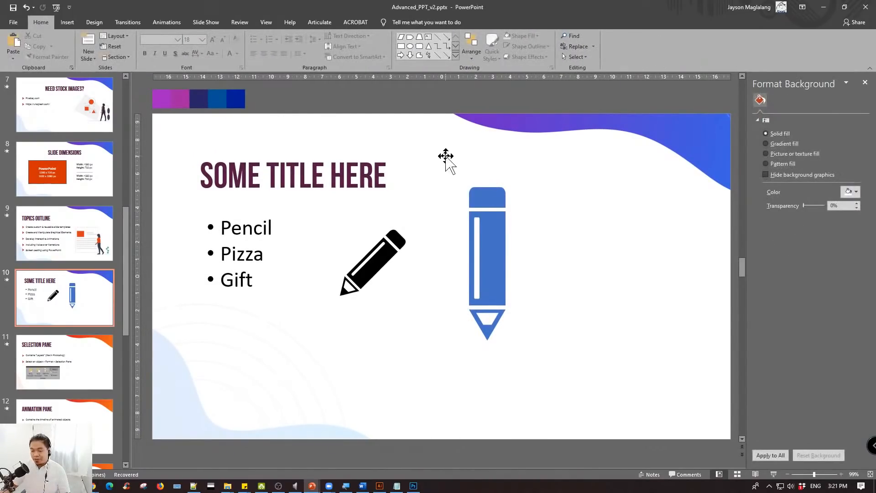
pyautogui.moveTo(446, 156); pyautogui.dragTo(466, 182)
pyautogui.hotkey('ctrl', 'z')
pyautogui.click(565, 342)
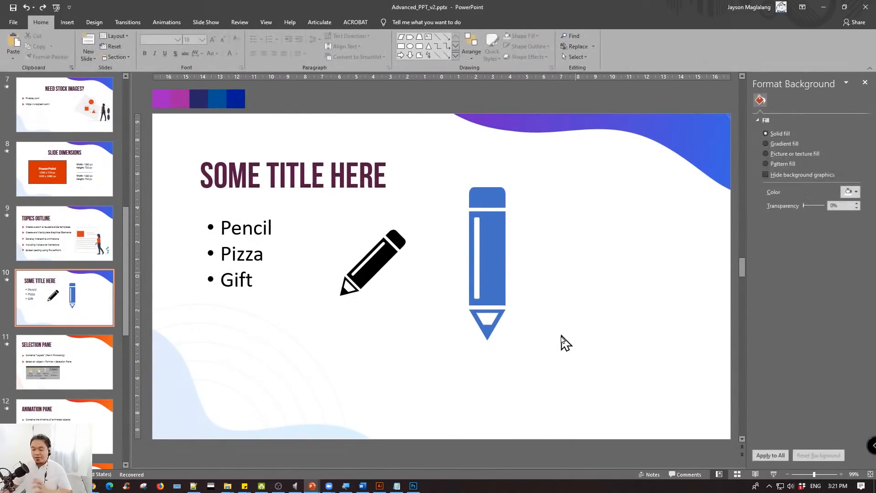
# - Duplicate the Pencil, Pizza, Gift list to the right side of the slide and replace the copy's text with "Ctrl + G"
pyautogui.moveTo(531, 352)
pyautogui.mouseDown()
pyautogui.moveTo(451, 176)
pyautogui.moveTo(452, 185)
pyautogui.mouseUp()
pyautogui.click(273, 220)
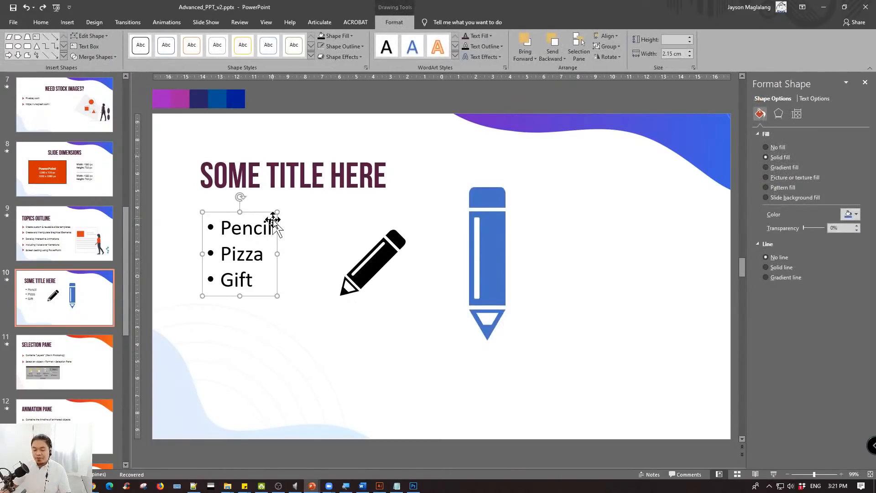
pyautogui.moveTo(259, 213); pyautogui.dragTo(660, 249)
pyautogui.hotkey('ctrl', 'a')
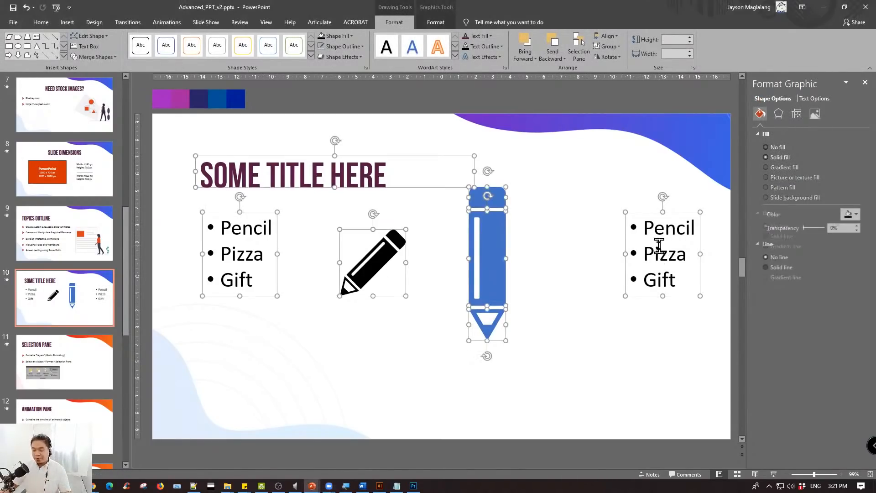
pyautogui.click(658, 245)
pyautogui.hotkey('ctrl', 'a')
pyautogui.write('C')
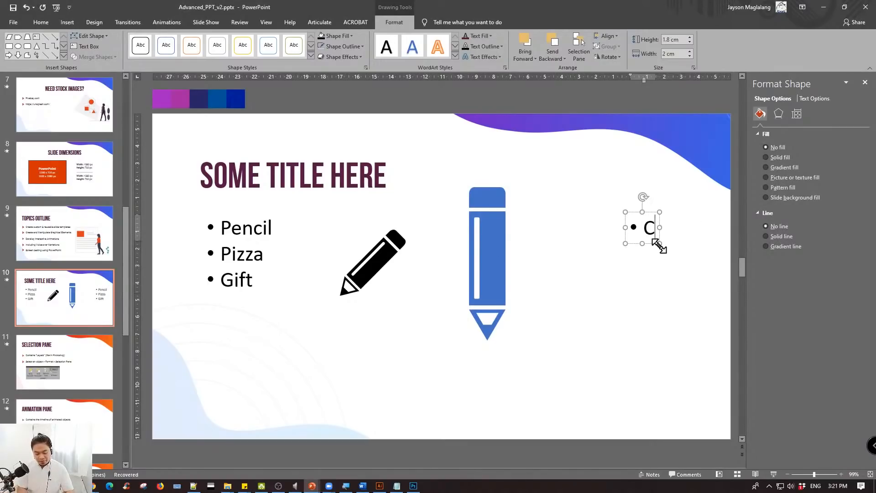
pyautogui.write('trl + G')
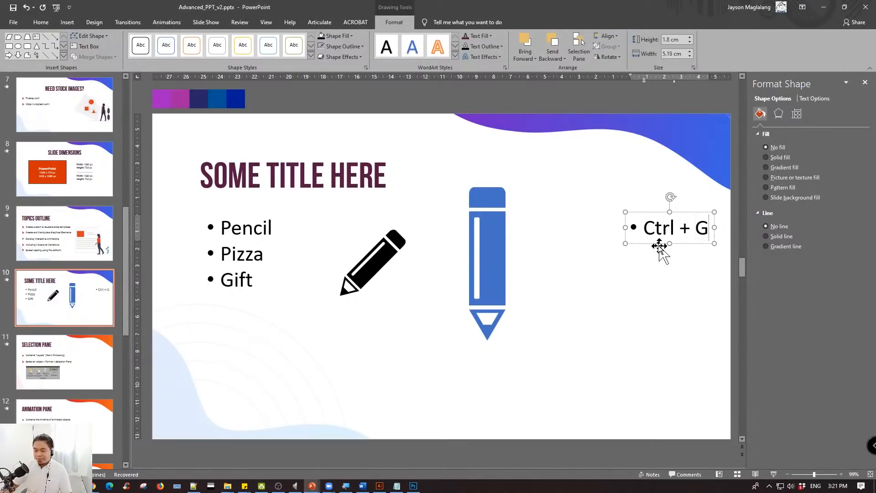
# - Remove the bullet from the "Ctrl + G" text and place the text box directly below the blue pencil
pyautogui.click(641, 234)
pyautogui.press('BackSpace')
pyautogui.moveTo(645, 214)
pyautogui.mouseDown()
pyautogui.moveTo(524, 365)
pyautogui.moveTo(471, 351)
pyautogui.mouseUp()
pyautogui.click(553, 240)
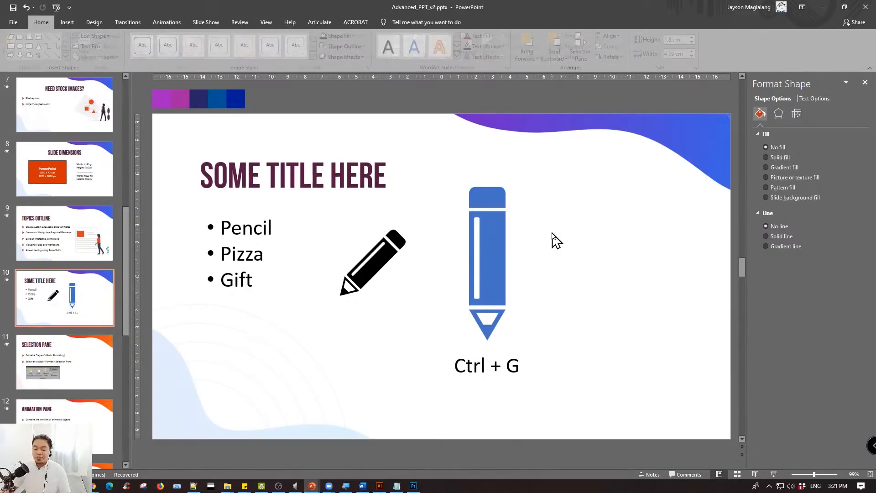
# - Group the blue pencil's eraser, body and tip, and move the group slightly up above the "Ctrl + G" label
pyautogui.moveTo(438, 166)
pyautogui.mouseDown()
pyautogui.moveTo(563, 363)
pyautogui.moveTo(569, 353)
pyautogui.mouseUp()
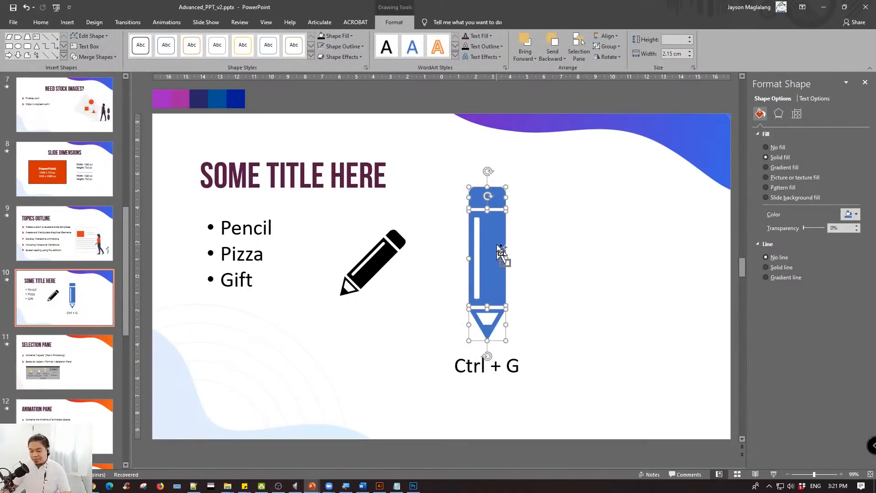
pyautogui.hotkey('ctrl', 'g')
pyautogui.moveTo(497, 238)
pyautogui.mouseDown()
pyautogui.moveTo(587, 187)
pyautogui.moveTo(603, 216)
pyautogui.moveTo(536, 257)
pyautogui.moveTo(498, 257)
pyautogui.mouseUp()
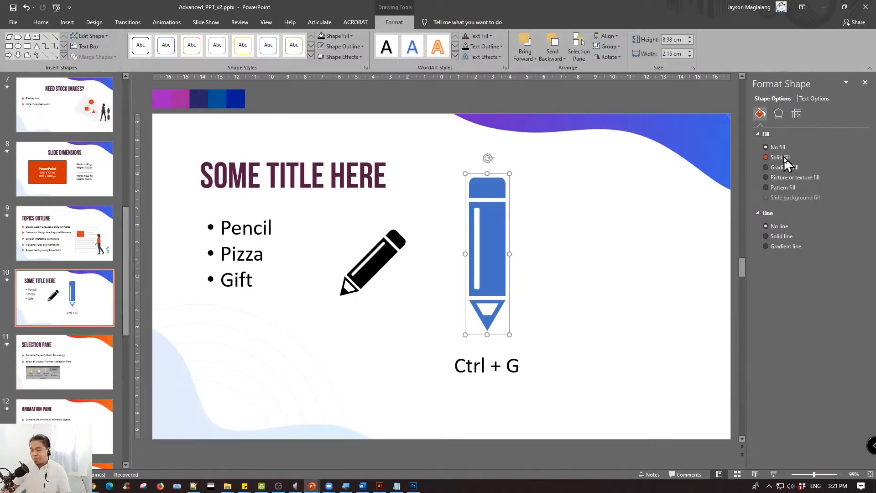
# - Fill the blue pencil group with white sampled from the slide background and move the group off the slide's right side
pyautogui.click(338, 36)
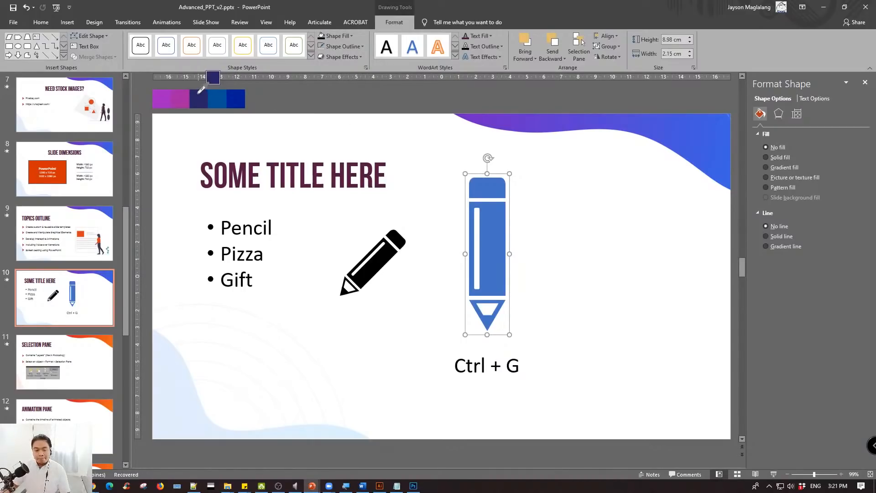
pyautogui.click(262, 130)
pyautogui.moveTo(499, 195)
pyautogui.mouseDown()
pyautogui.moveTo(557, 150)
pyautogui.moveTo(653, 114)
pyautogui.mouseUp()
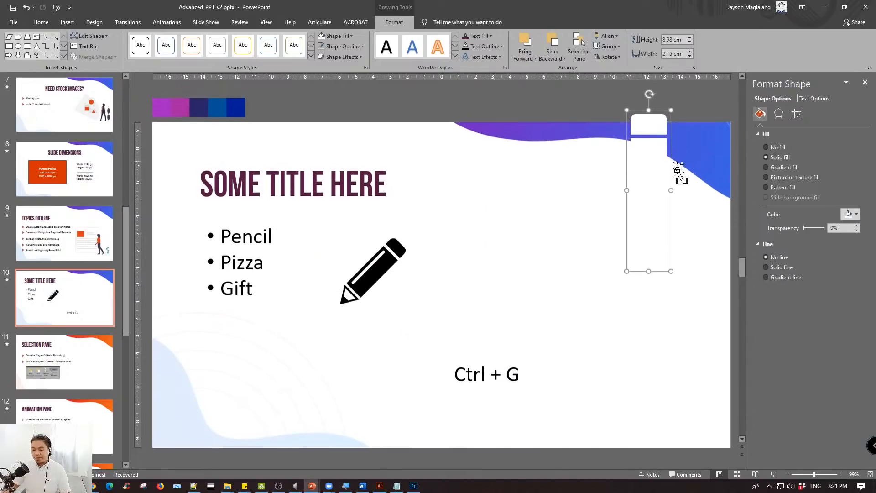
pyautogui.scroll(-5, 550, 217)
pyautogui.moveTo(511, 235); pyautogui.dragTo(588, 233)
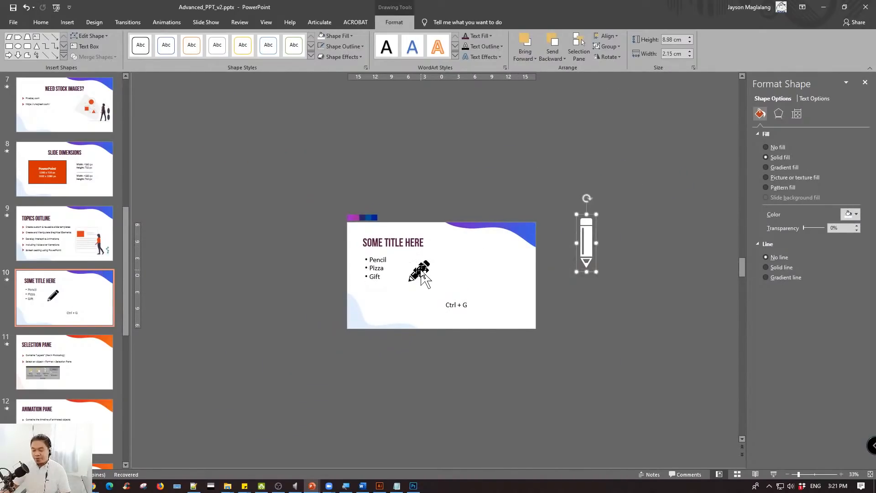
# - Move the black pencil off the slide above its upper edge and delete the "Ctrl + G" text box
pyautogui.moveTo(420, 273); pyautogui.dragTo(497, 183)
pyautogui.click(459, 302)
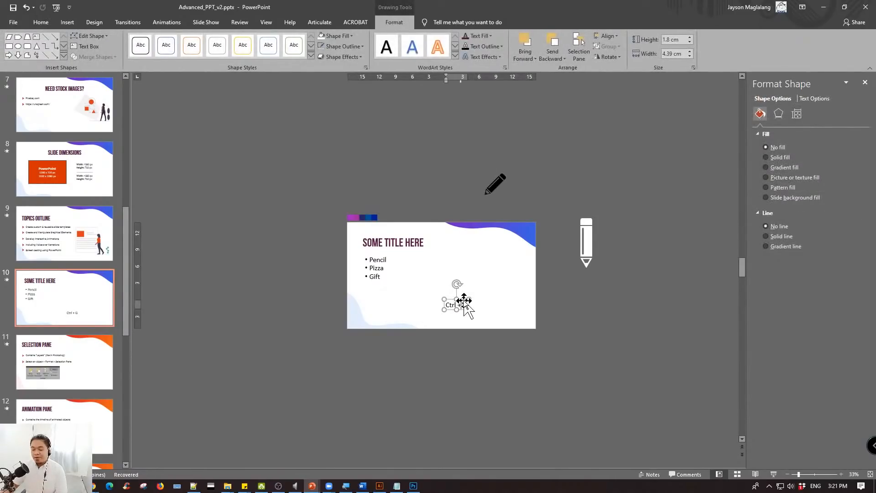
pyautogui.press('Delete')
# - Draw a circle about 5.6 cm in diameter on slide 10, to the right of the Pencil, Pizza, Gift list
pyautogui.click(67, 22)
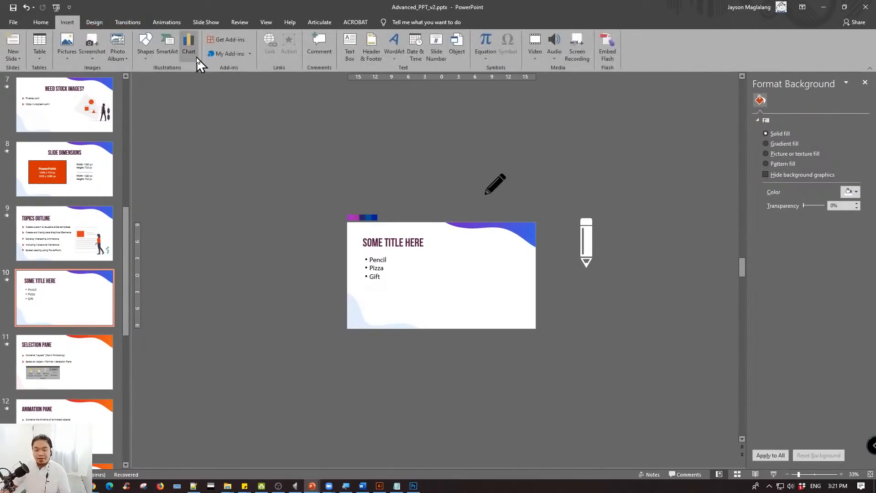
pyautogui.click(145, 51)
pyautogui.click(205, 78)
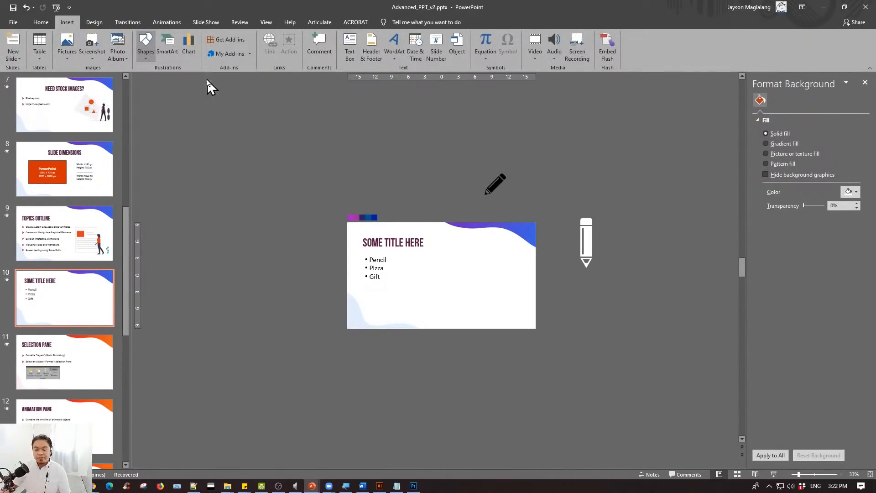
pyautogui.moveTo(441, 263); pyautogui.dragTo(474, 295)
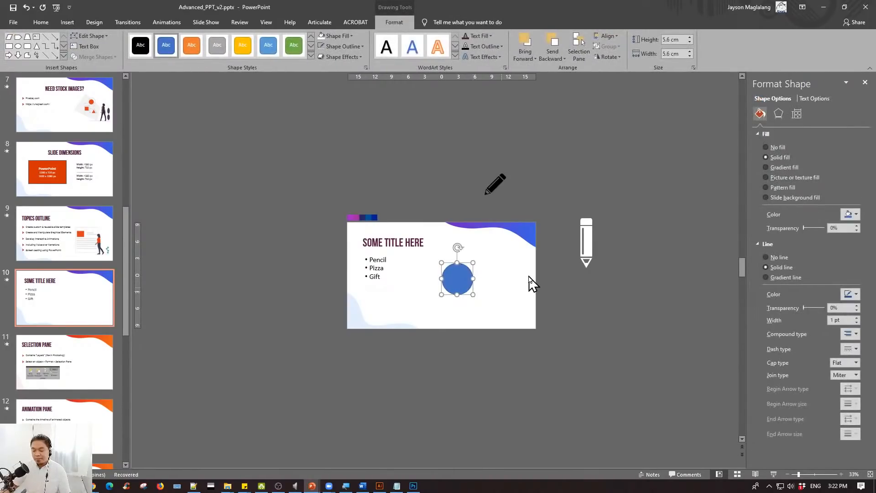
# - Fill the circle with the dark navy sampled from the palette strip above the slide and remove its outline
pyautogui.scroll(5, 527, 282)
pyautogui.click(856, 213)
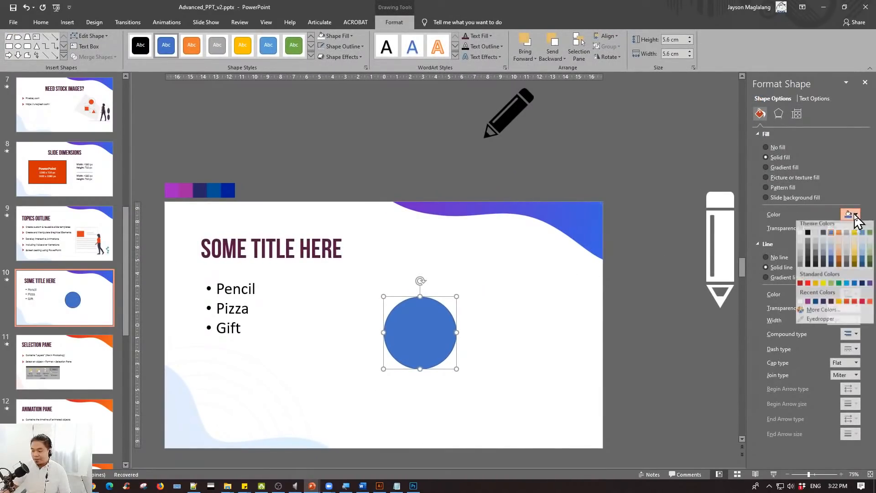
pyautogui.click(819, 325)
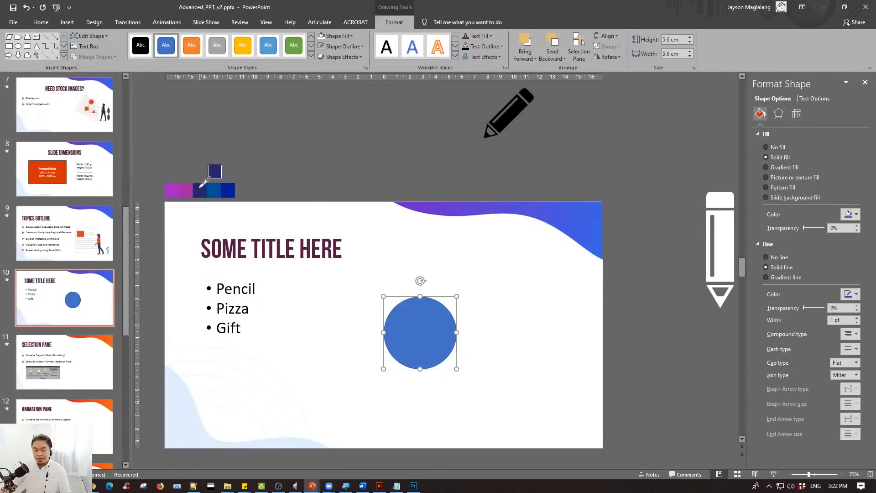
pyautogui.click(200, 187)
pyautogui.click(786, 258)
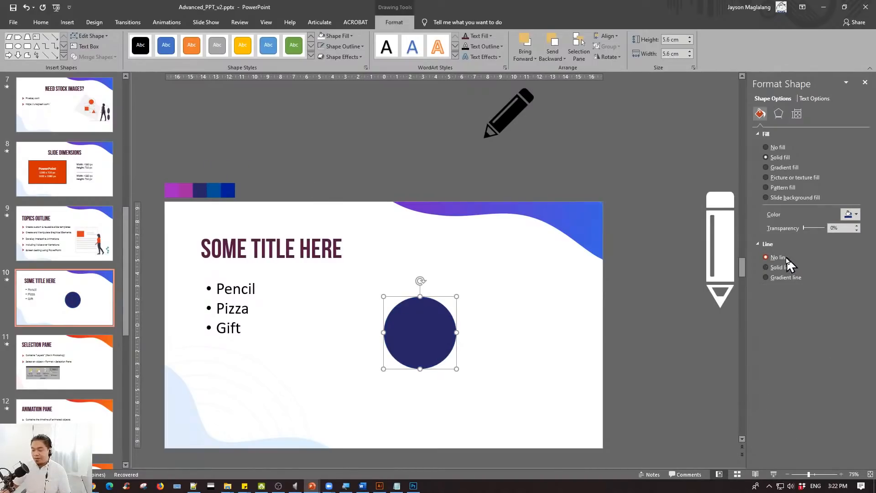
# - Move the navy circle to the slide's upper-right edge and place the white pencil group over it
pyautogui.click(722, 220)
pyautogui.moveTo(715, 228); pyautogui.dragTo(464, 269)
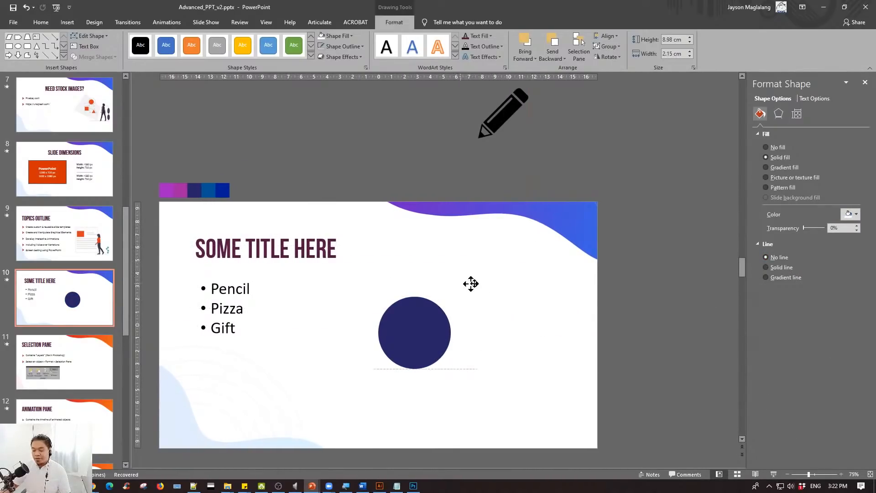
pyautogui.hotkey('ctrl', 'z')
pyautogui.moveTo(469, 320); pyautogui.dragTo(621, 240)
pyautogui.moveTo(700, 266)
pyautogui.mouseDown()
pyautogui.moveTo(648, 242)
pyautogui.moveTo(628, 215)
pyautogui.mouseUp()
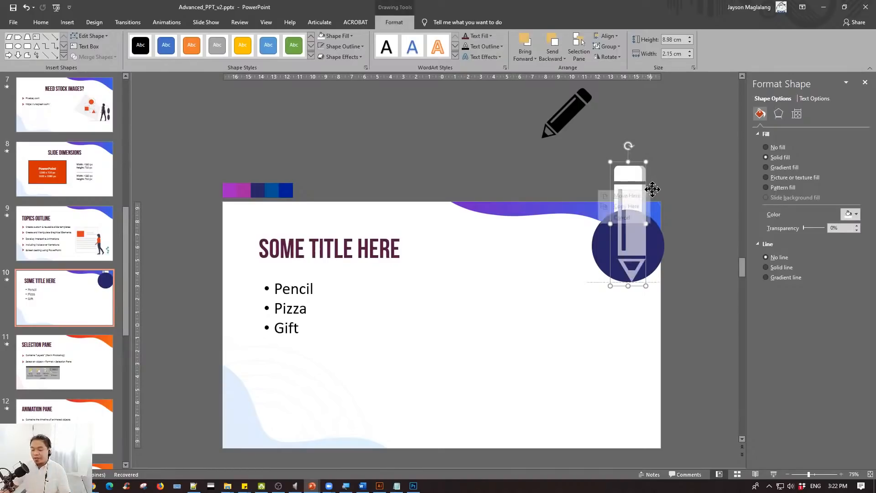
# - Bring the white pencil group to the front so it lies over the navy circle
pyautogui.click(688, 172)
pyautogui.click(631, 187)
pyautogui.rightClick(631, 187)
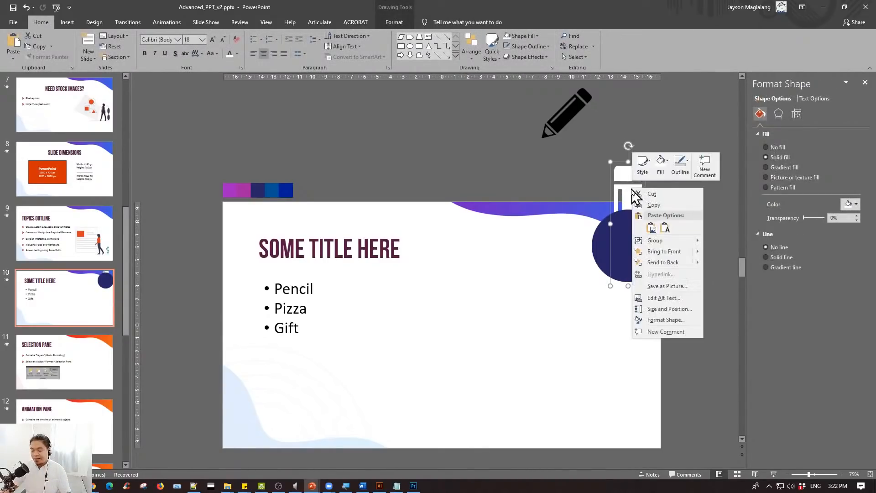
pyautogui.click(663, 250)
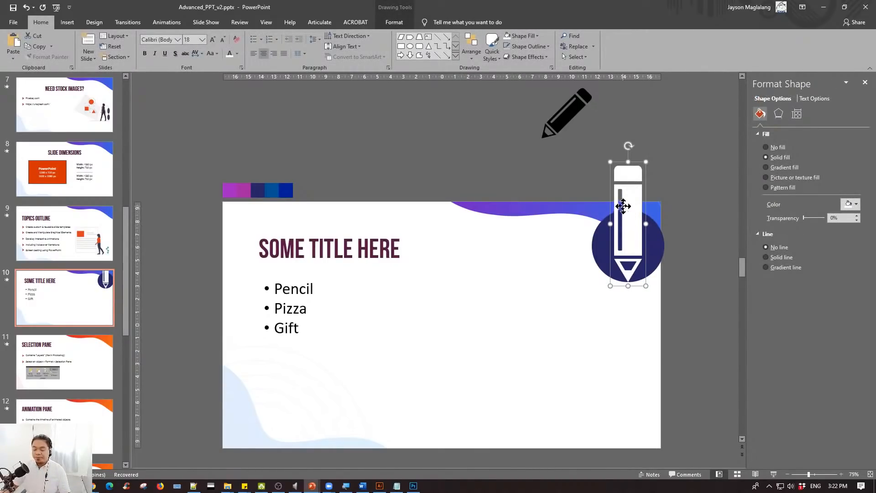
# - Shift the white pencil slightly up and right on the circle, and move both together to the middle of the slide
pyautogui.moveTo(623, 206); pyautogui.dragTo(633, 192)
pyautogui.keyDown('shift'); pyautogui.click(603, 242); pyautogui.keyUp('shift')
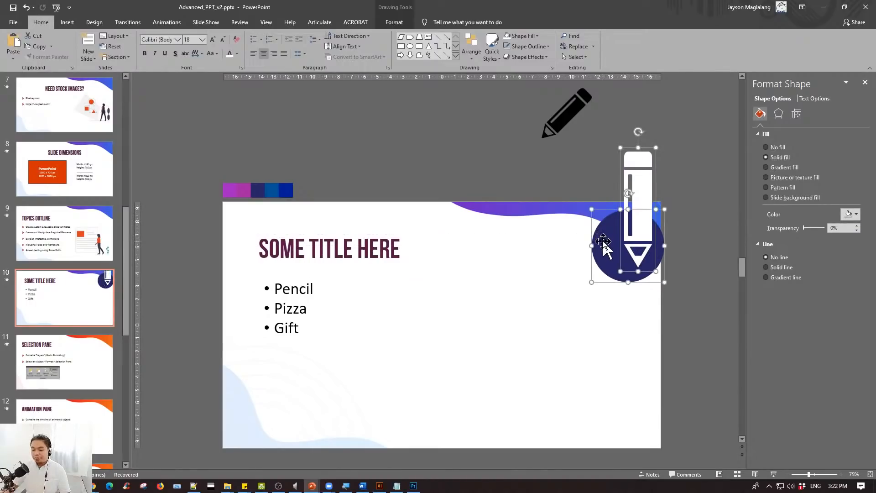
pyautogui.moveTo(603, 242)
pyautogui.mouseDown()
pyautogui.moveTo(459, 303)
pyautogui.moveTo(441, 320)
pyautogui.moveTo(448, 324)
pyautogui.mouseUp()
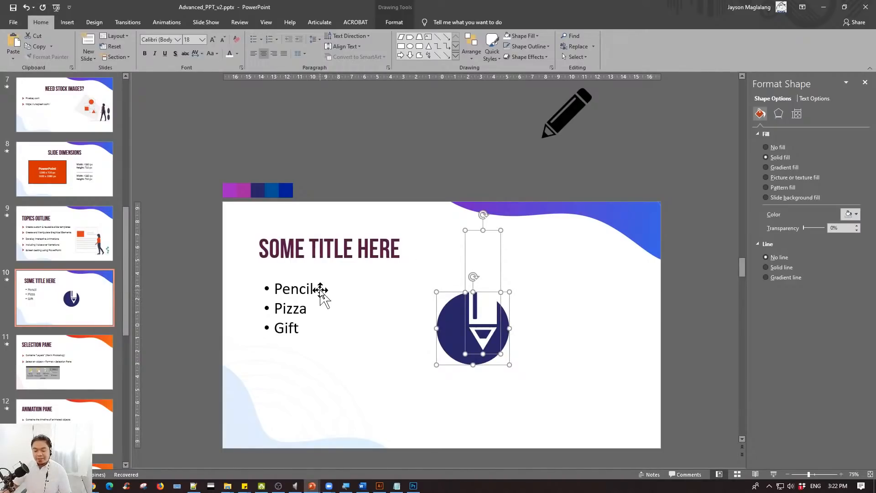
# - Go to slide 11, select the screenshot of the Arrange tools below the text, and display the Selection Pane
pyautogui.click(73, 360)
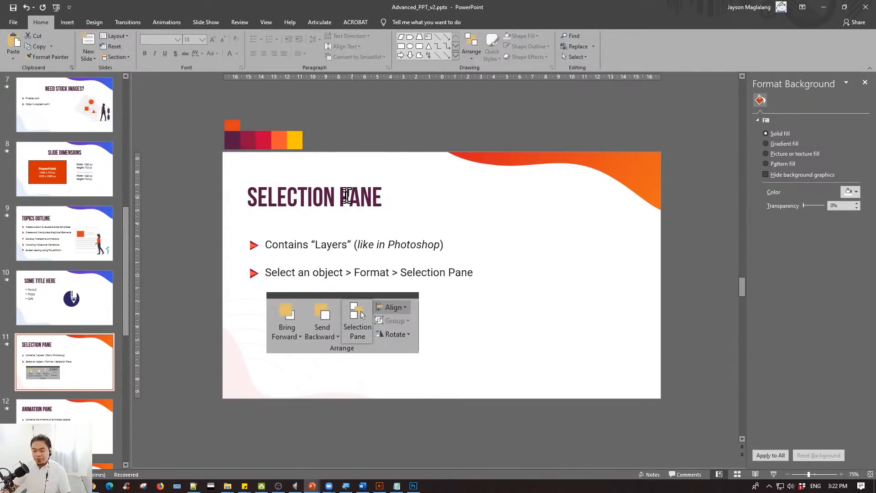
pyautogui.scroll(3, 607, 231)
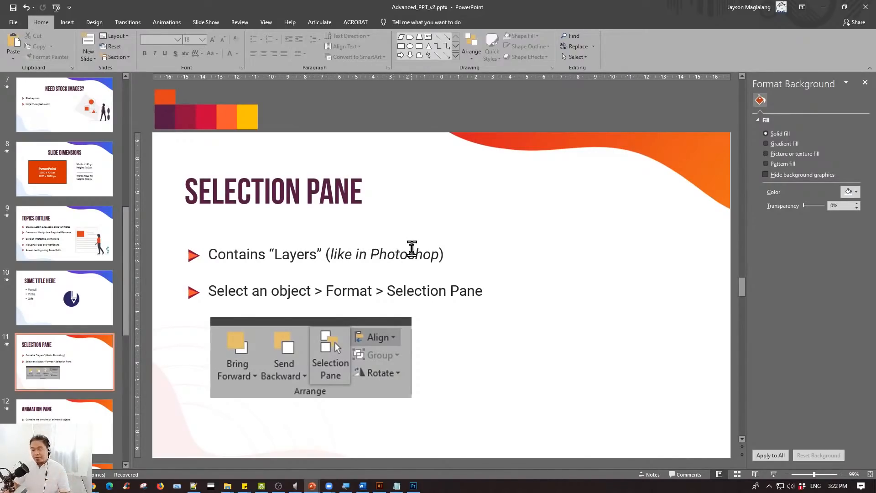
pyautogui.click(393, 334)
pyautogui.click(489, 333)
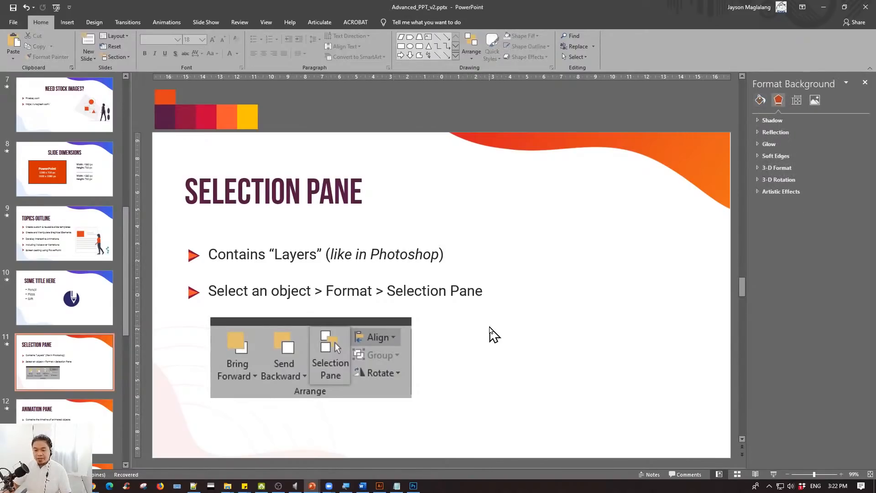
pyautogui.click(378, 243)
pyautogui.click(358, 291)
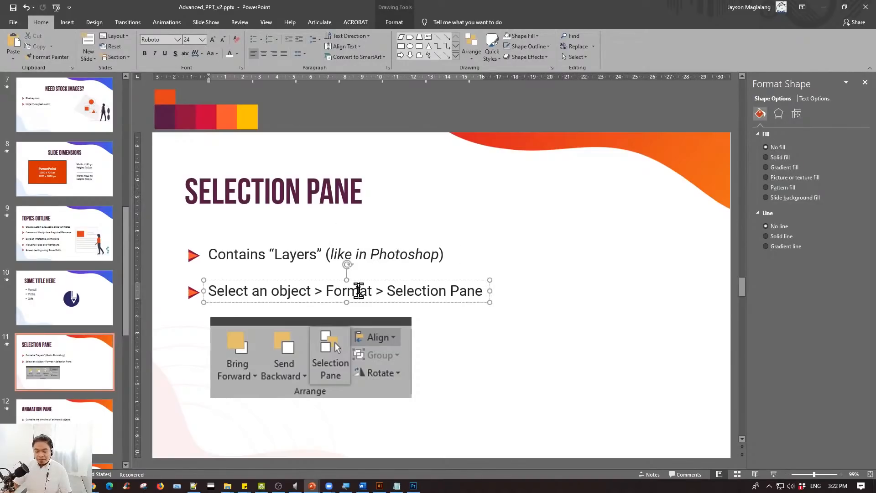
pyautogui.click(363, 336)
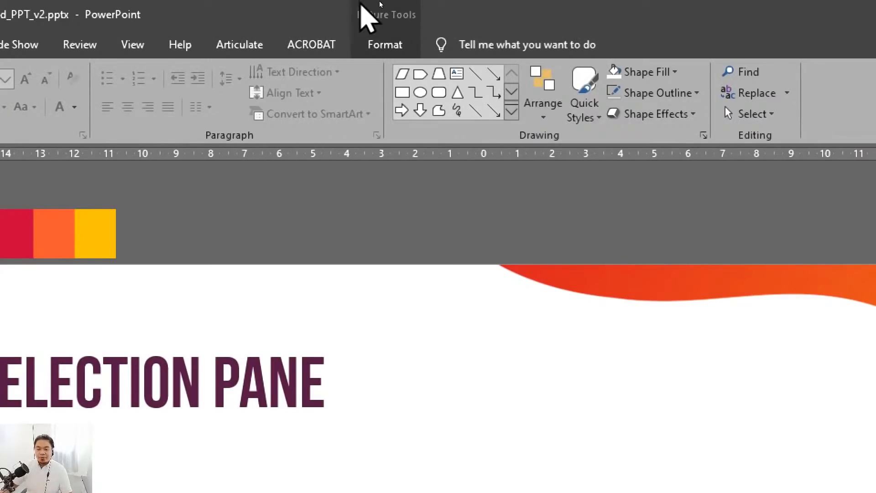
pyautogui.click(385, 45)
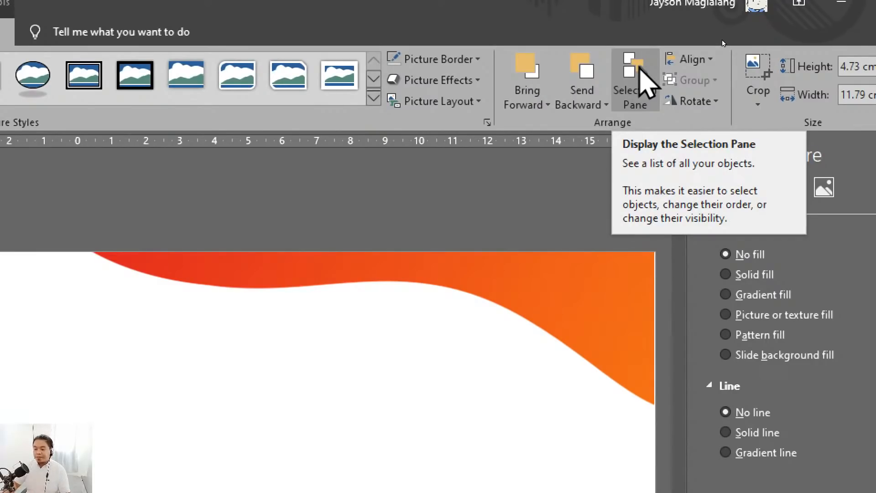
pyautogui.click(639, 69)
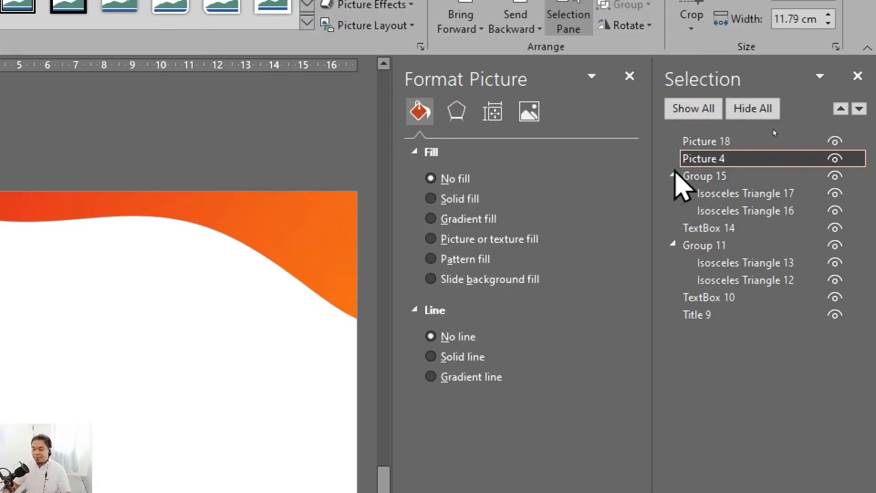
# - Collapse Group 15 and Group 11 in the Selection Pane and deselect the picture
pyautogui.click(672, 174)
pyautogui.click(673, 209)
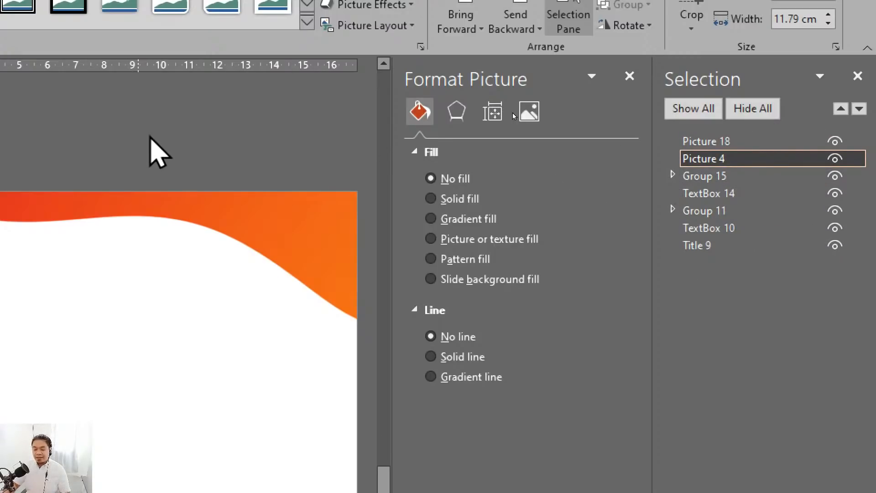
pyautogui.click(155, 137)
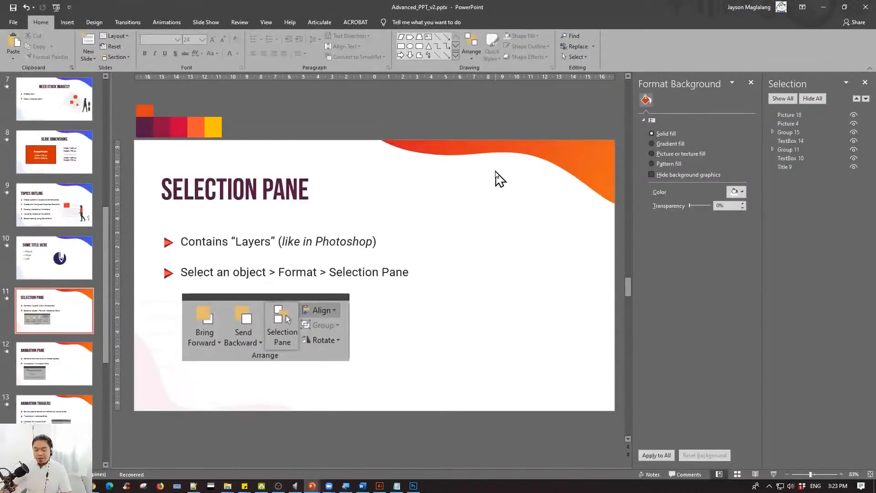
# - Paste the copied navy circle and white pencil onto slide 11 and move them to the right of the text
pyautogui.hotkey('ctrl', 'v')
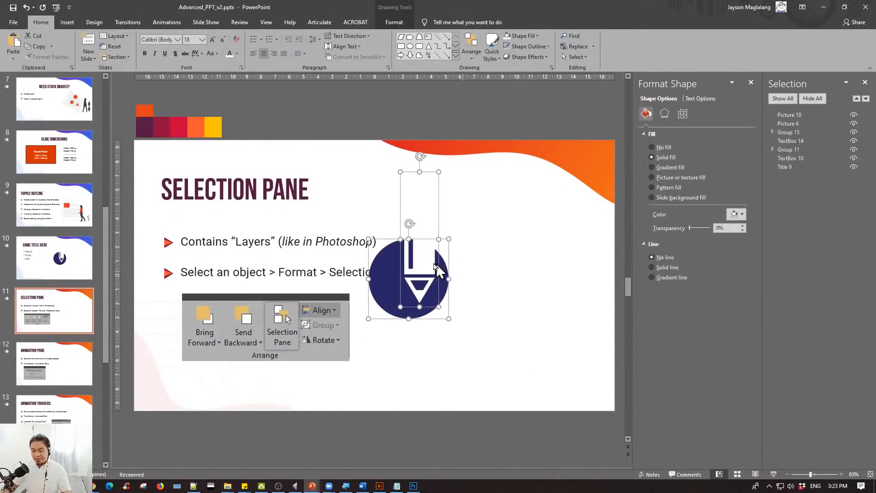
pyautogui.moveTo(426, 254); pyautogui.dragTo(536, 261)
pyautogui.click(568, 220)
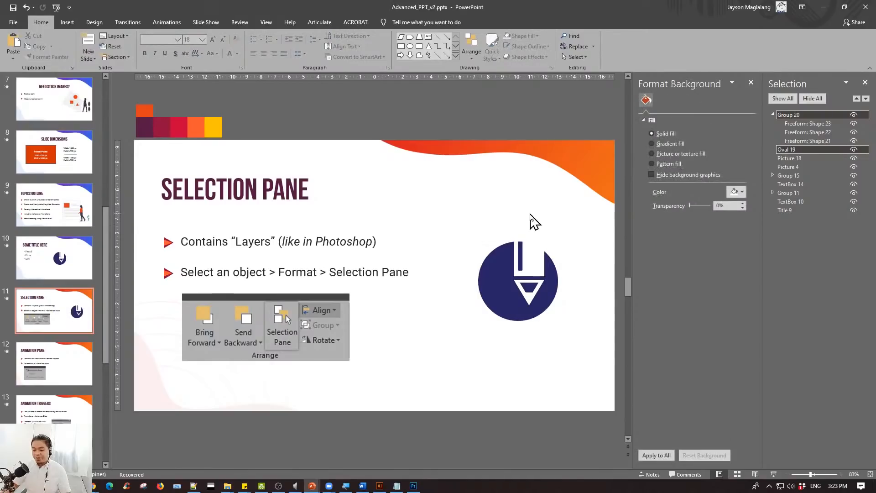
# - Fill the white pencil group on slide 11 with the orange theme color
pyautogui.click(529, 214)
pyautogui.click(741, 204)
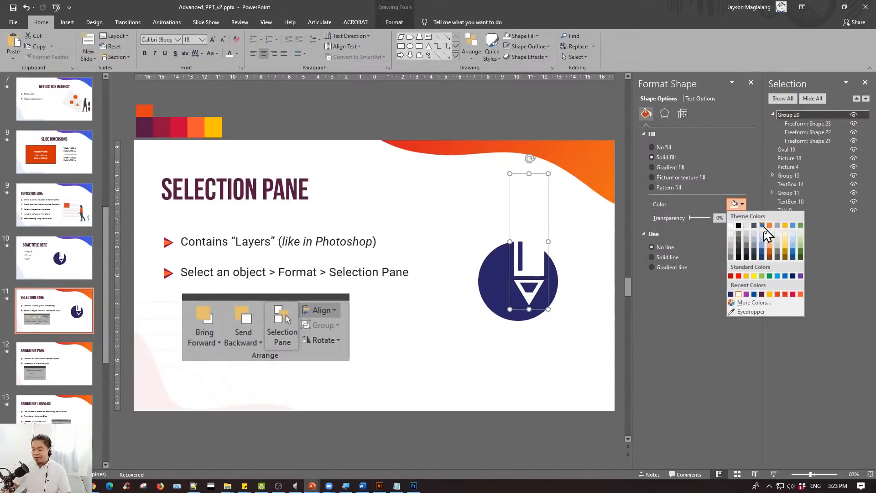
pyautogui.click(769, 225)
# - Move the orange pencil and navy circle together slightly down and left on slide 11
pyautogui.keyDown('shift'); pyautogui.click(501, 271); pyautogui.keyUp('shift')
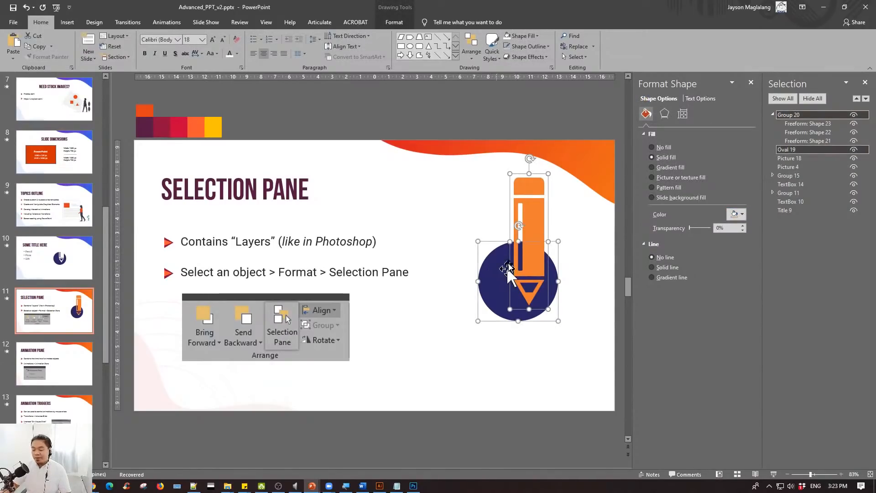
pyautogui.moveTo(502, 258); pyautogui.dragTo(482, 283)
pyautogui.click(542, 262)
pyautogui.click(512, 196)
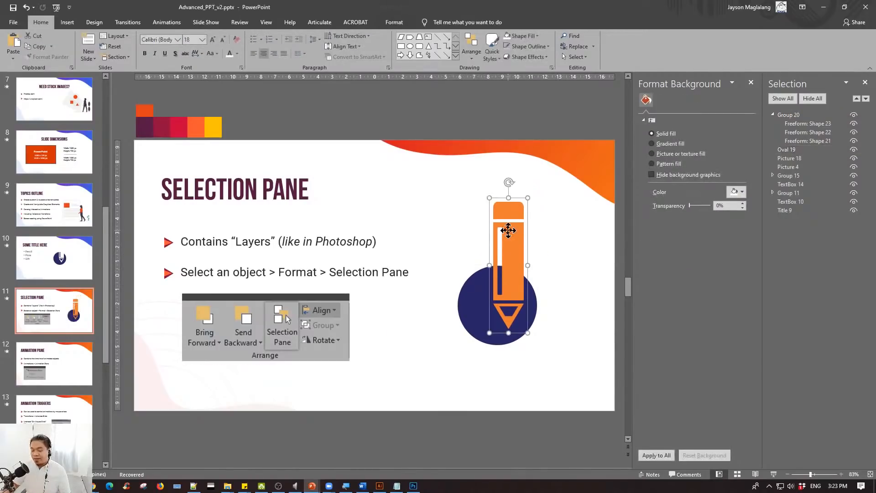
# - Send the orange pencil group to the back, behind the navy circle
pyautogui.click(474, 290)
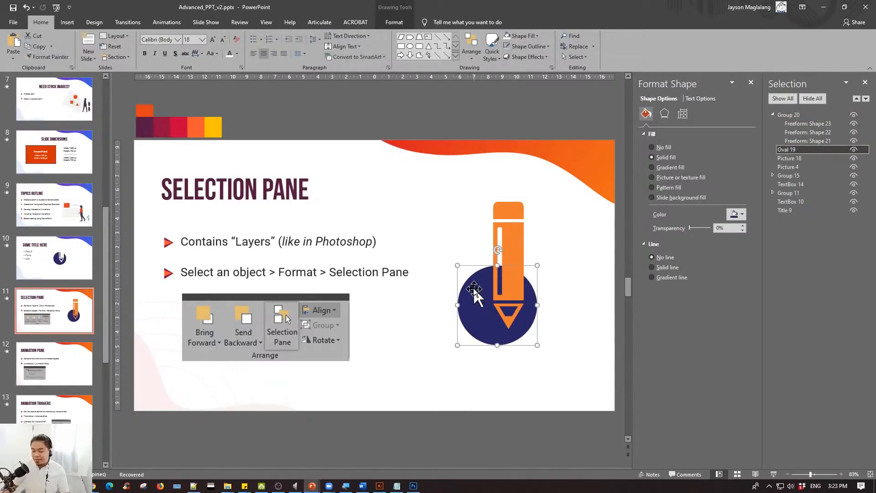
pyautogui.click(518, 242)
pyautogui.rightClick(518, 237)
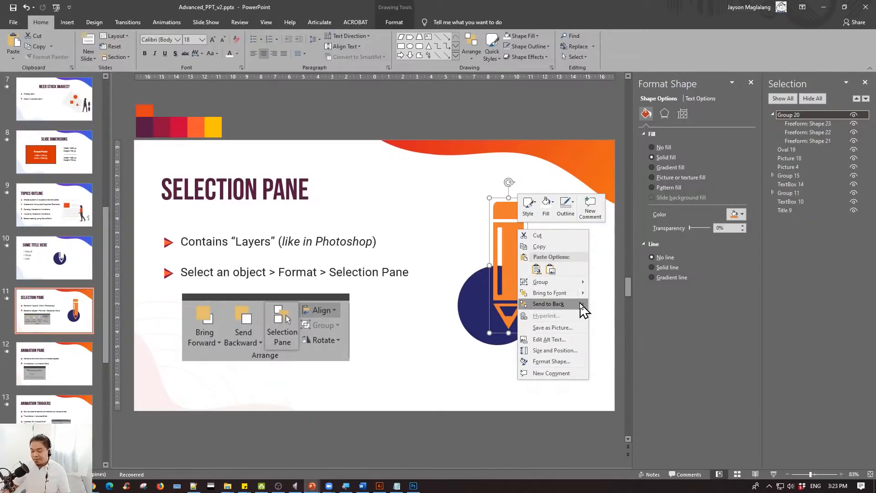
pyautogui.moveTo(583, 310)
pyautogui.click(611, 305)
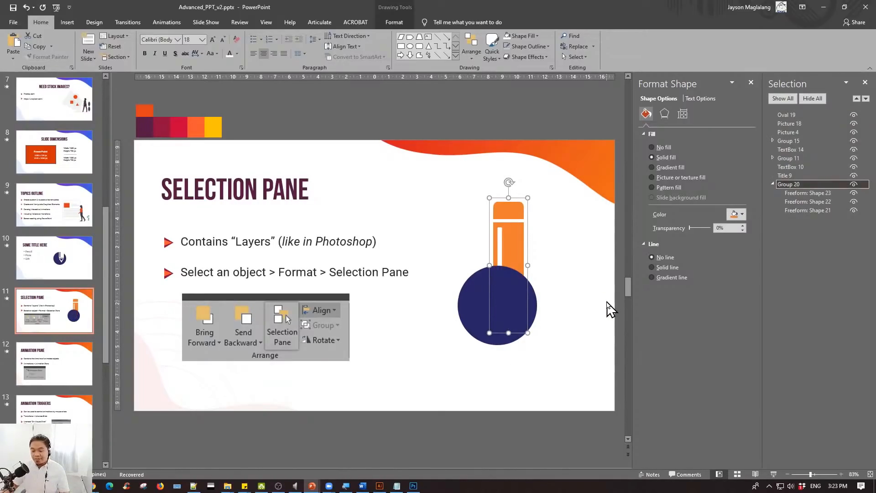
# - Select the orange pencil and the navy circle in turn to compare their order in the Selection Pane
pyautogui.click(545, 257)
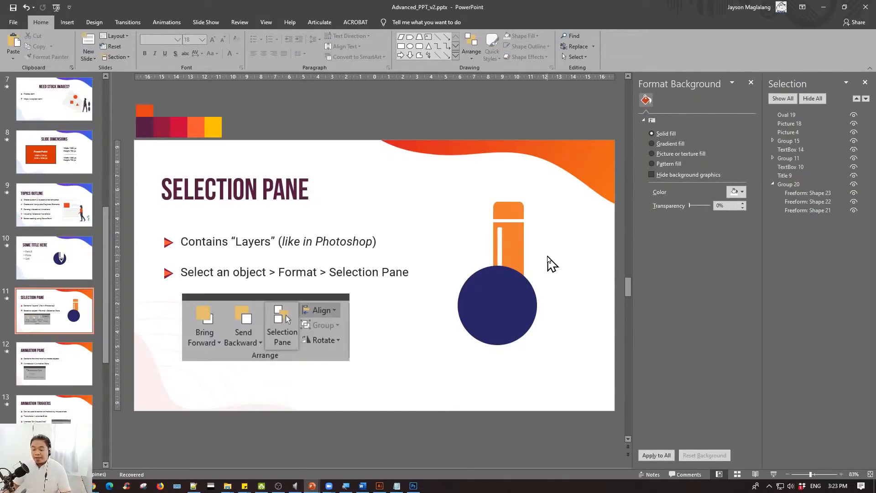
pyautogui.click(511, 242)
pyautogui.click(471, 284)
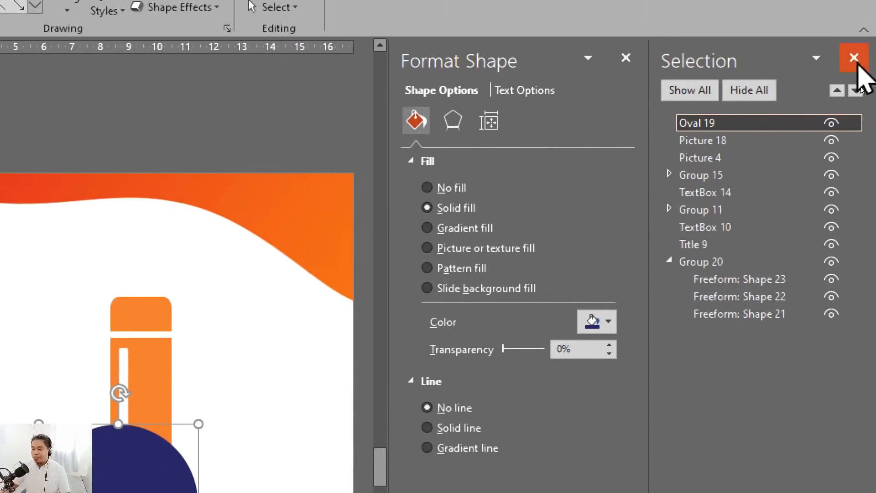
# - Move the orange pencil right, clear of the navy circle, and rename its group as Pencil in the Selection Pane
pyautogui.click(211, 366)
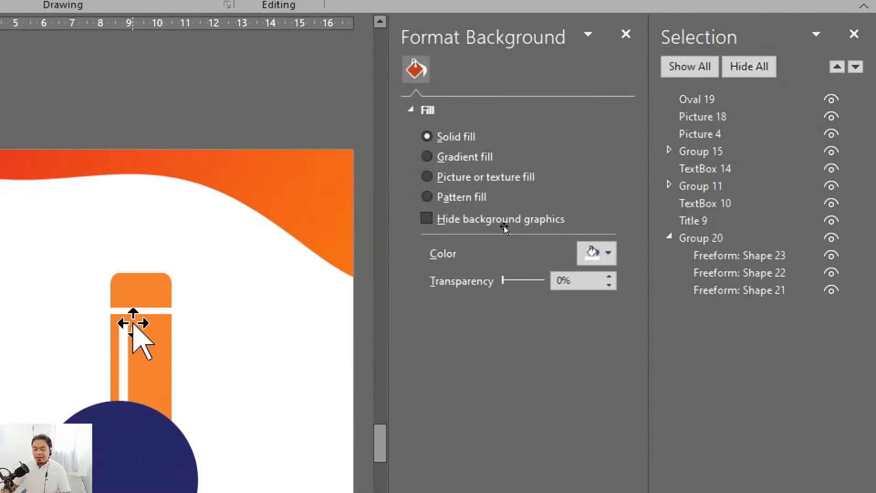
pyautogui.moveTo(133, 323); pyautogui.dragTo(261, 291)
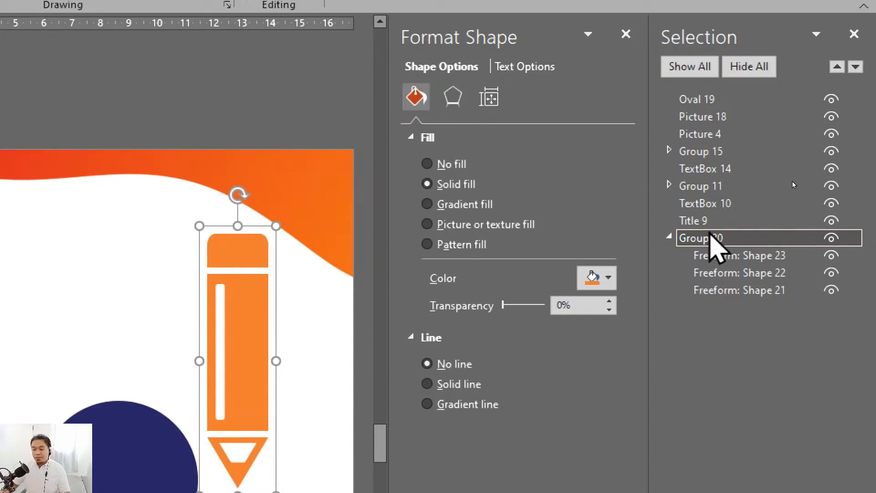
pyautogui.doubleClick(720, 239)
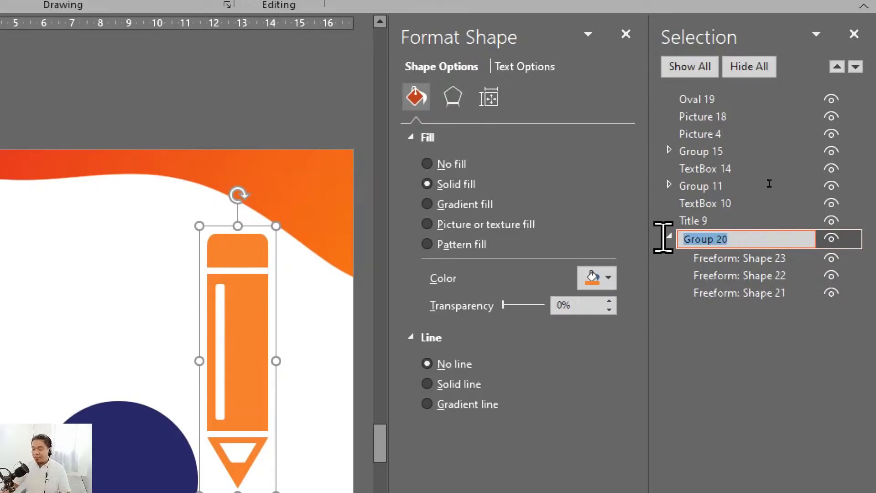
pyautogui.write('Pencil')
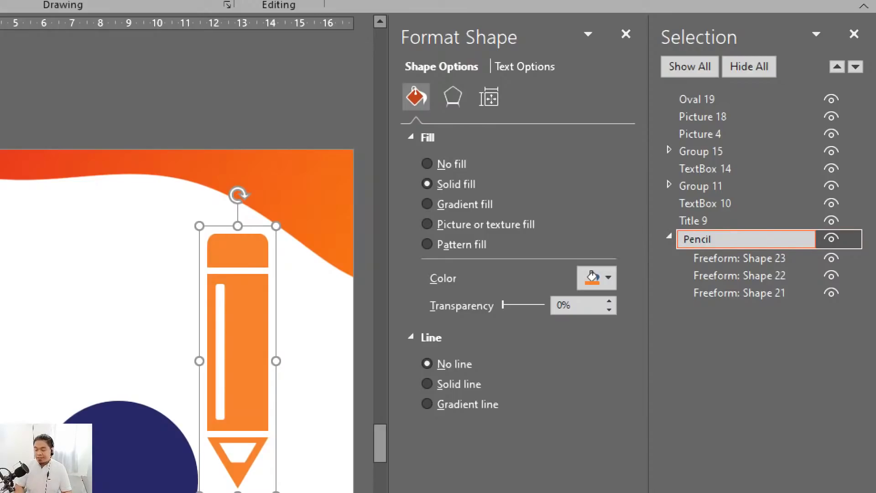
pyautogui.press('Return')
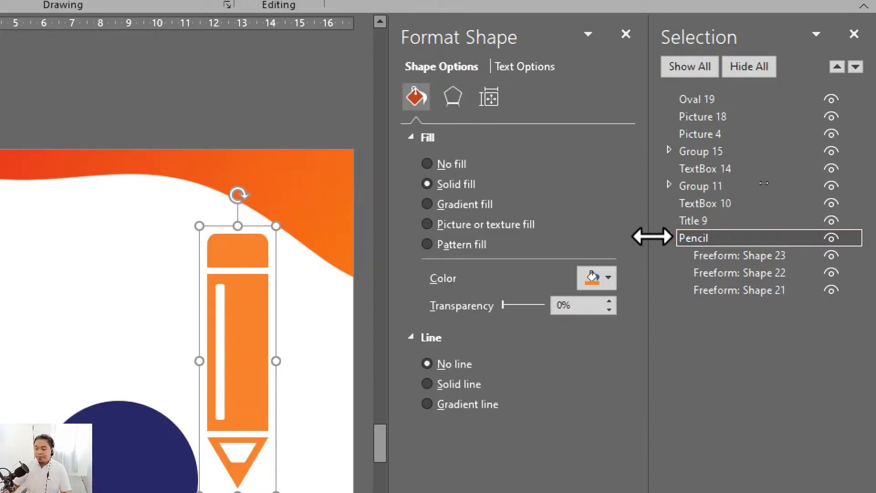
pyautogui.click(669, 236)
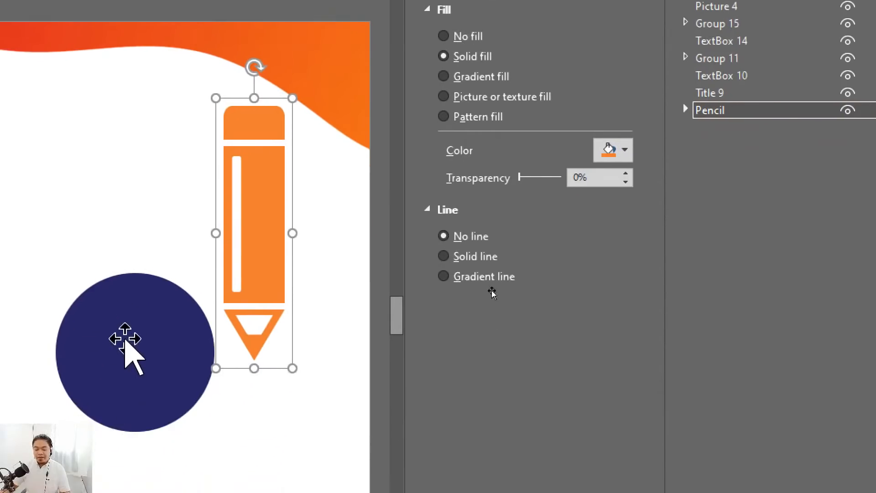
# - Move the navy circle up beside the pencil and rename it as circle in the Selection Pane
pyautogui.click(107, 428)
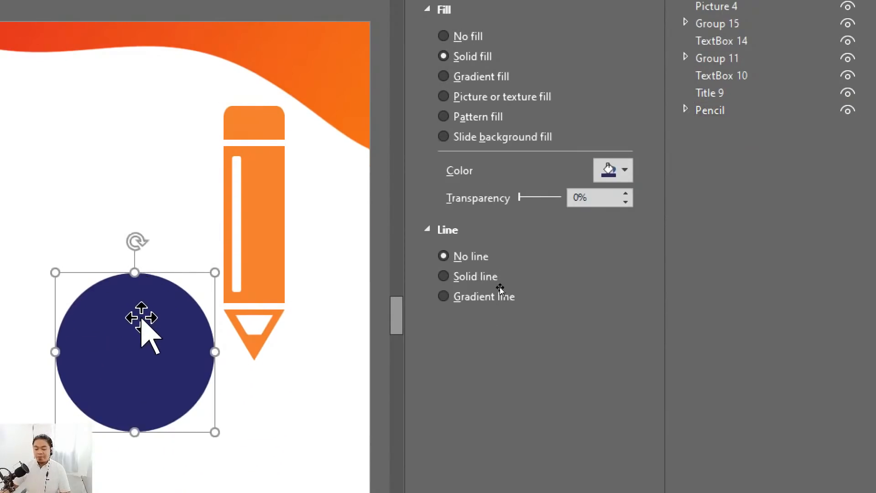
pyautogui.moveTo(141, 323); pyautogui.dragTo(144, 226)
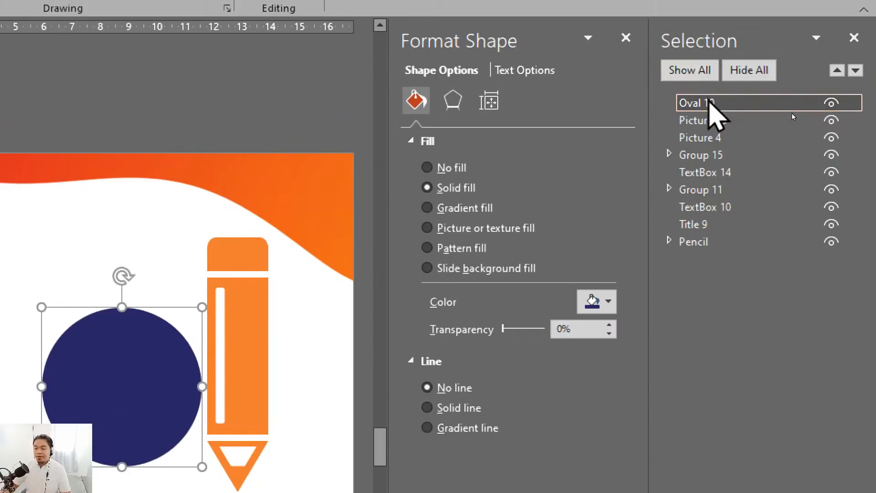
pyautogui.doubleClick(793, 113)
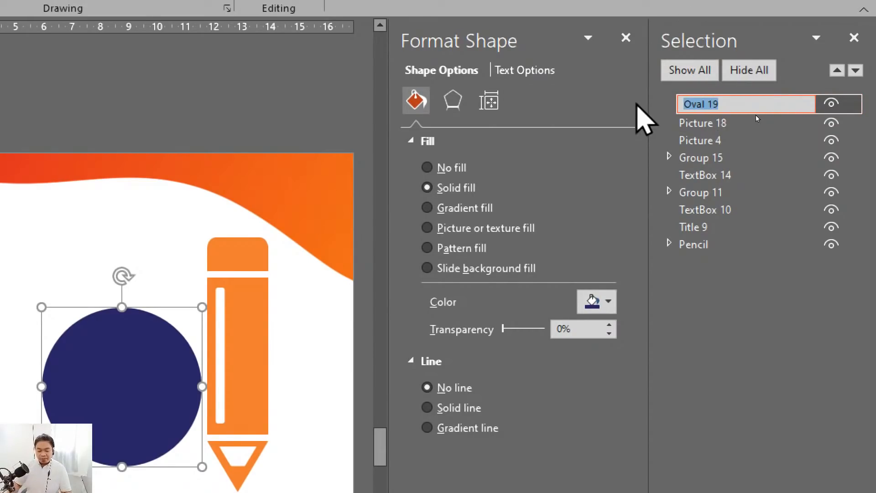
pyautogui.write('circk')
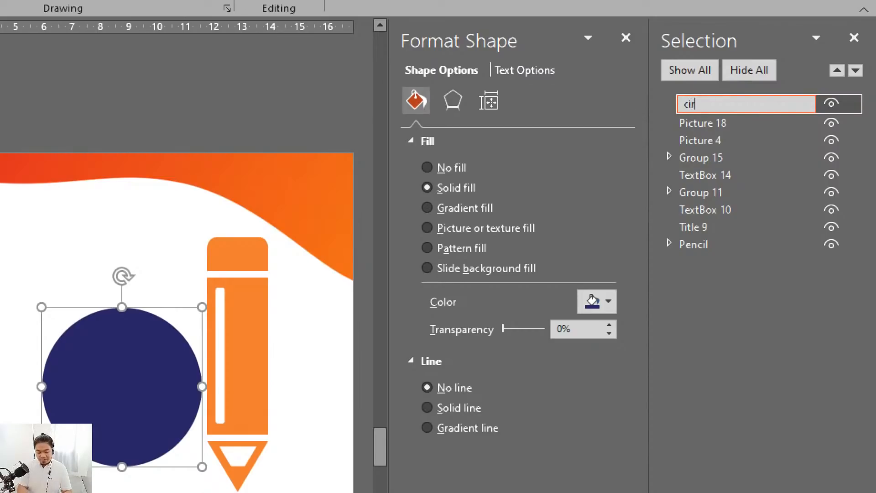
pyautogui.press('BackSpace')
pyautogui.press('BackSpace')
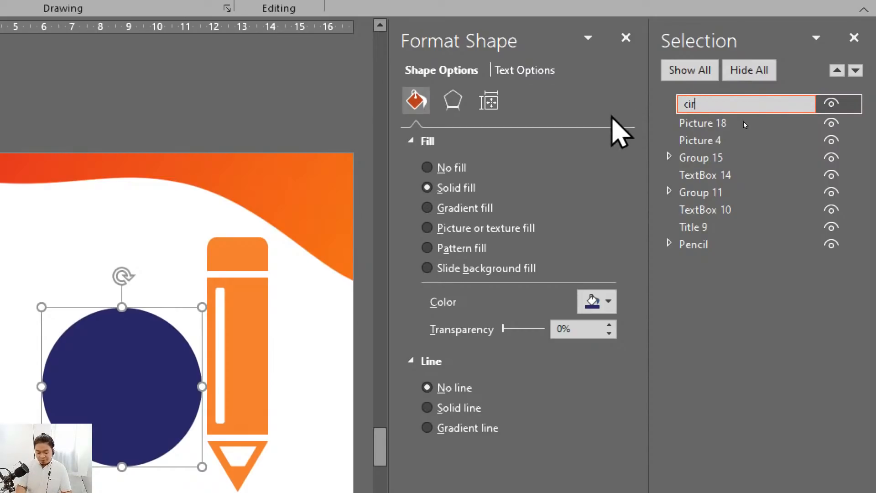
pyautogui.write('cle')
pyautogui.press('Return')
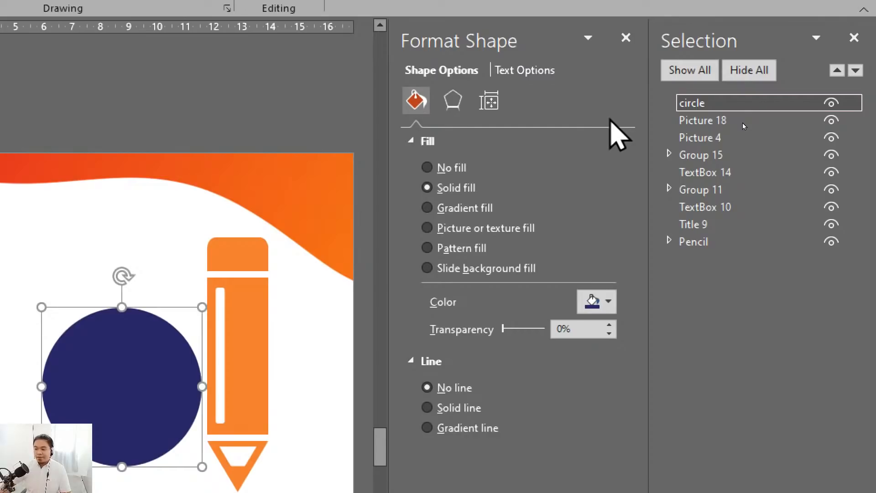
# - Overlap the pencil with the navy circle and reorder Pencil above circle in the Selection Pane list
pyautogui.click(713, 243)
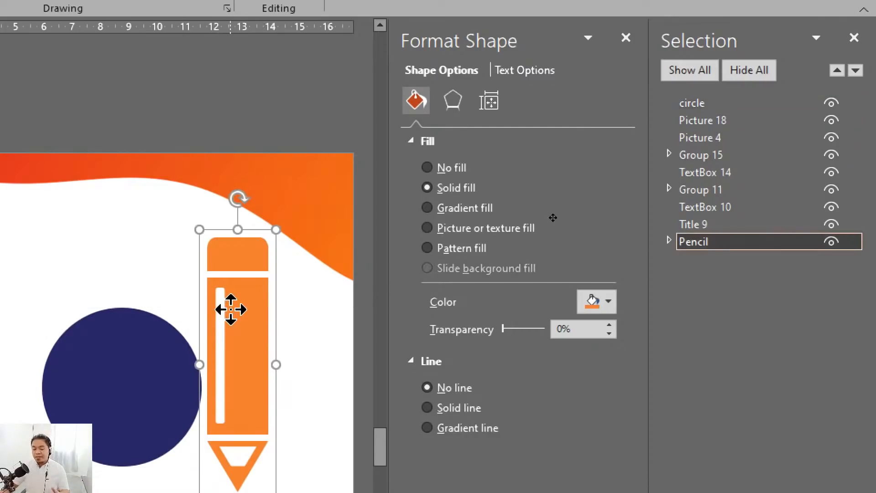
pyautogui.moveTo(231, 306)
pyautogui.mouseDown()
pyautogui.moveTo(231, 328)
pyautogui.moveTo(205, 330)
pyautogui.mouseUp()
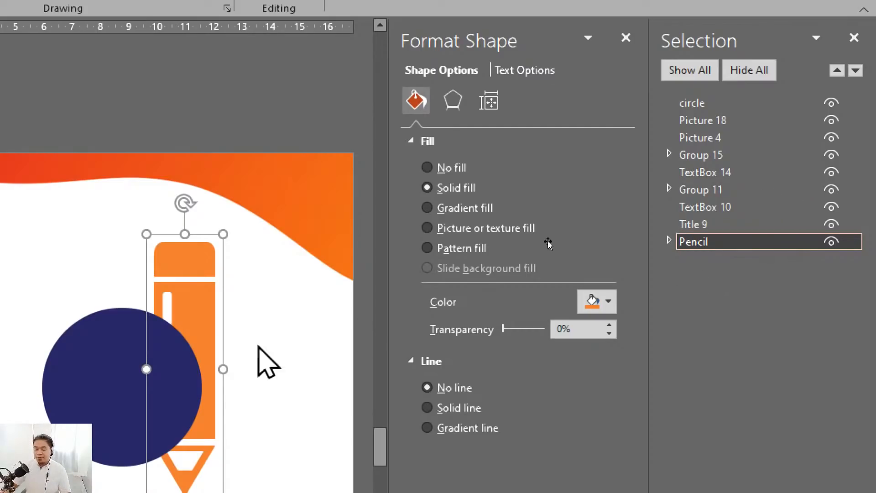
pyautogui.rightClick(207, 294)
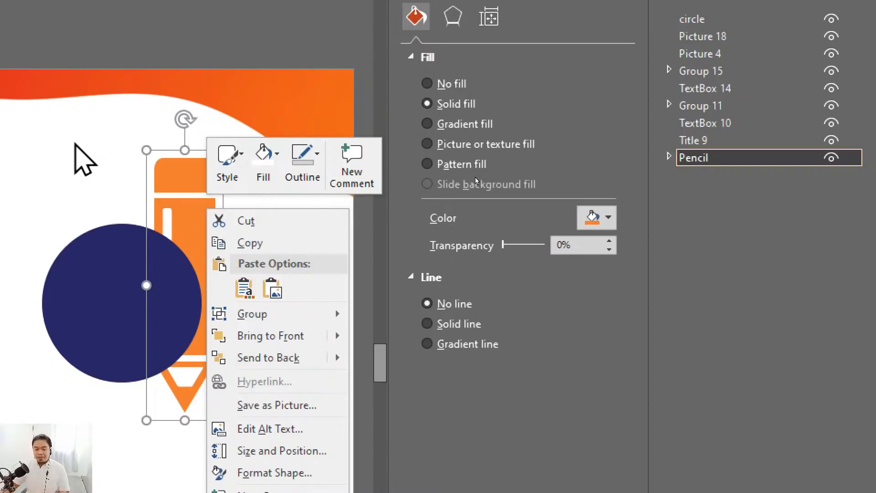
pyautogui.click(75, 143)
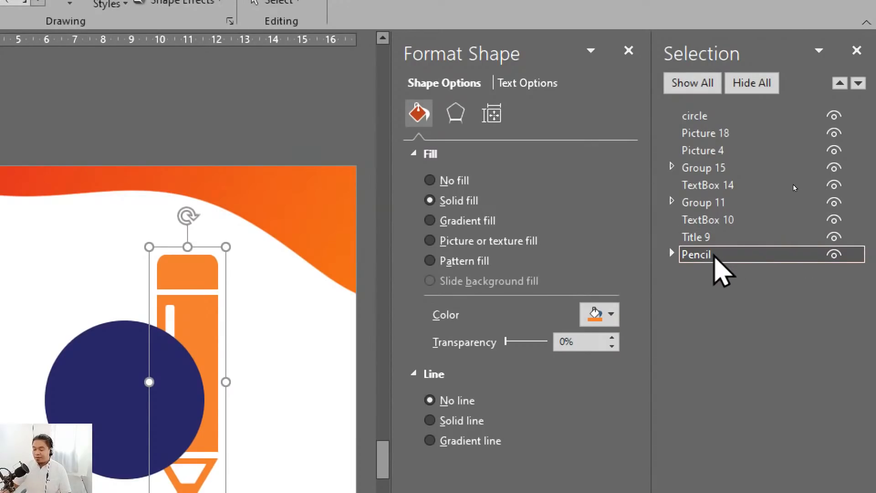
pyautogui.moveTo(713, 257)
pyautogui.mouseDown()
pyautogui.moveTo(709, 107)
pyautogui.moveTo(714, 120)
pyautogui.mouseUp()
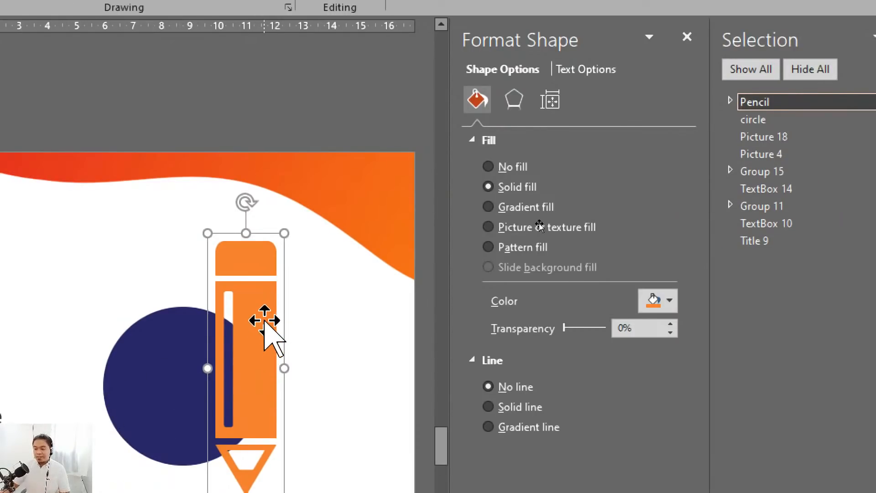
# - Move the pencil up and left over the circle, and delete both shapes from slide 11
pyautogui.moveTo(264, 320); pyautogui.dragTo(222, 267)
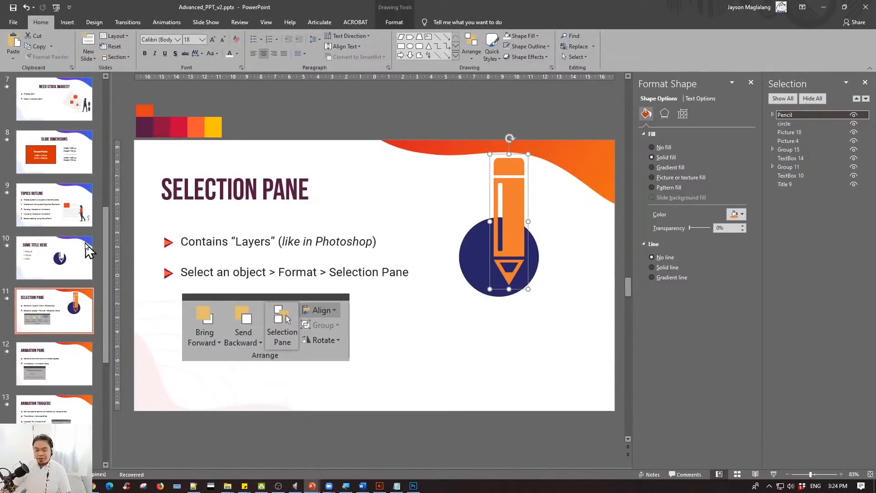
pyautogui.click(426, 267)
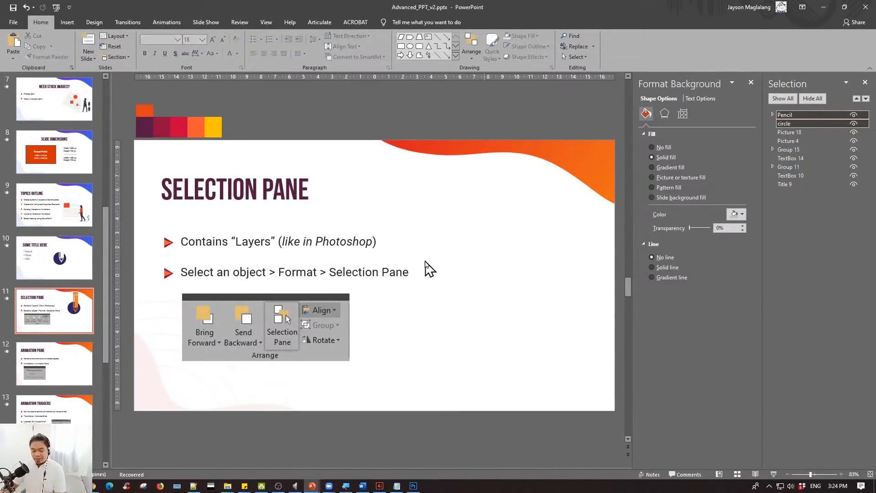
# - On slide 10, rename the white pencil group as Pencil and the navy oval as Circle in the Selection Pane
pyautogui.click(88, 260)
pyautogui.click(426, 275)
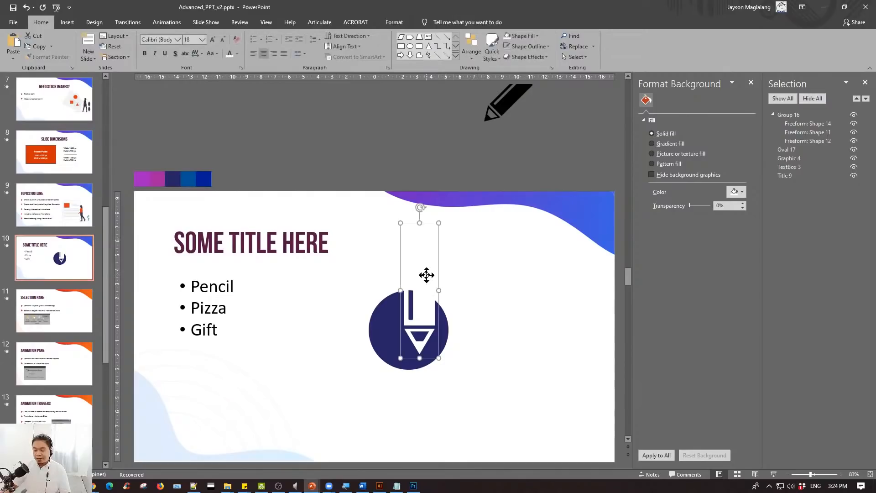
pyautogui.doubleClick(798, 115)
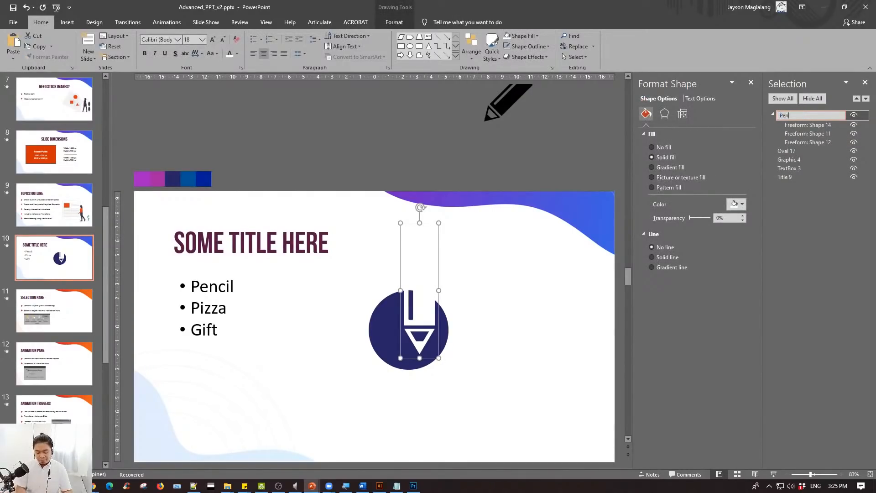
pyautogui.press('Return')
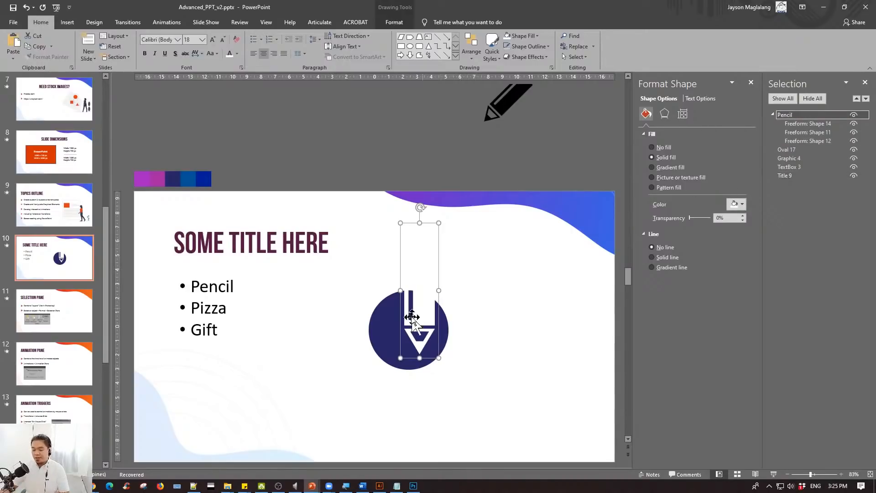
pyautogui.click(389, 318)
pyautogui.doubleClick(798, 150)
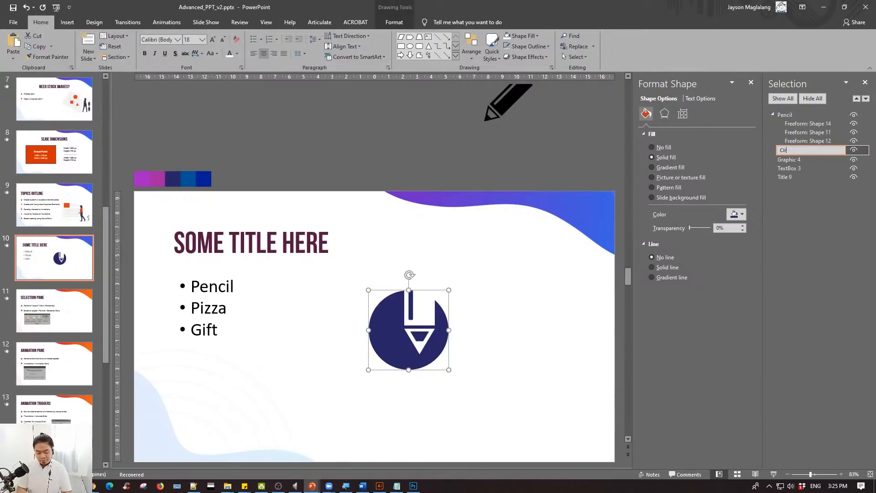
pyautogui.press('Return')
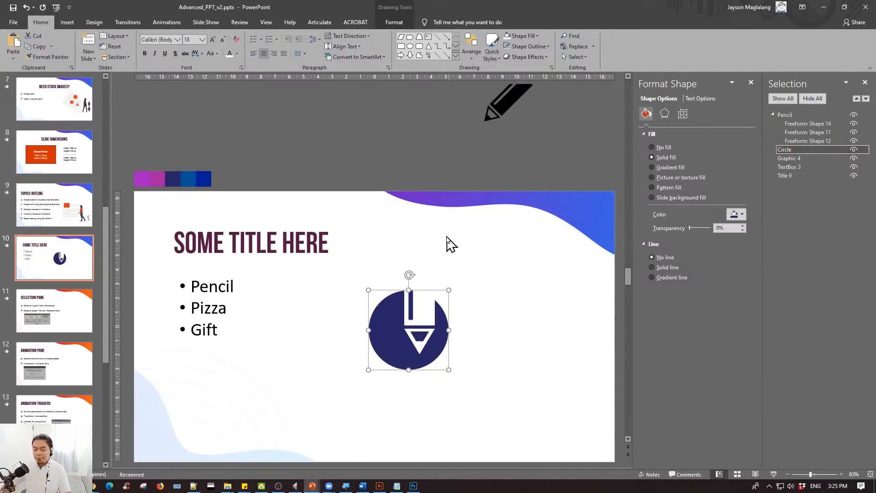
# - Shrink the white pencil group on slide 10, tilt it diagonally and center it inside the navy circle
pyautogui.click(423, 238)
pyautogui.moveTo(439, 223)
pyautogui.mouseDown()
pyautogui.moveTo(412, 296)
pyautogui.moveTo(423, 278)
pyautogui.moveTo(445, 290)
pyautogui.moveTo(415, 314)
pyautogui.mouseUp()
pyautogui.hotkey('ctrl', 'Right')
pyautogui.hotkey('ctrl', 'Right')
pyautogui.hotkey('ctrl', 'Right')
pyautogui.hotkey('ctrl', 'Right')
pyautogui.hotkey('ctrl', 'Right')
pyautogui.hotkey('ctrl', 'Right')
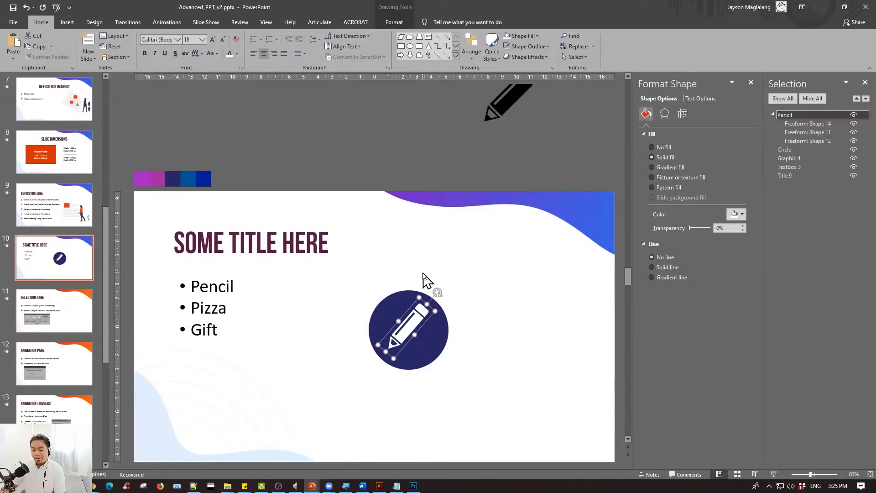
pyautogui.hotkey('ctrl', 'Down')
pyautogui.hotkey('ctrl', 'Down')
pyautogui.click(429, 259)
# - Copy the text box "Create custom & reusable slide templates" from slide 9 onto slide 10
pyautogui.press('pageup')
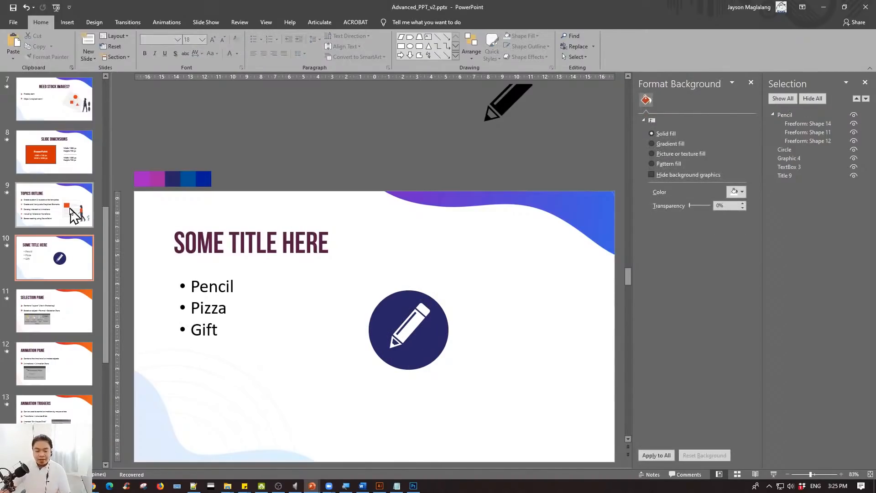
pyautogui.click(220, 245)
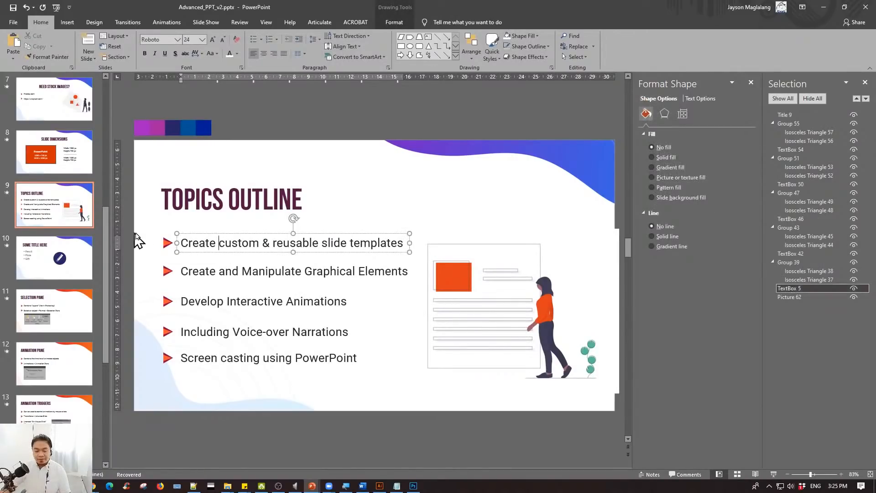
pyautogui.click(200, 238)
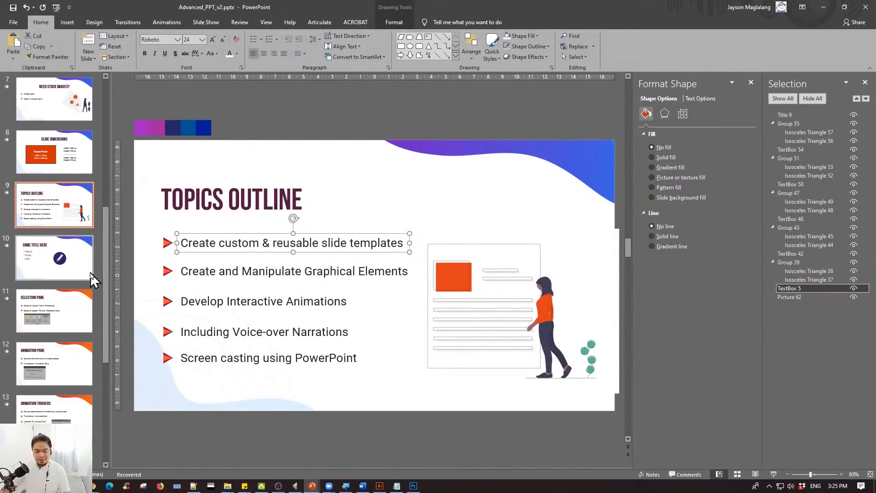
pyautogui.click(54, 258)
pyautogui.hotkey('ctrl', 'v')
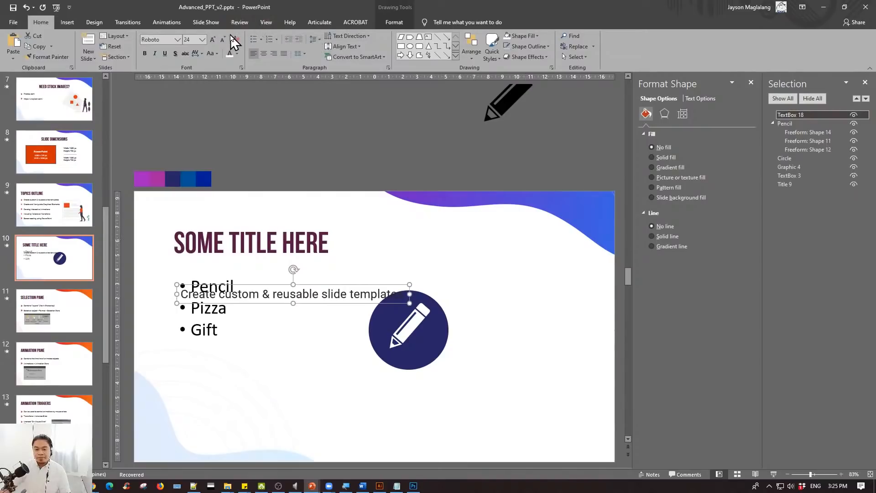
# - Replace the pasted text box's content with Pencil and center it below the navy circle
pyautogui.click(162, 22)
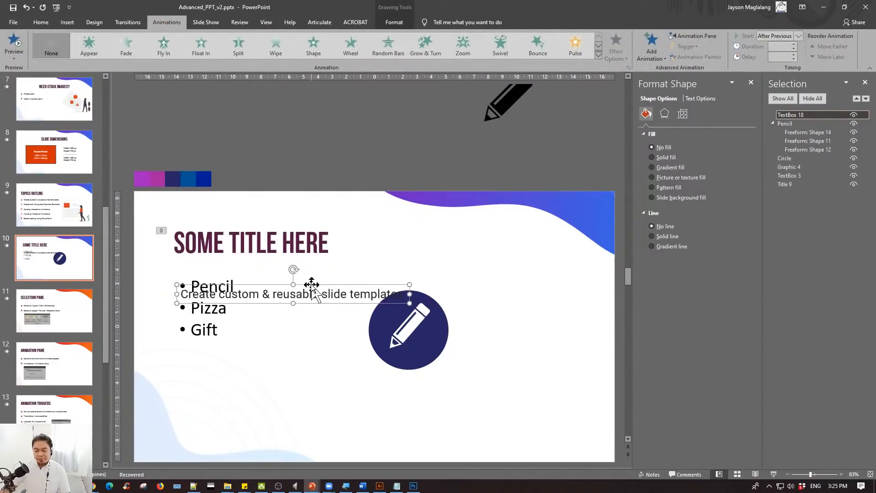
pyautogui.moveTo(314, 284)
pyautogui.mouseDown()
pyautogui.moveTo(337, 320)
pyautogui.moveTo(446, 380)
pyautogui.mouseUp()
pyautogui.tripleClick(435, 392)
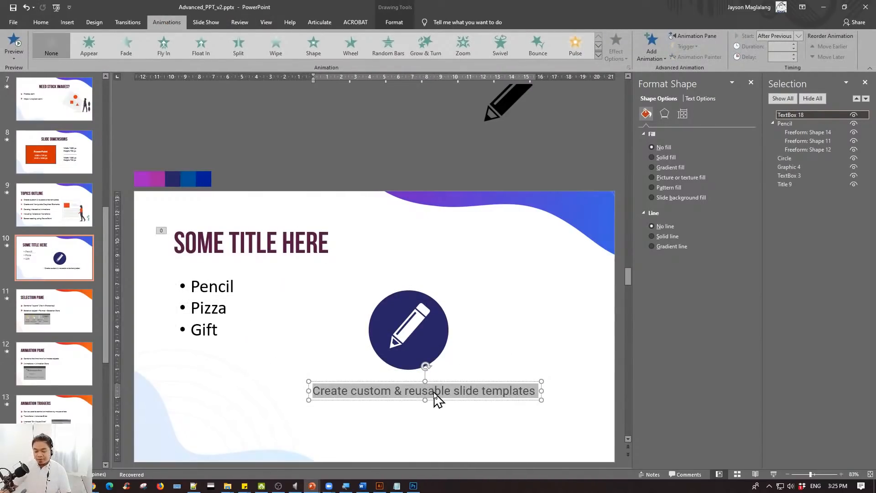
pyautogui.write('Pencil')
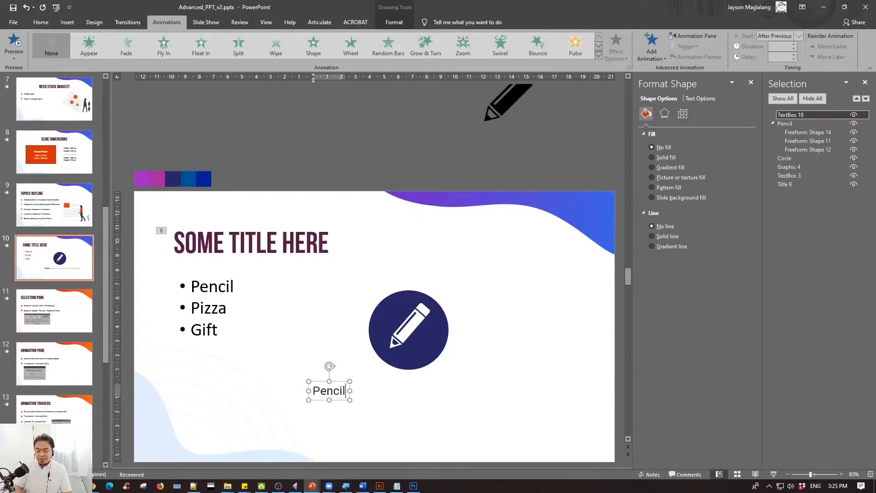
pyautogui.moveTo(339, 382); pyautogui.dragTo(417, 380)
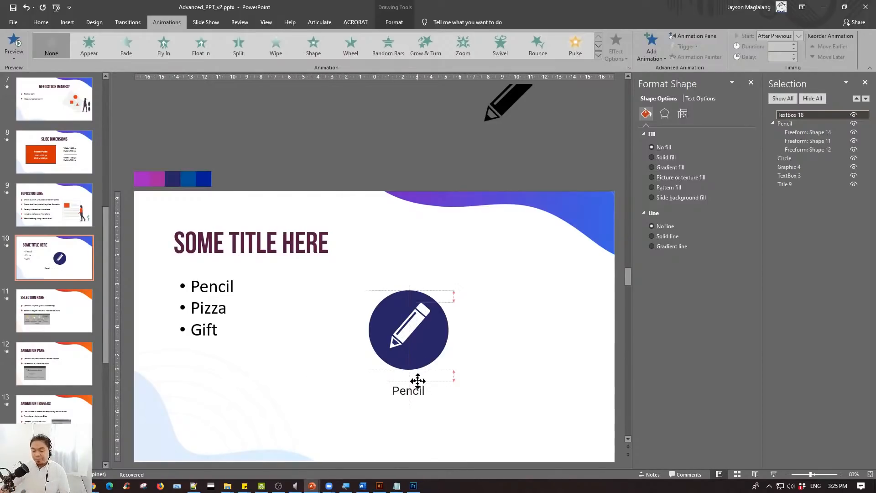
pyautogui.click(475, 333)
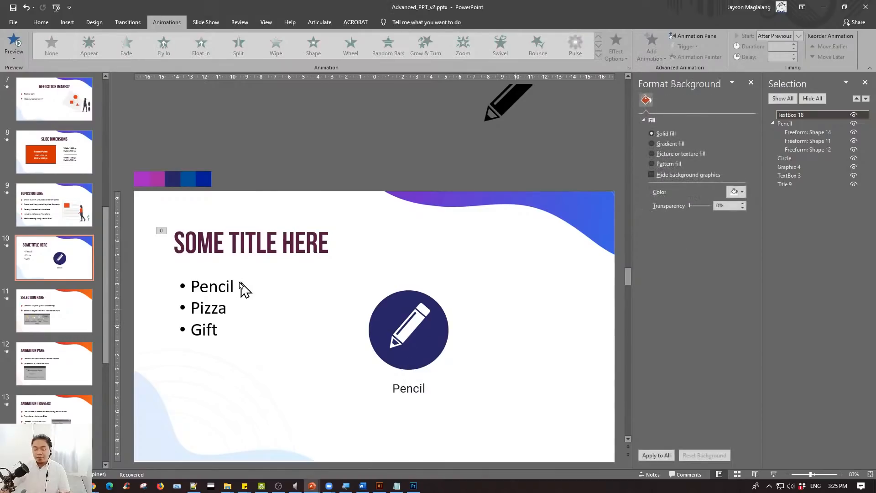
# - Nudge the Pencil label slightly up toward the navy circle on slide 10
pyautogui.click(237, 286)
pyautogui.scroll(-2, 273, 340)
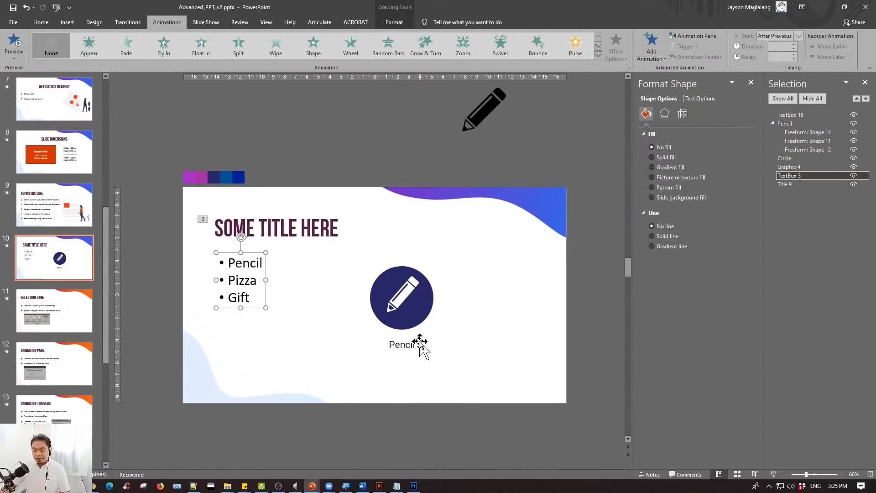
pyautogui.click(423, 344)
pyautogui.press('Up')
pyautogui.press('Up')
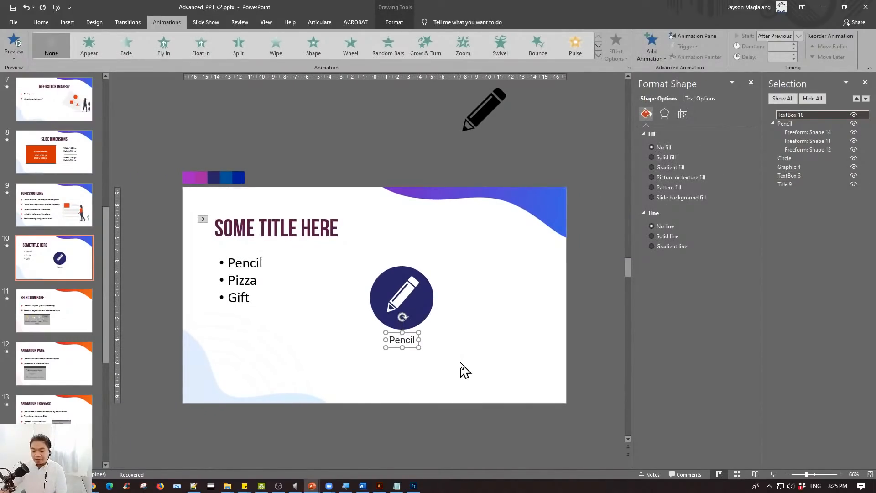
# - Duplicate slide 10 with the bulleted list and the pencil icon
pyautogui.click(60, 259)
pyautogui.rightClick(58, 258)
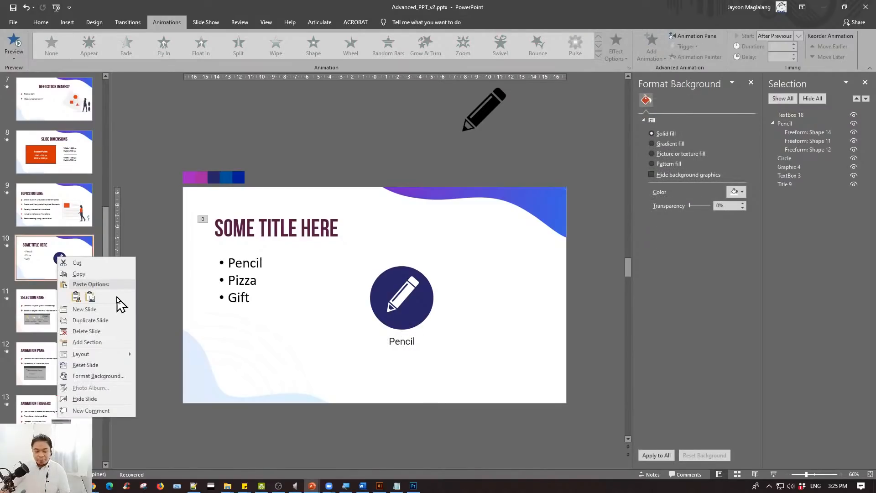
pyautogui.click(90, 320)
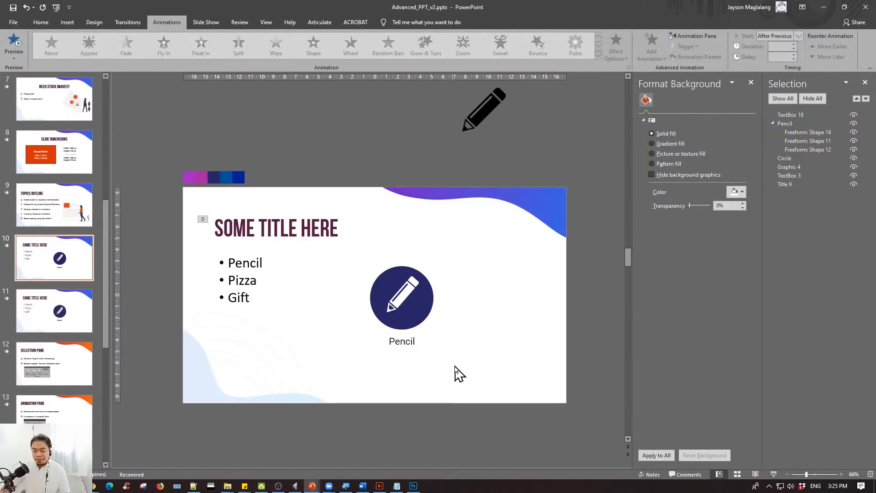
# - Delete the pencil, circle and label from slide 10, and the bulleted list from its duplicate, slide 11
pyautogui.click(350, 247)
pyautogui.press('Delete')
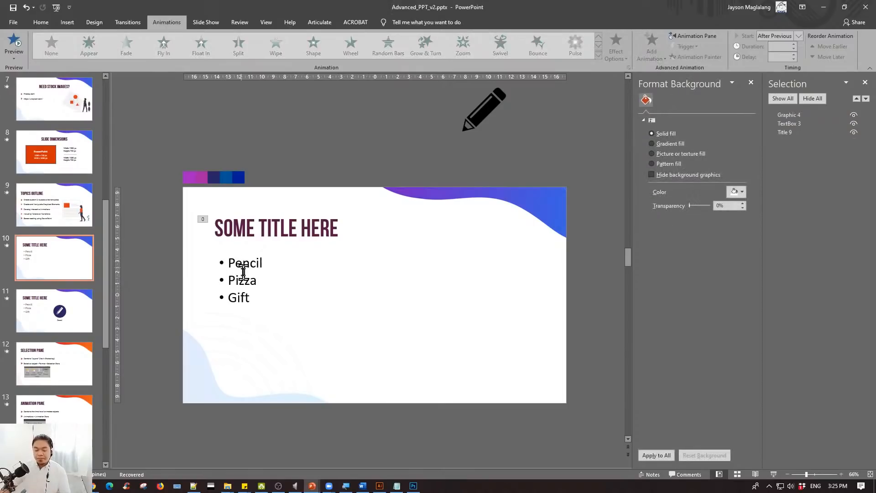
pyautogui.click(88, 330)
pyautogui.click(263, 255)
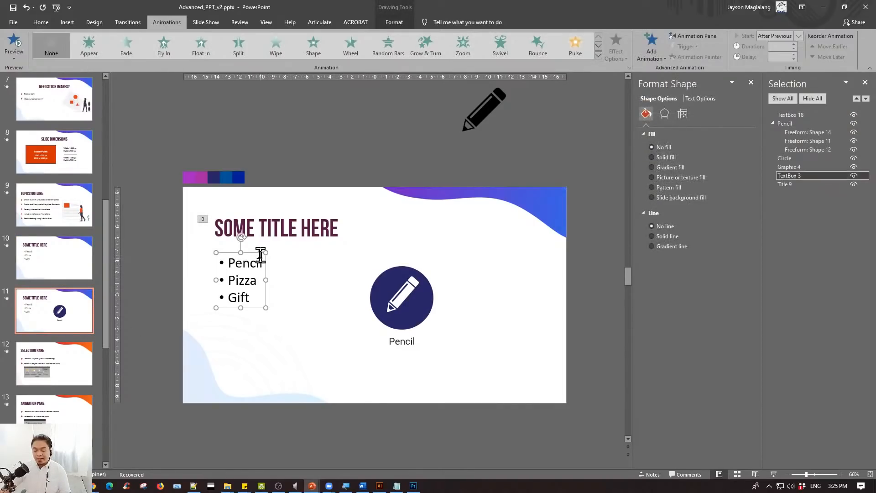
pyautogui.press('Delete')
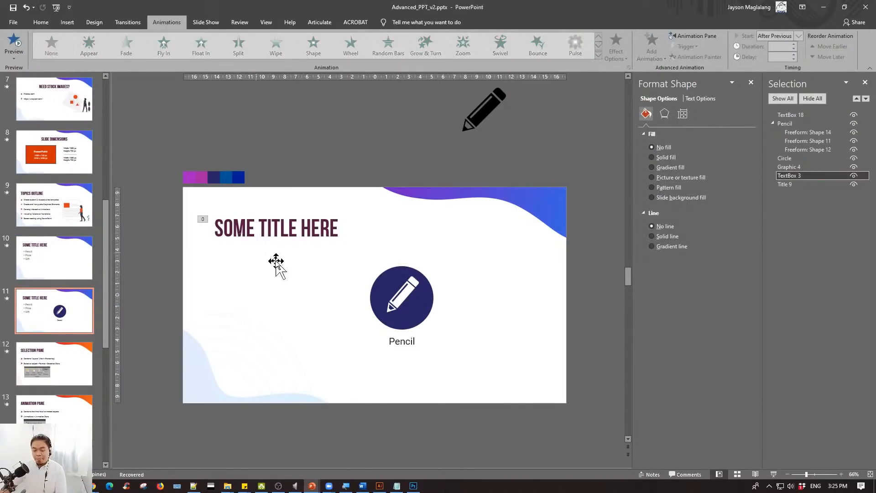
# - Move the circle, pencil and label toward the left side of slide 11 and place a level copy of them in the middle
pyautogui.moveTo(342, 256); pyautogui.dragTo(501, 401)
pyautogui.moveTo(420, 290)
pyautogui.mouseDown()
pyautogui.moveTo(292, 290)
pyautogui.moveTo(395, 307)
pyautogui.mouseUp()
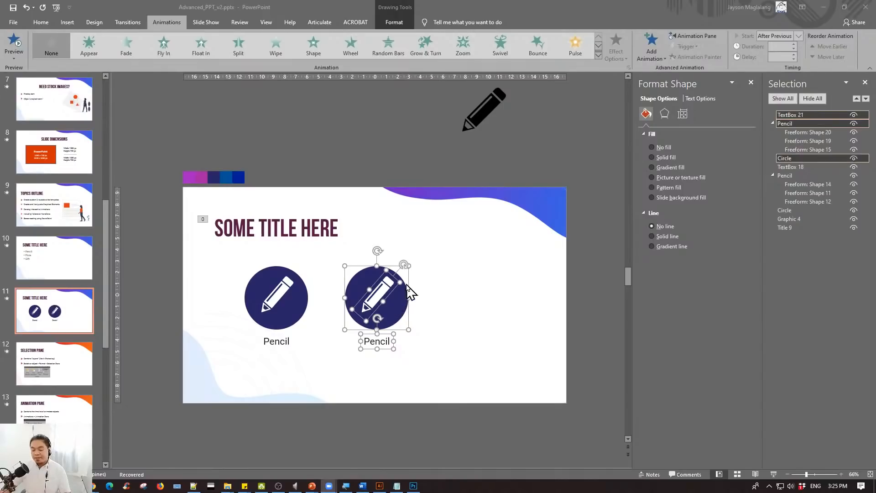
pyautogui.click(420, 307)
# - Change the label under the middle circle on slide 11 to Pizza
pyautogui.moveTo(339, 248); pyautogui.dragTo(460, 378)
pyautogui.doubleClick(373, 342)
pyautogui.write('Pizza')
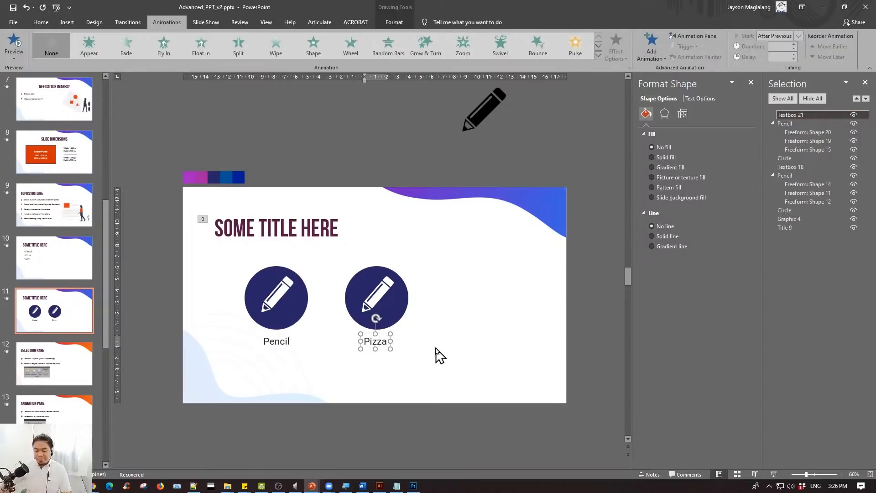
pyautogui.click(484, 326)
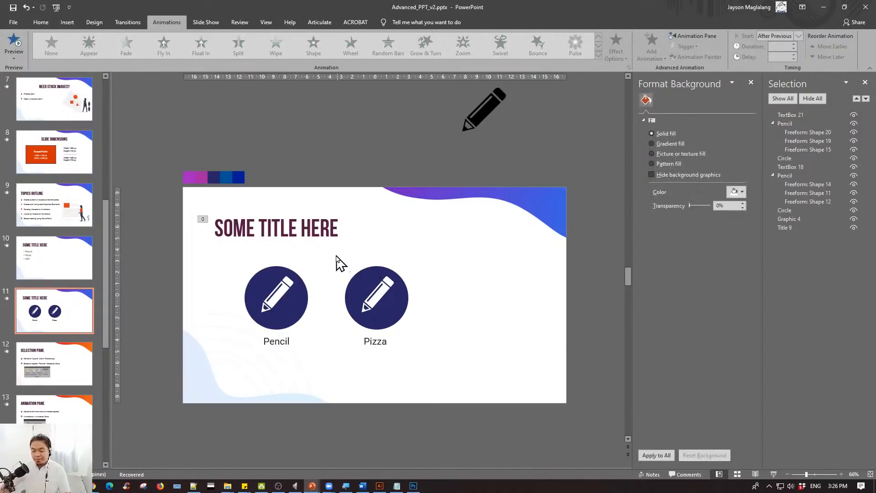
# - Copy the middle circle, pencil and Pizza label to the right as a third icon set on slide 11
pyautogui.moveTo(336, 254); pyautogui.dragTo(470, 384)
pyautogui.moveTo(381, 290); pyautogui.dragTo(477, 290)
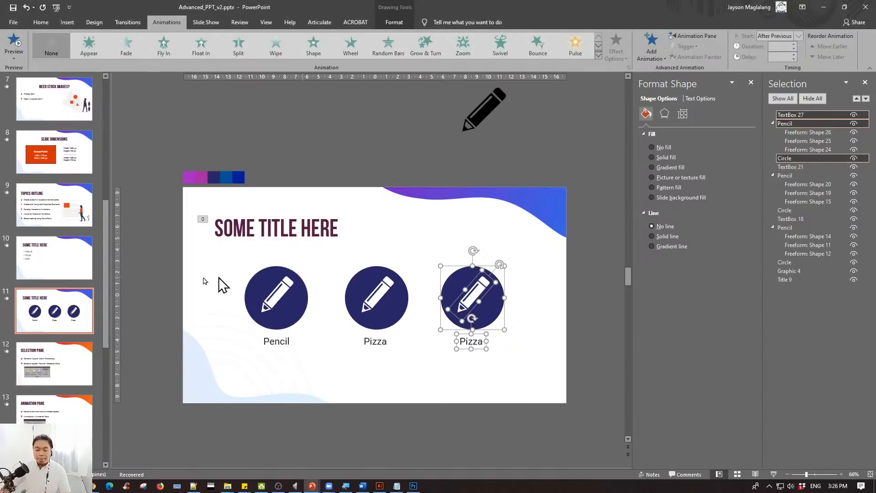
pyautogui.click(73, 260)
pyautogui.click(66, 314)
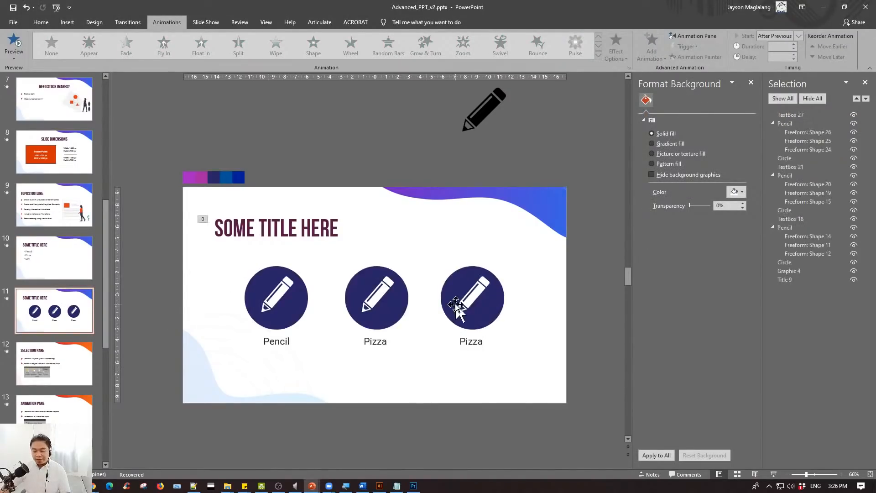
# - Change the third icon set's label to Gift and center it below its circle
pyautogui.click(475, 340)
pyautogui.doubleClick(477, 342)
pyautogui.write('Gift')
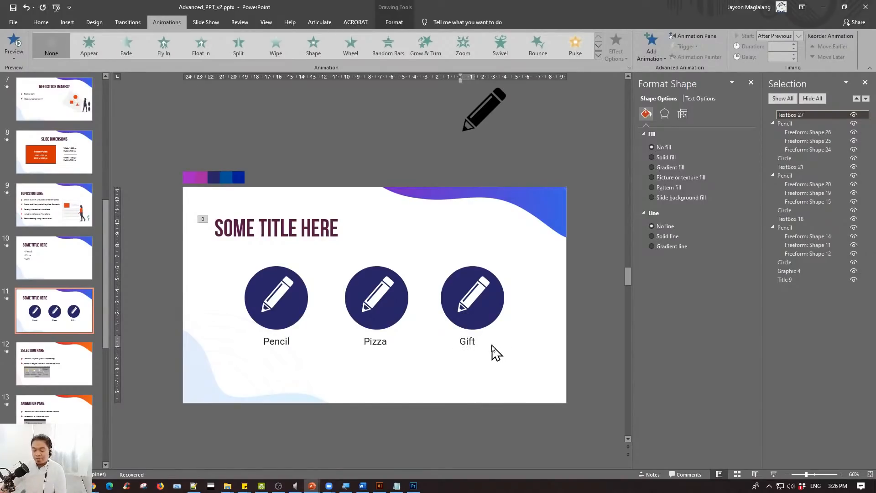
pyautogui.click(495, 354)
pyautogui.click(474, 339)
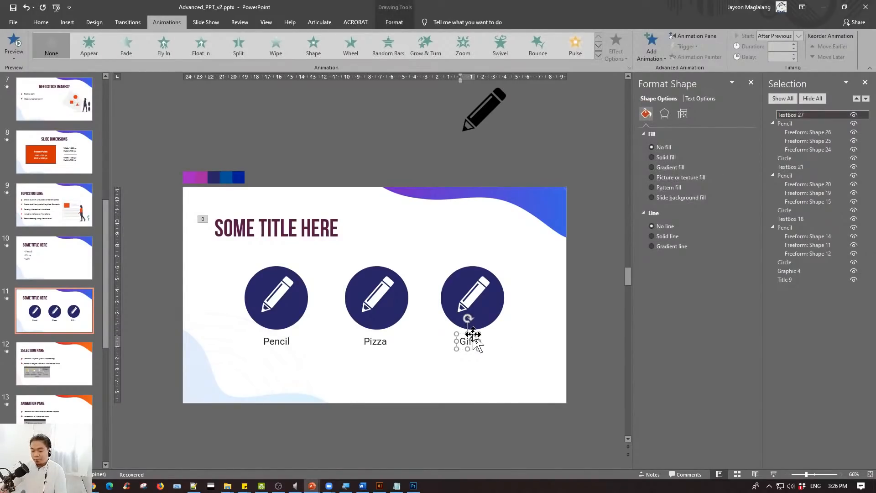
pyautogui.click(473, 335)
pyautogui.click(515, 340)
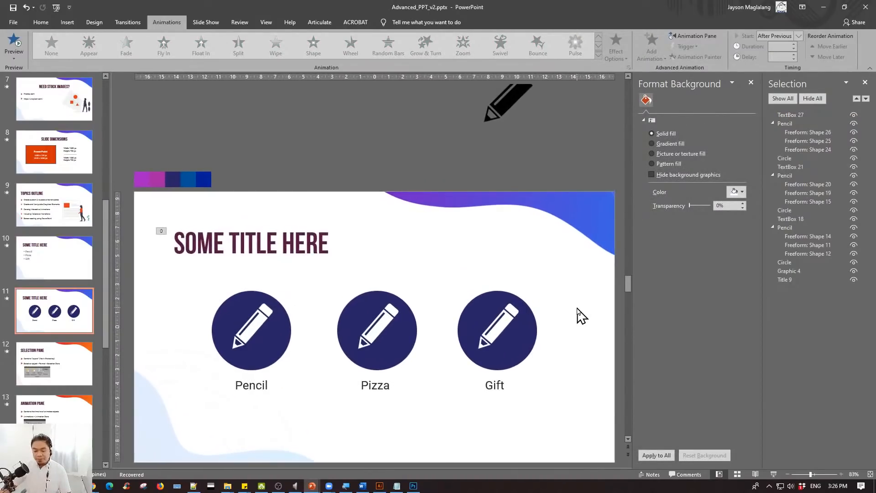
# - Delete the spare black pencil graphic above slide 11
pyautogui.scroll(1, 577, 314)
pyautogui.click(499, 312)
pyautogui.click(510, 107)
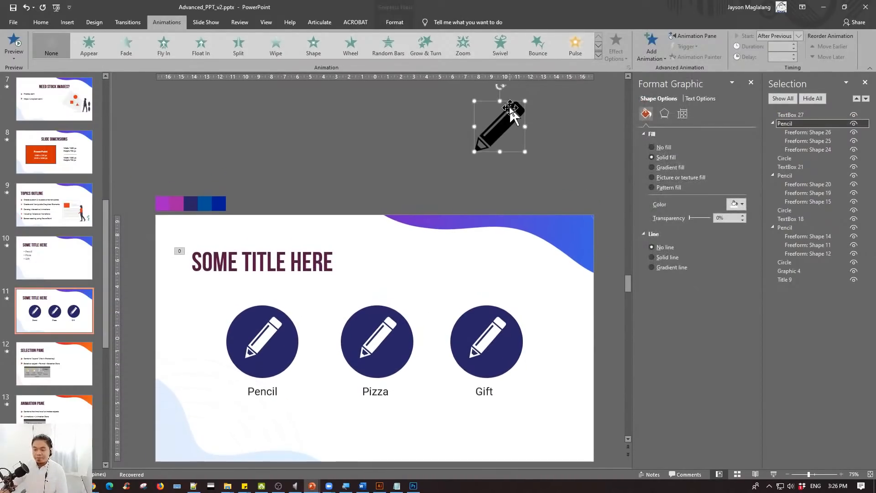
pyautogui.press('Delete')
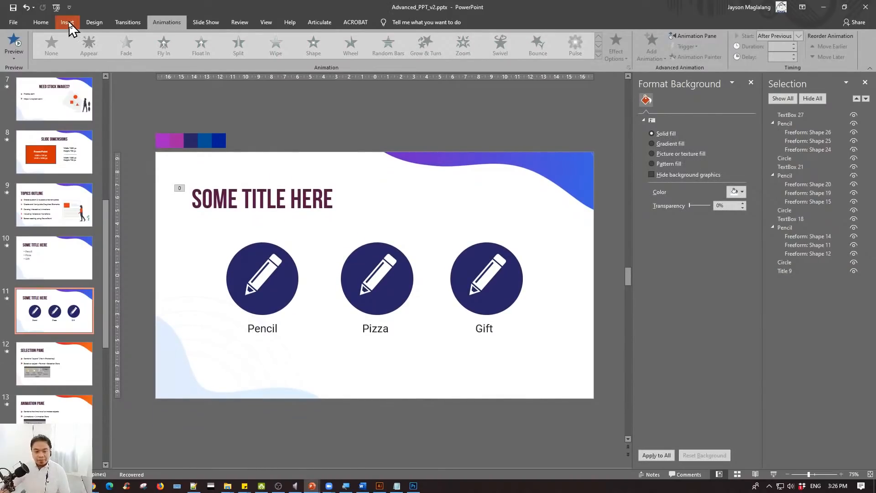
pyautogui.click(68, 23)
pyautogui.click(146, 50)
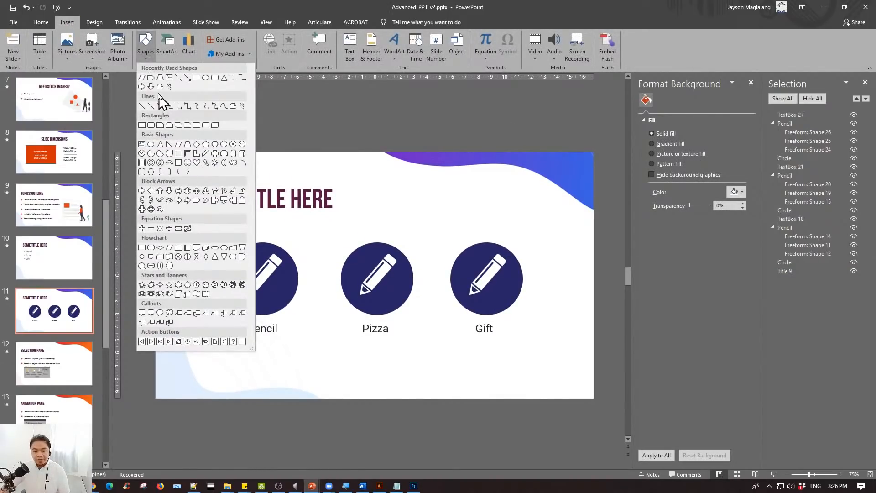
pyautogui.click(205, 78)
pyautogui.moveTo(446, 142)
pyautogui.mouseDown()
pyautogui.moveTo(499, 176)
pyautogui.moveTo(472, 176)
pyautogui.mouseUp()
pyautogui.press('Delete')
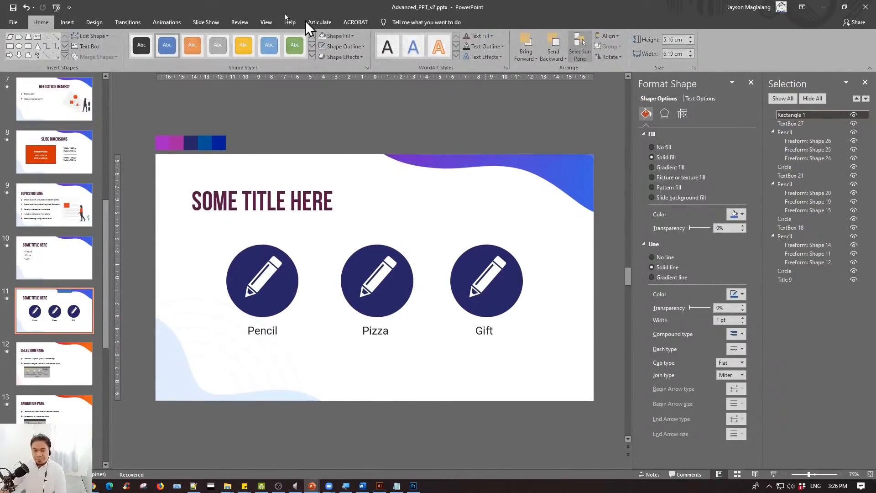
# - Start drawing a rectangle shape on slide 11
pyautogui.click(67, 22)
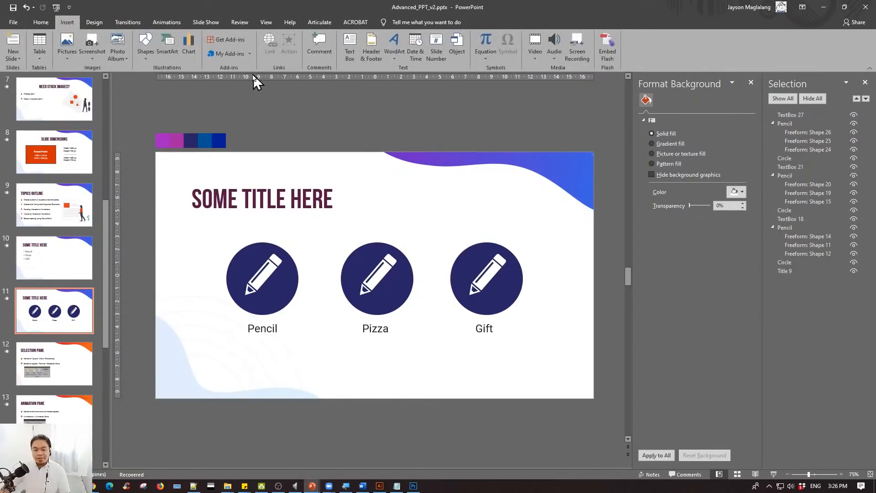
pyautogui.click(147, 55)
pyautogui.click(192, 79)
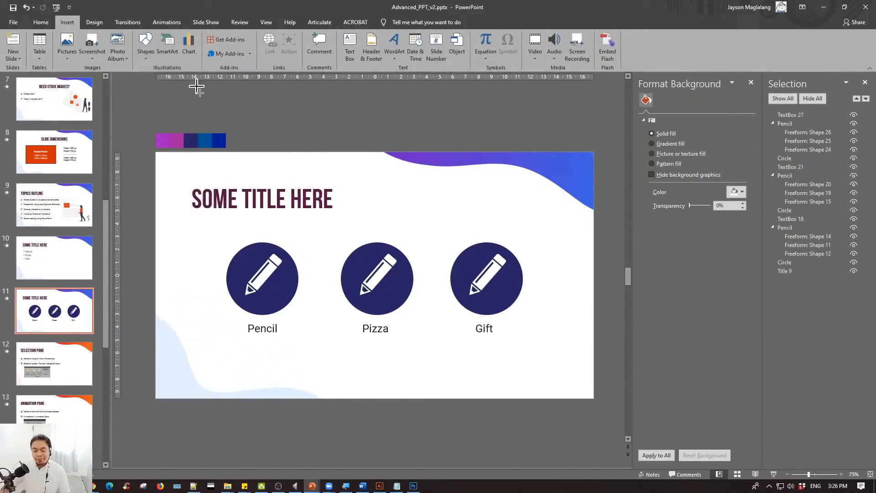
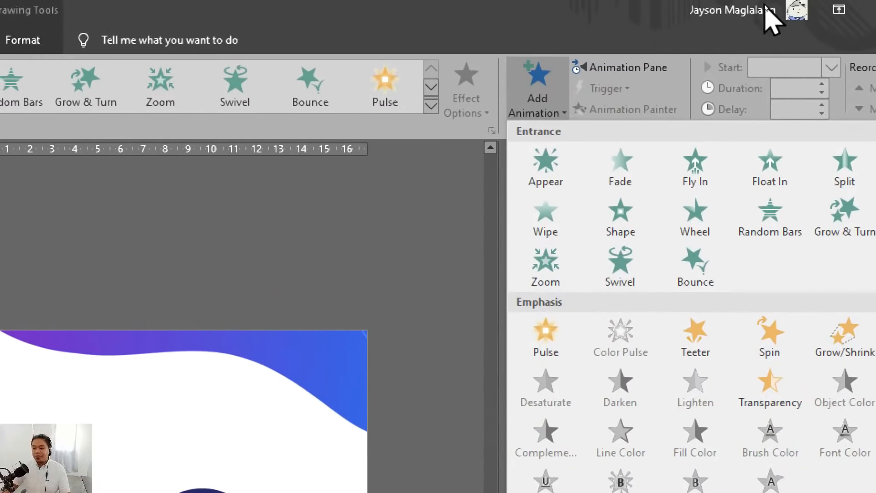
# - Open the Animation Pane and select the title's existing animation on slide 11 together with its title box
pyautogui.click(653, 29)
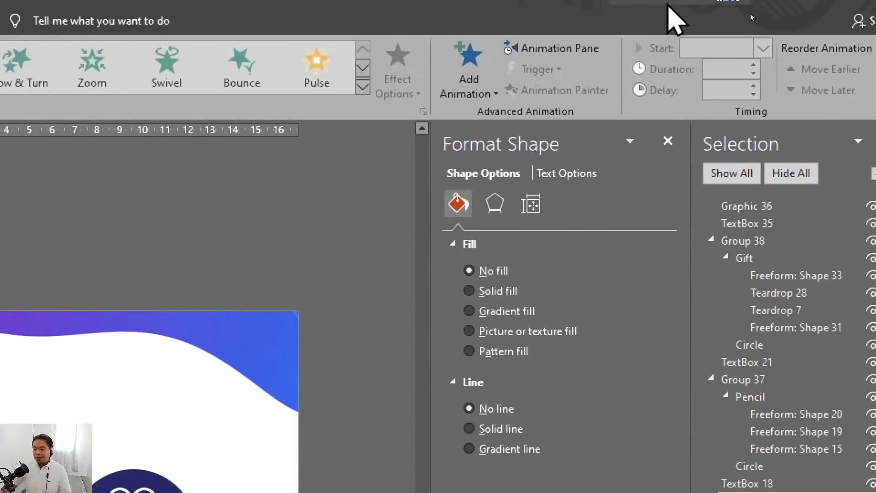
pyautogui.click(589, 51)
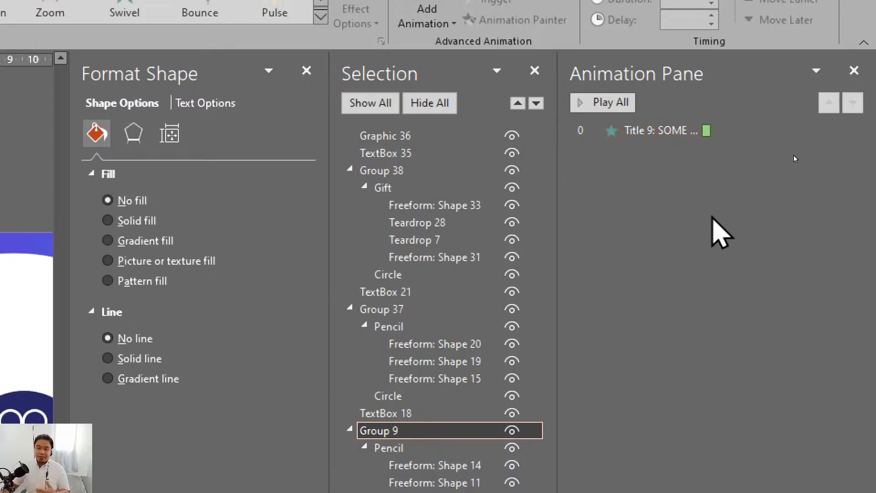
pyautogui.click(660, 130)
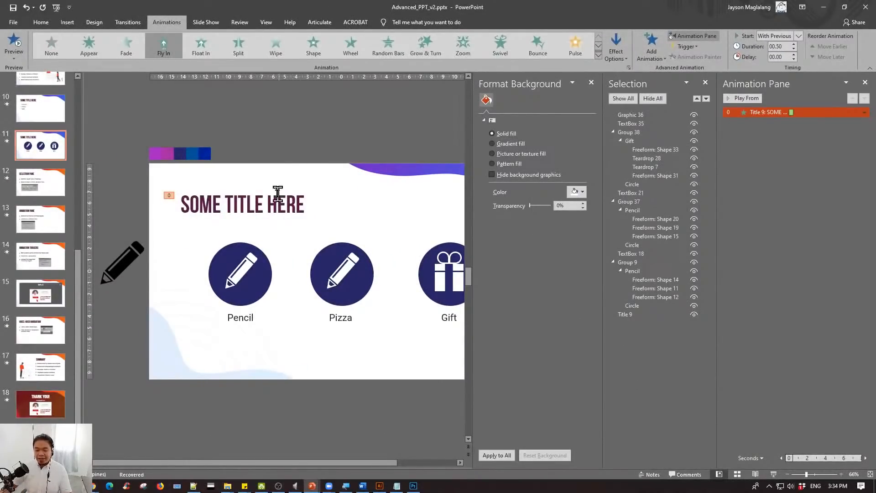
pyautogui.click(277, 201)
pyautogui.click(297, 192)
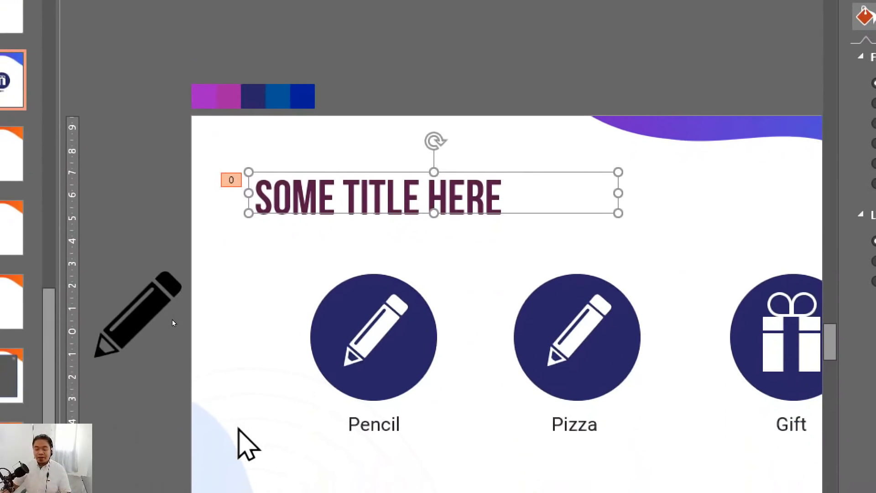
# - Apply the Fly In entrance animation to the Pencil, Pizza and Gift icon groups on slide 11 together
pyautogui.click(385, 292)
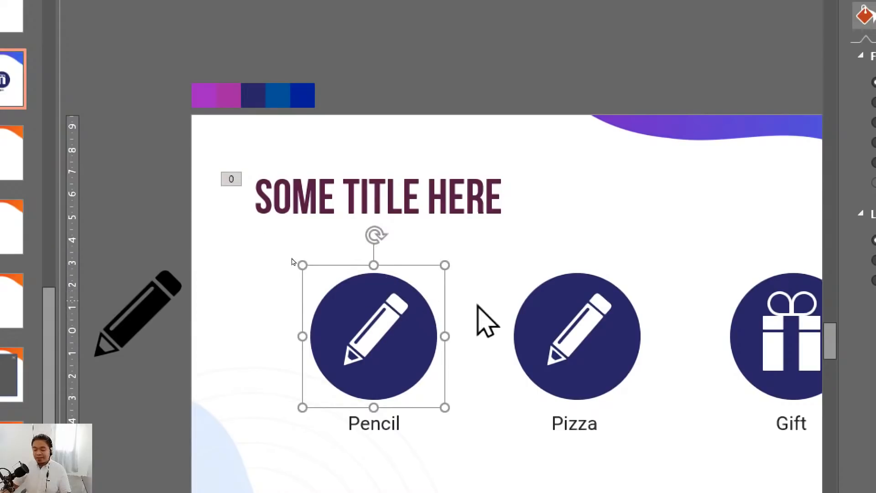
pyautogui.click(629, 305)
pyautogui.click(794, 320)
pyautogui.click(404, 313)
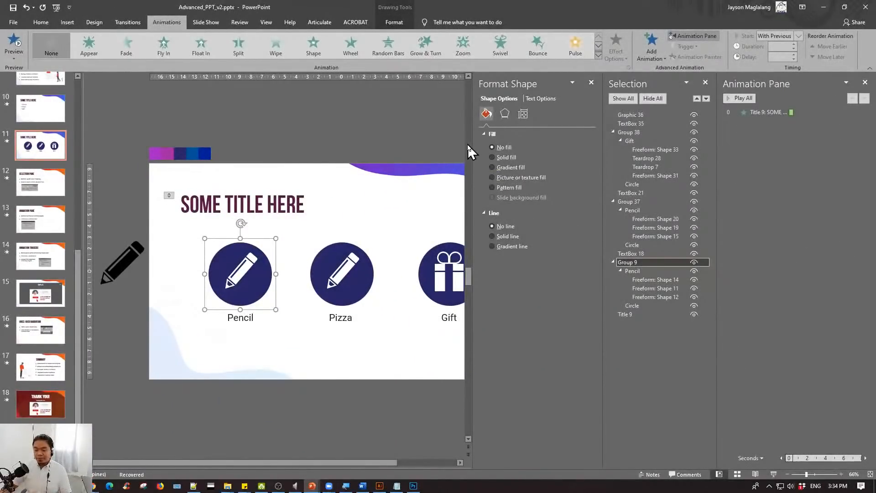
pyautogui.keyDown('shift'); pyautogui.click(340, 262); pyautogui.keyUp('shift')
pyautogui.keyDown('shift'); pyautogui.click(426, 260); pyautogui.keyUp('shift')
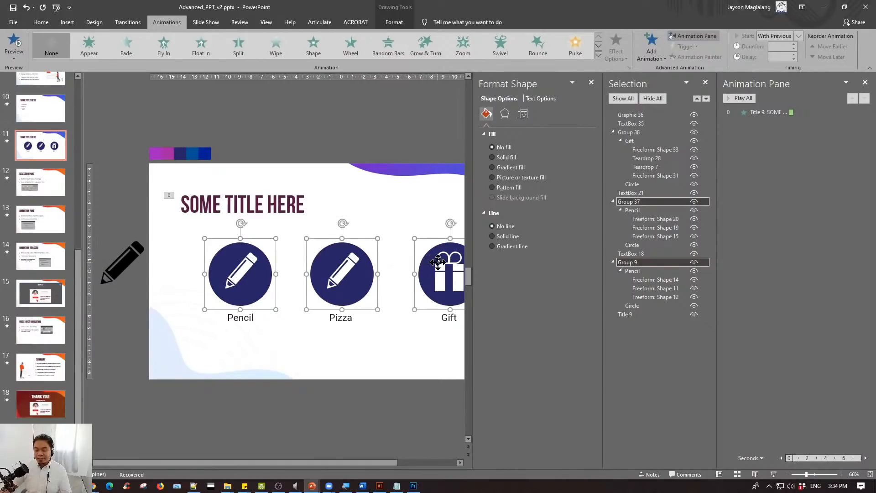
pyautogui.moveTo(336, 462); pyautogui.dragTo(375, 462)
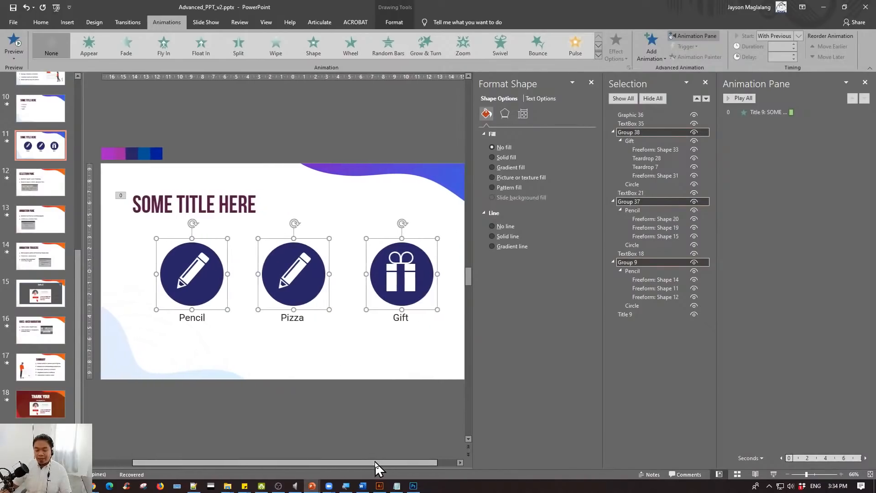
pyautogui.click(164, 50)
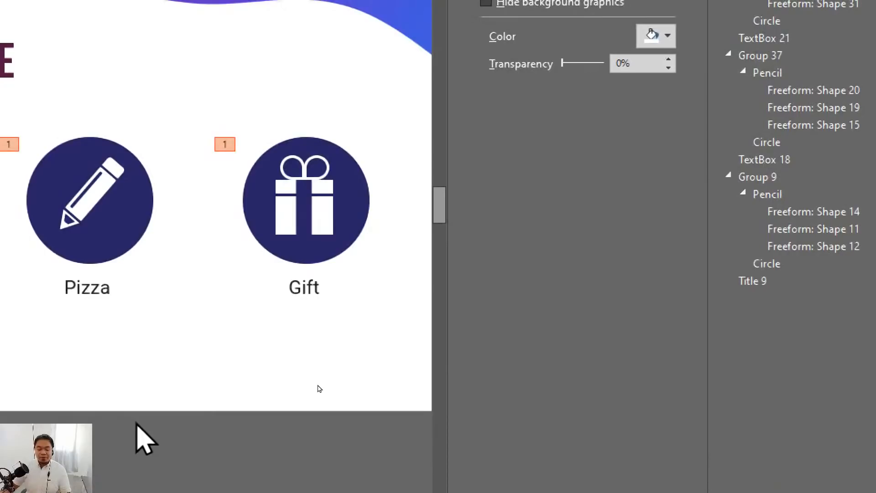
# - Set the Fly In direction of the three icon groups on slide 11 to From Bottom
pyautogui.scroll(-3, 319, 388)
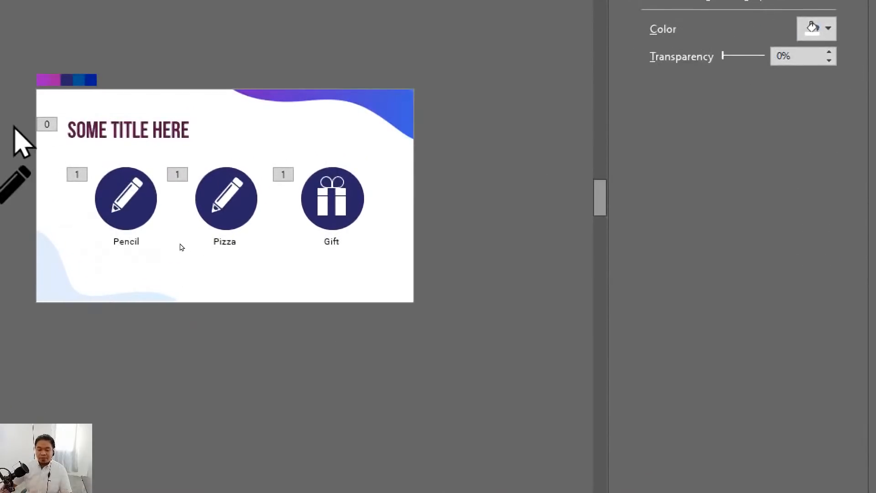
pyautogui.click(121, 193)
pyautogui.keyDown('shift'); pyautogui.click(228, 192); pyautogui.keyUp('shift')
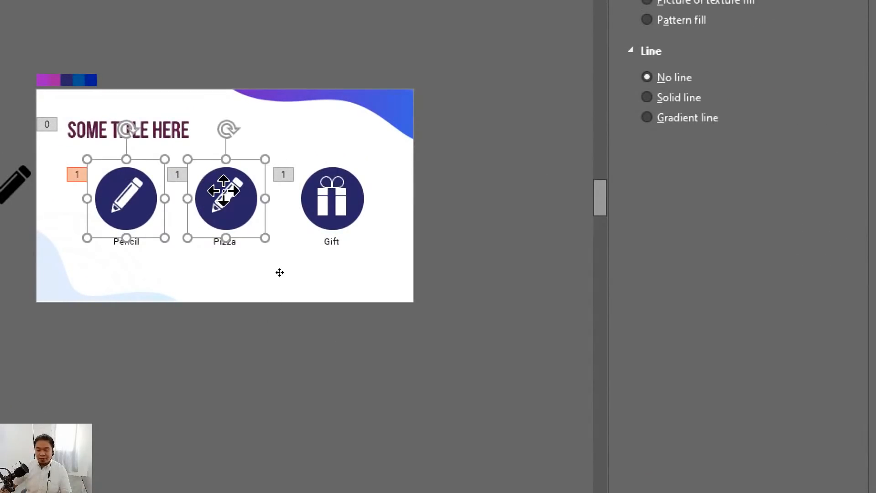
pyautogui.keyDown('shift'); pyautogui.click(370, 191); pyautogui.keyUp('shift')
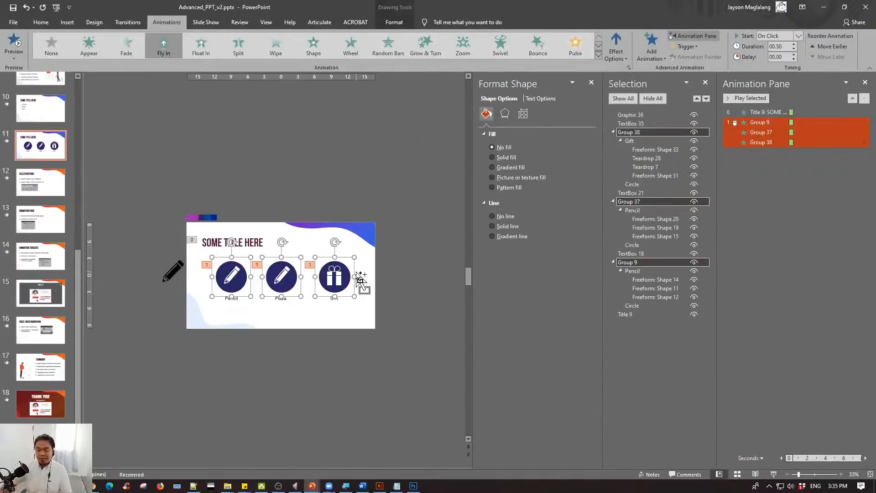
pyautogui.keyDown('ctrl'); pyautogui.scroll(4, 358, 273); pyautogui.keyUp('ctrl')
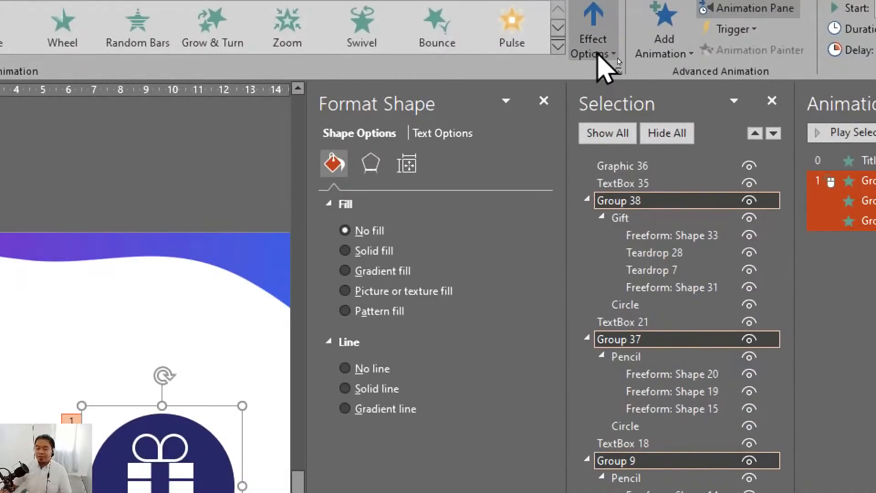
pyautogui.click(605, 66)
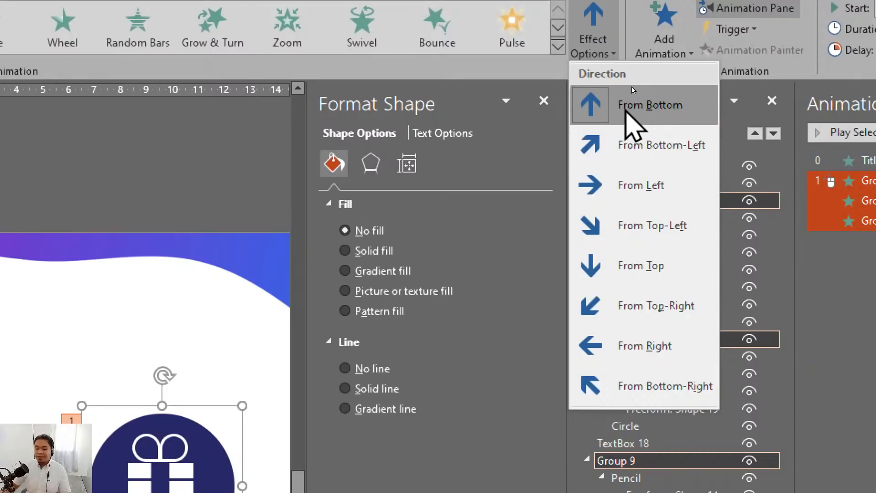
pyautogui.click(626, 111)
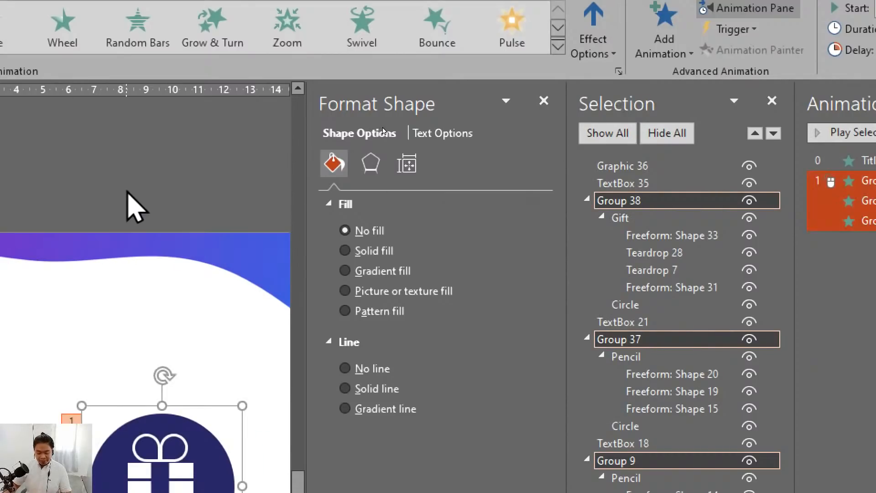
# - Run the slide show from slide 11, advance through the icons' entrance animation, and end the show
pyautogui.hotkey('shift', 'F5')
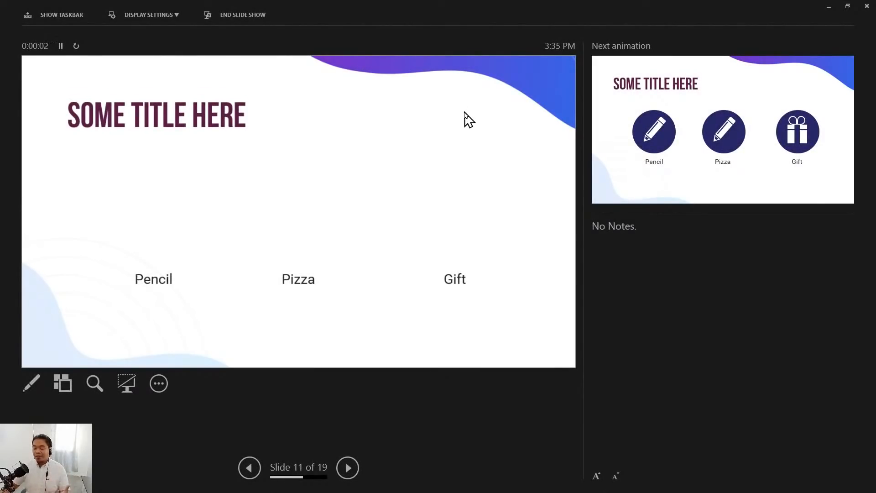
pyautogui.click(479, 147)
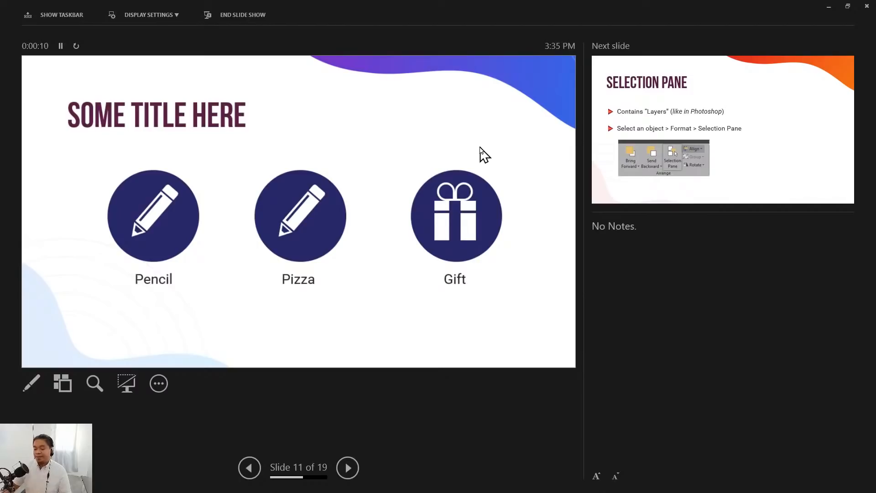
pyautogui.press('Escape')
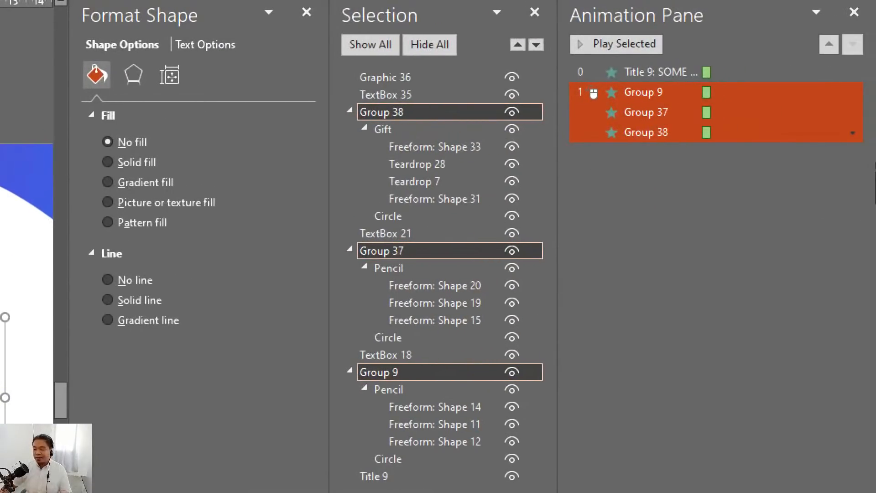
# - Select only the first icon group's animation, Group 9, in the Animation Pane
pyautogui.click(694, 181)
pyautogui.click(592, 94)
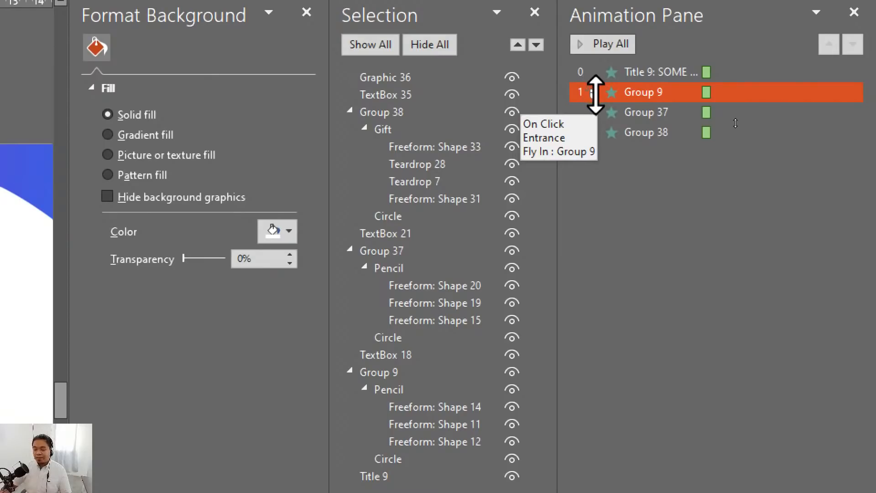
pyautogui.click(588, 91)
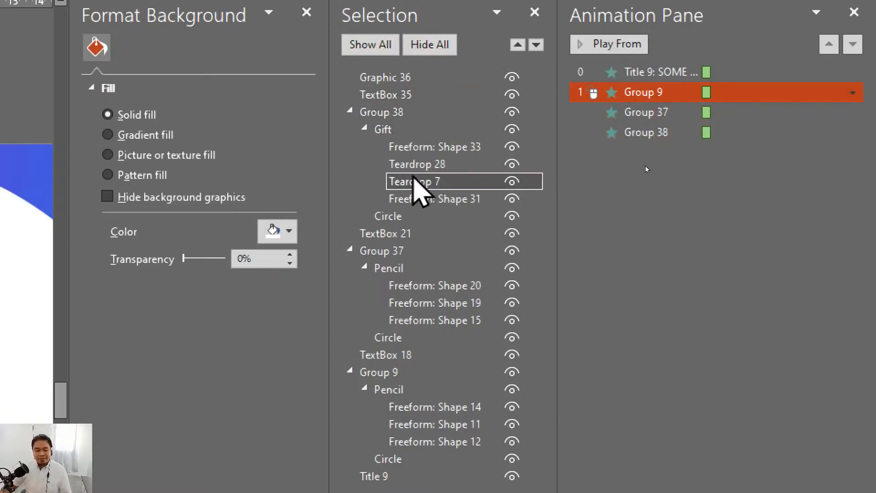
# - Collapse Group 38, Group 37 and Group 9 in the Selection pane's object list
pyautogui.click(350, 111)
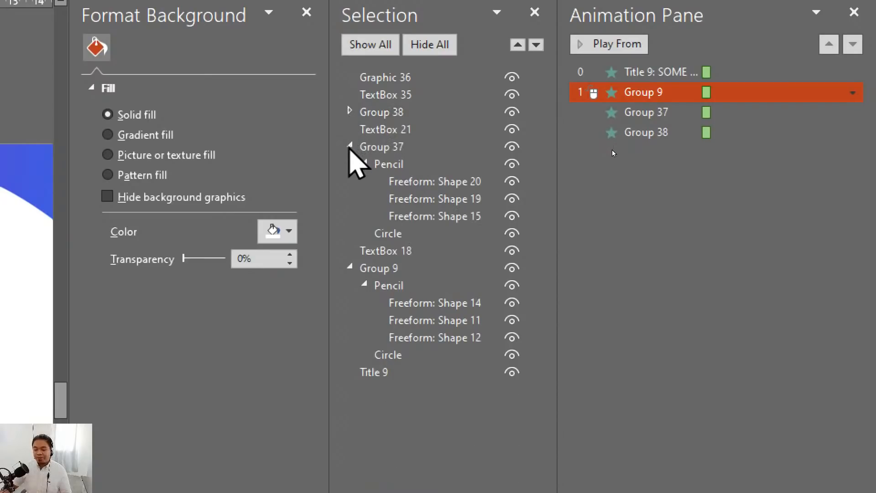
pyautogui.click(349, 147)
pyautogui.click(349, 182)
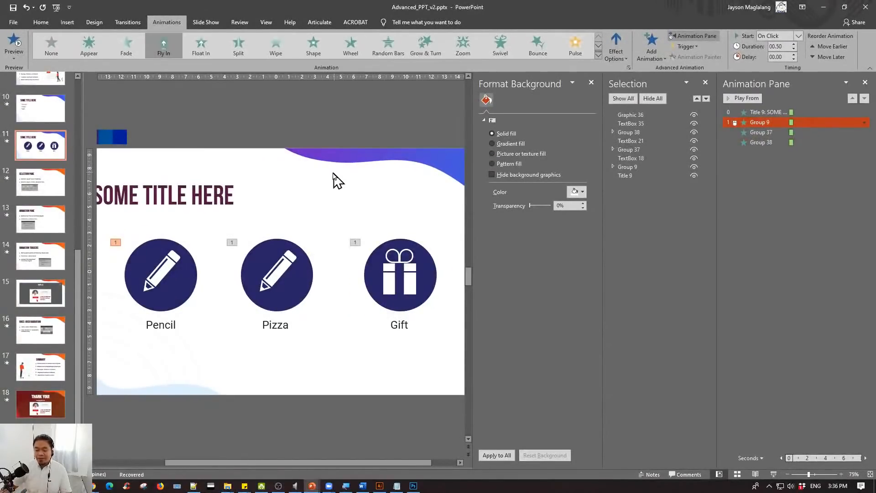
# - Rename the icon group above the Pencil label from Group 9 to Pencil in the Selection pane
pyautogui.click(172, 255)
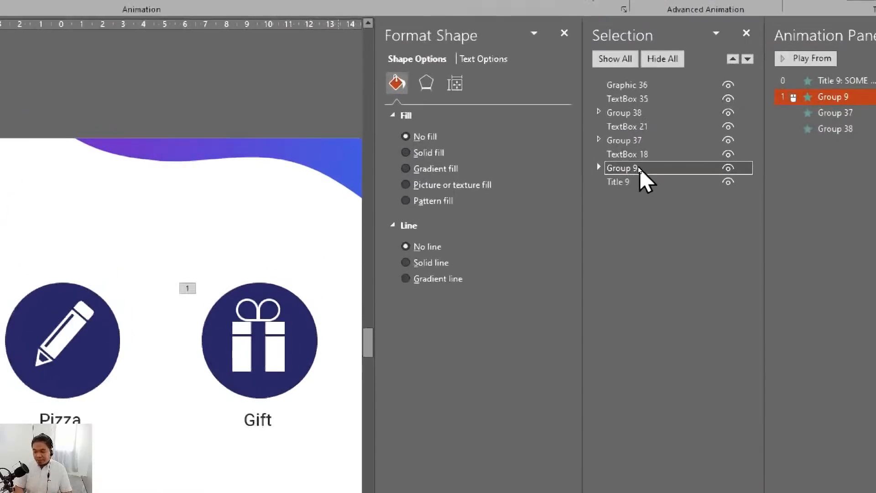
pyautogui.click(633, 165)
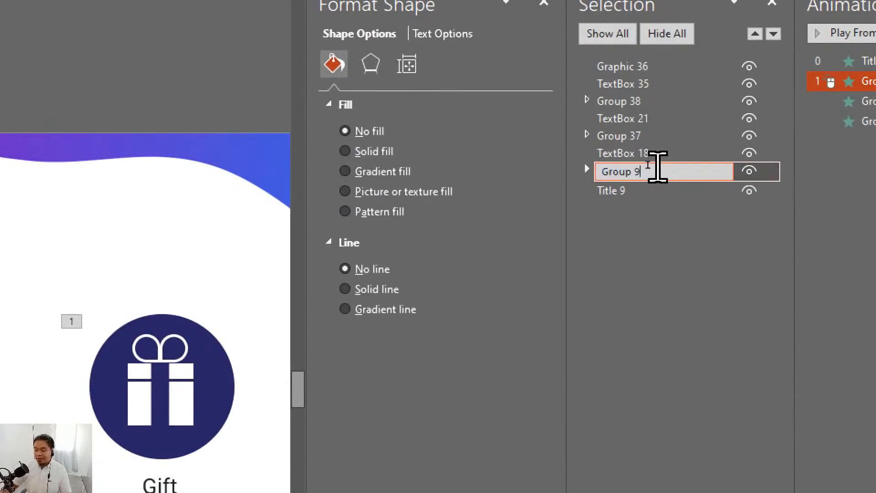
pyautogui.write('Pencil')
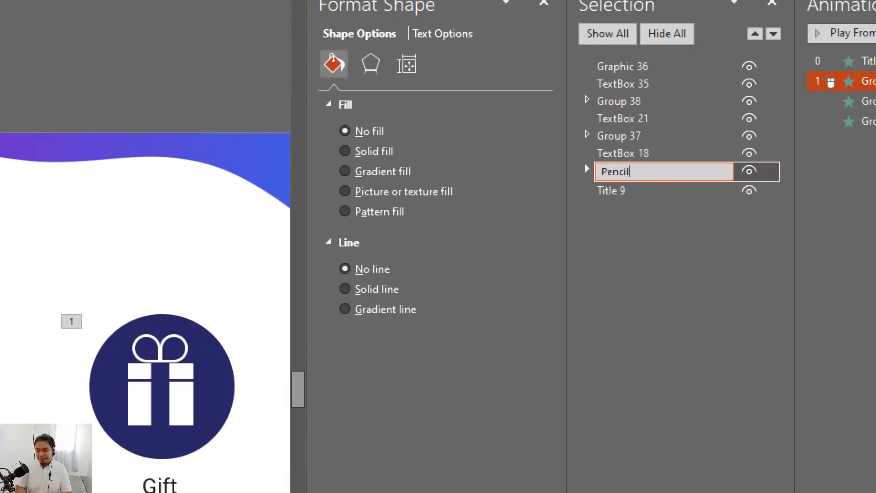
pyautogui.press('Return')
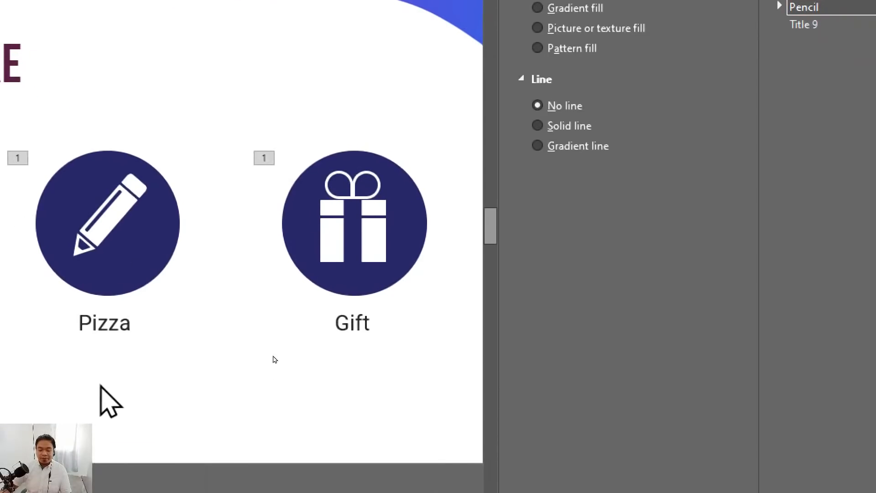
# - Rename the icon group above the Pizza label to Pizza in the Selection pane
pyautogui.click(116, 265)
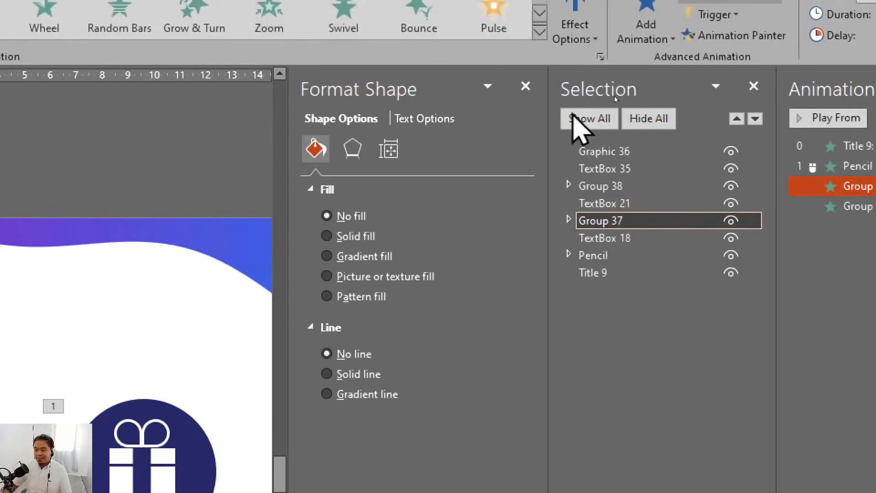
pyautogui.doubleClick(618, 220)
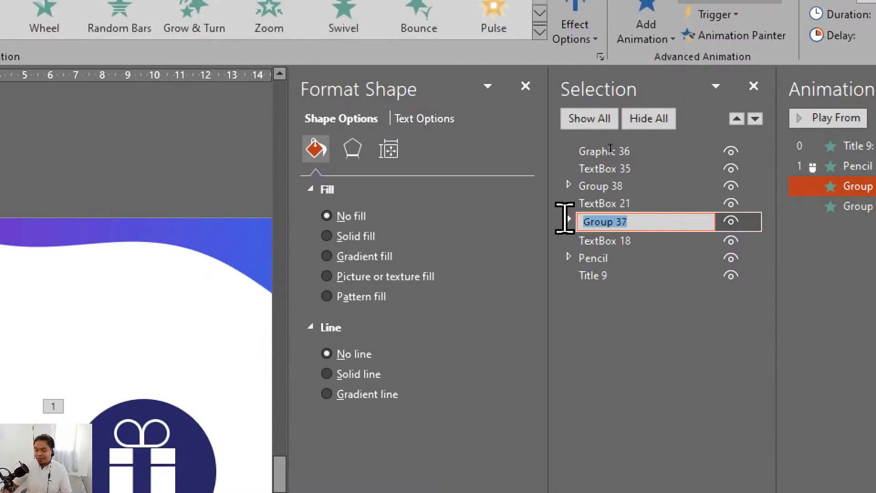
pyautogui.write('Pizza')
pyautogui.press('Return')
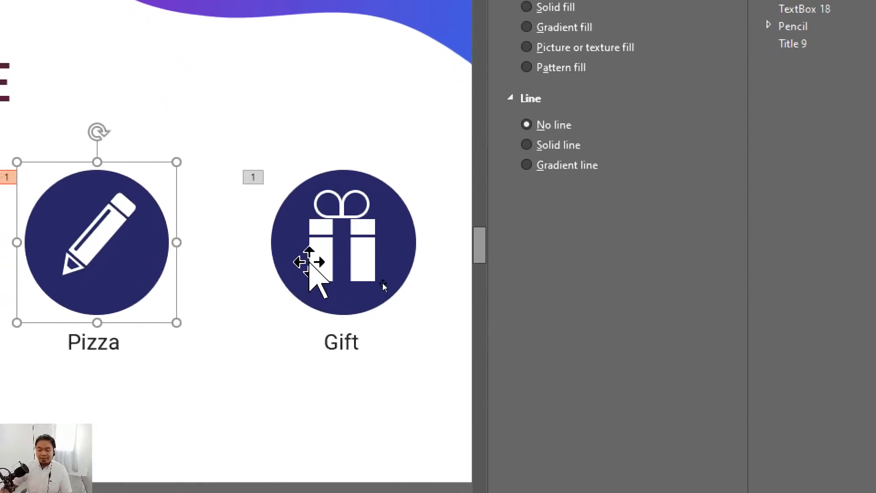
# - Rename the icon group above the Gift label to Gift in the Selection pane
pyautogui.click(383, 287)
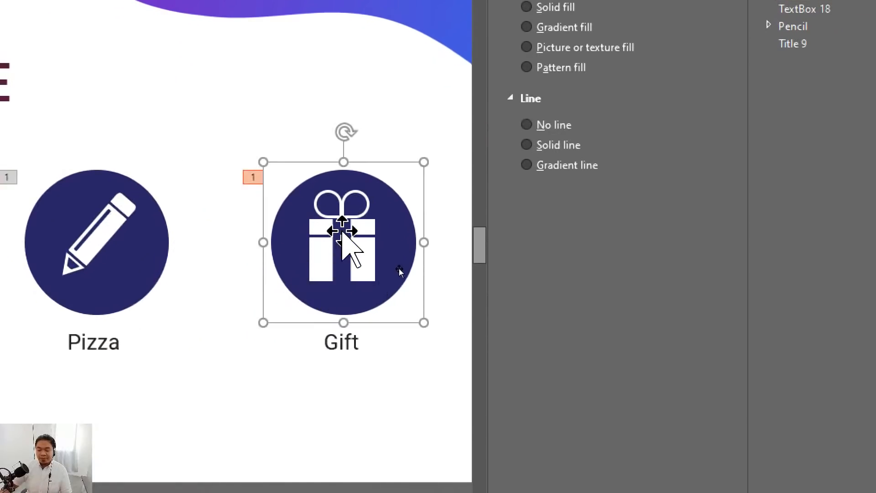
pyautogui.click(618, 60)
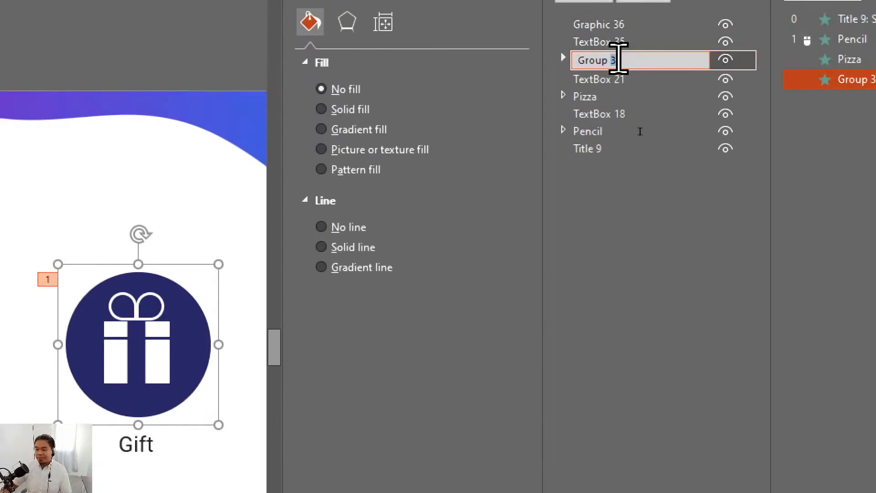
pyautogui.moveTo(619, 58); pyautogui.dragTo(514, 59)
pyautogui.write('G')
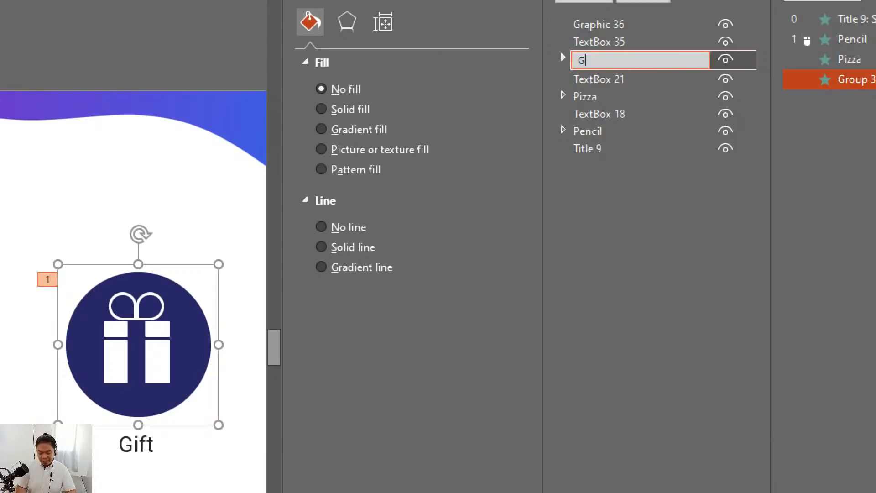
pyautogui.write('ift')
pyautogui.press('Return')
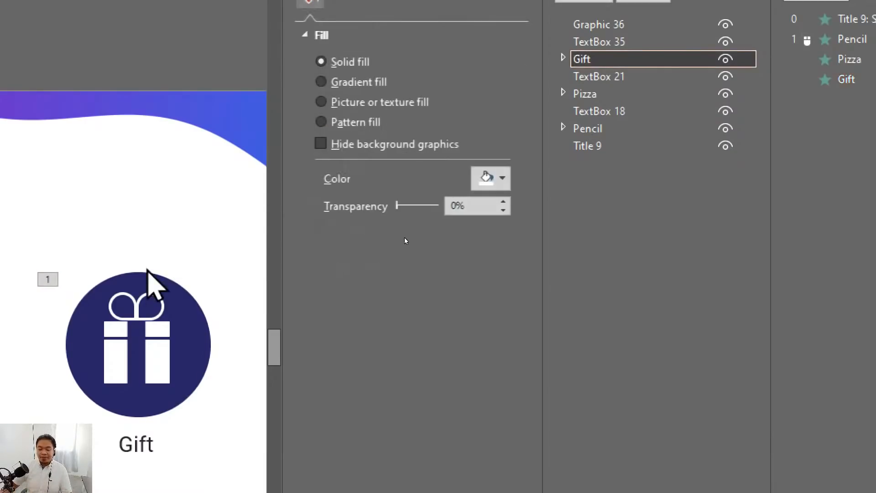
# - Move the Gift group above Graphic 36 to the front of the Selection pane's stacking order
pyautogui.click(139, 292)
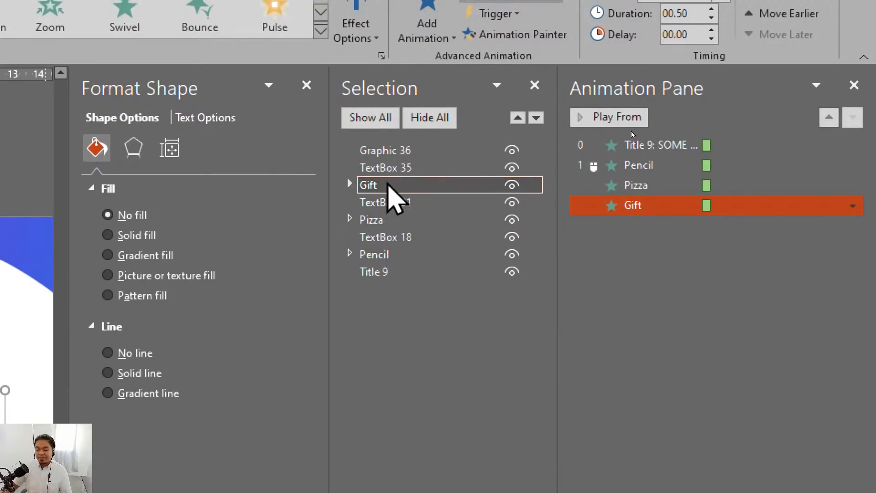
pyautogui.moveTo(387, 185); pyautogui.dragTo(387, 152)
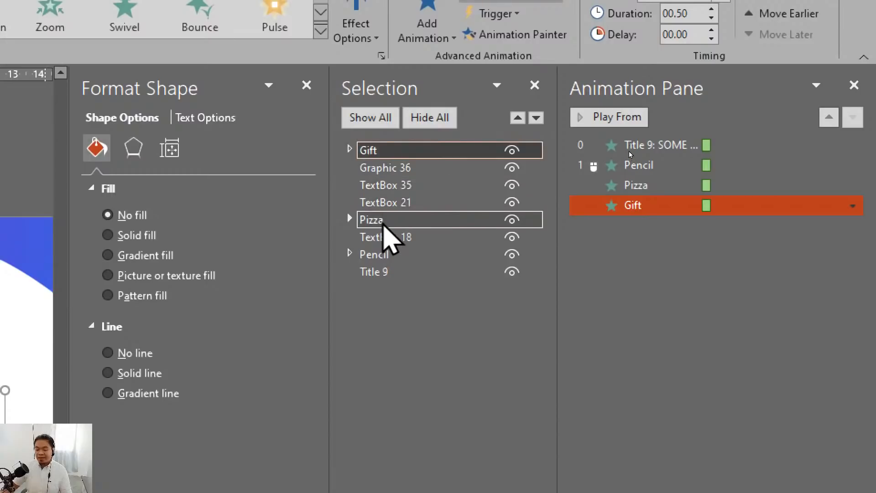
# - Move the Pizza group above Gift and the Pencil group above Pizza at the front of the Selection pane's stacking order
pyautogui.moveTo(383, 222); pyautogui.dragTo(379, 150)
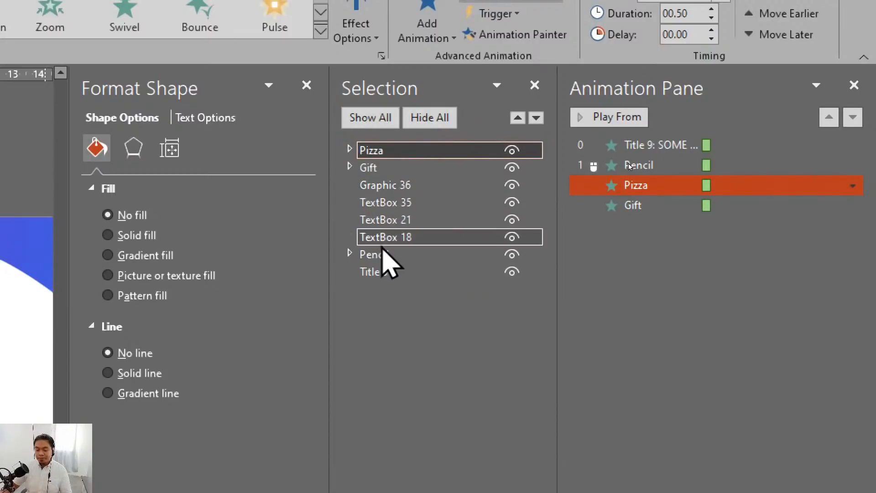
pyautogui.moveTo(382, 251); pyautogui.dragTo(381, 144)
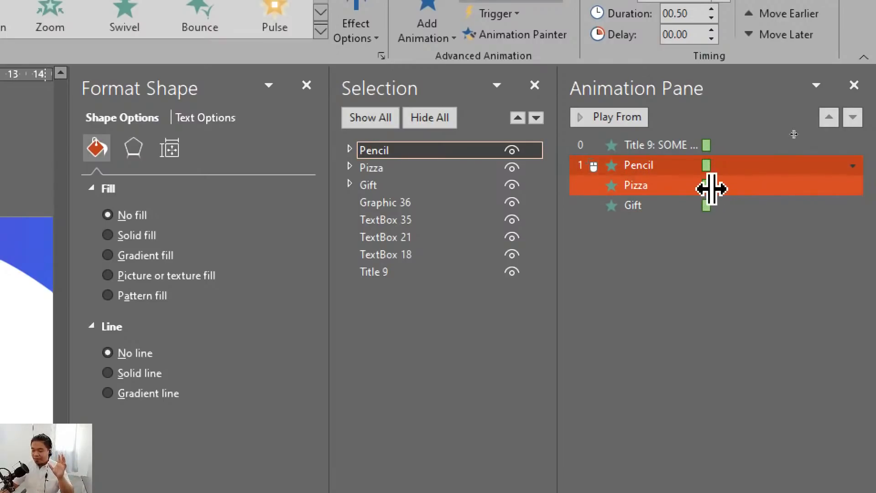
# - Set the Pizza group's entrance animation to start on click
pyautogui.click(667, 187)
pyautogui.click(669, 206)
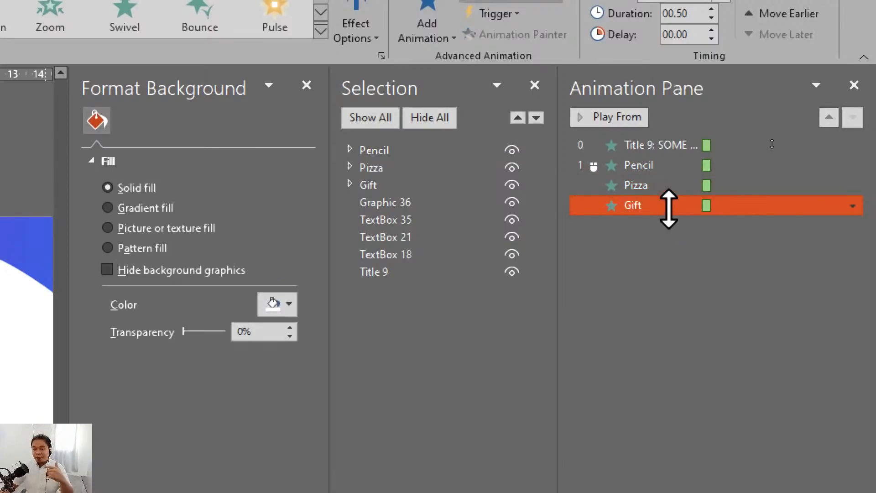
pyautogui.keyDown('ctrl'); pyautogui.click(690, 165); pyautogui.keyUp('ctrl')
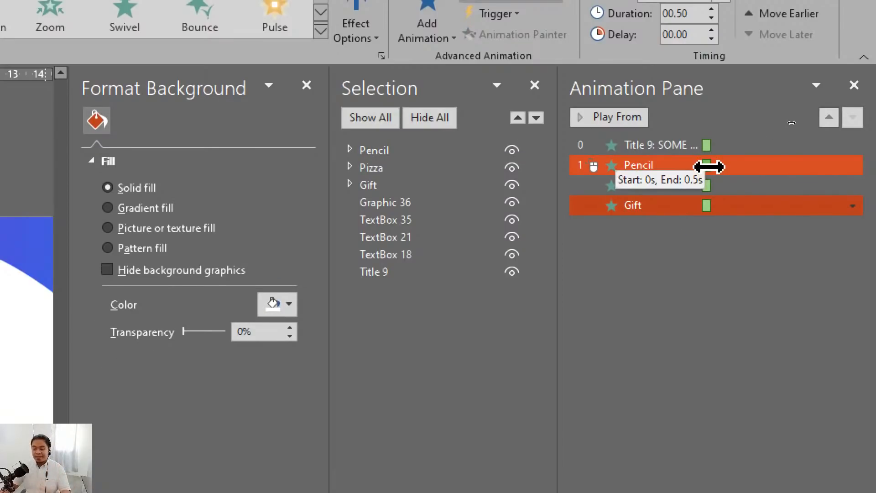
pyautogui.click(614, 268)
pyautogui.click(635, 182)
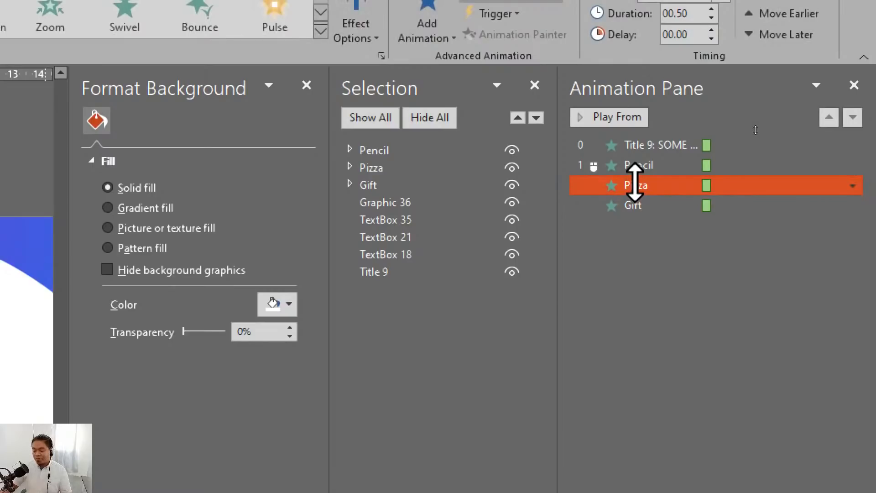
pyautogui.rightClick(655, 187)
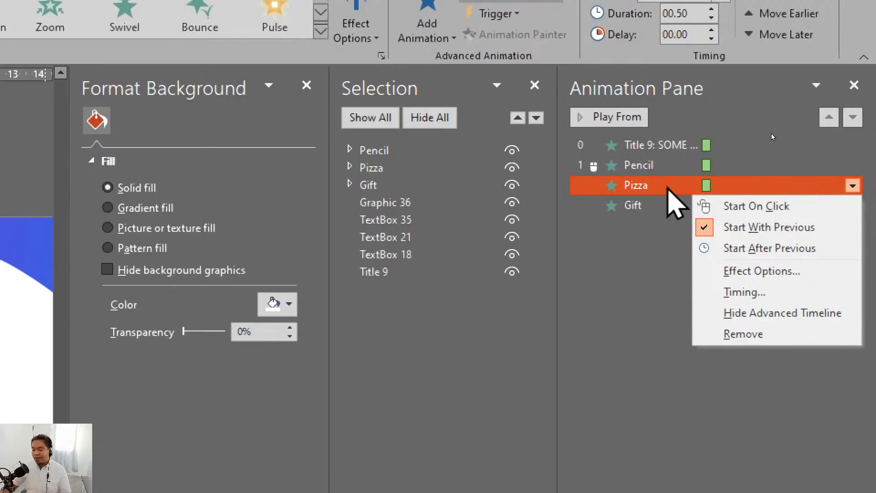
pyautogui.click(732, 206)
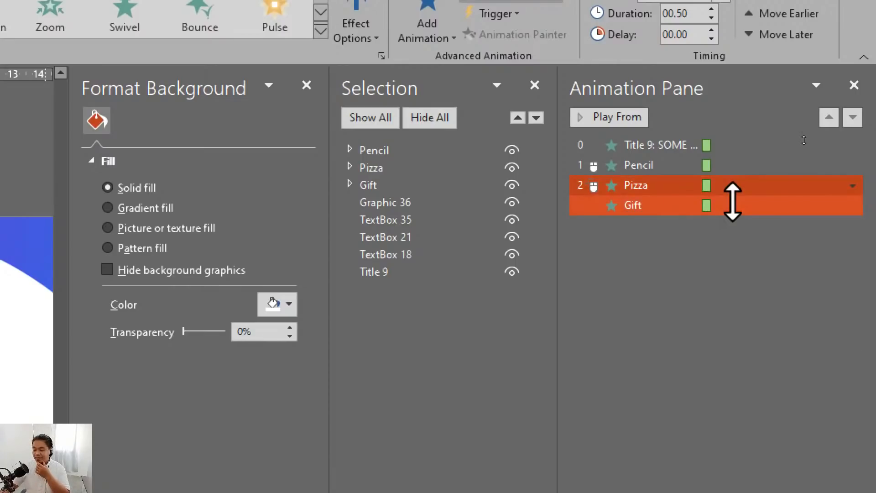
# - Set the Gift group's entrance animation to start on click
pyautogui.click(640, 242)
pyautogui.click(637, 203)
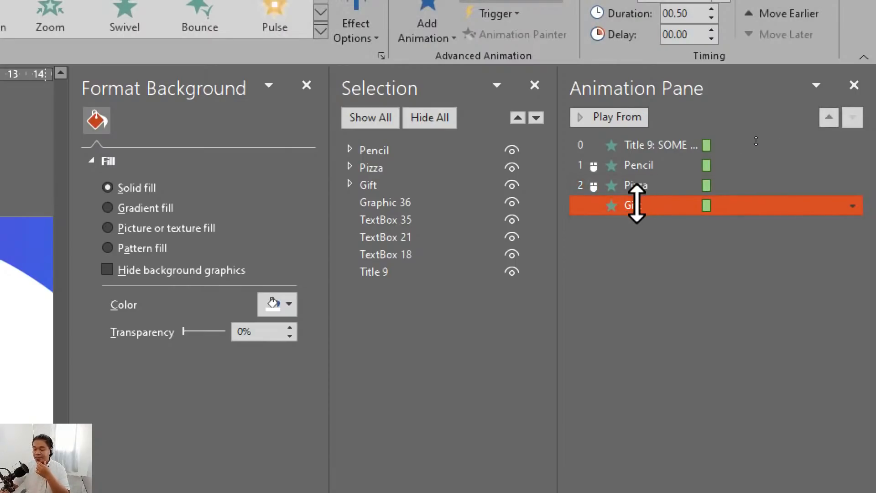
pyautogui.rightClick(638, 204)
pyautogui.click(734, 226)
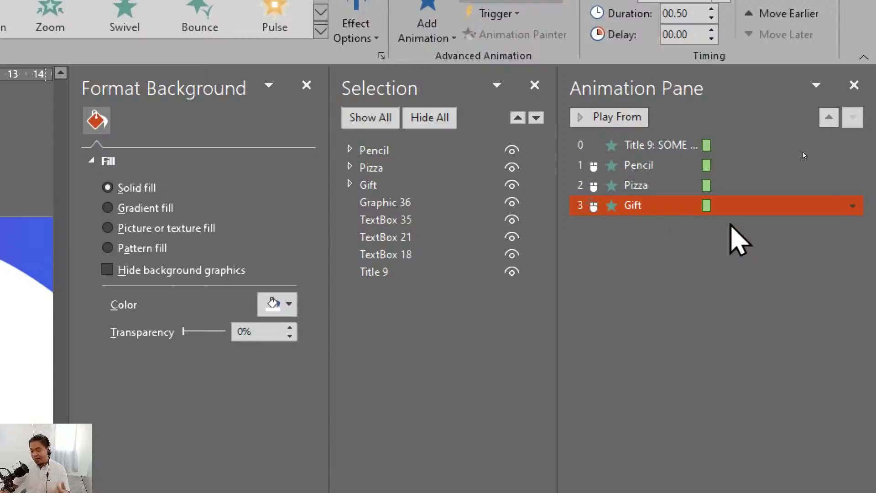
# - Select Start On Click for the Pencil group's entrance animation
pyautogui.keyDown('shift'); pyautogui.click(636, 184); pyautogui.keyUp('shift')
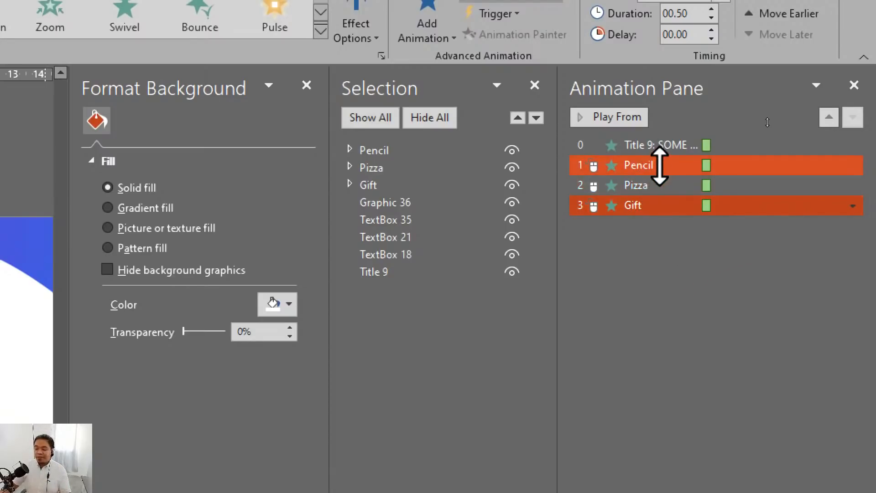
pyautogui.click(657, 165)
pyautogui.keyDown('shift'); pyautogui.click(651, 182); pyautogui.keyUp('shift')
pyautogui.click(651, 185)
pyautogui.keyDown('shift'); pyautogui.click(651, 204); pyautogui.keyUp('shift')
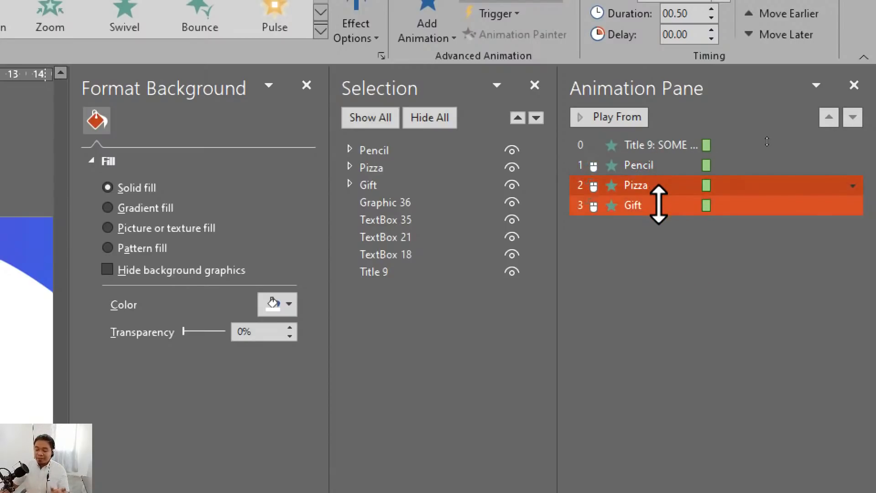
pyautogui.click(657, 206)
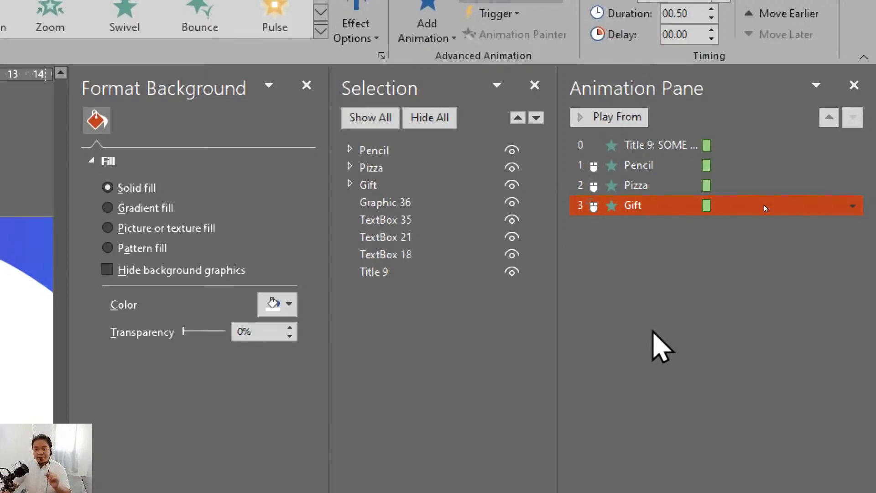
pyautogui.rightClick(634, 171)
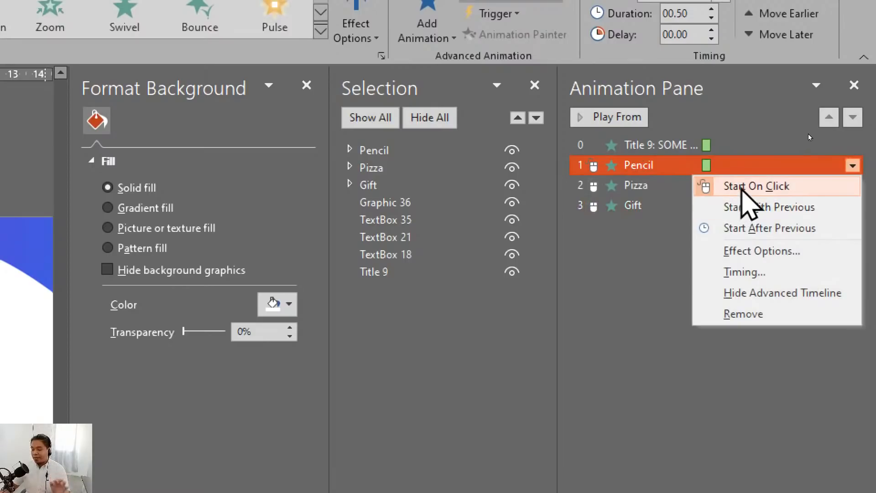
pyautogui.click(765, 187)
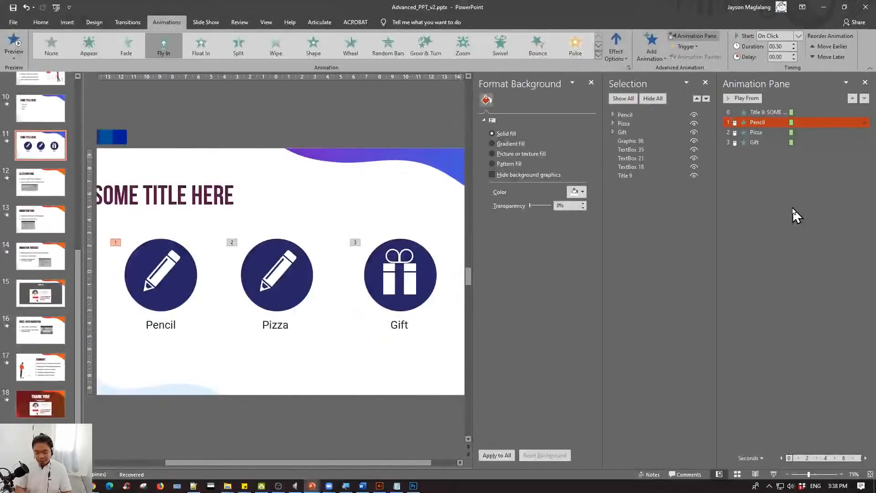
# - Run the slide show from slide 11, swap Presenter View with the slide show, and step through the three icon animations
pyautogui.hotkey('shift', 'F5')
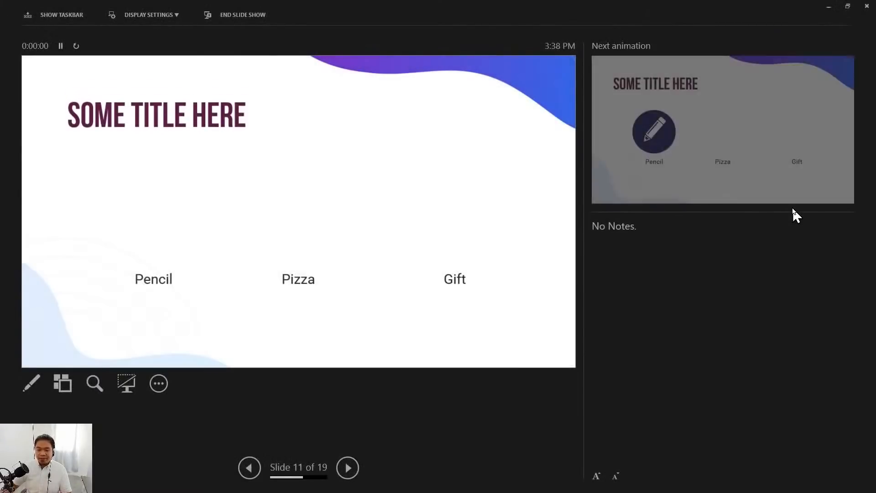
pyautogui.click(163, 16)
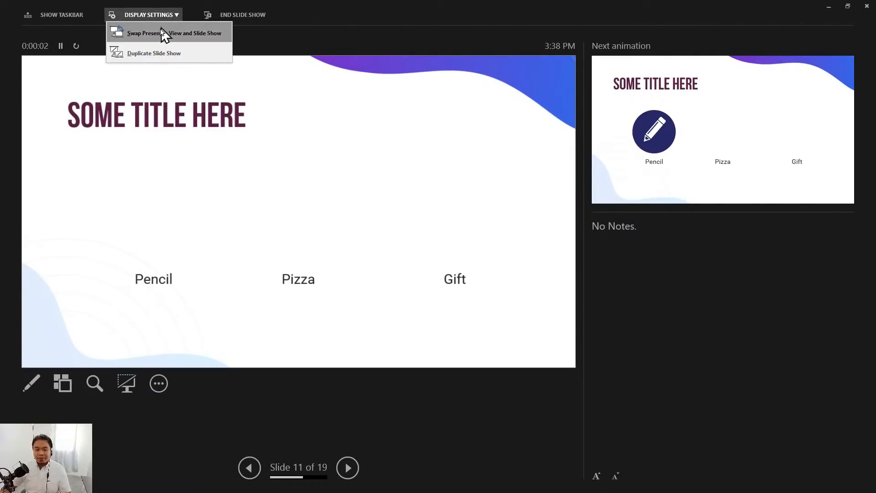
pyautogui.click(164, 35)
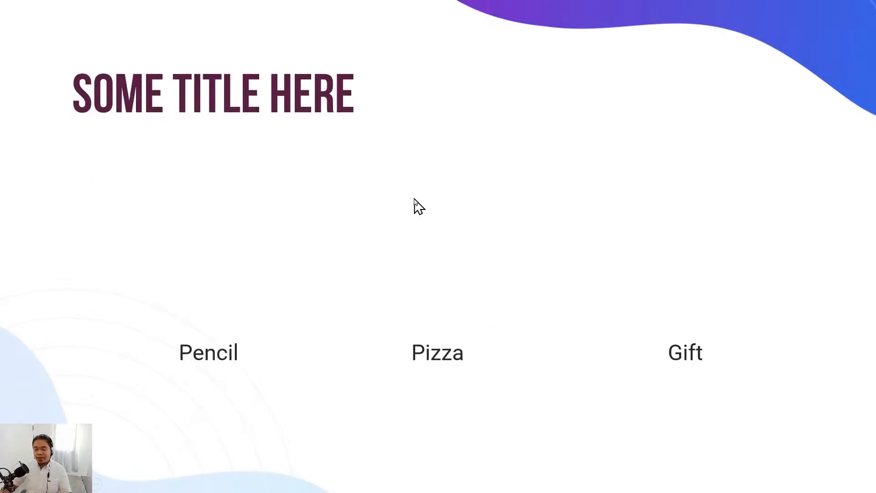
pyautogui.click(603, 100)
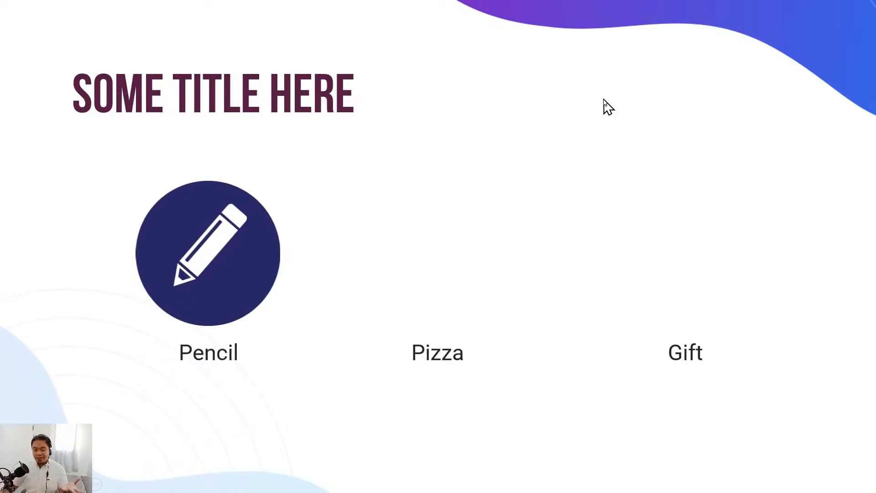
pyautogui.click(603, 100)
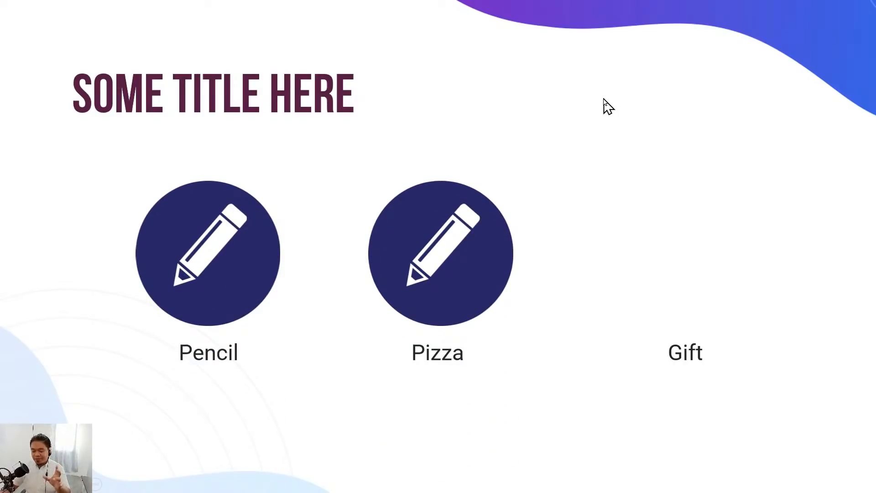
pyautogui.click(603, 99)
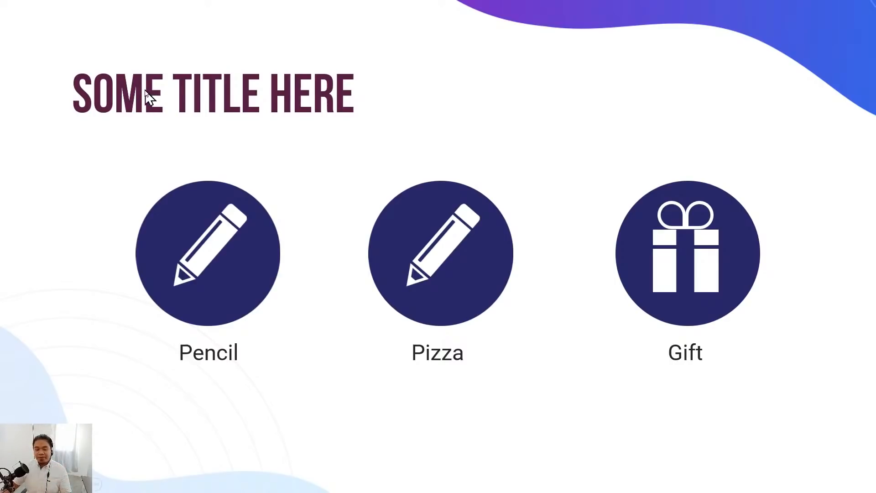
pyautogui.press('Escape')
# - Replace the slide 11 title text with "Three Items" and preview the slide in the slide show
pyautogui.tripleClick(192, 186)
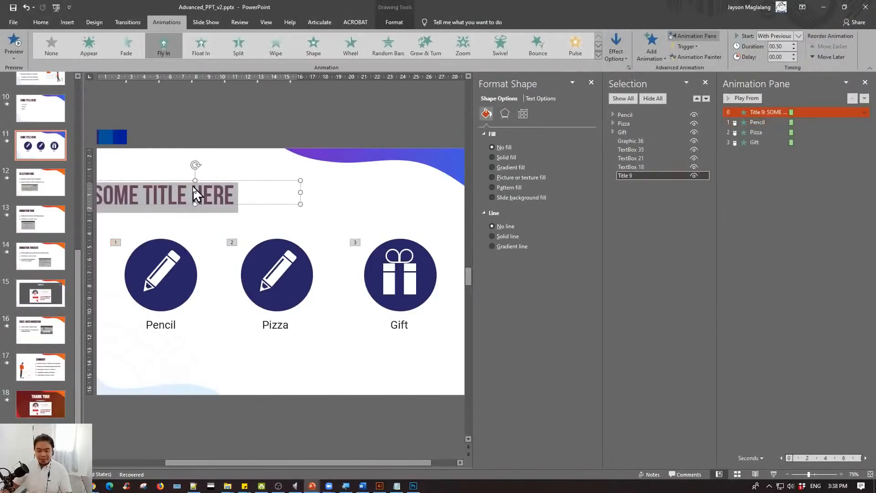
pyautogui.write('THr')
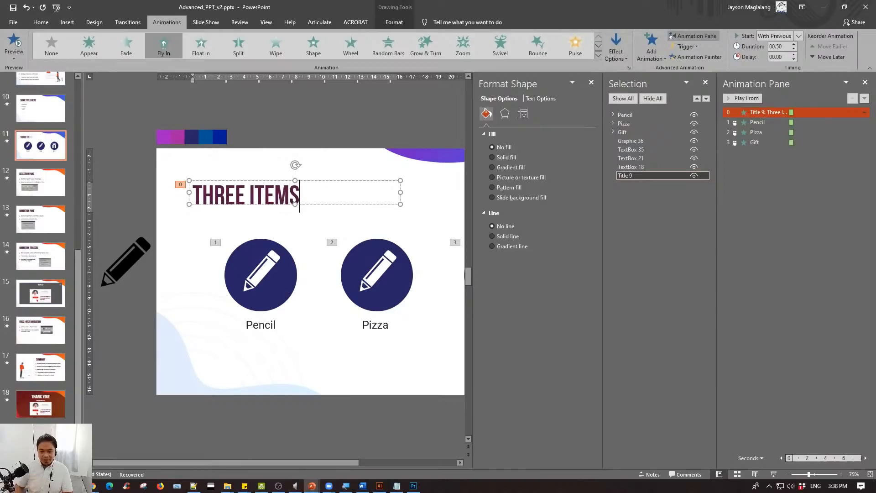
pyautogui.hotkey('shift', 'F5')
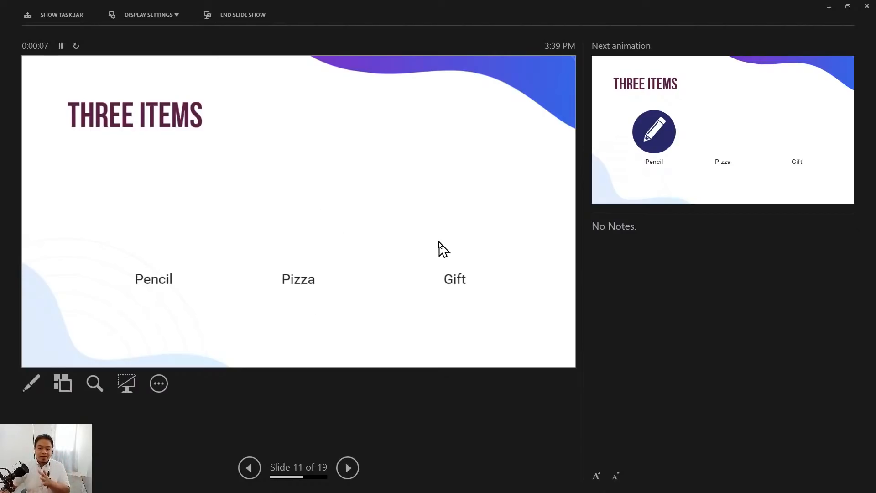
pyautogui.press('Escape')
# - Set the Pencil group's entrance animation to start after previous
pyautogui.click(450, 118)
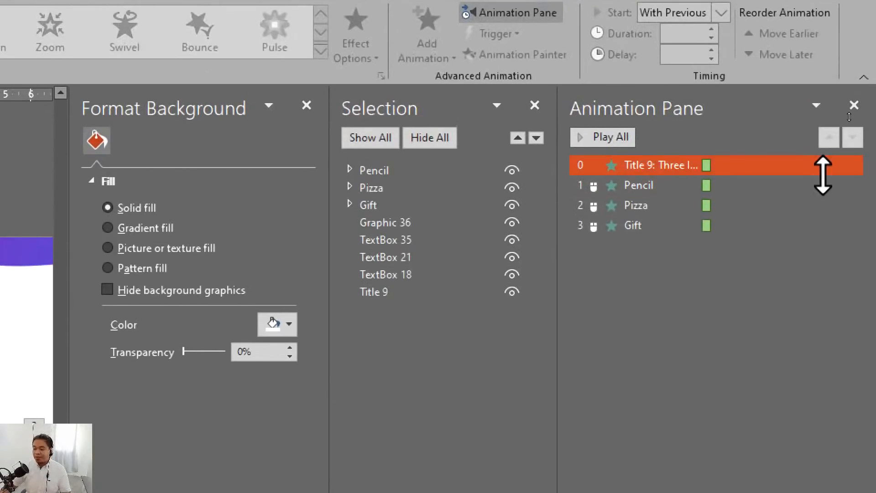
pyautogui.click(658, 165)
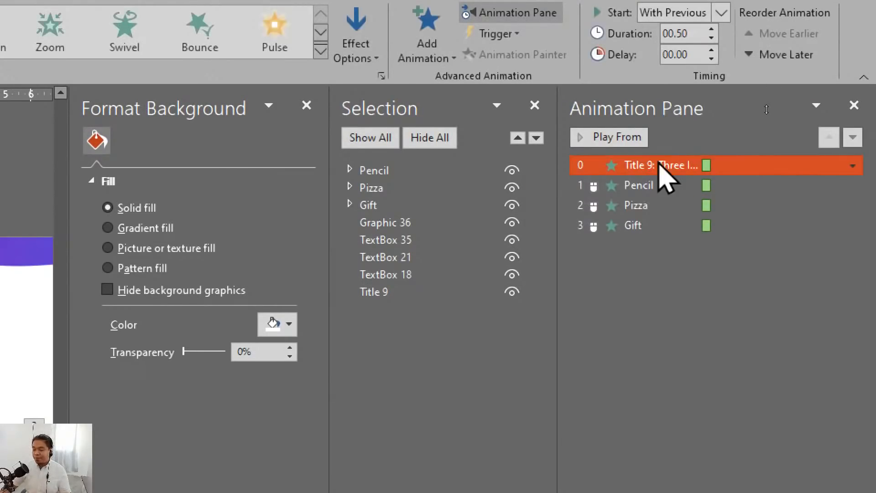
pyautogui.rightClick(657, 165)
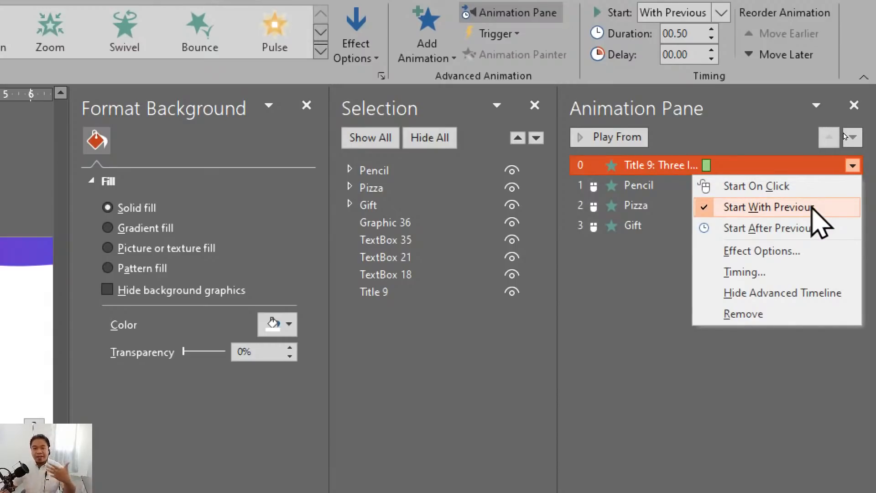
pyautogui.click(643, 165)
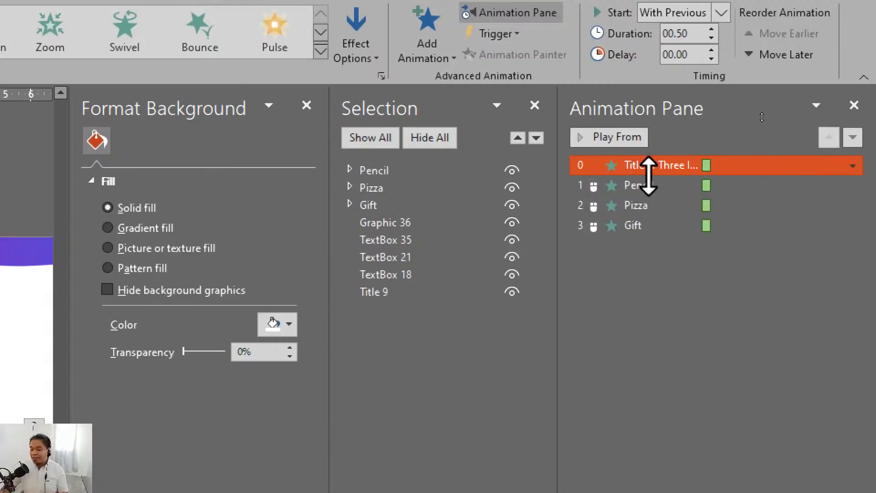
pyautogui.click(648, 185)
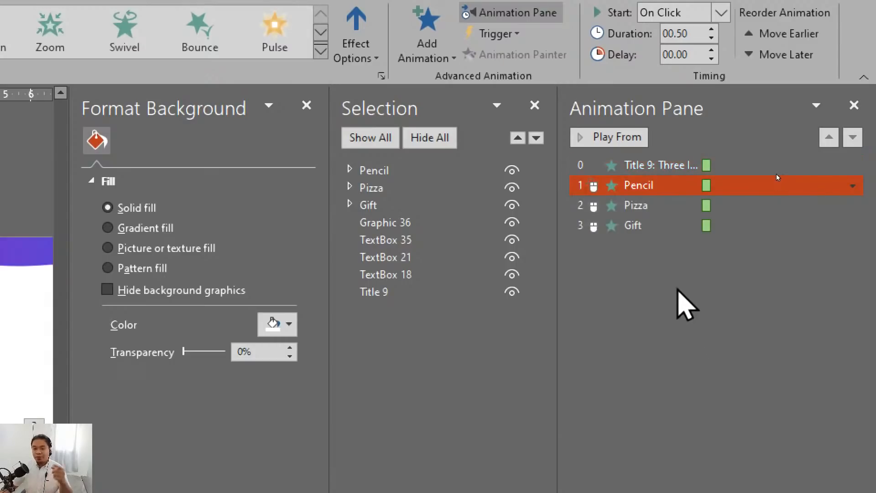
pyautogui.rightClick(663, 187)
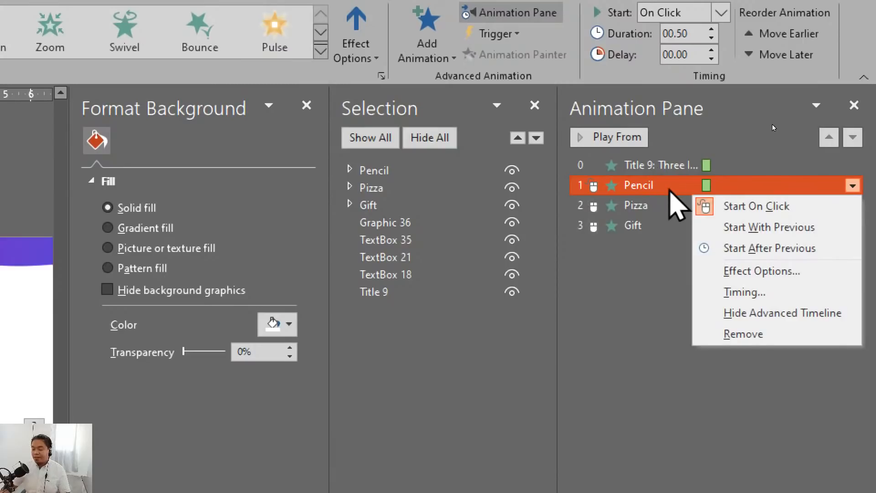
pyautogui.click(770, 248)
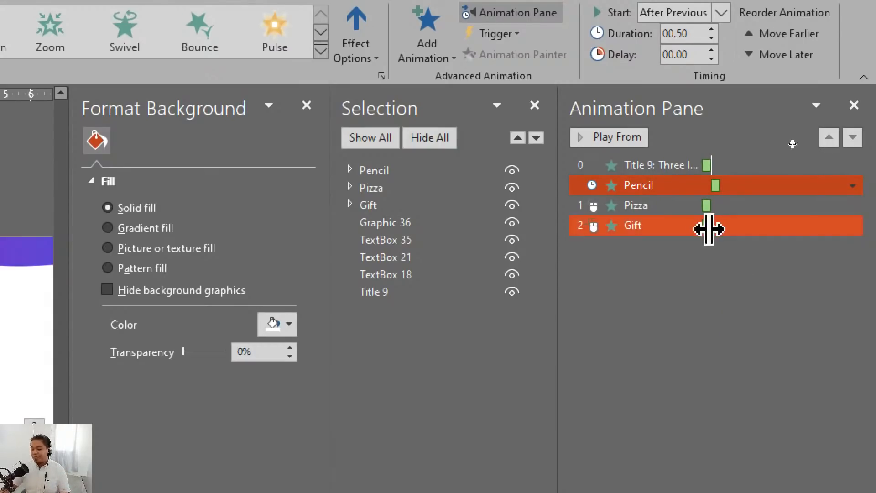
# - Set the Pizza and Gift groups' entrance animations together to start after previous
pyautogui.click(669, 206)
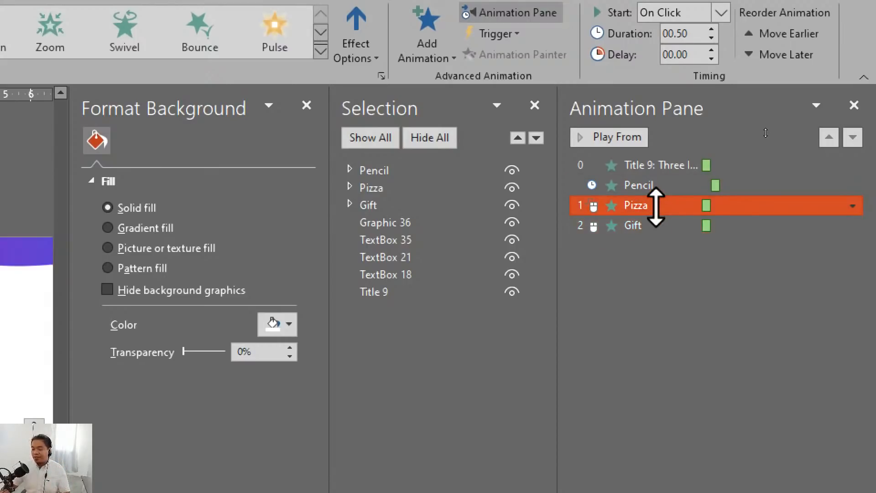
pyautogui.keyDown('shift'); pyautogui.click(656, 224); pyautogui.keyUp('shift')
pyautogui.rightClick(662, 206)
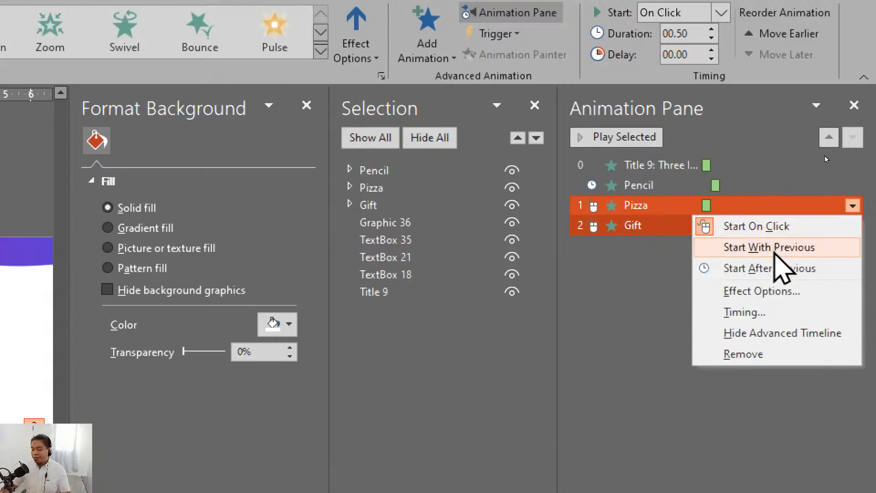
pyautogui.click(770, 269)
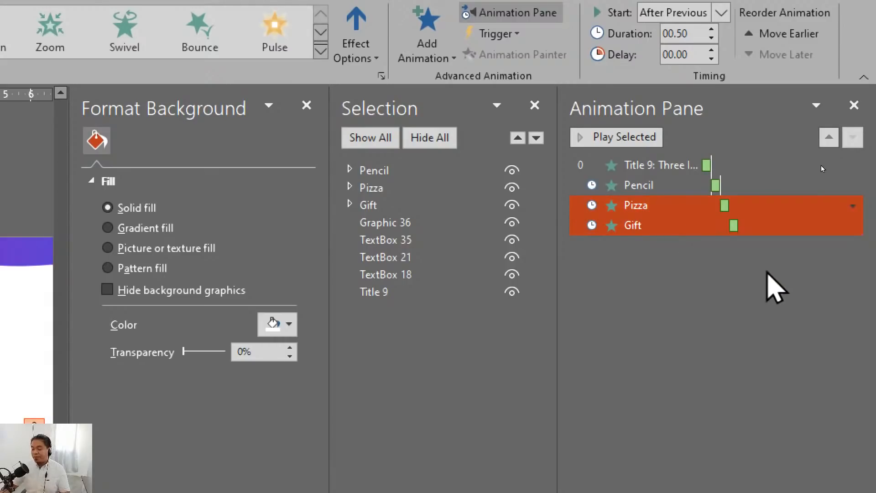
pyautogui.click(762, 294)
pyautogui.click(708, 165)
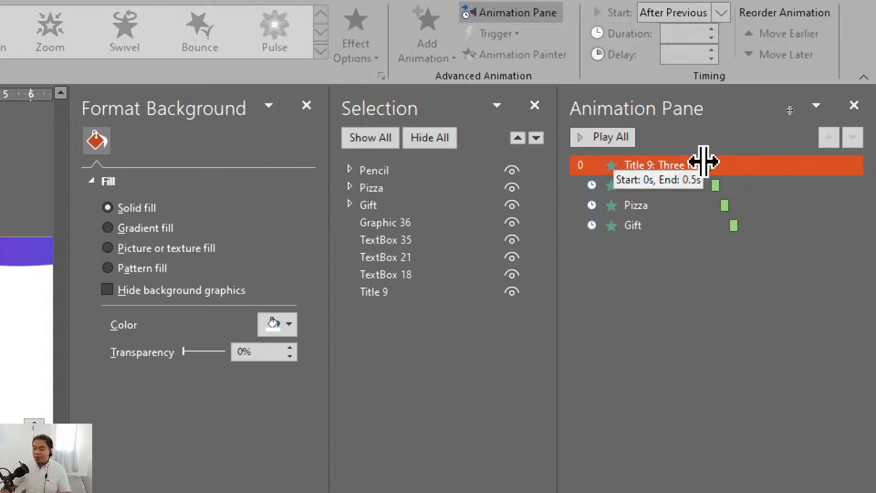
pyautogui.moveTo(711, 165)
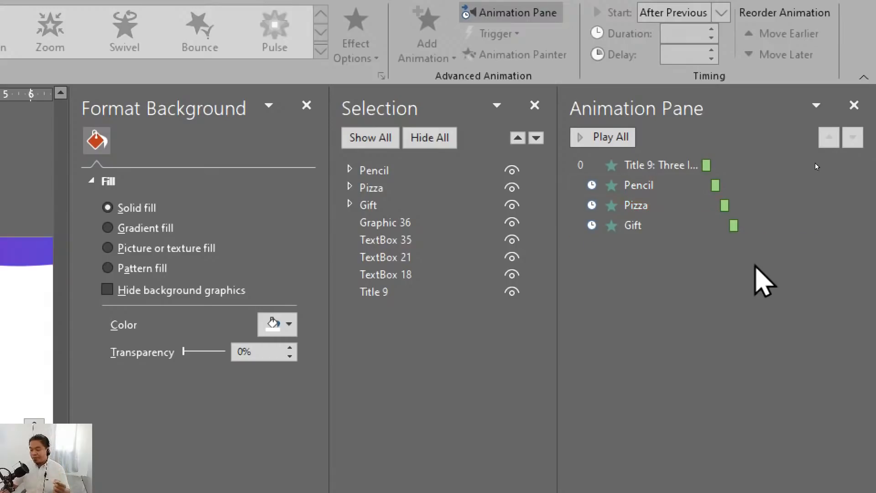
# - Try the Pencil, Pizza and Gift animations with Start With Previous, and return all three to Start After Previous
pyautogui.click(699, 224)
pyautogui.keyDown('shift'); pyautogui.click(688, 187); pyautogui.keyUp('shift')
pyautogui.rightClick(691, 197)
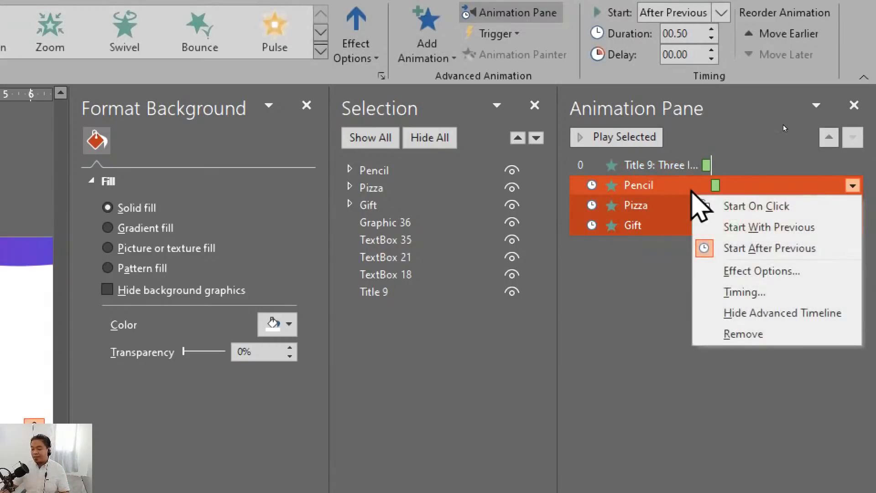
pyautogui.click(755, 226)
pyautogui.click(727, 318)
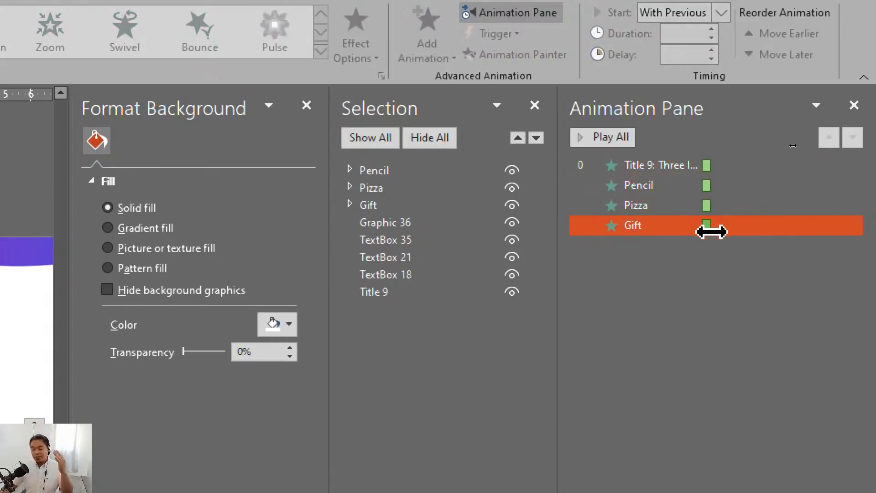
pyautogui.click(700, 185)
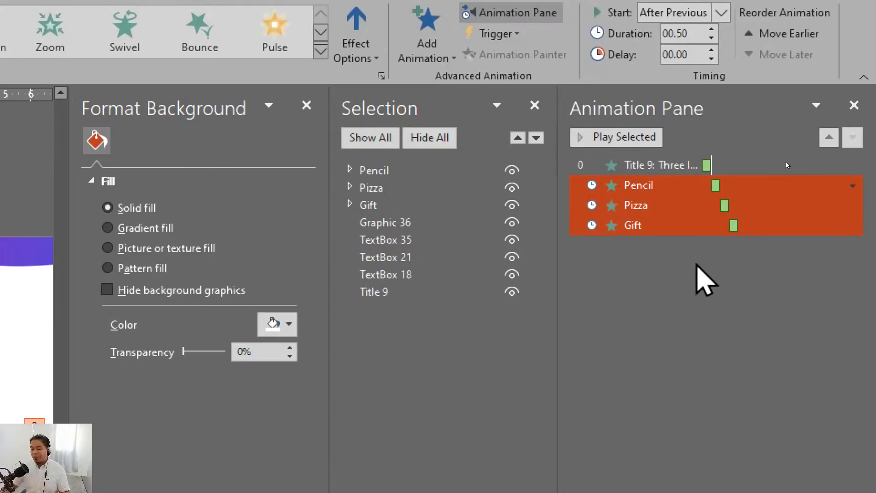
pyautogui.click(694, 265)
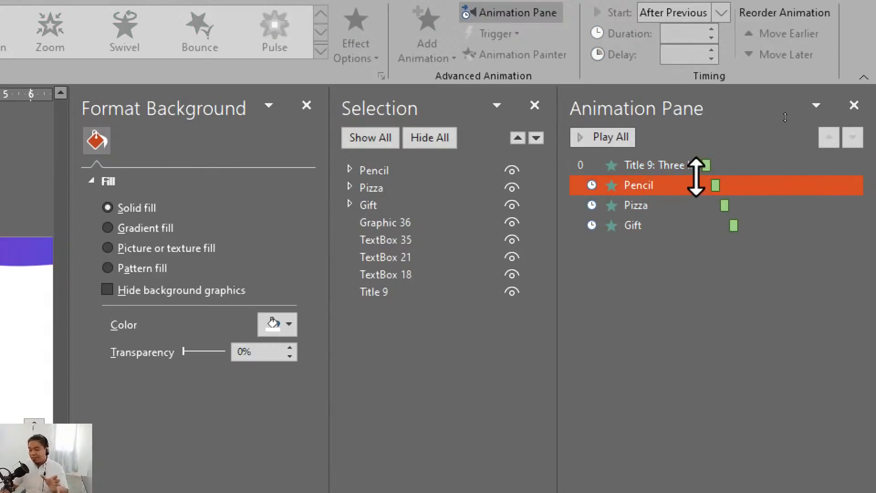
# - Set the Pencil, Pizza and Gift group animations together to start with previous
pyautogui.click(668, 185)
pyautogui.keyDown('shift'); pyautogui.click(670, 225); pyautogui.keyUp('shift')
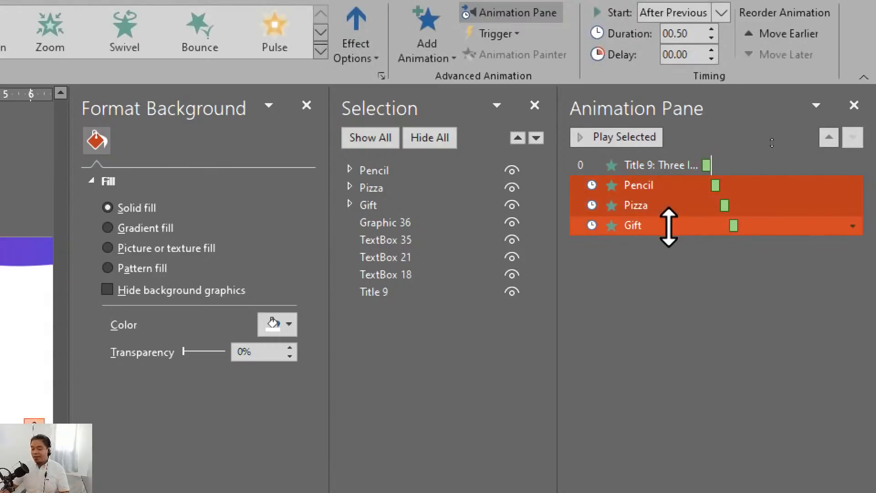
pyautogui.rightClick(671, 228)
pyautogui.click(789, 267)
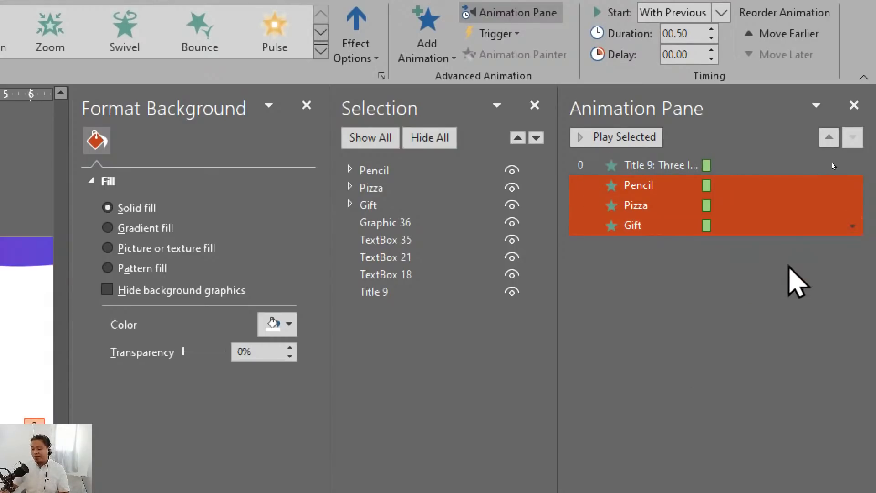
# - Set the selected Pencil, Pizza and Gift group animations to start after previous
pyautogui.rightClick(687, 184)
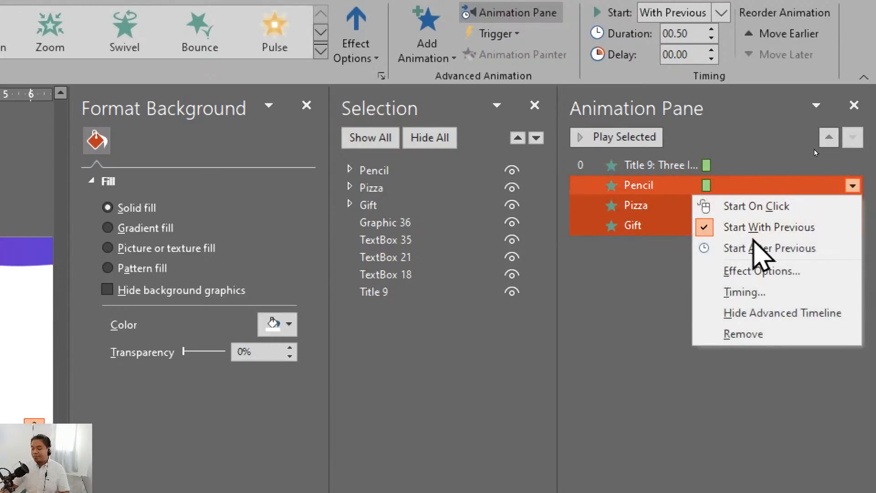
pyautogui.click(705, 247)
pyautogui.click(731, 260)
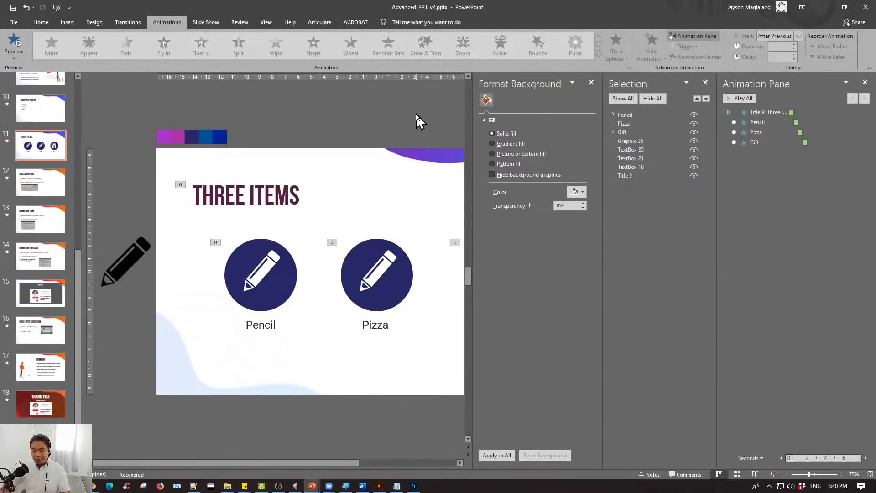
# - Run the slide show from slide 11 twice to watch the title and icon sequence, ending the show each time
pyautogui.scroll(-2, 416, 113)
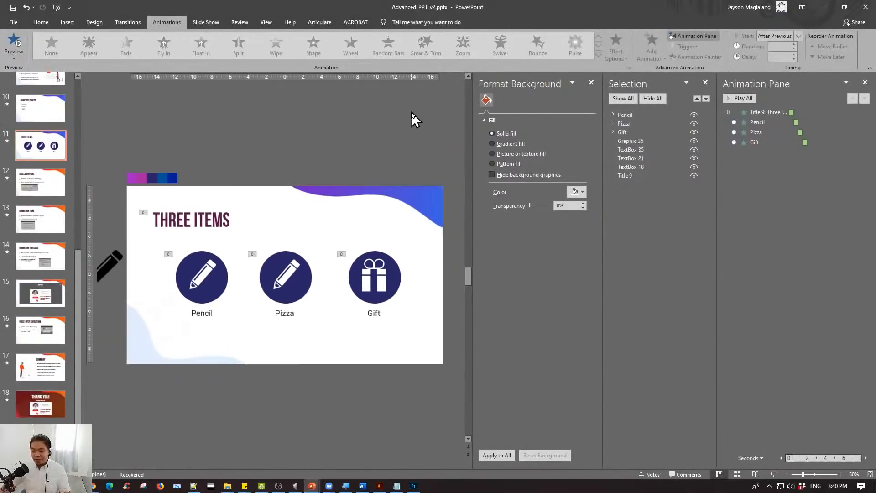
pyautogui.scroll(1, 411, 112)
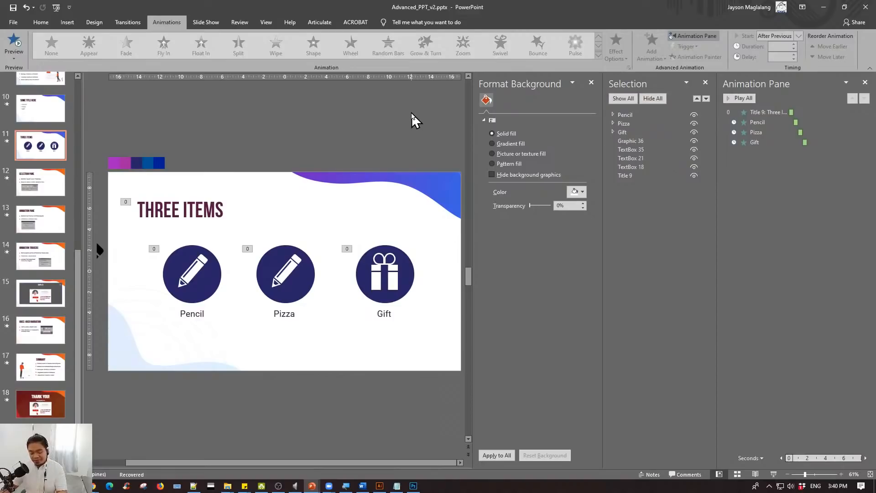
pyautogui.hotkey('shift', 'F5')
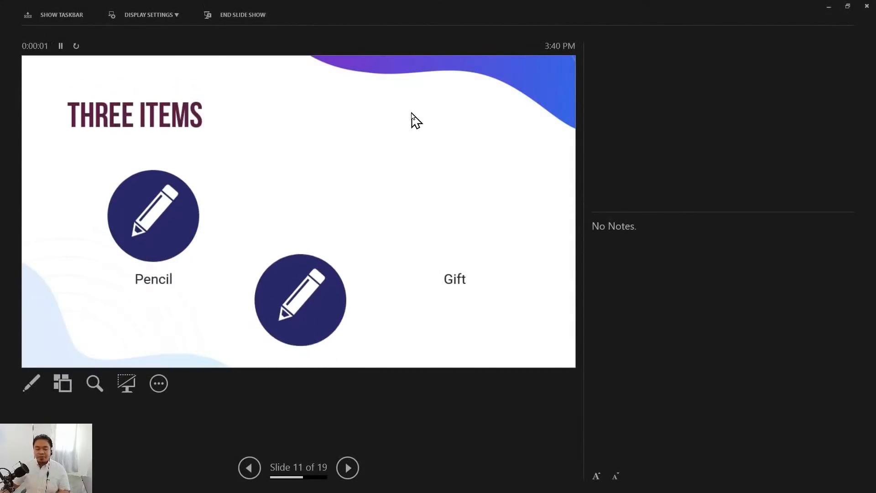
pyautogui.press('Escape')
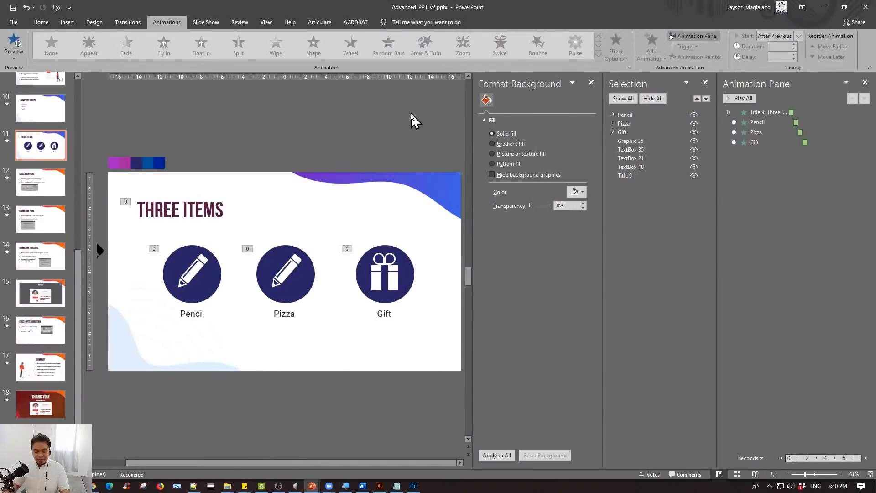
pyautogui.hotkey('shift', 'F5')
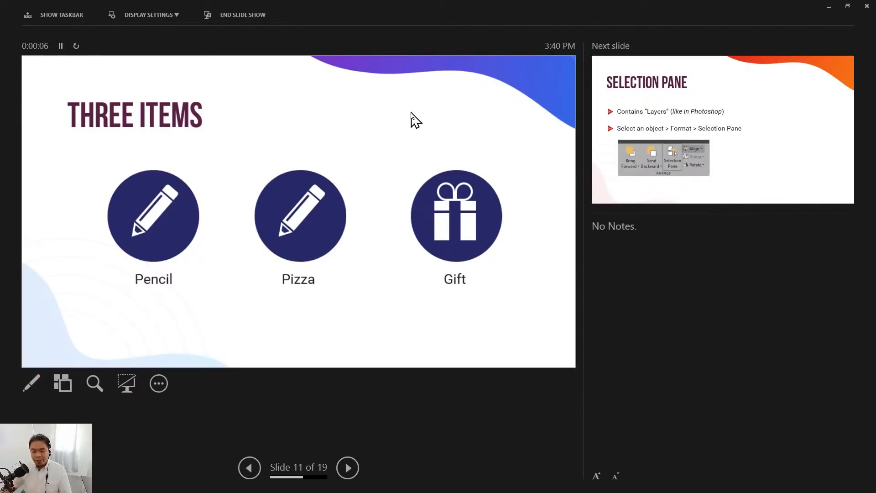
pyautogui.press('Escape')
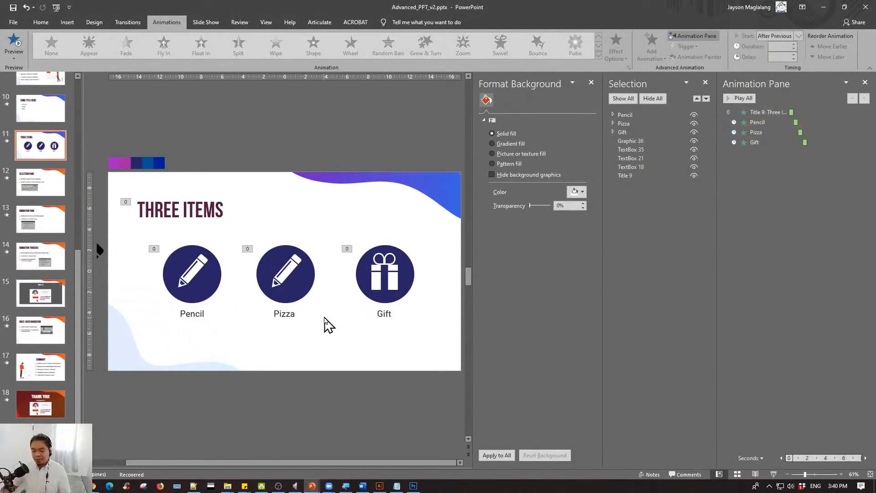
# - Apply the Fade entrance animation to the Pencil, Pizza and Gift text labels below the icons
pyautogui.click(190, 313)
pyautogui.keyDown('shift'); pyautogui.click(278, 314); pyautogui.keyUp('shift')
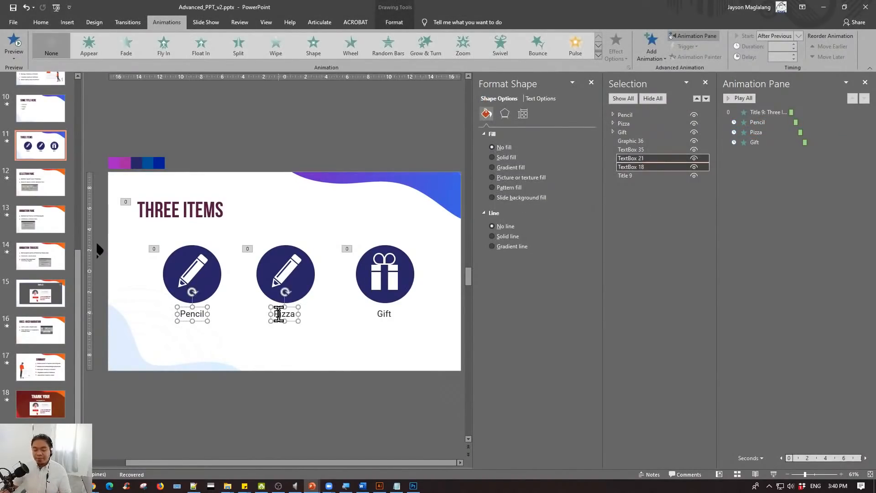
pyautogui.keyDown('shift'); pyautogui.click(386, 314); pyautogui.keyUp('shift')
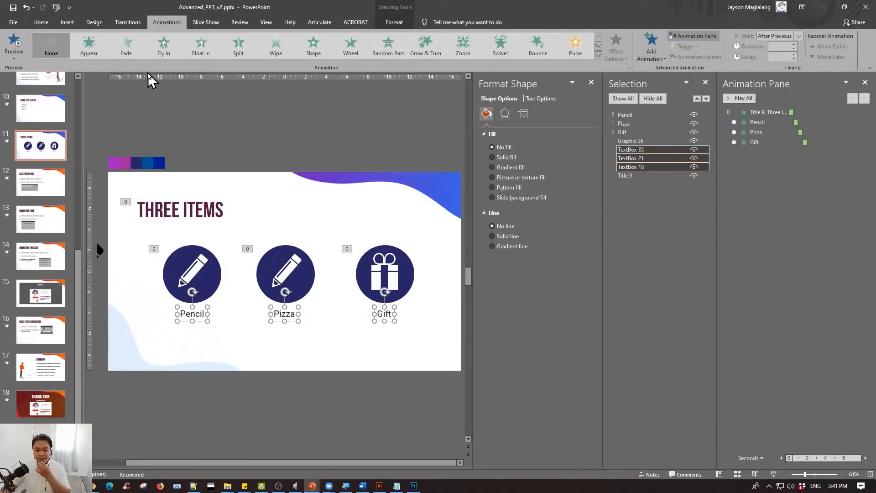
pyautogui.click(133, 49)
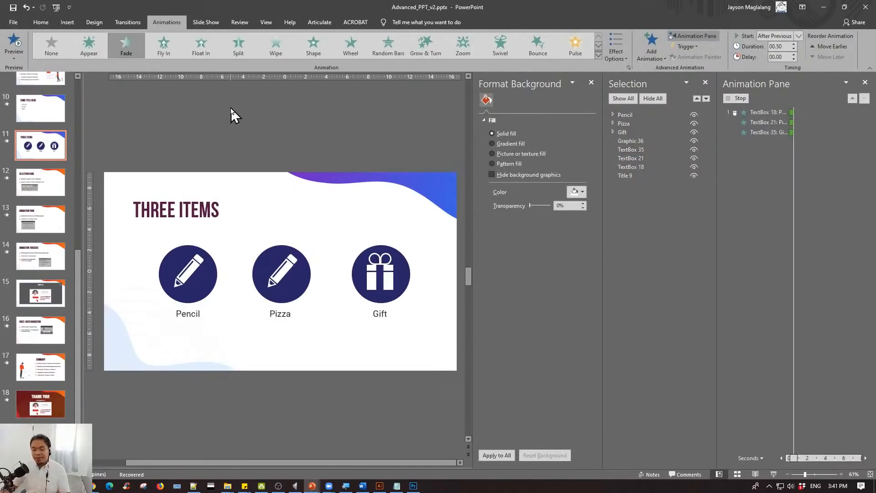
pyautogui.click(194, 314)
pyautogui.keyDown('shift'); pyautogui.click(284, 313); pyautogui.keyUp('shift')
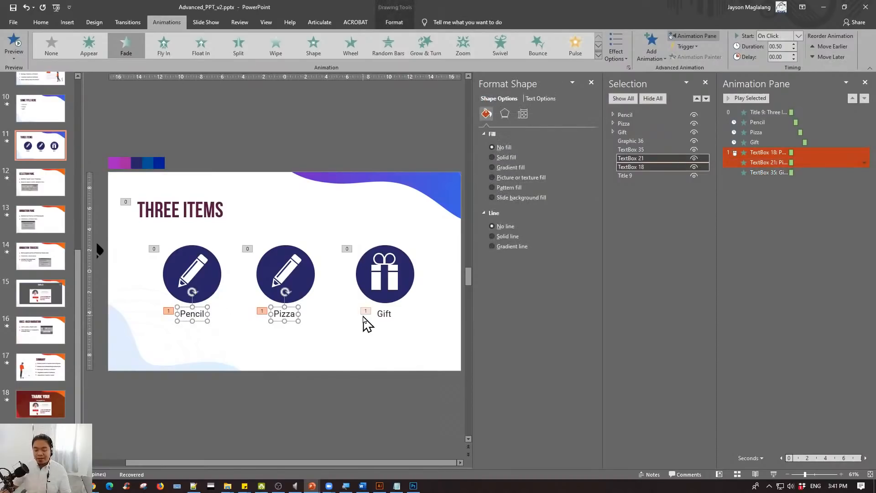
pyautogui.keyDown('shift'); pyautogui.click(375, 313); pyautogui.keyUp('shift')
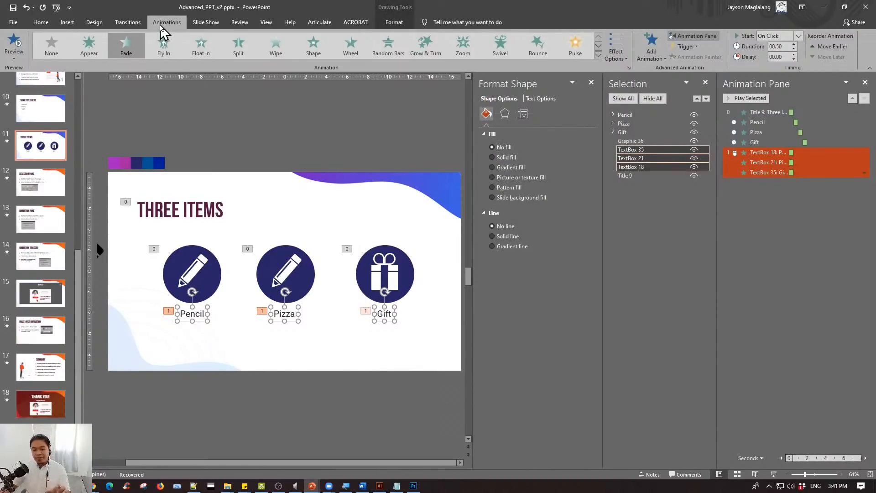
pyautogui.click(125, 45)
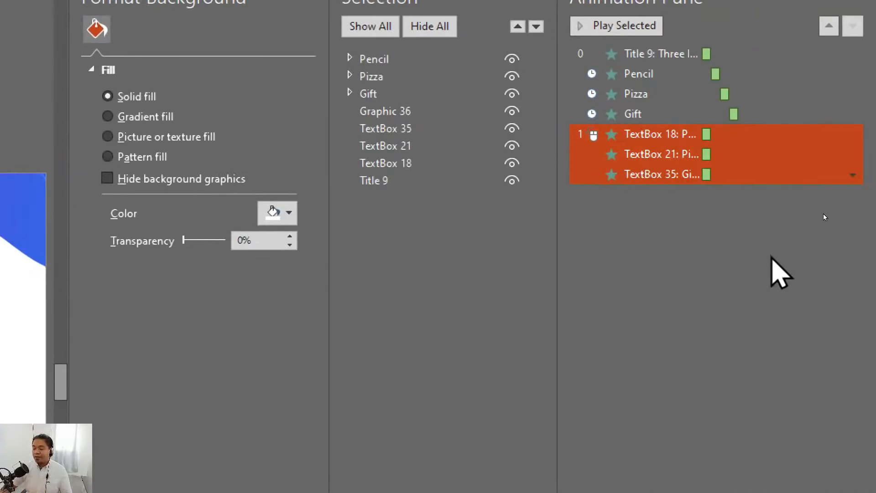
# - Move the Pencil label's Fade animation directly after the Pencil group's animation and set it to start with previous
pyautogui.click(708, 133)
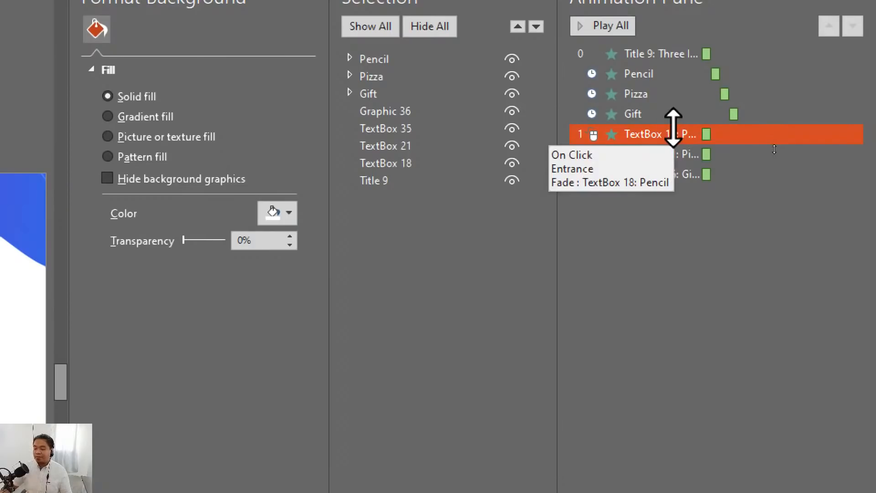
pyautogui.moveTo(658, 134)
pyautogui.mouseDown()
pyautogui.moveTo(639, 135)
pyautogui.moveTo(669, 133)
pyautogui.moveTo(664, 84)
pyautogui.mouseUp()
pyautogui.rightClick(650, 95)
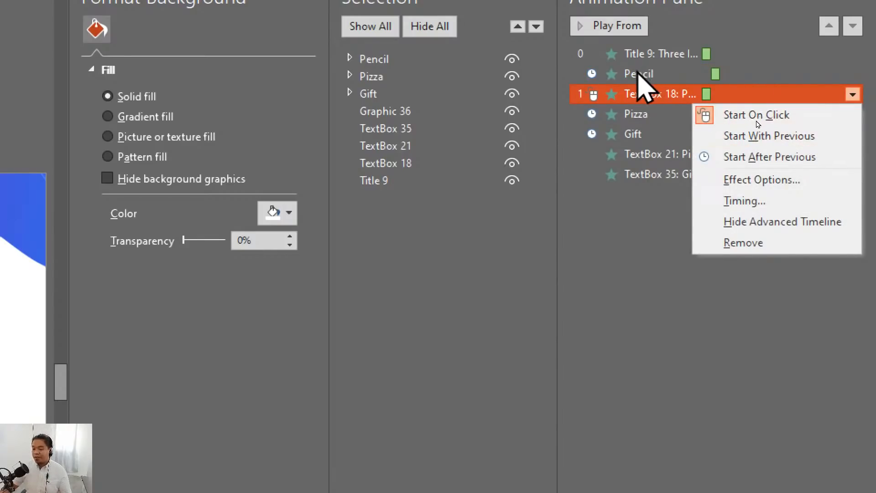
pyautogui.click(789, 136)
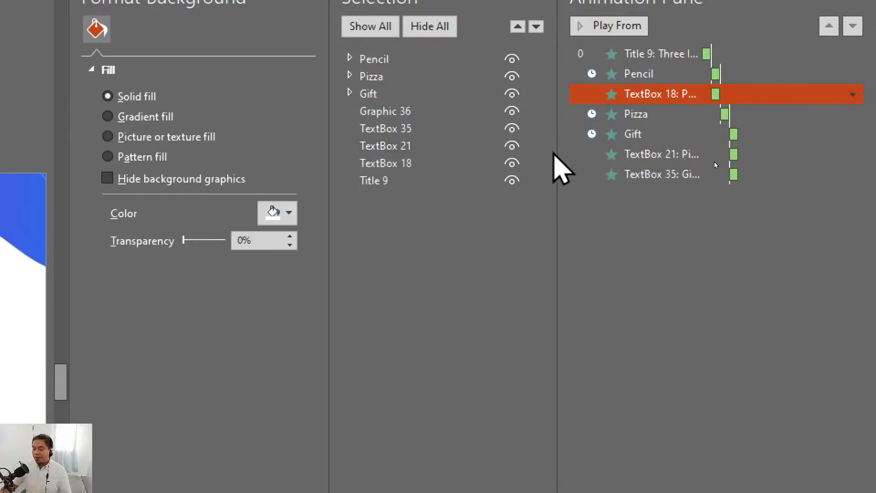
# - Widen the Animation Pane, move the Pizza label's Fade directly after the Pizza group's animation, and have it start with previous
pyautogui.moveTo(557, 150); pyautogui.dragTo(432, 150)
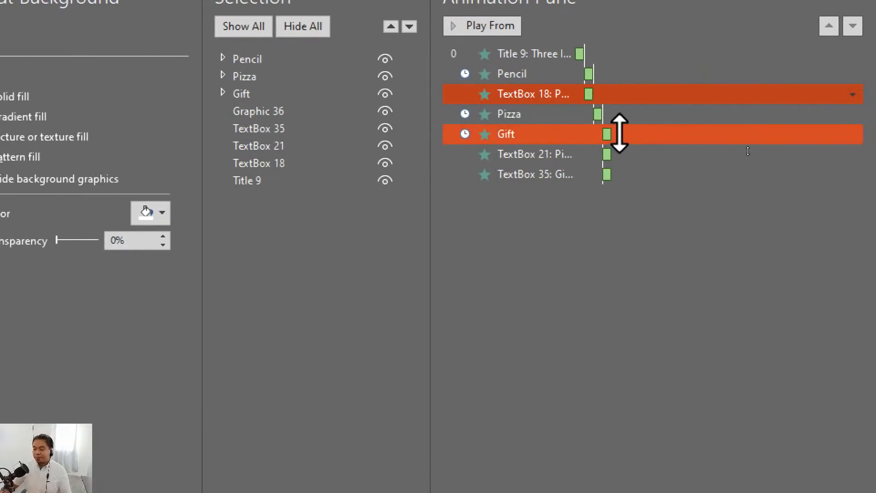
pyautogui.click(718, 163)
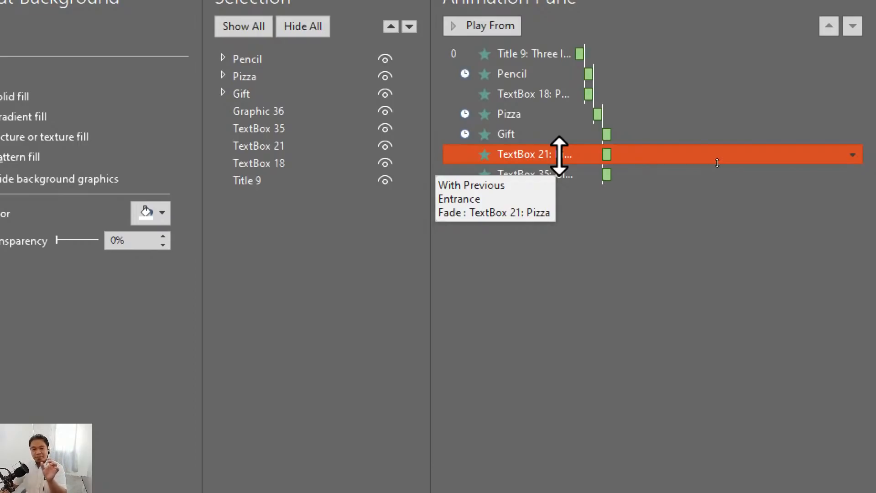
pyautogui.moveTo(717, 163); pyautogui.dragTo(718, 147)
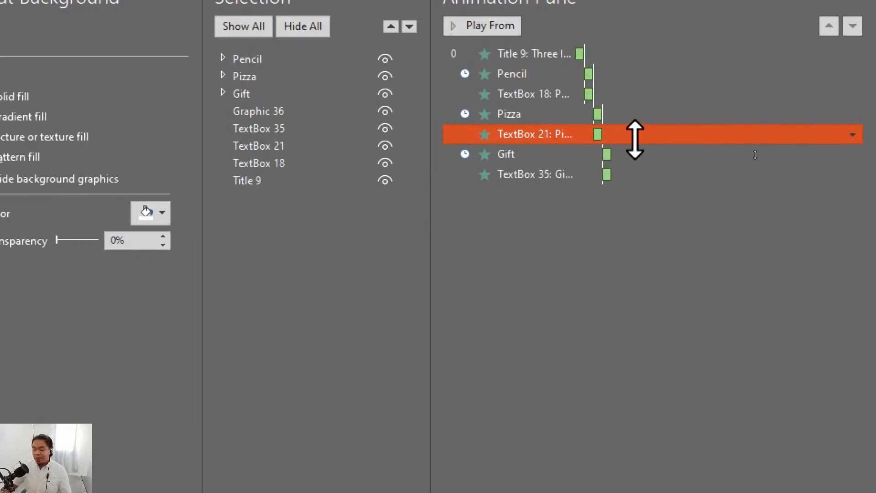
pyautogui.rightClick(724, 153)
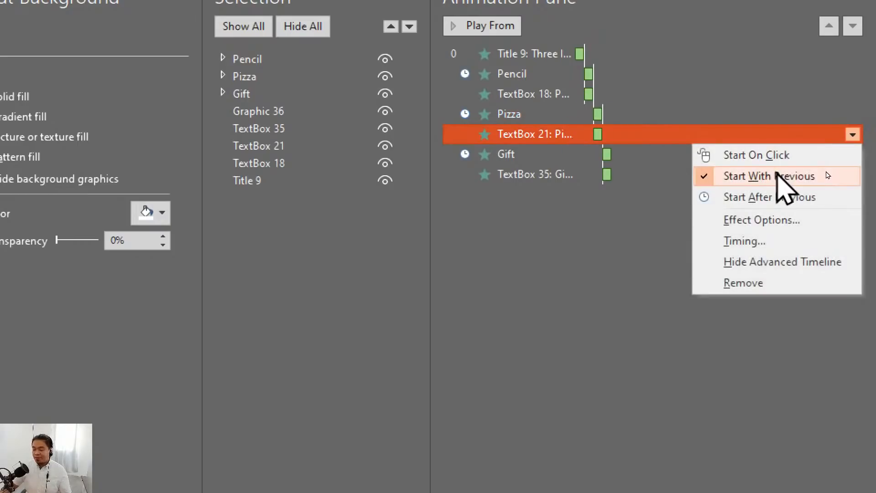
pyautogui.click(730, 176)
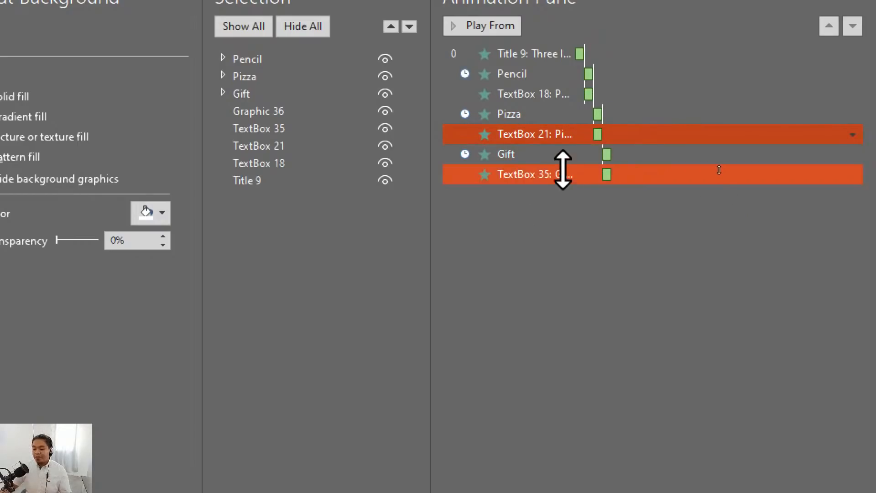
# - Check the start option of the Gift label's Fade animation, listed after the Gift group's animation
pyautogui.click(716, 168)
pyautogui.rightClick(720, 171)
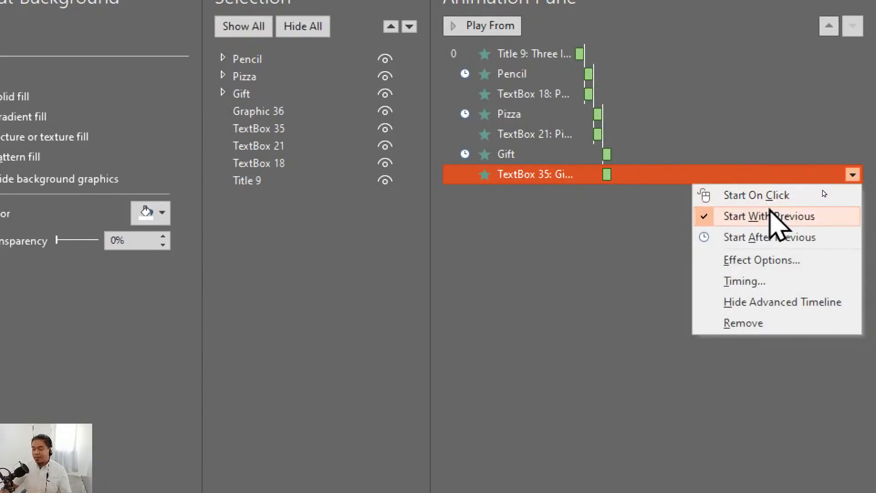
pyautogui.click(582, 232)
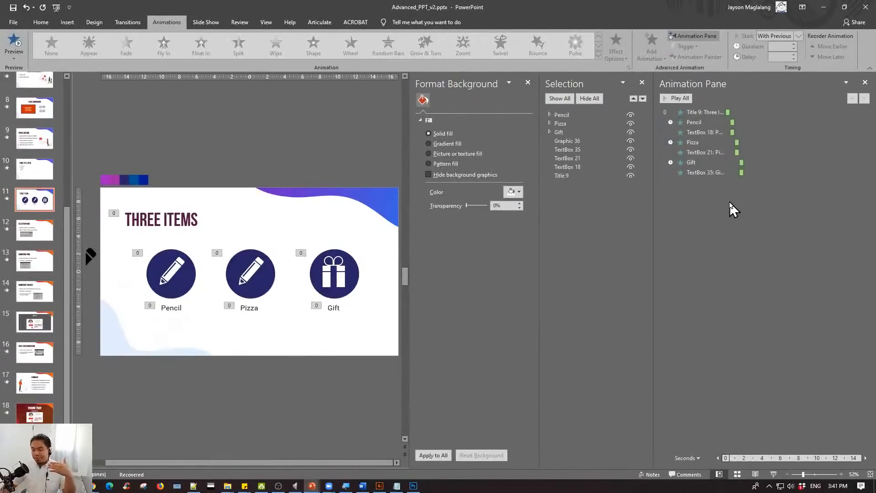
# - Check the icon and label animations by selecting them on the slide, and run the slide show from slide 11
pyautogui.click(168, 312)
pyautogui.click(254, 307)
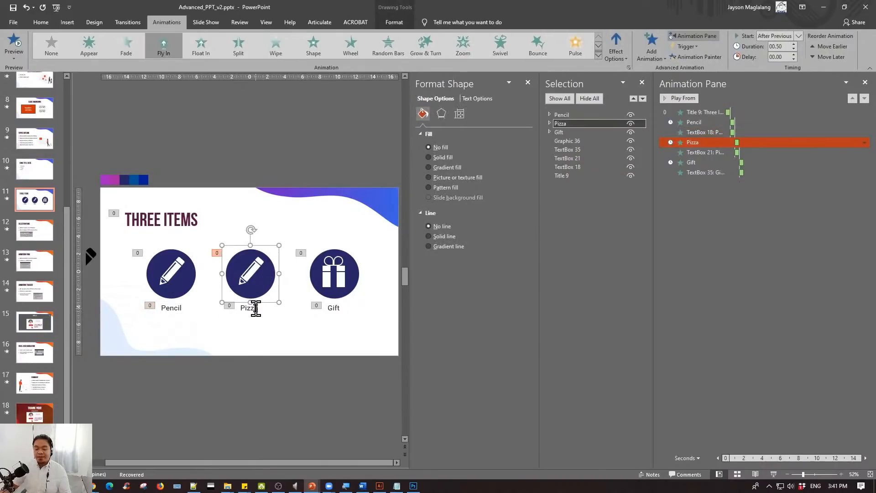
pyautogui.click(256, 309)
pyautogui.click(325, 290)
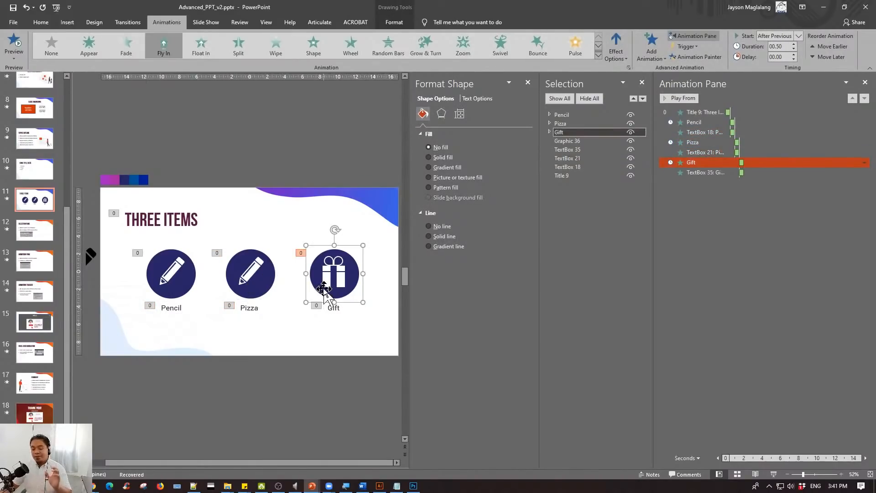
pyautogui.click(337, 311)
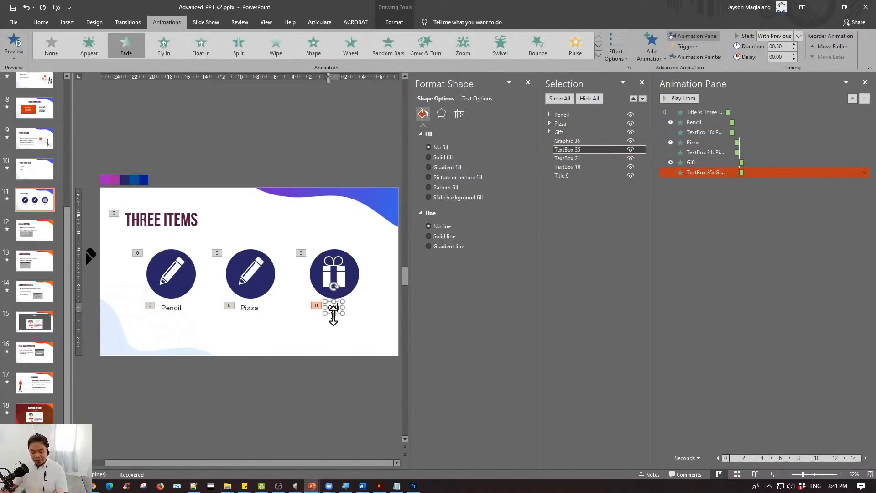
pyautogui.hotkey('shift', 'F5')
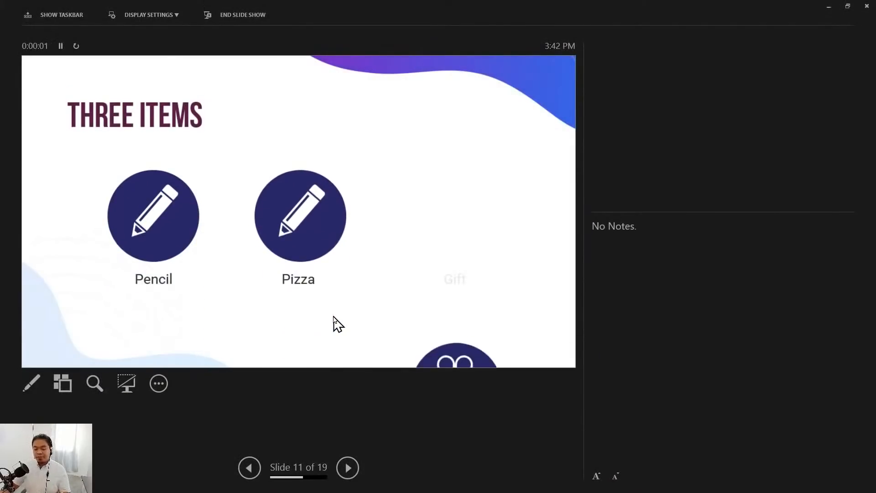
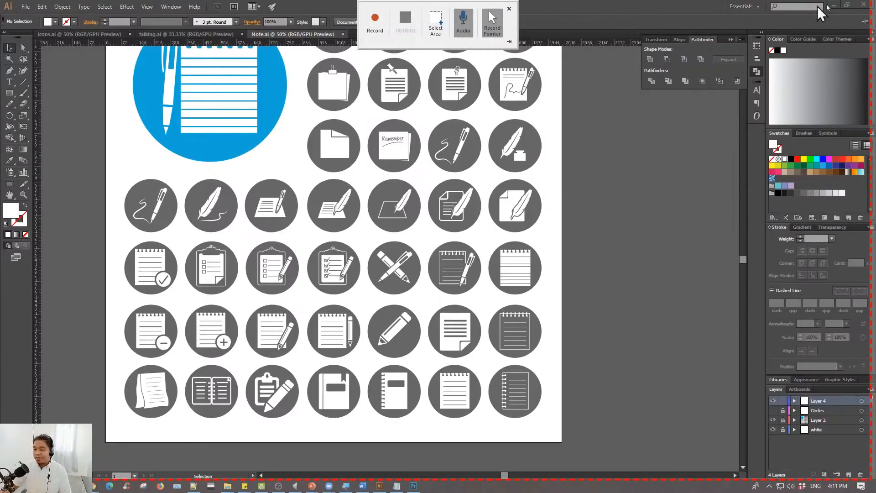
# - Select almost the whole Illustrator window as the recording area and start the screen recording with audio and pointer
pyautogui.doubleClick(603, 17)
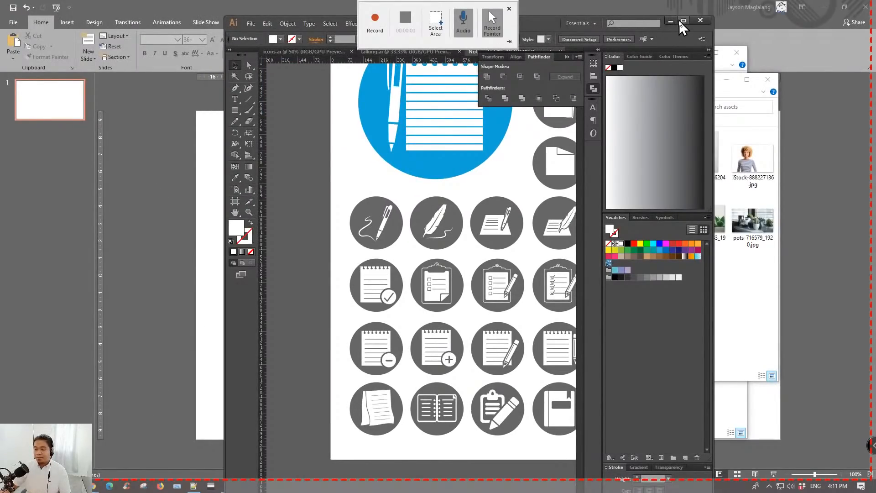
pyautogui.click(680, 21)
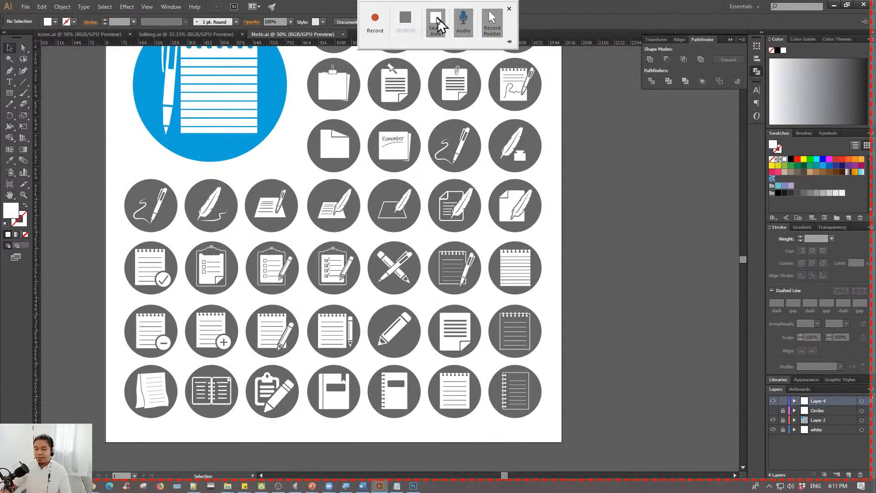
pyautogui.click(436, 23)
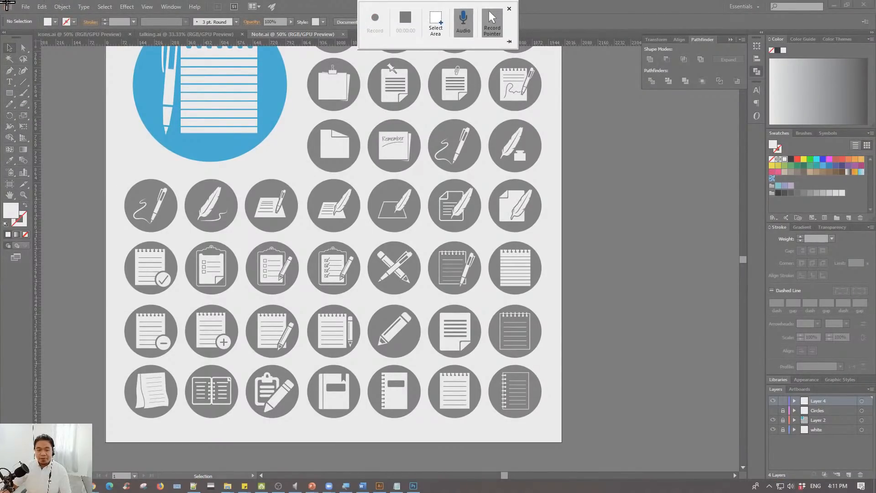
pyautogui.moveTo(7, 6); pyautogui.dragTo(868, 479)
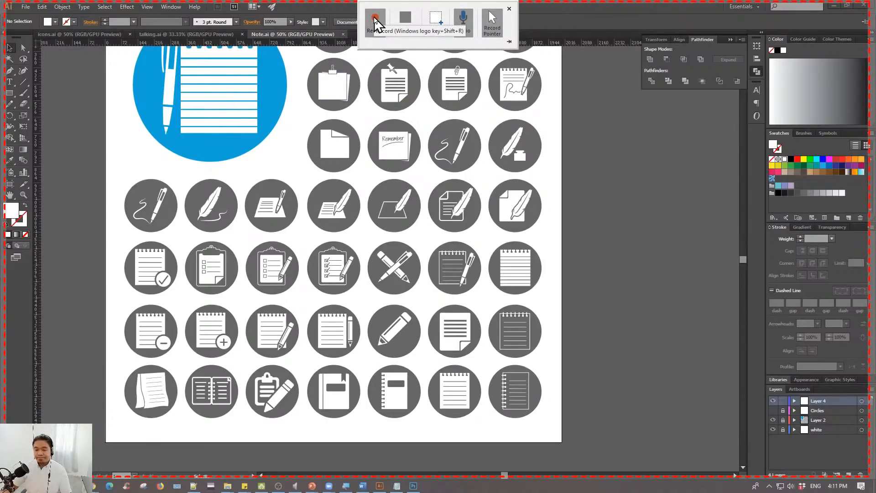
pyautogui.click(375, 19)
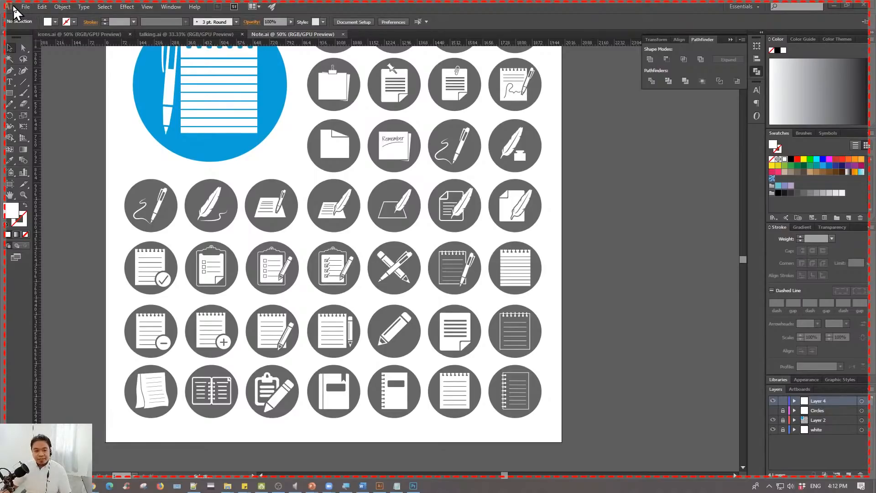
# - Demonstrate Illustrator's File commands for the recording, stop it, and switch to Advanced_PPT_v2.pptx in PowerPoint
pyautogui.click(24, 8)
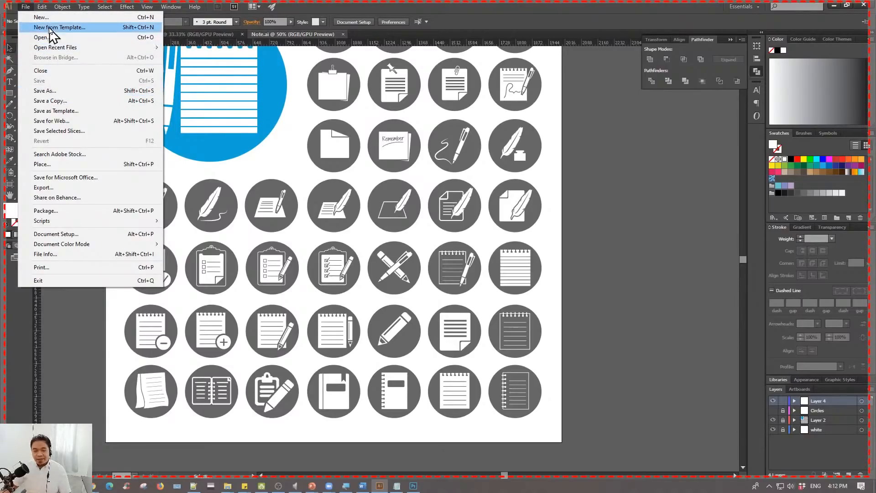
pyautogui.click(357, 12)
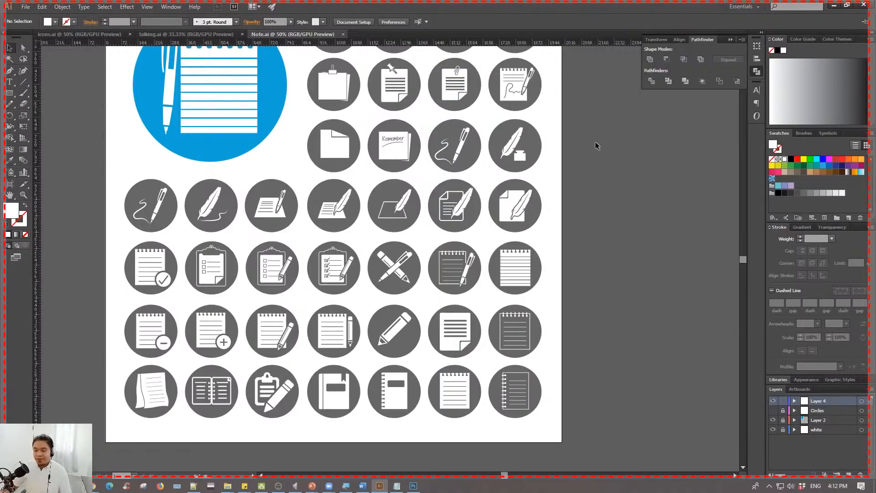
pyautogui.moveTo(403, 2)
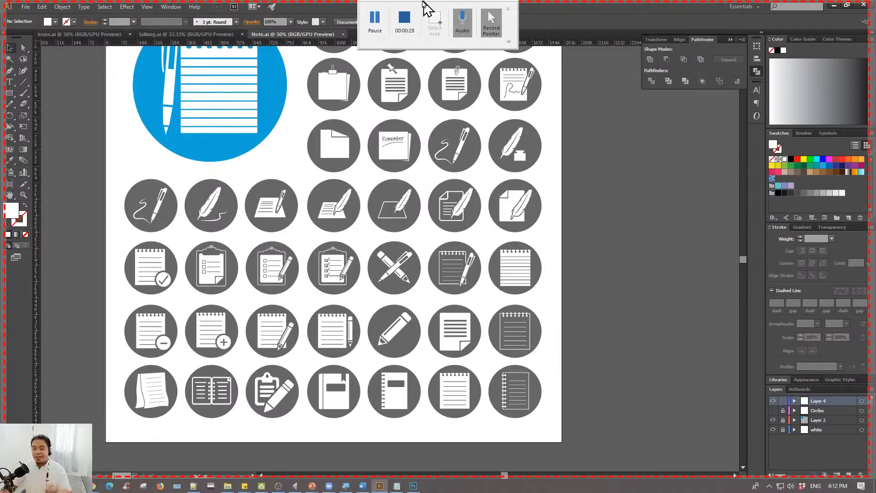
pyautogui.click(403, 18)
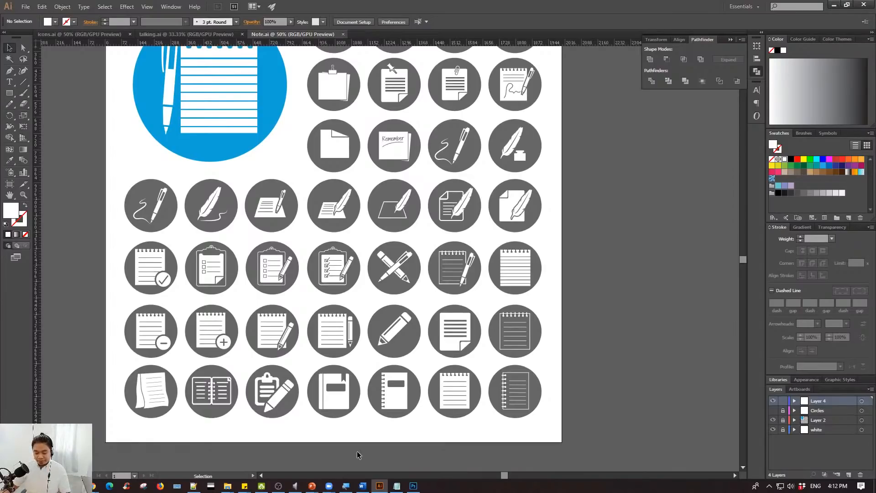
pyautogui.moveTo(311, 485)
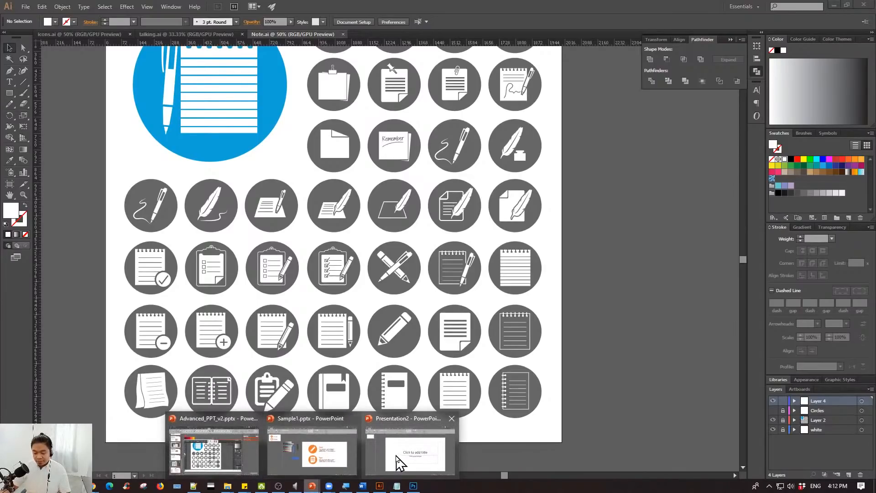
pyautogui.click(247, 454)
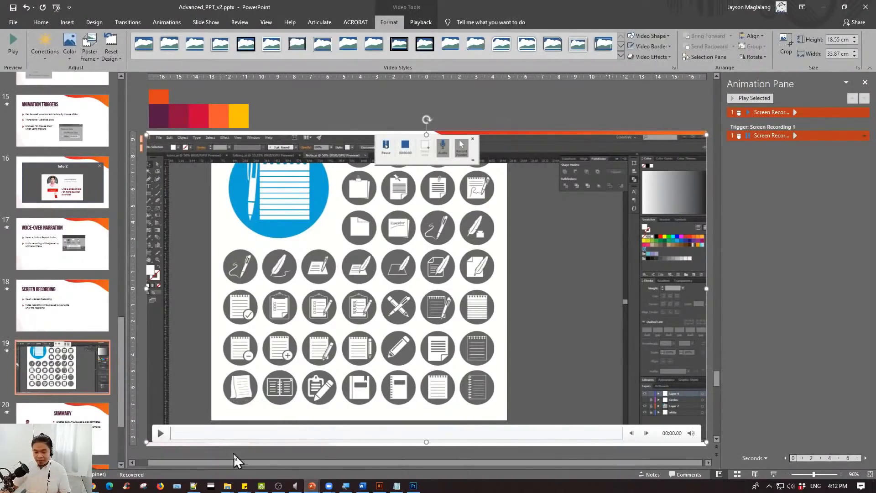
# - Move the inserted screen recording so it spans the width of slide 19 and aligns with the slide's upper edge
pyautogui.click(410, 97)
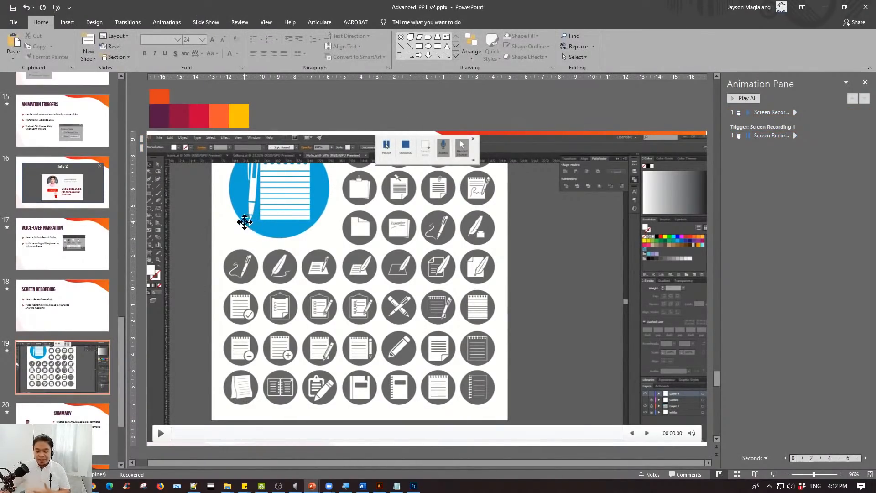
pyautogui.moveTo(270, 210); pyautogui.dragTo(353, 198)
pyautogui.moveTo(411, 148); pyautogui.dragTo(400, 164)
pyautogui.moveTo(440, 243); pyautogui.dragTo(381, 226)
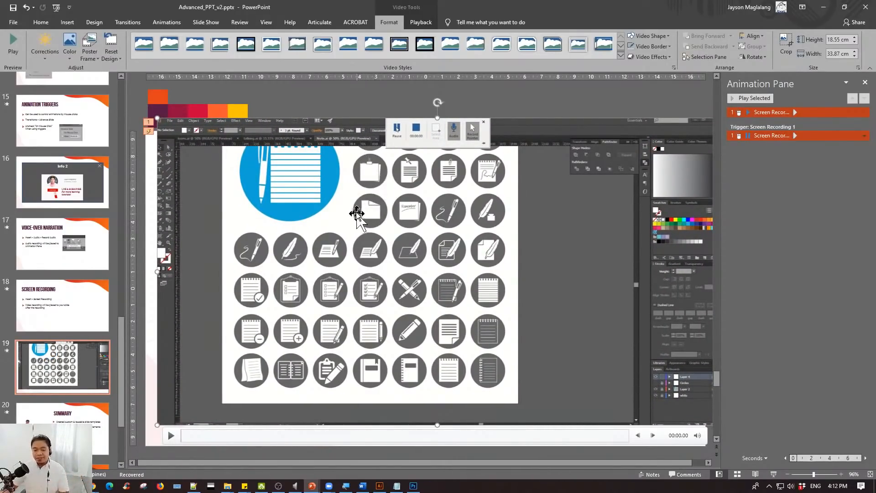
pyautogui.keyDown('ctrl'); pyautogui.scroll(-3, 359, 216); pyautogui.keyUp('ctrl')
pyautogui.moveTo(402, 191); pyautogui.dragTo(398, 176)
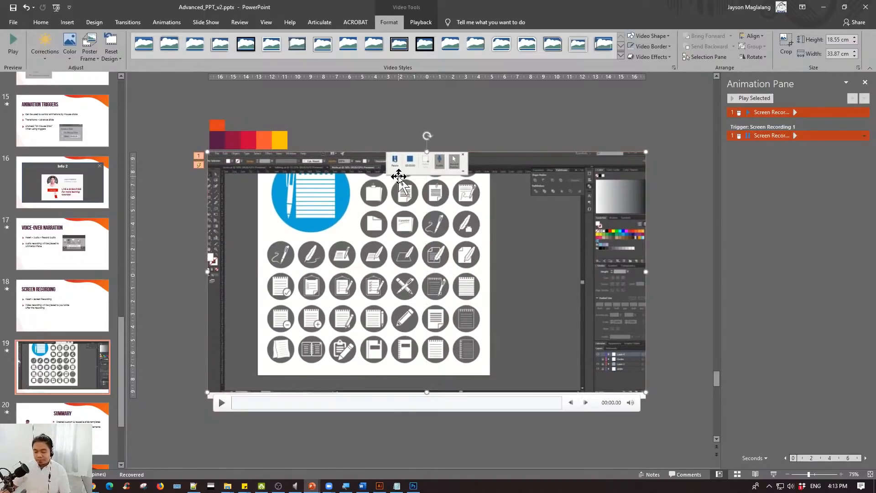
pyautogui.click(674, 278)
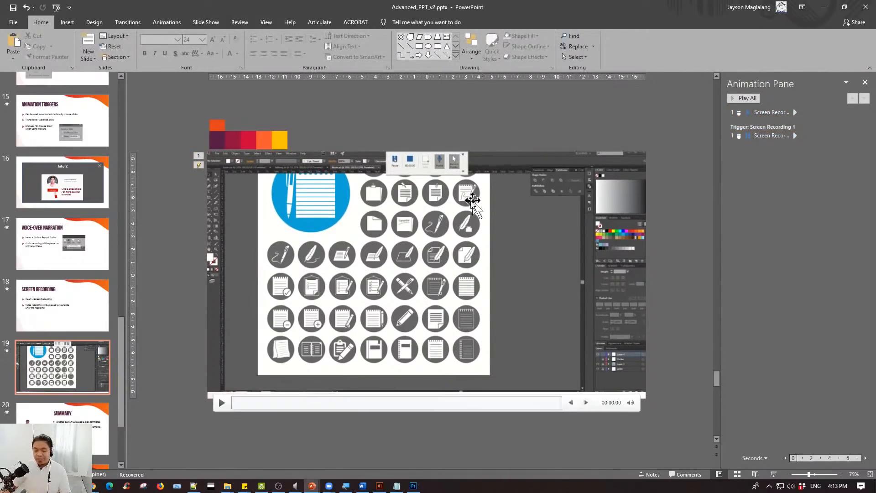
# - Review the start options of the screen recording on slide 19 and keep In Click Sequence
pyautogui.click(472, 203)
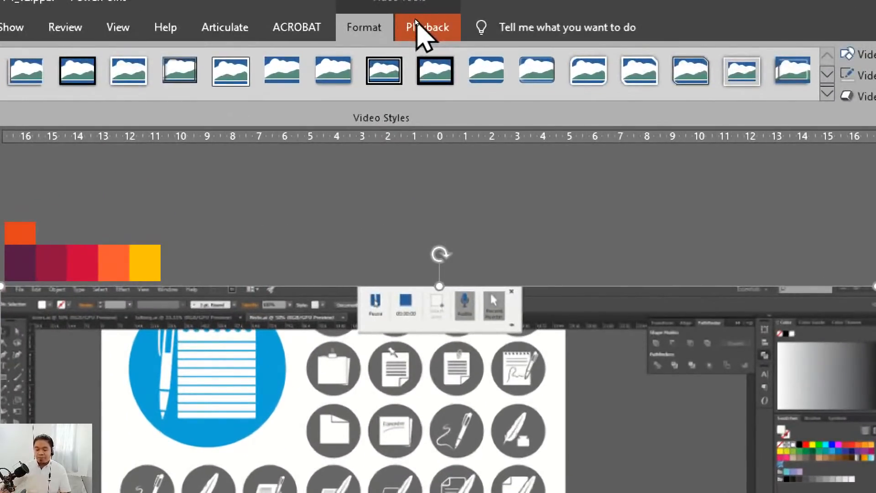
pyautogui.click(417, 24)
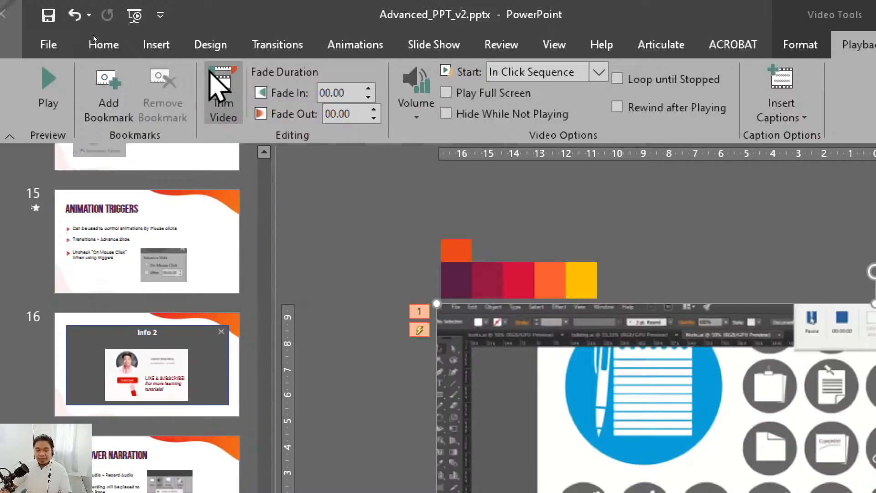
pyautogui.click(598, 72)
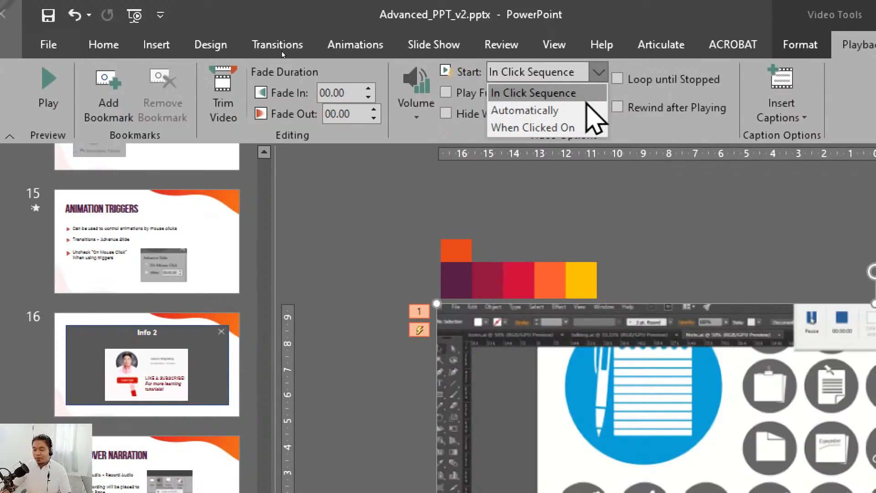
pyautogui.click(588, 94)
pyautogui.click(645, 254)
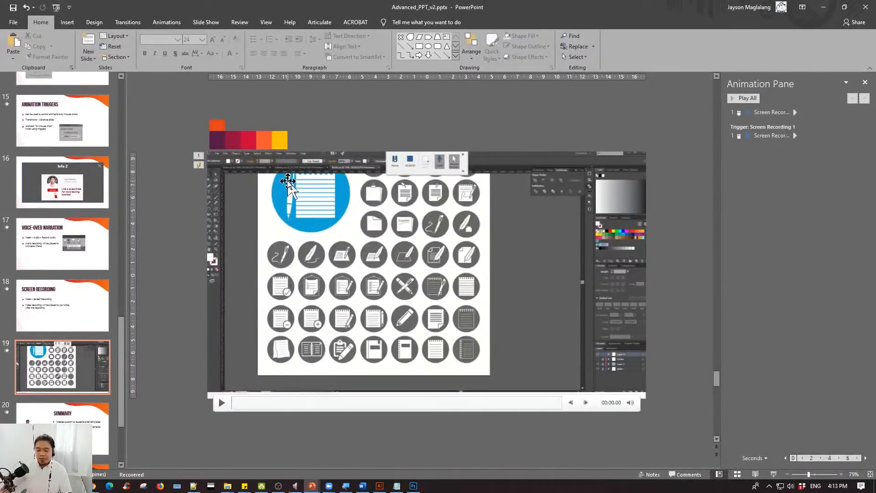
# - Trim the screen recording on slide 19 to start at 00:01.714 and end at 00:29.620
pyautogui.click(393, 205)
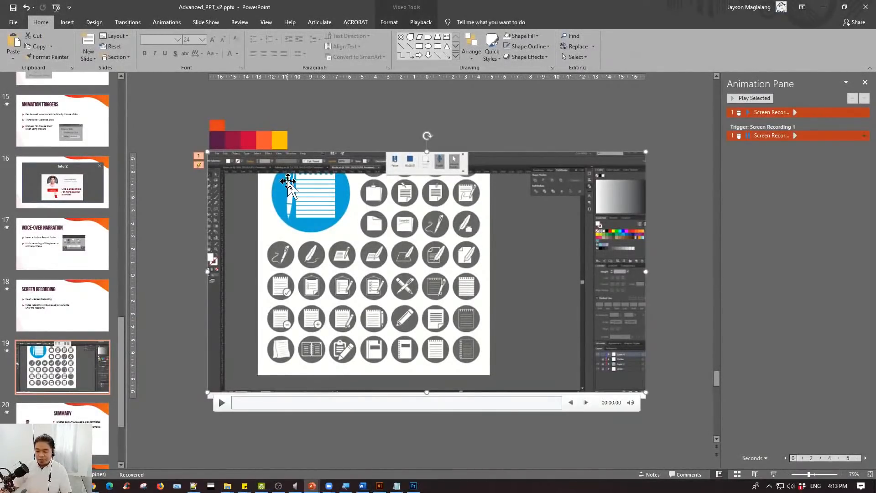
pyautogui.click(418, 22)
pyautogui.click(101, 50)
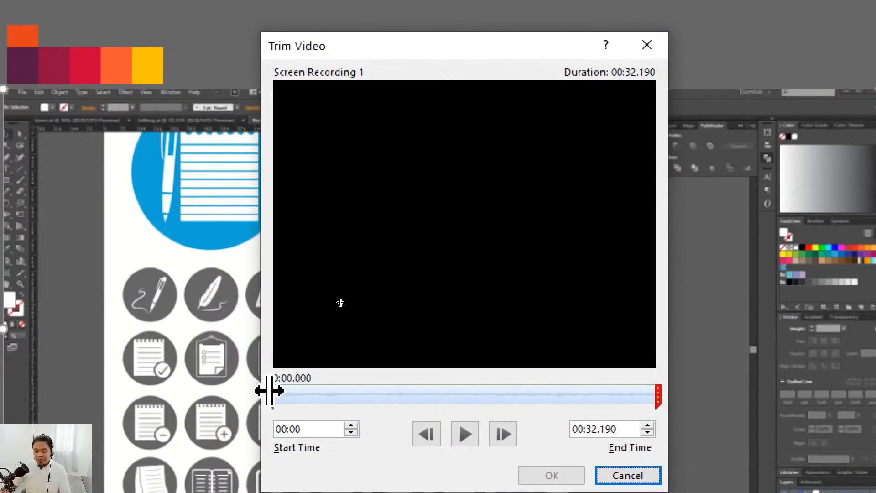
pyautogui.moveTo(269, 391)
pyautogui.mouseDown()
pyautogui.moveTo(299, 391)
pyautogui.moveTo(284, 391)
pyautogui.mouseUp()
pyautogui.moveTo(561, 379); pyautogui.dragTo(527, 374)
pyautogui.moveTo(187, 370); pyautogui.dragTo(195, 371)
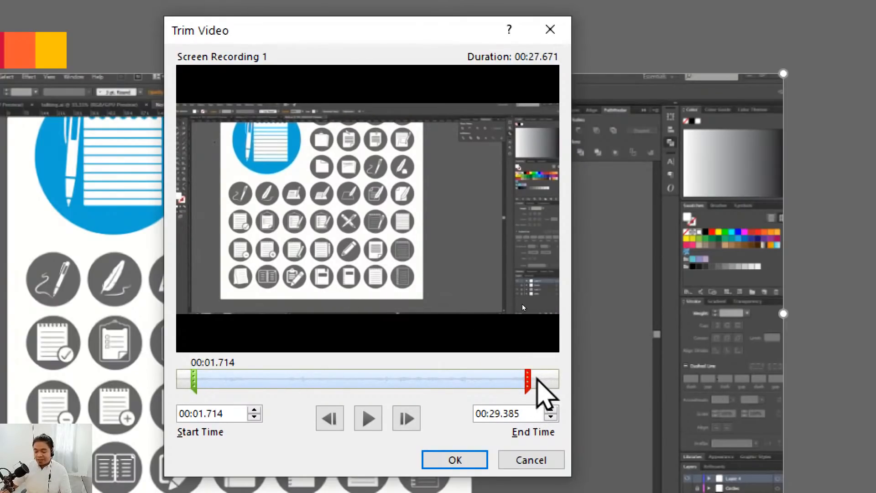
pyautogui.moveTo(524, 376); pyautogui.dragTo(529, 375)
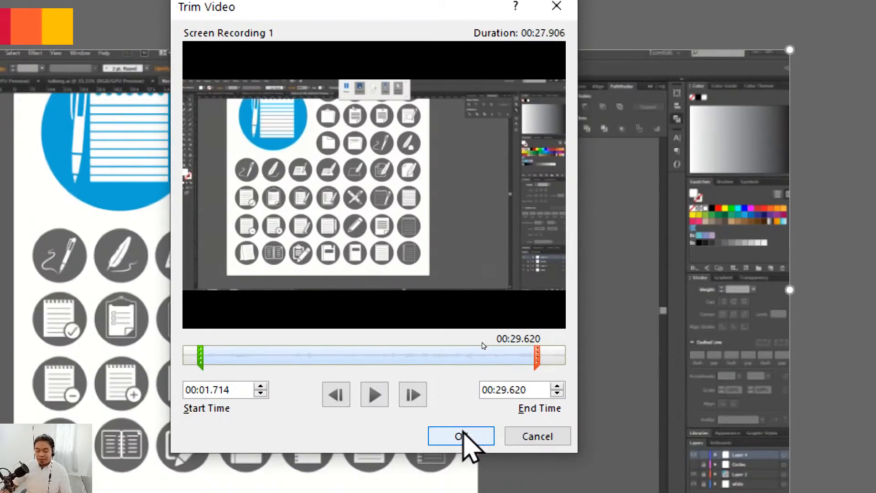
pyautogui.click(461, 436)
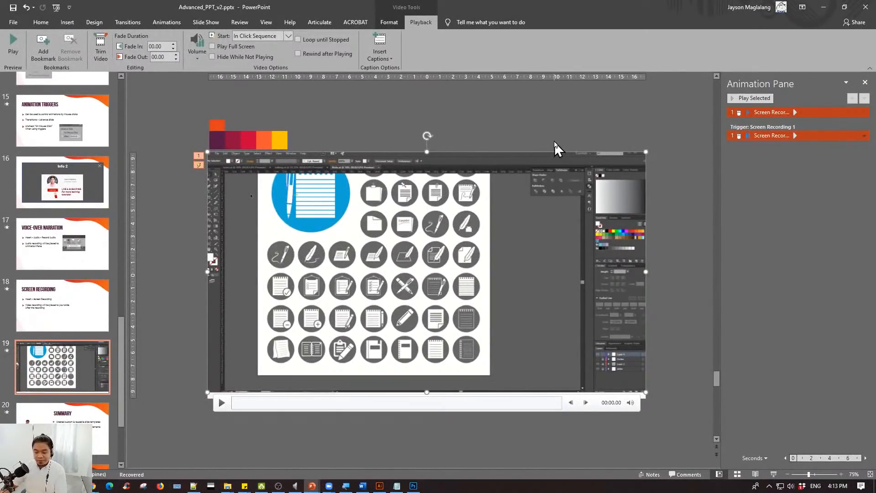
pyautogui.click(555, 134)
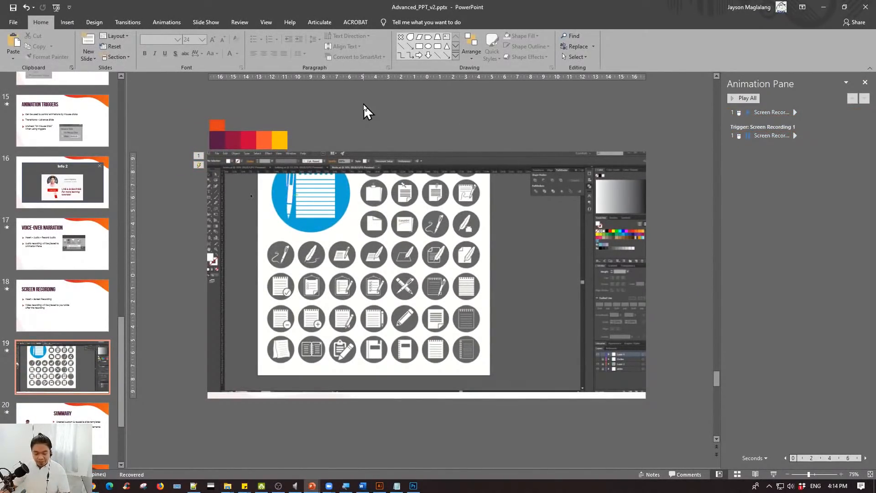
# - Run the slide show from slide 19, swap Presenter View with the slide show, play the trimmed video, and end the show
pyautogui.hotkey('alt', 'F5')
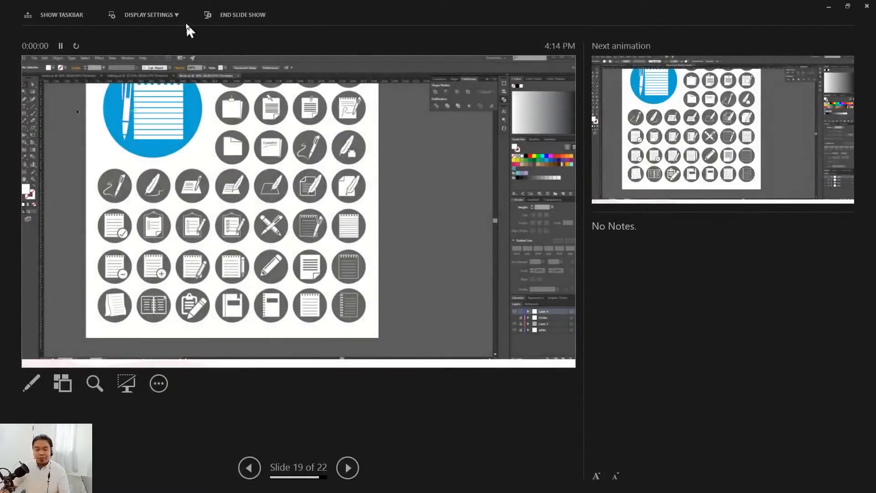
pyautogui.click(156, 16)
pyautogui.click(153, 34)
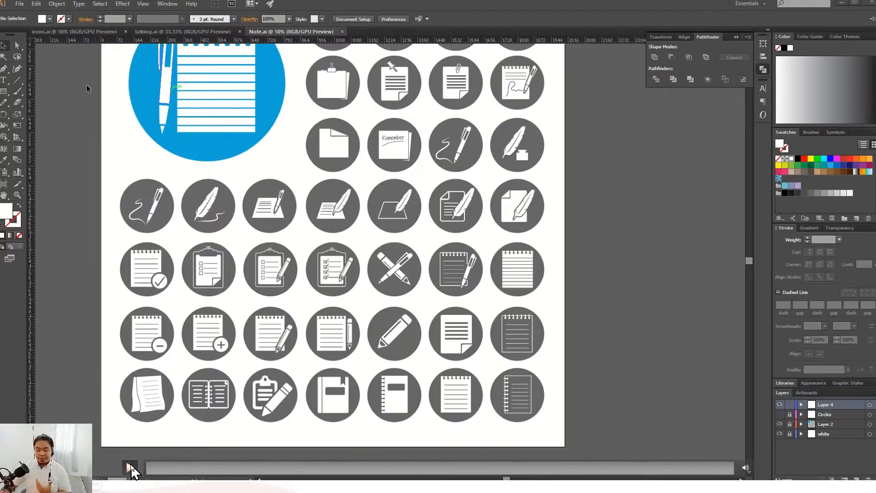
pyautogui.click(129, 466)
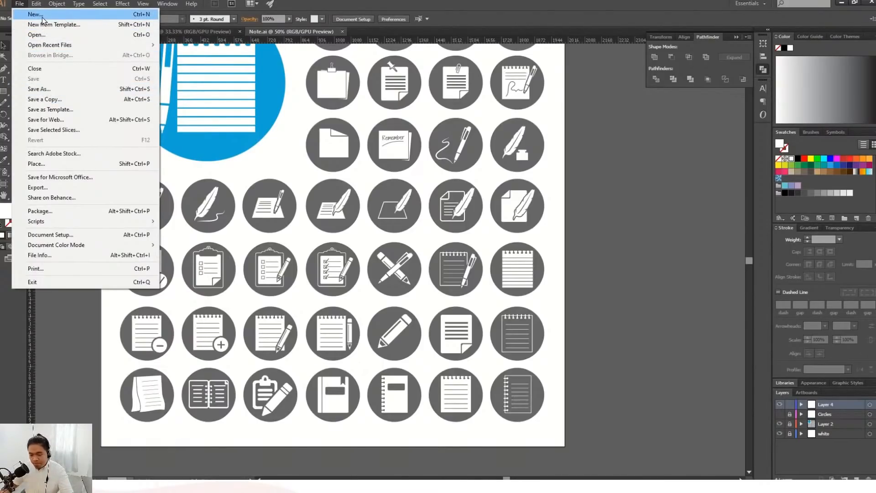
pyautogui.click(354, 5)
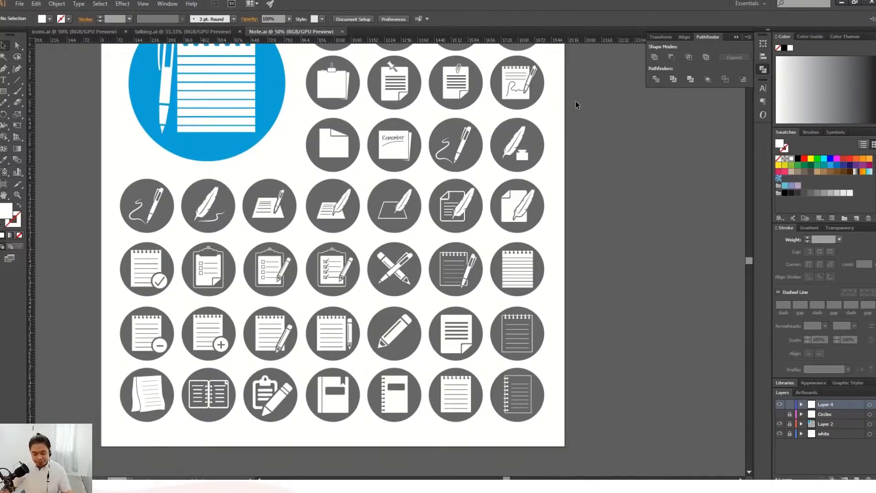
pyautogui.click(661, 269)
pyautogui.press('Escape')
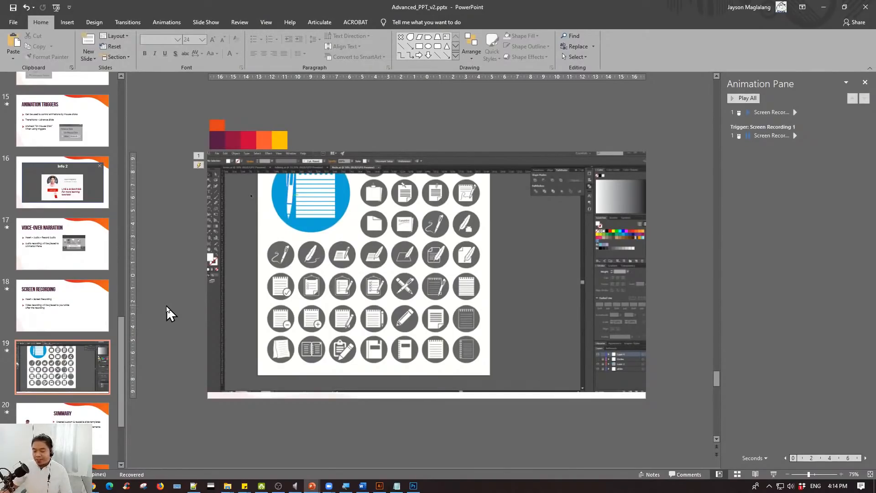
# - Review the Screen Recording instructions on slide 18 and the recorded video on slide 19
pyautogui.moveTo(426, 313)
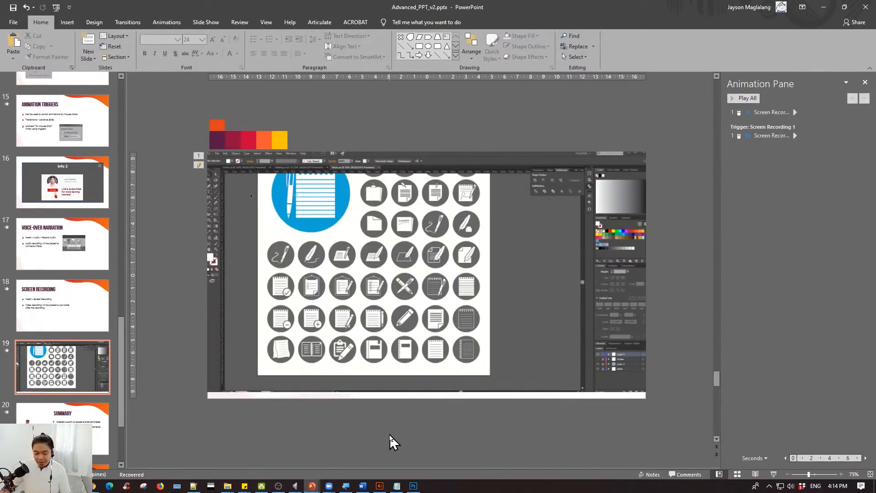
pyautogui.moveTo(363, 365)
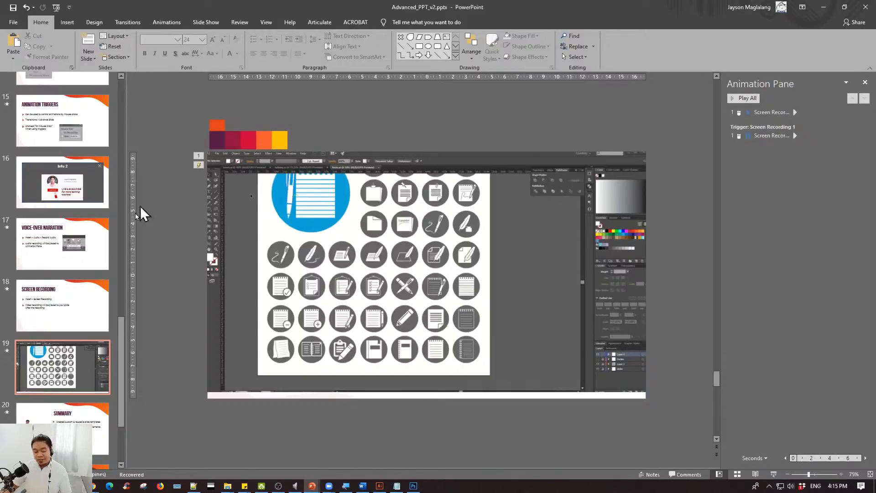
pyautogui.click(82, 304)
pyautogui.click(72, 360)
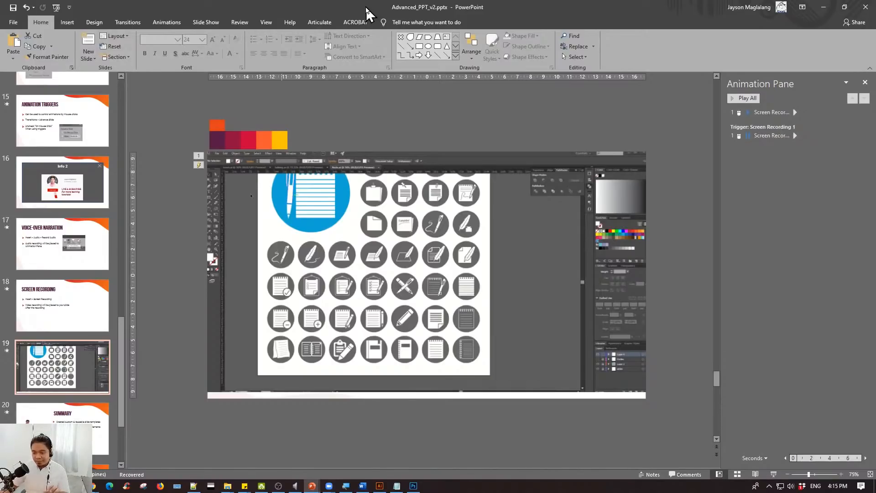
pyautogui.click(79, 288)
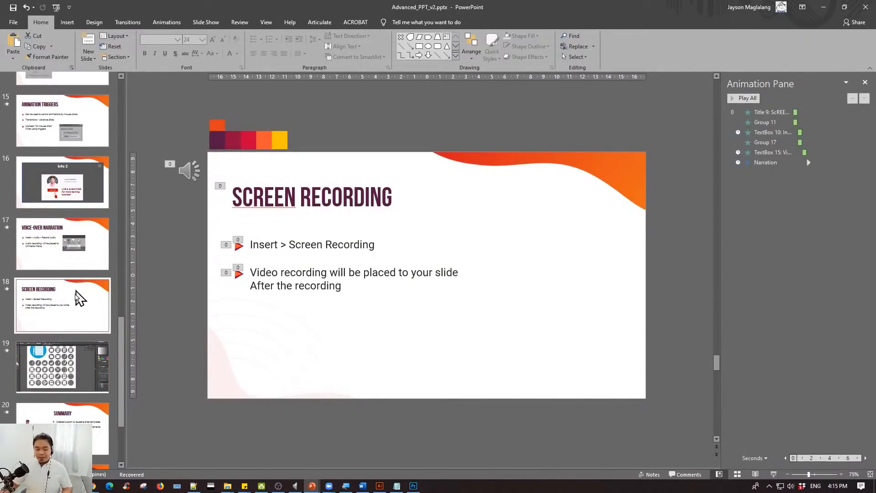
pyautogui.click(74, 364)
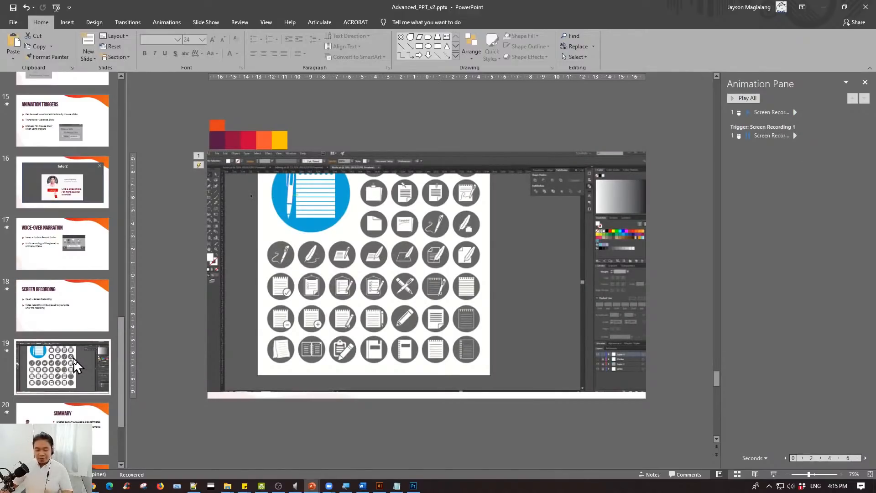